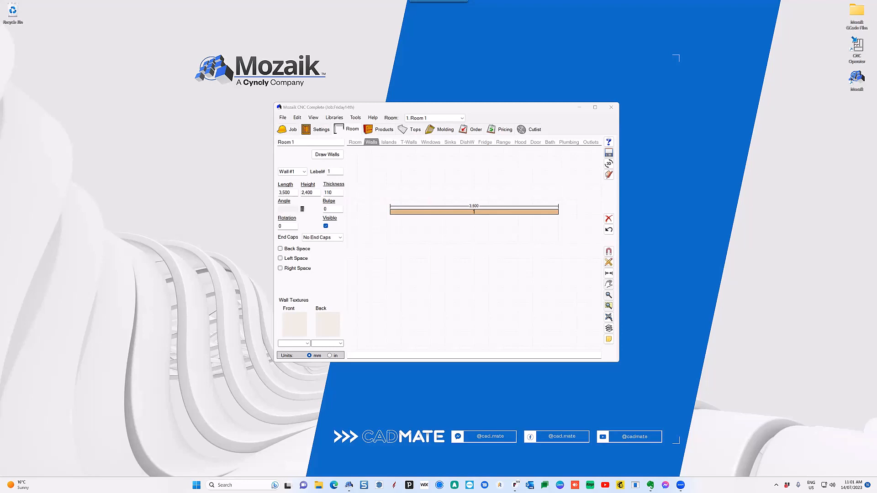
# Place a Tall Left End Panel 16mm from the product library on wall 1 and centre it along the wall
pyautogui.click(595, 107)
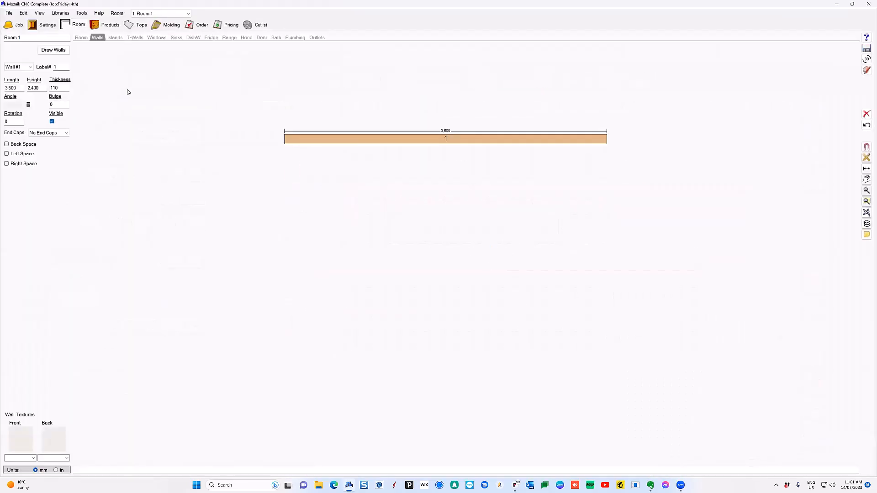
pyautogui.click(109, 25)
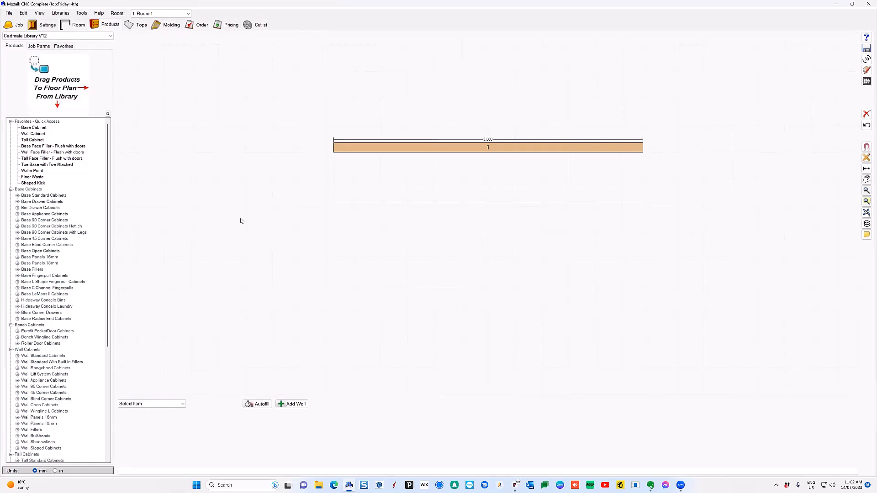
pyautogui.scroll(5, 438, 151)
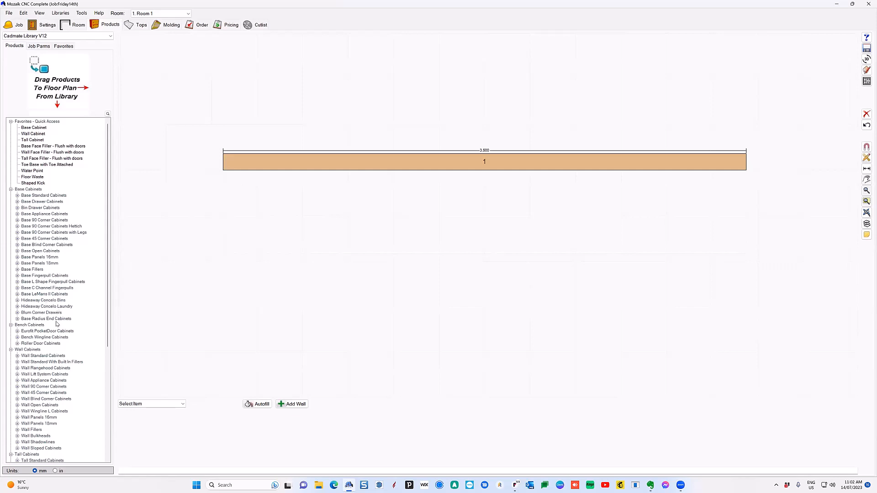
pyautogui.scroll(-4, 47, 334)
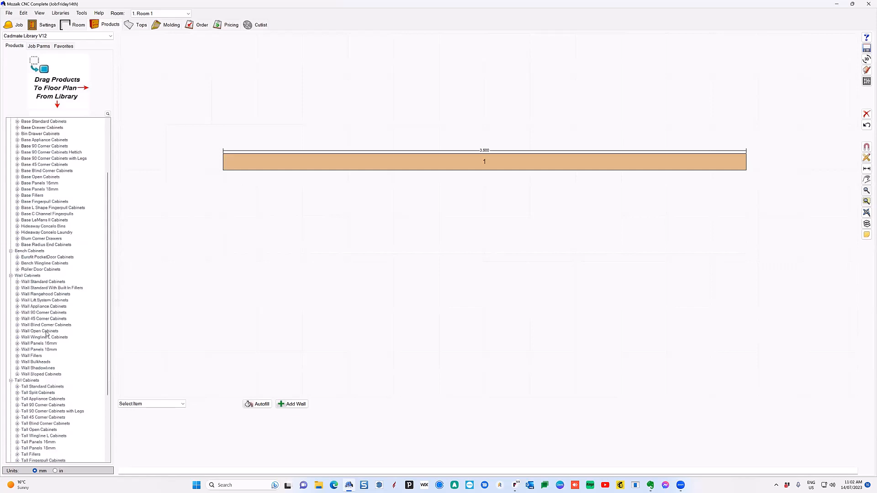
pyautogui.scroll(-4, 47, 333)
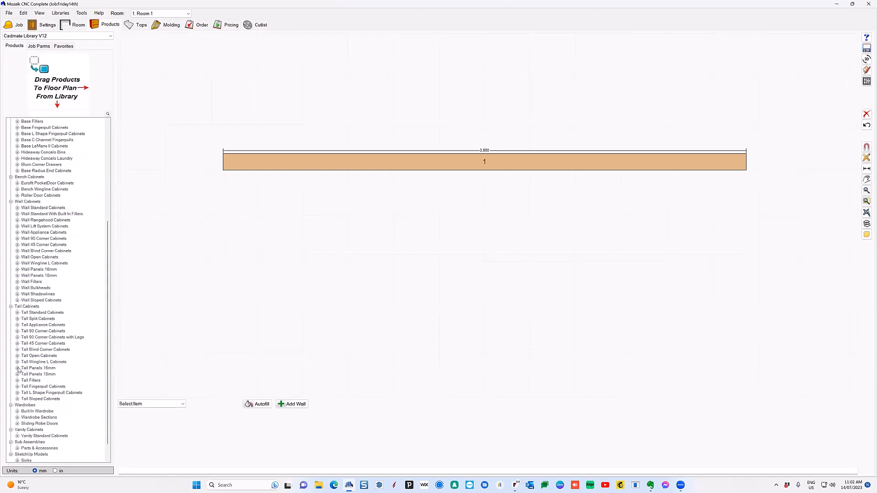
pyautogui.click(17, 368)
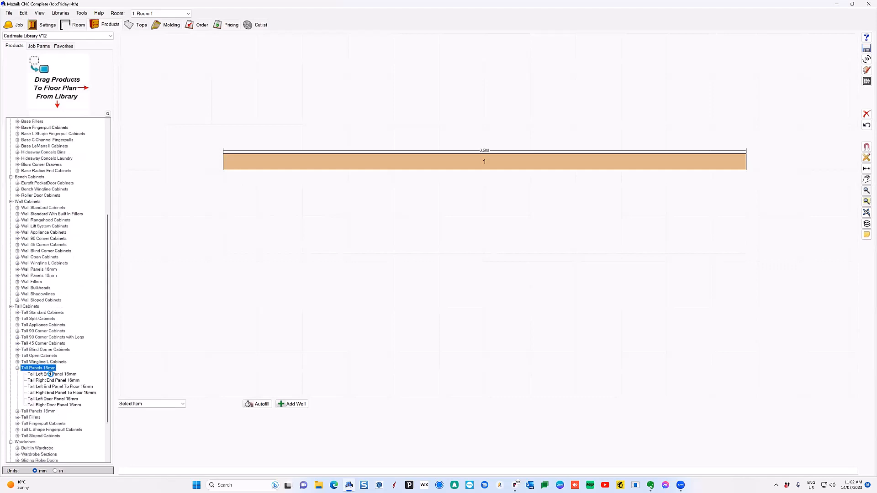
pyautogui.moveTo(51, 374); pyautogui.dragTo(349, 219)
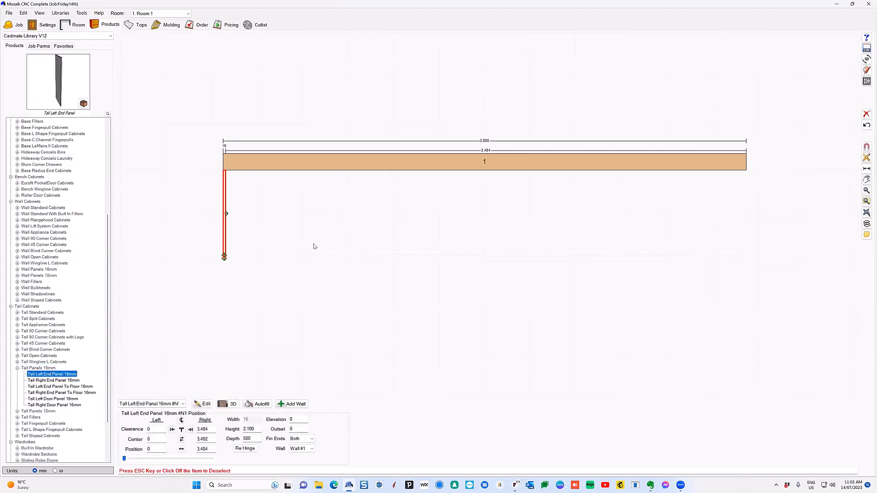
pyautogui.click(181, 420)
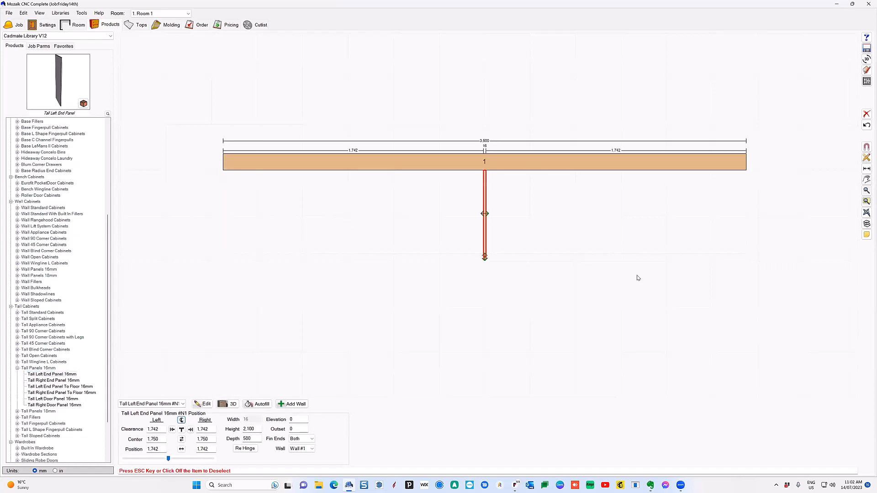
pyautogui.scroll(2, 701, 227)
pyautogui.click(364, 327)
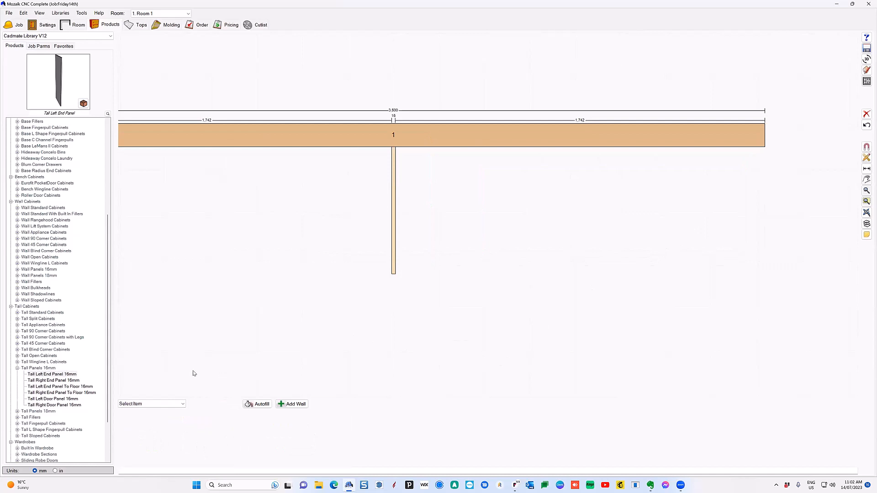
# Add a Tall Right End Panel 16mm to the right of the first panel with a left clearance of 600 mm
pyautogui.click(69, 380)
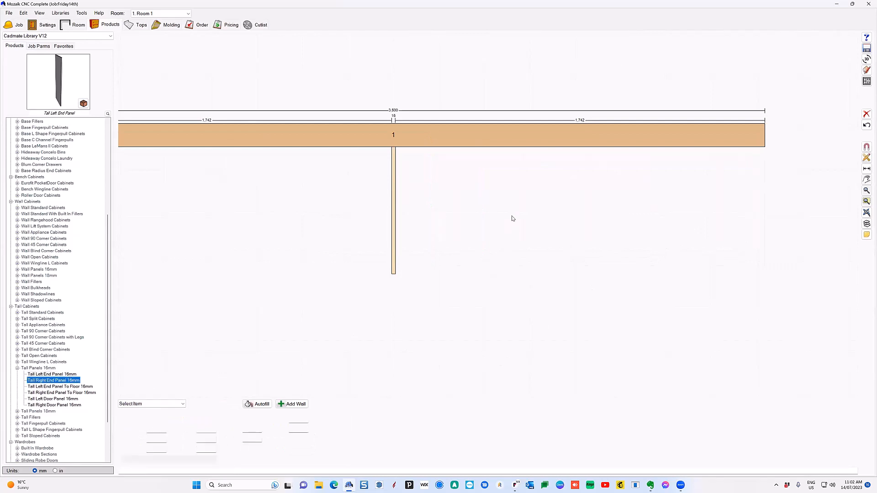
pyautogui.click(512, 216)
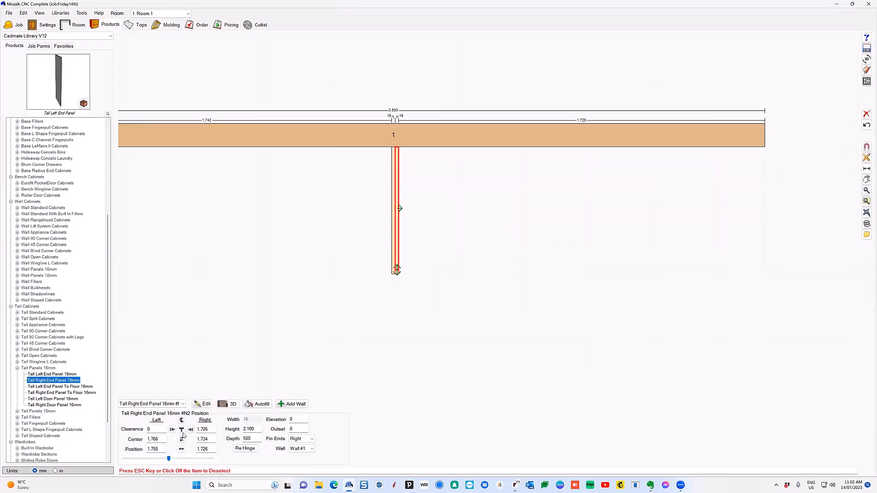
pyautogui.click(140, 429)
pyautogui.write('600')
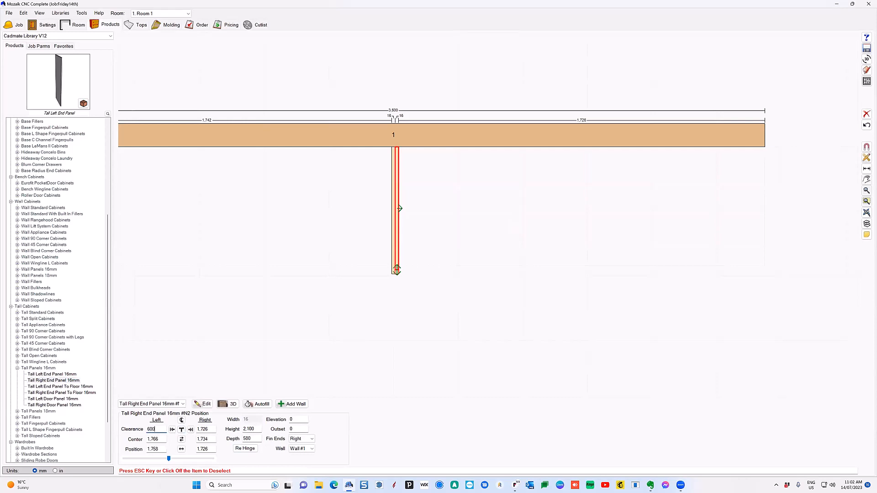
pyautogui.press('Return')
pyautogui.click(696, 210)
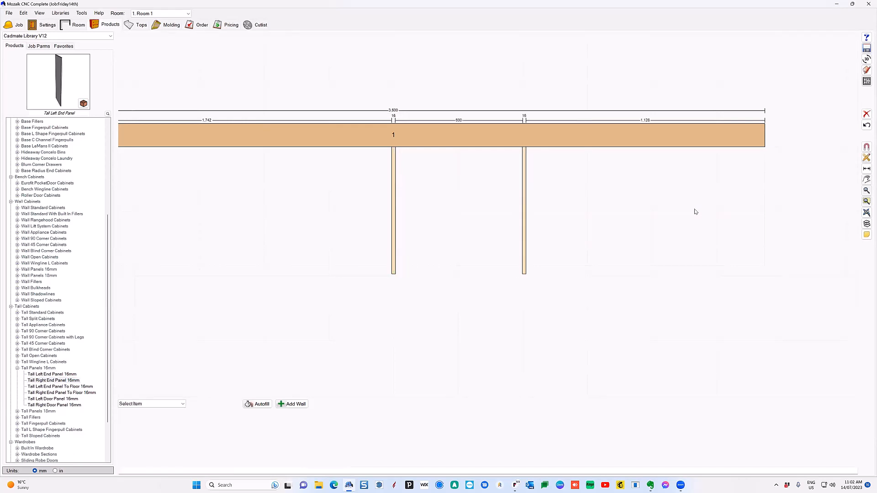
# Centre the left and right end panels as a group along wall 1
pyautogui.moveTo(346, 83); pyautogui.dragTo(576, 294)
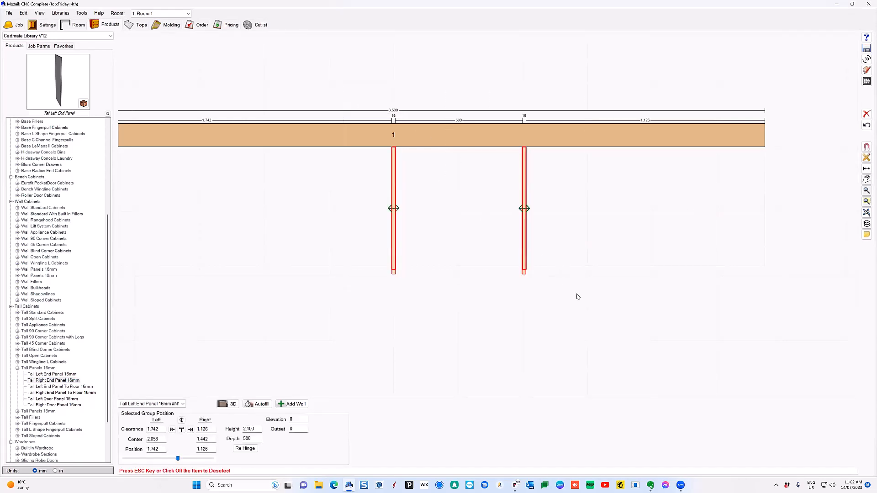
pyautogui.click(181, 420)
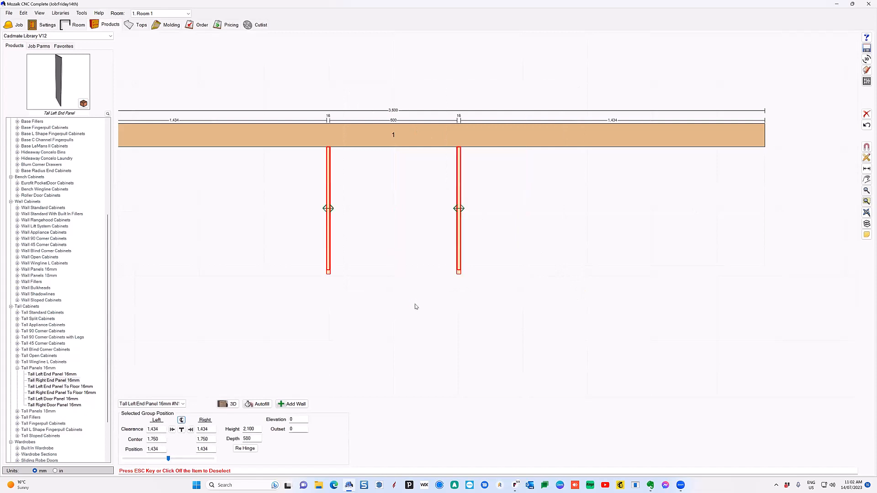
pyautogui.click(511, 269)
pyautogui.scroll(5, 291, 220)
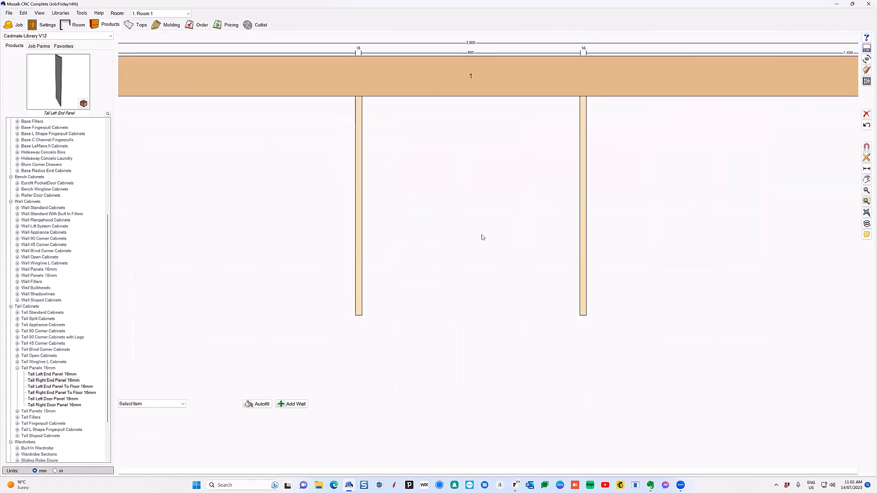
pyautogui.scroll(-4, 483, 237)
pyautogui.moveTo(662, 206); pyautogui.dragTo(620, 213, button='middle')
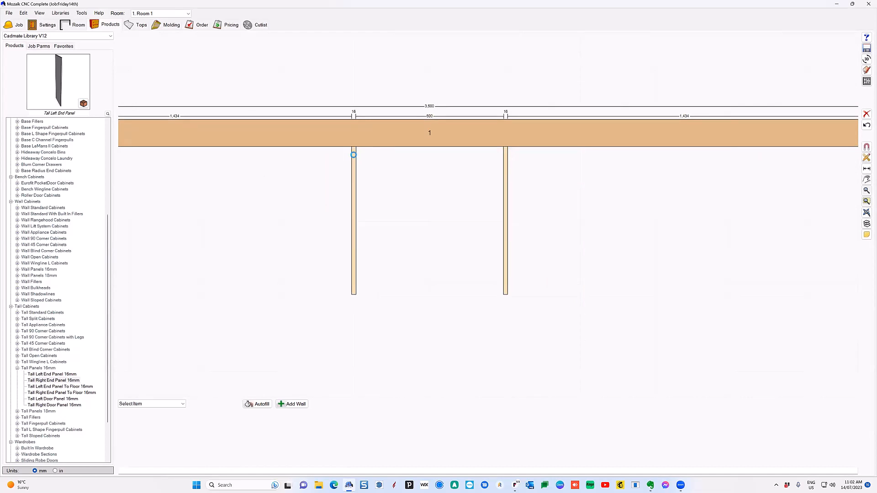
# Check the position of the two end panels in plan and display wall 1 in elevation view
pyautogui.click(354, 155)
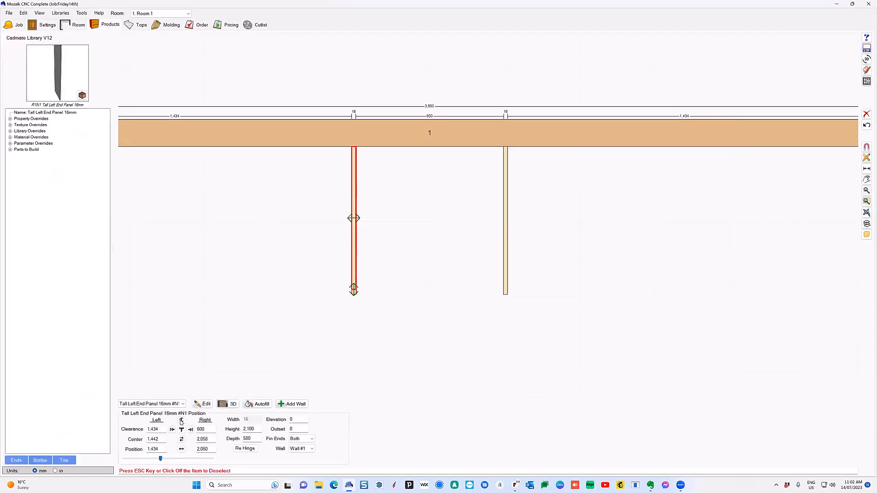
pyautogui.scroll(-1, 291, 280)
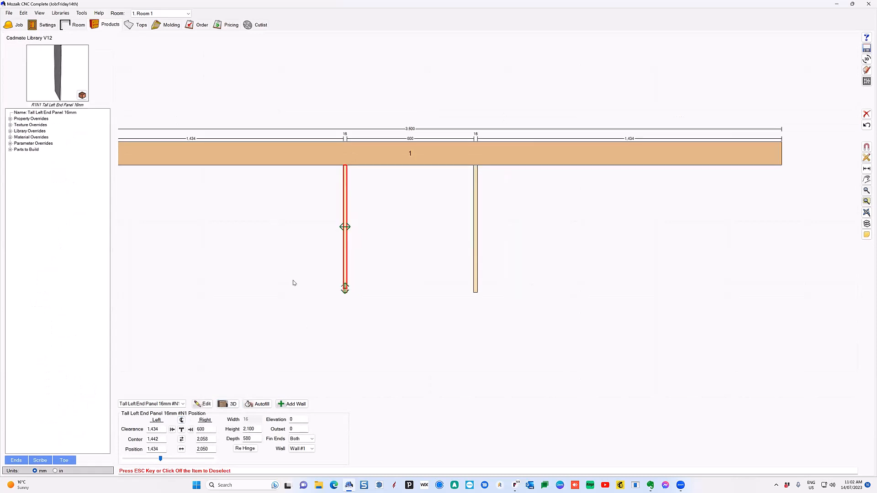
pyautogui.scroll(-1, 294, 283)
pyautogui.moveTo(261, 122); pyautogui.dragTo(471, 311)
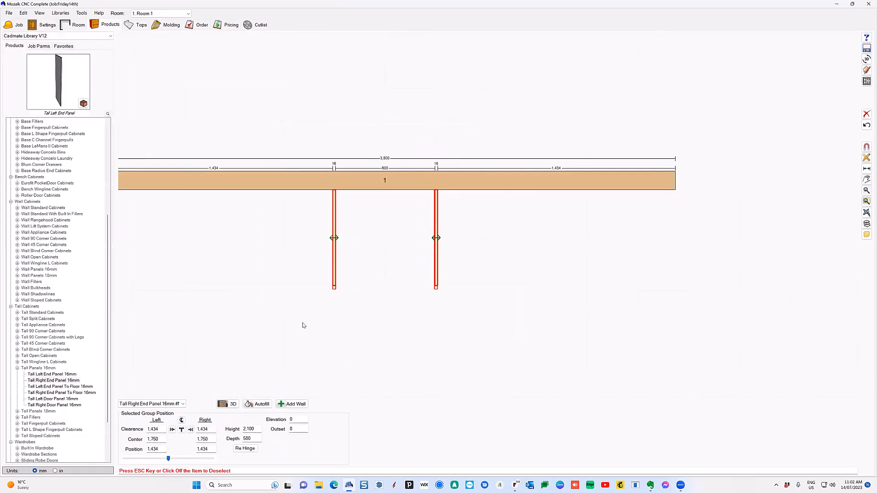
pyautogui.scroll(-2, 380, 298)
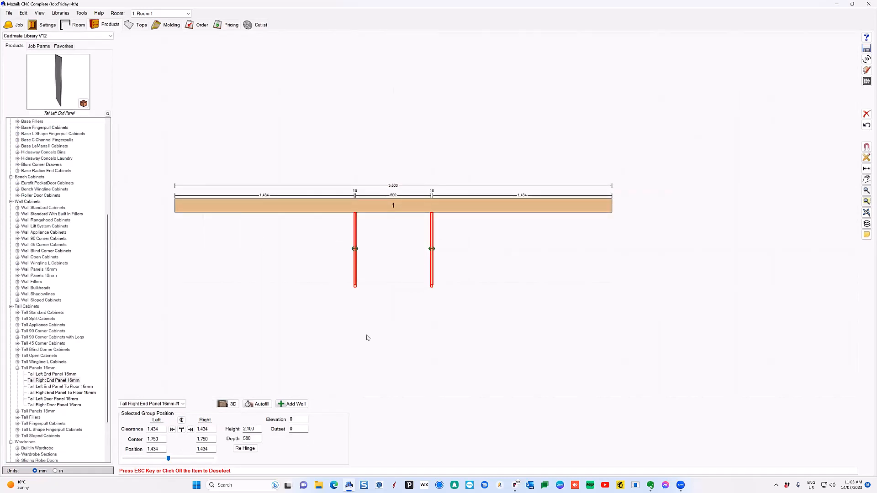
pyautogui.scroll(1, 385, 316)
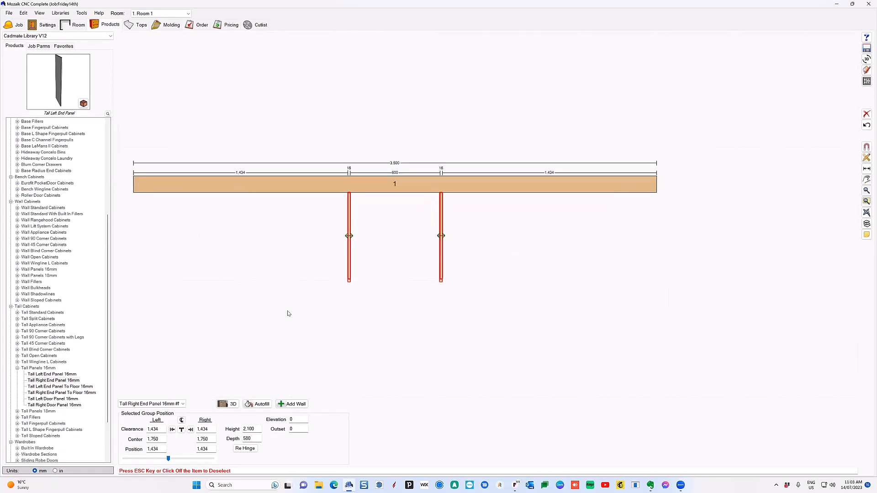
pyautogui.scroll(1, 289, 312)
pyautogui.scroll(1, 292, 311)
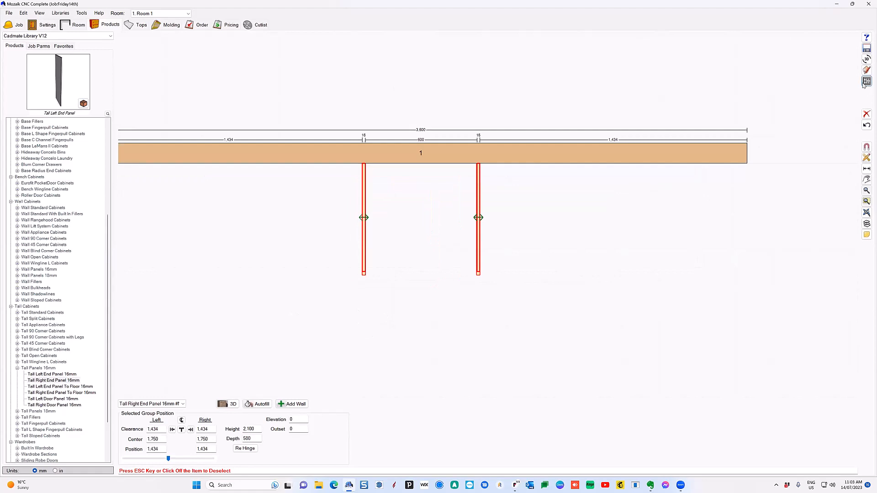
pyautogui.click(866, 81)
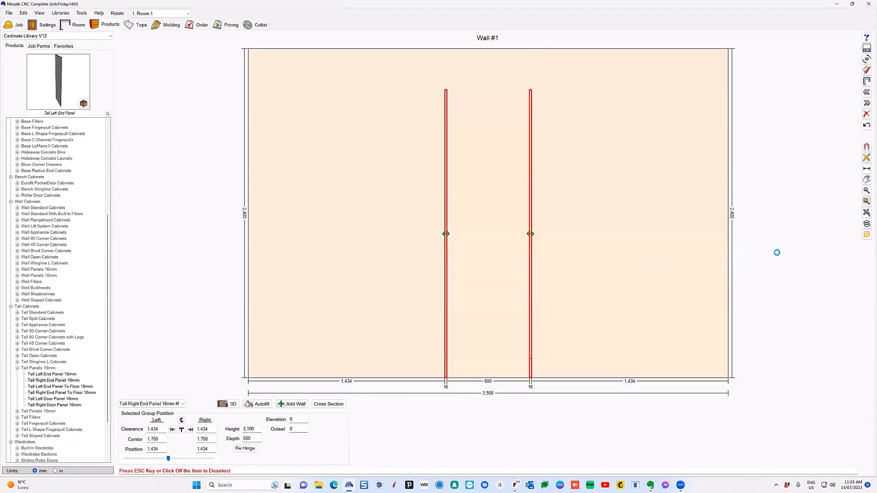
pyautogui.click(769, 257)
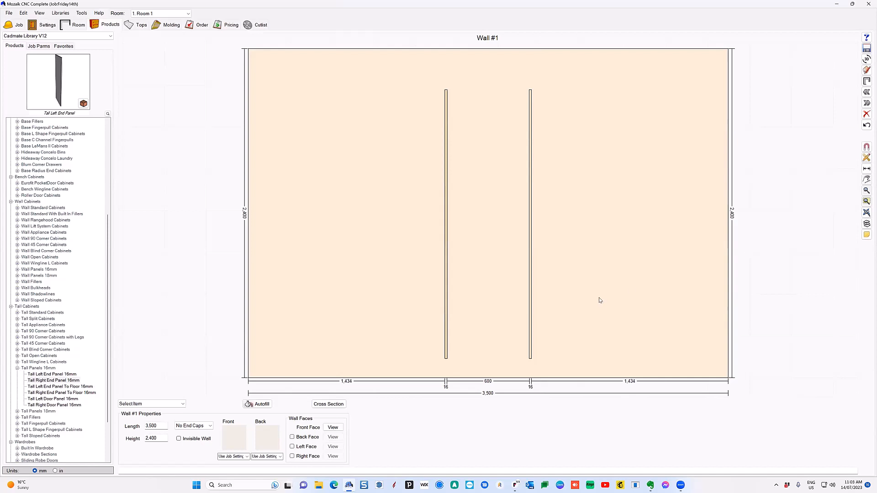
# Open the left end panel in the Product Editor and inspect the material of its part
pyautogui.click(446, 291)
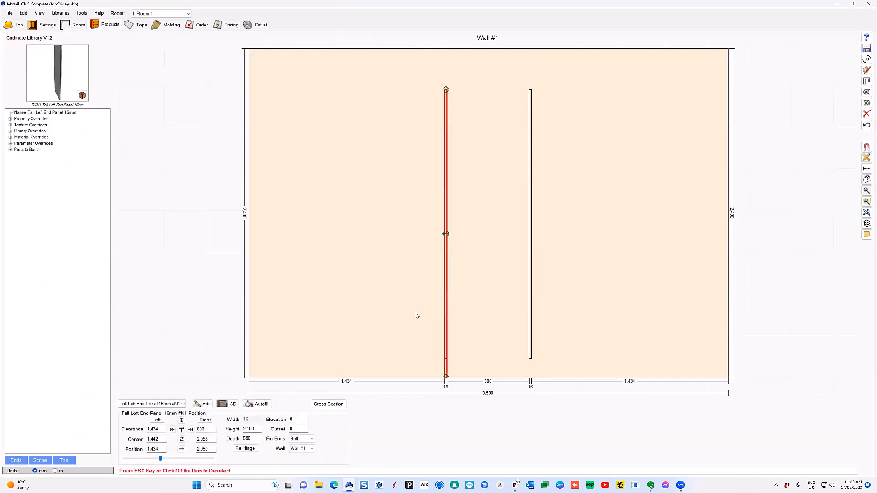
pyautogui.click(203, 404)
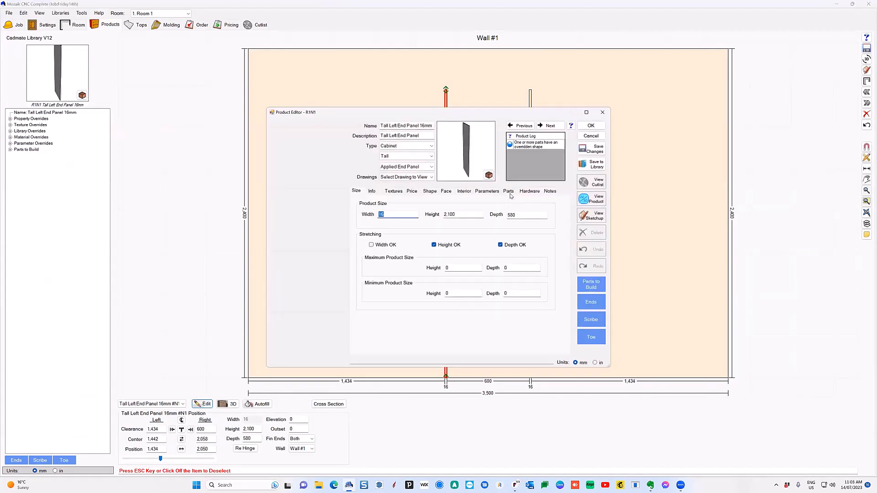
pyautogui.click(509, 192)
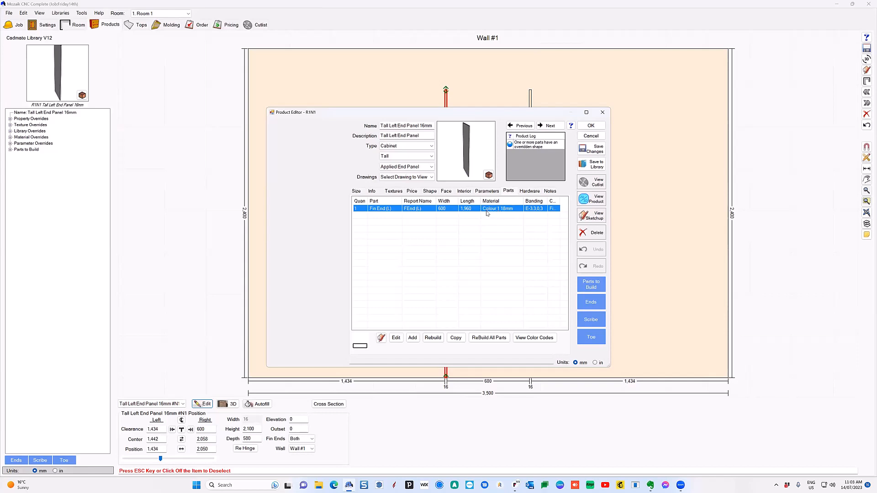
# Override the left end panel's case material with White HMR 16mm and check the material in its parts list
pyautogui.click(372, 191)
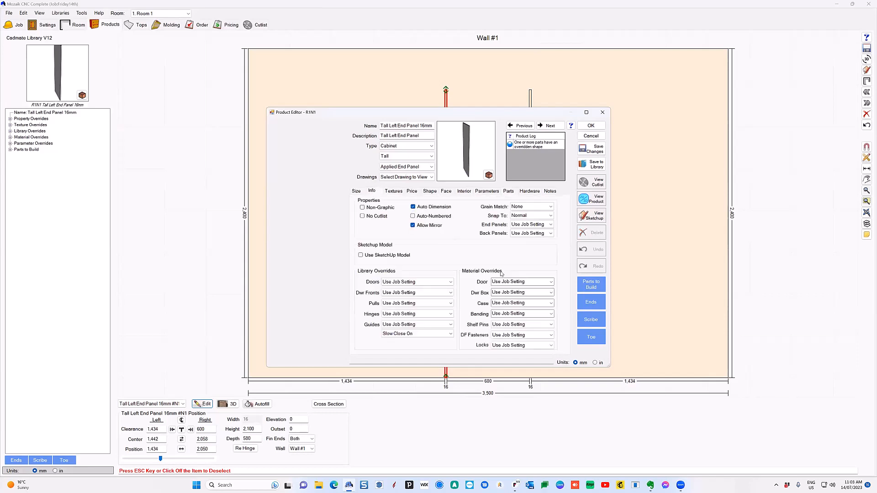
pyautogui.click(525, 304)
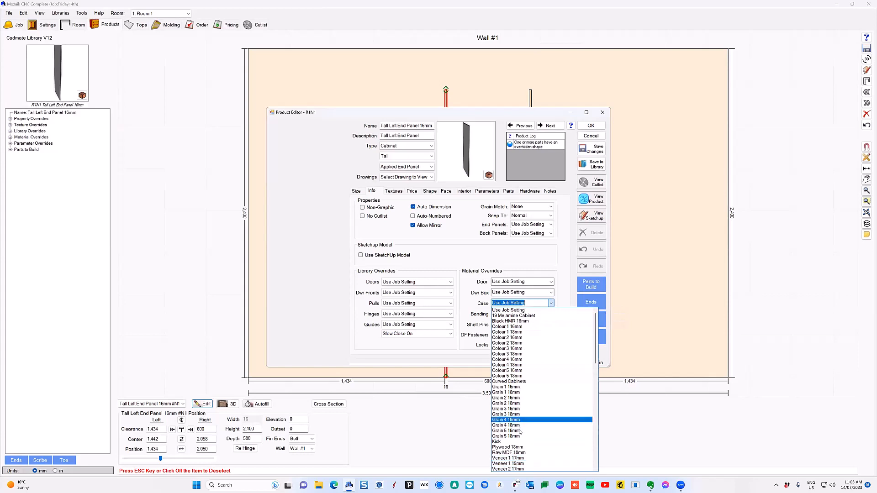
pyautogui.scroll(-1, 523, 439)
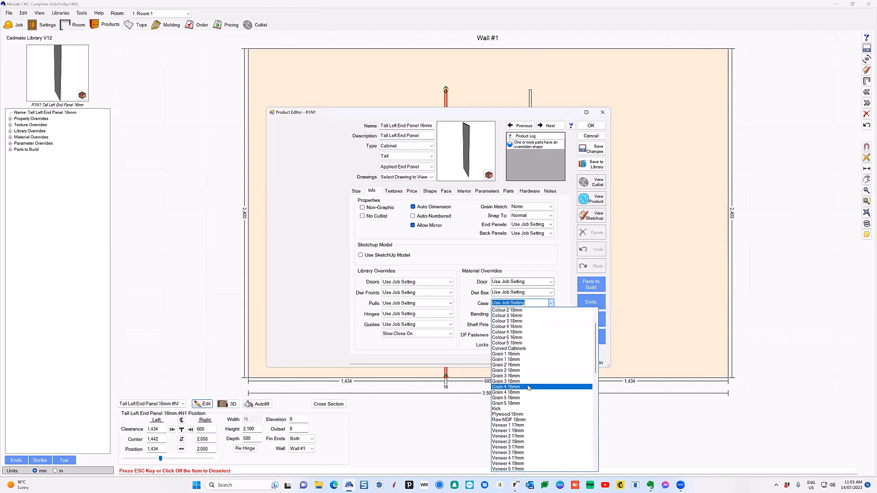
pyautogui.scroll(1, 529, 386)
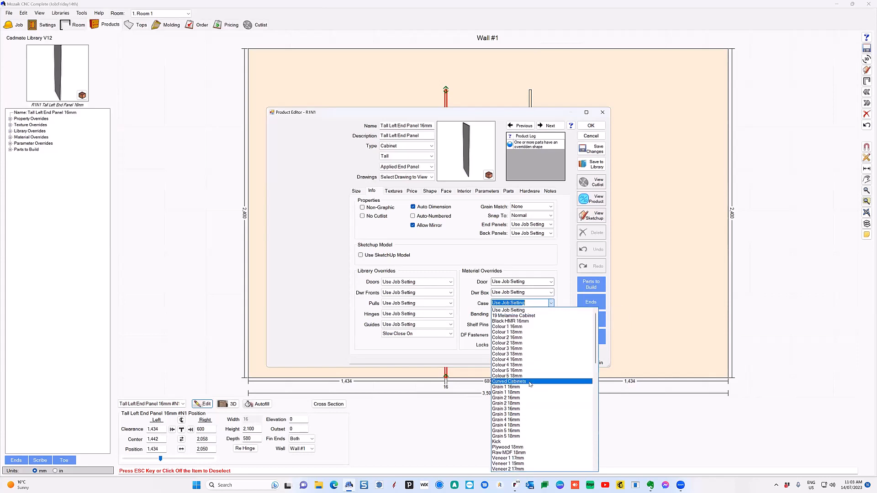
pyautogui.write('white')
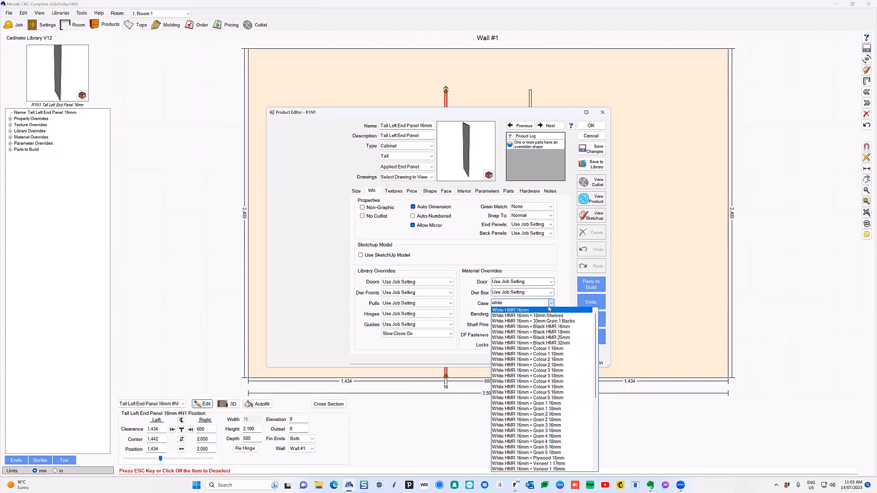
pyautogui.click(548, 310)
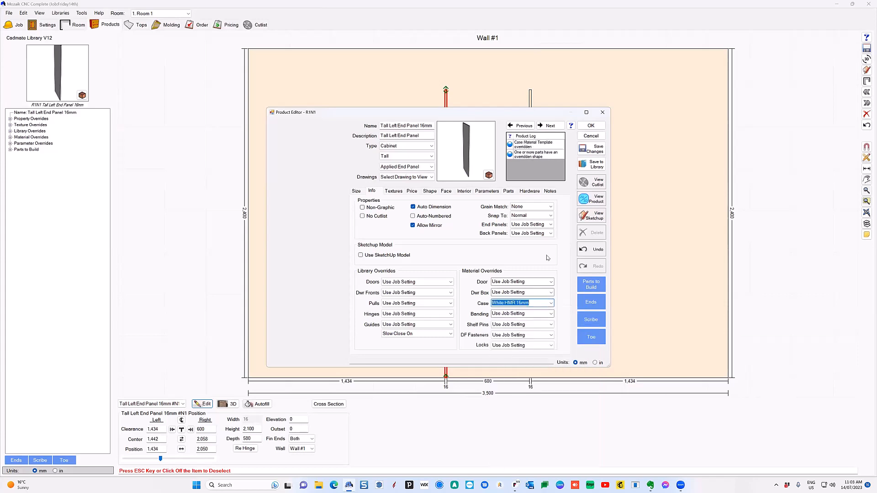
pyautogui.click(509, 192)
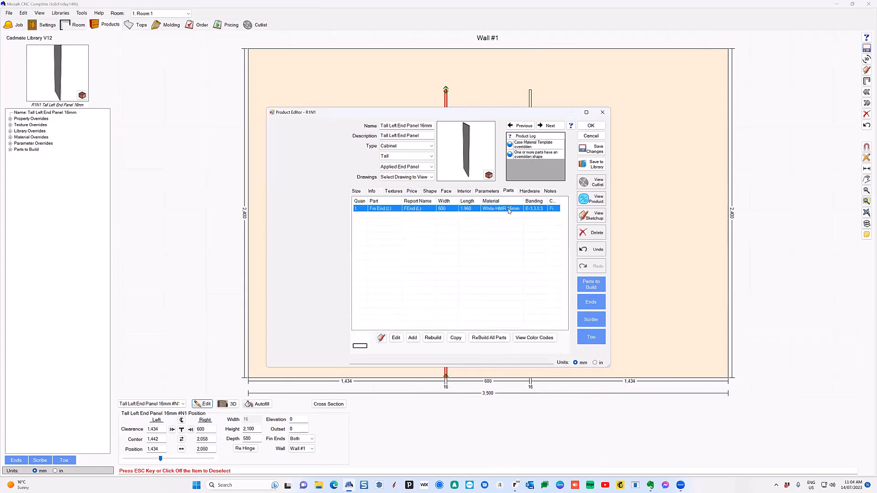
# Accept the left end panel's edits and override the right end panel's case material with White HMR 16mm
pyautogui.click(583, 126)
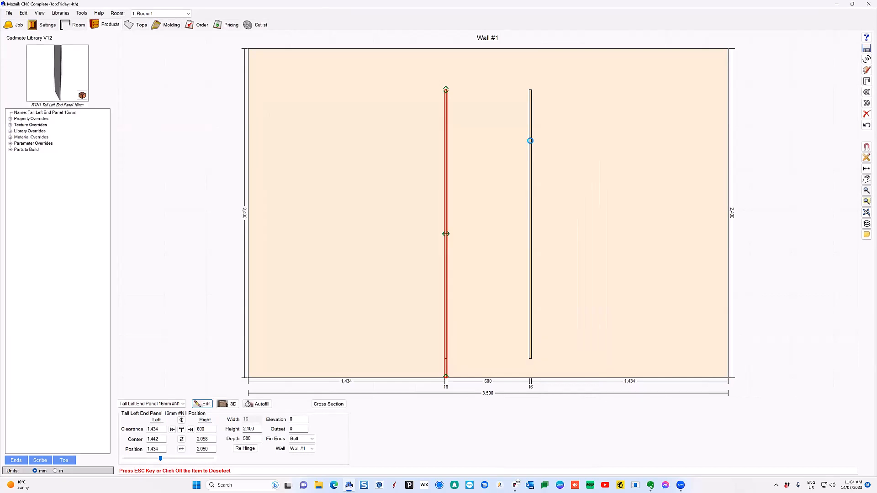
pyautogui.doubleClick(529, 151)
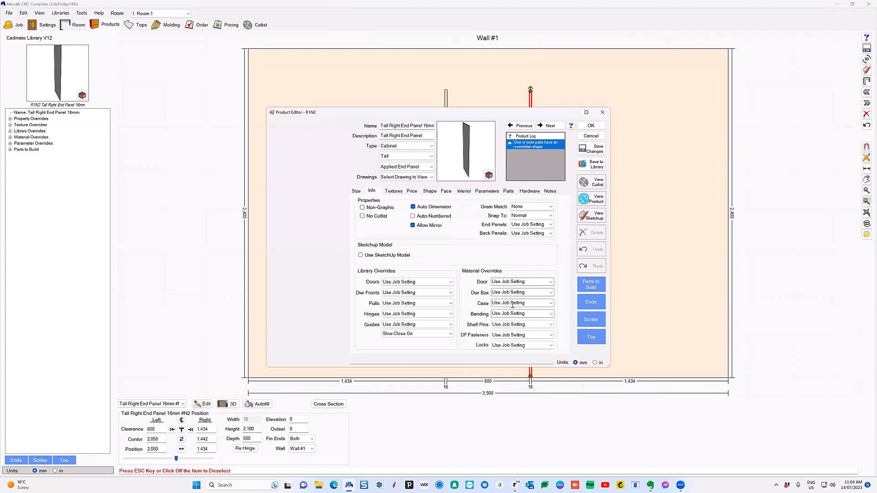
pyautogui.click(512, 304)
pyautogui.write('whit')
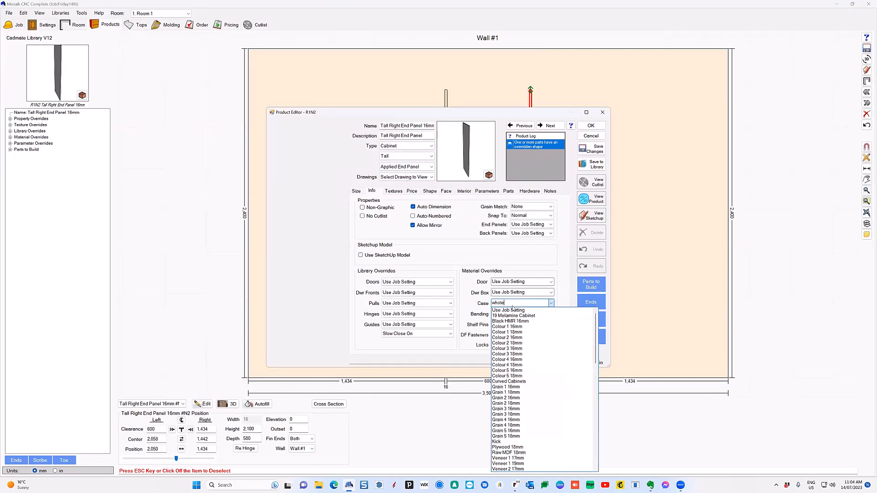
pyautogui.press('BackSpace')
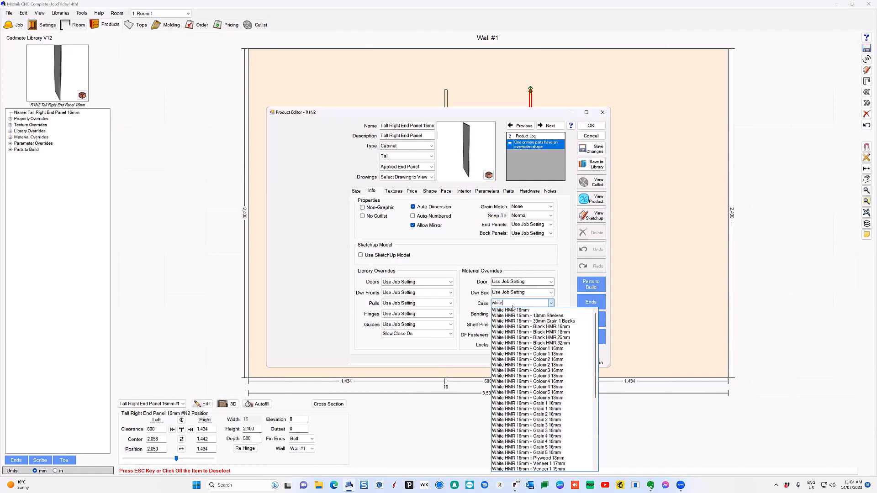
pyautogui.click(519, 310)
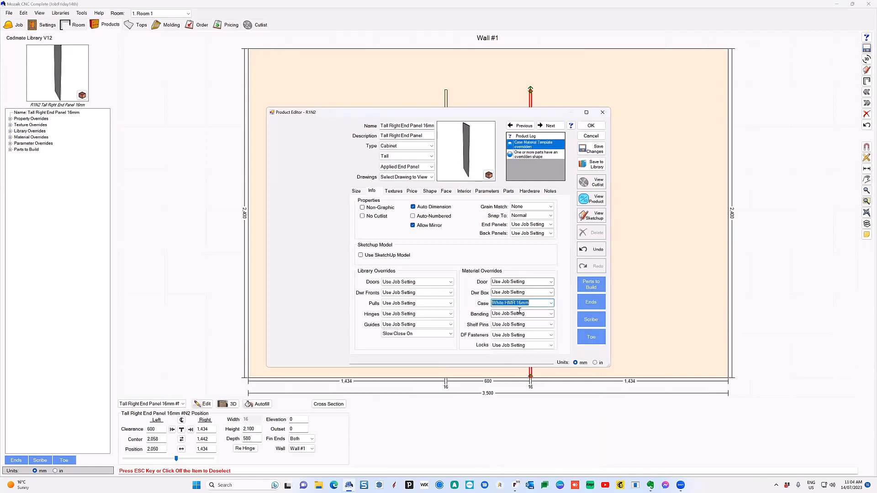
pyautogui.click(590, 152)
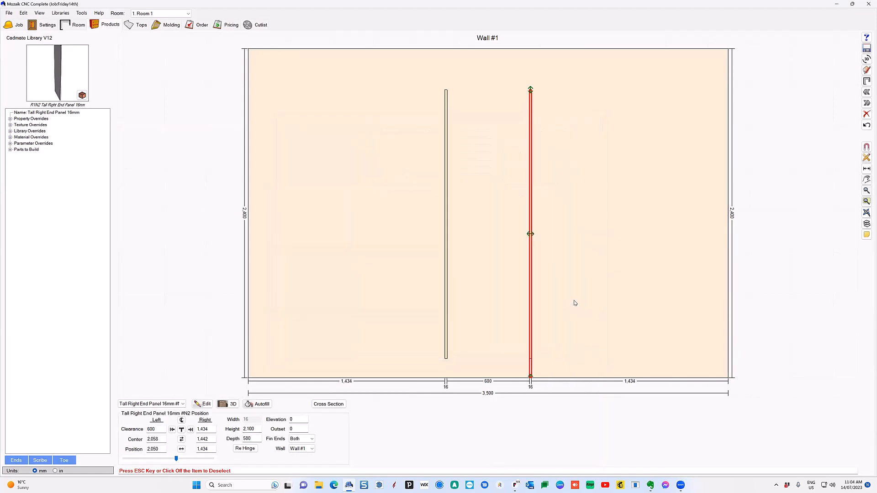
pyautogui.click(612, 264)
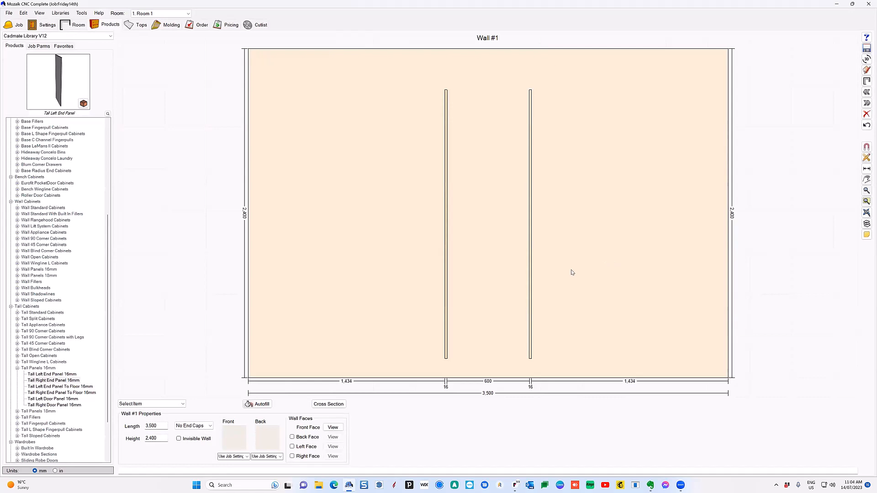
# Place a Base Cabinet 2 Drawers from the base drawer cabinets between the two tall end panels on wall 1
pyautogui.scroll(1, 571, 273)
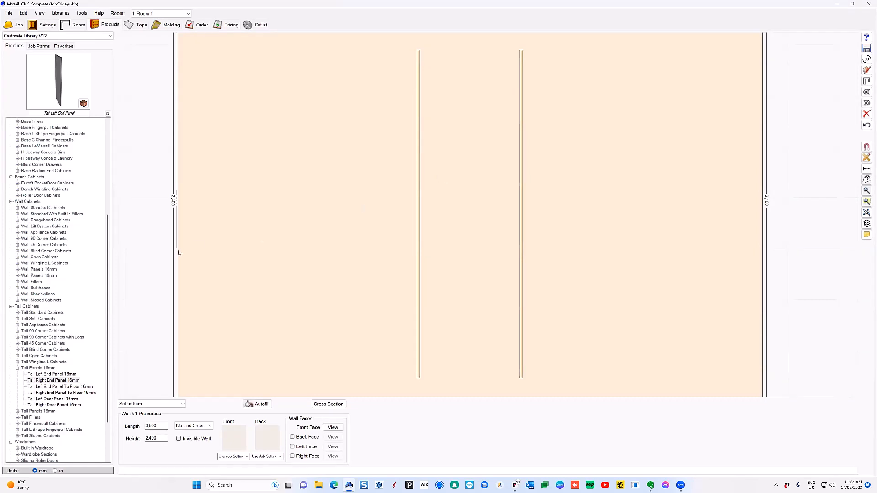
pyautogui.scroll(3, 44, 242)
pyautogui.scroll(6, 44, 242)
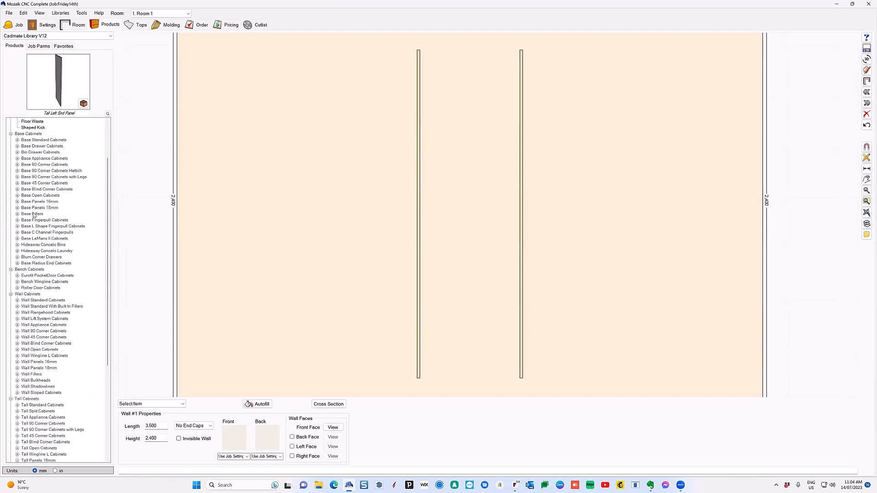
pyautogui.click(18, 201)
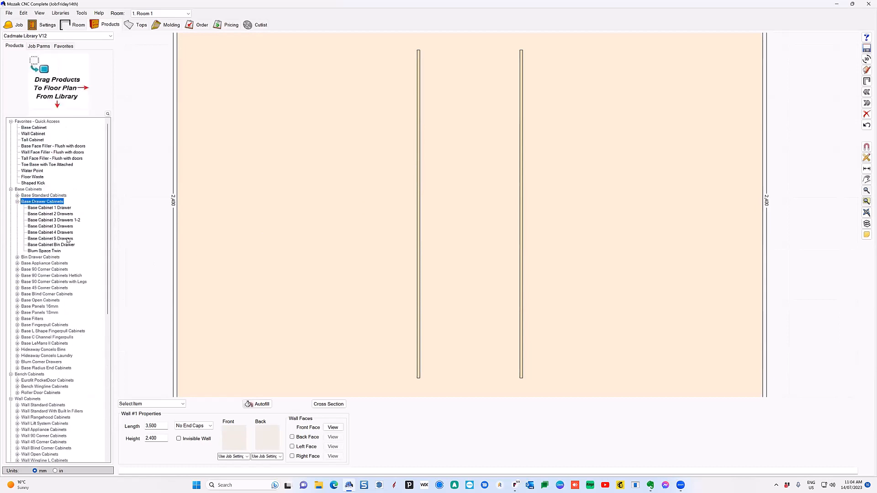
pyautogui.moveTo(60, 214); pyautogui.dragTo(477, 321)
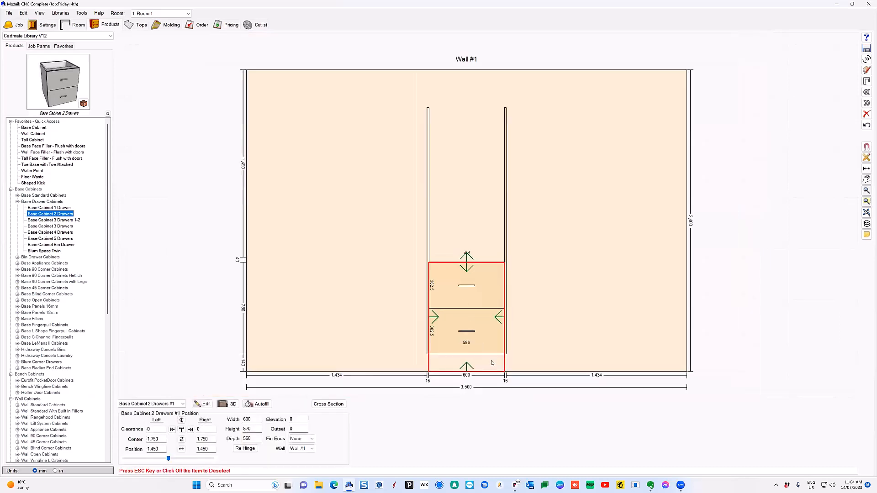
pyautogui.scroll(1, 484, 379)
pyautogui.click(481, 380)
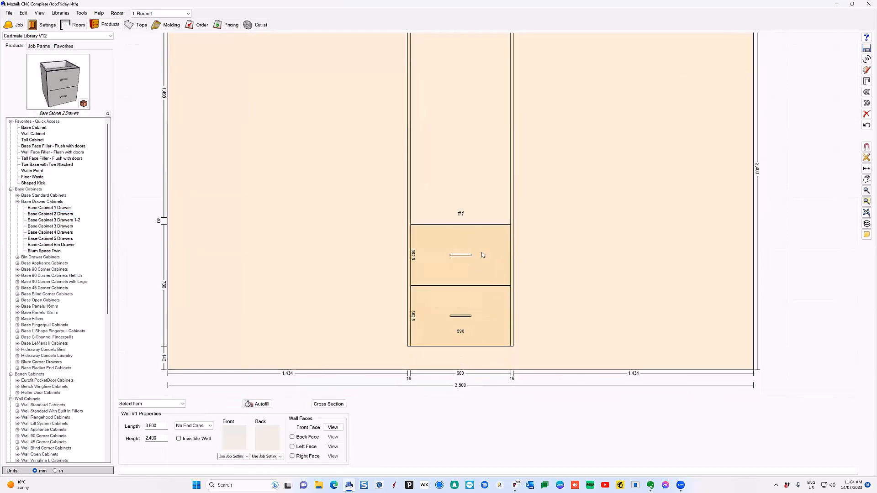
pyautogui.scroll(1, 481, 255)
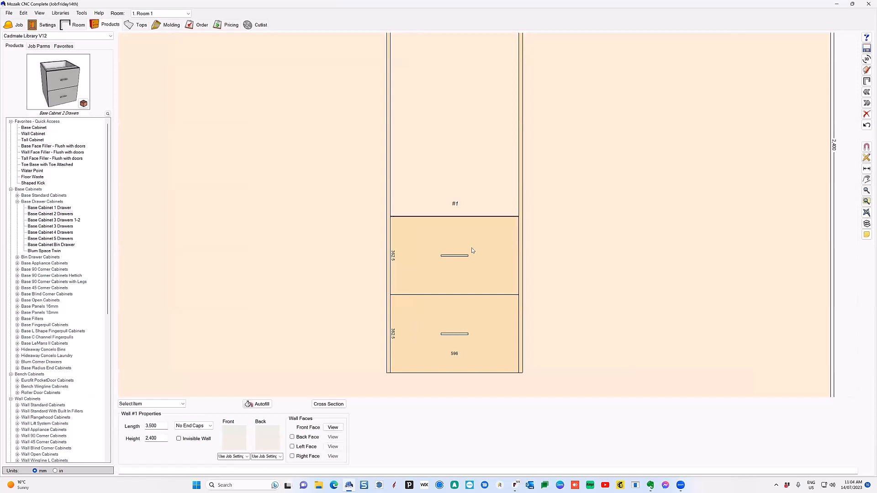
pyautogui.scroll(-1, 448, 232)
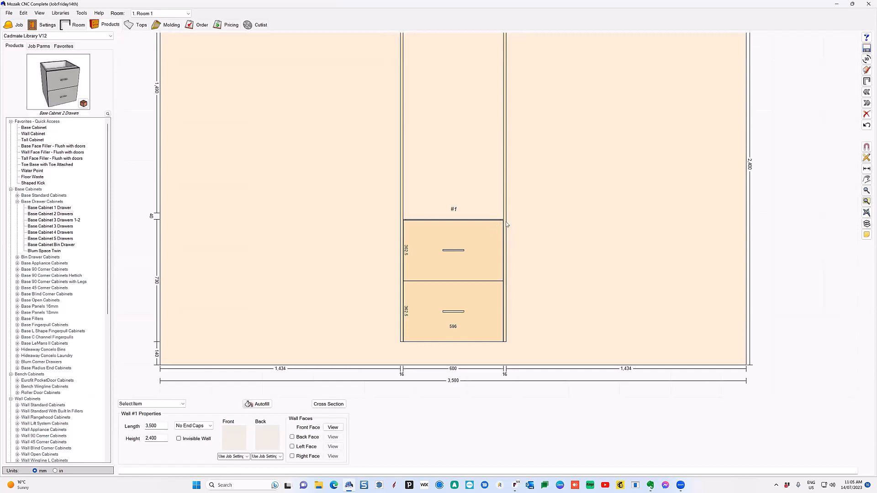
# Set the left side of the two-drawer cabinet's top shape to type Nothing and check the open side in the preview
pyautogui.click(477, 254)
pyautogui.doubleClick(475, 254)
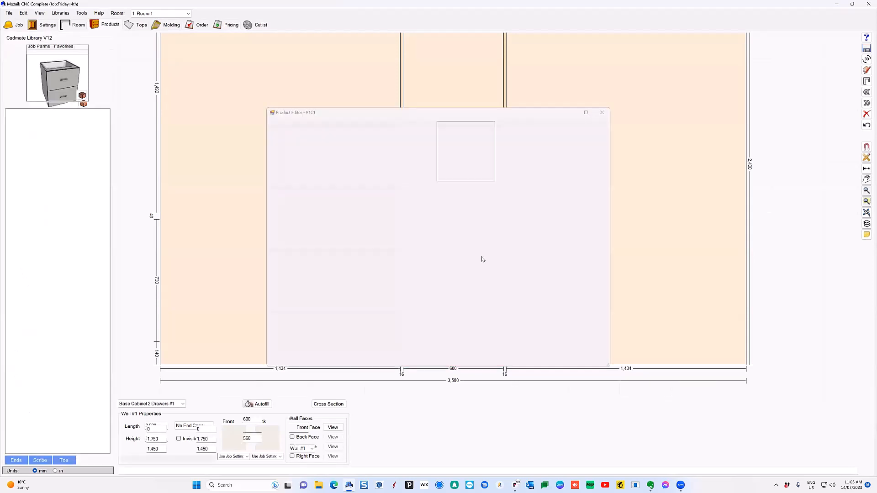
pyautogui.click(431, 192)
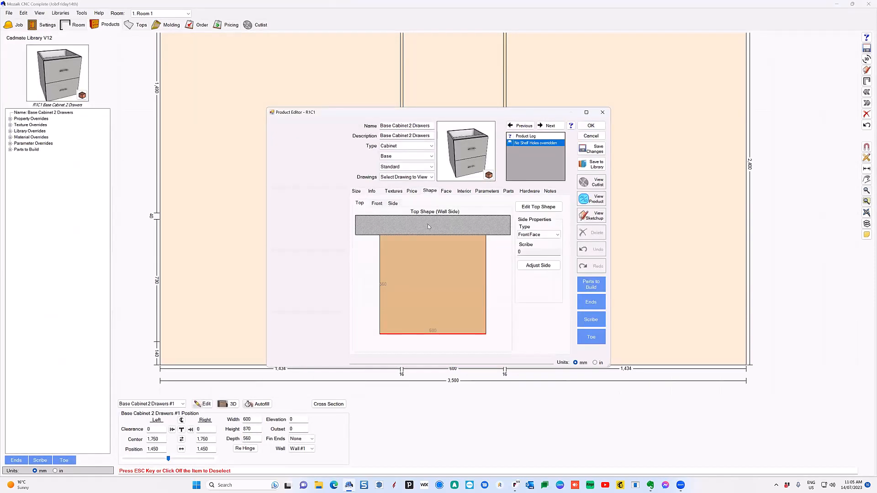
pyautogui.click(380, 271)
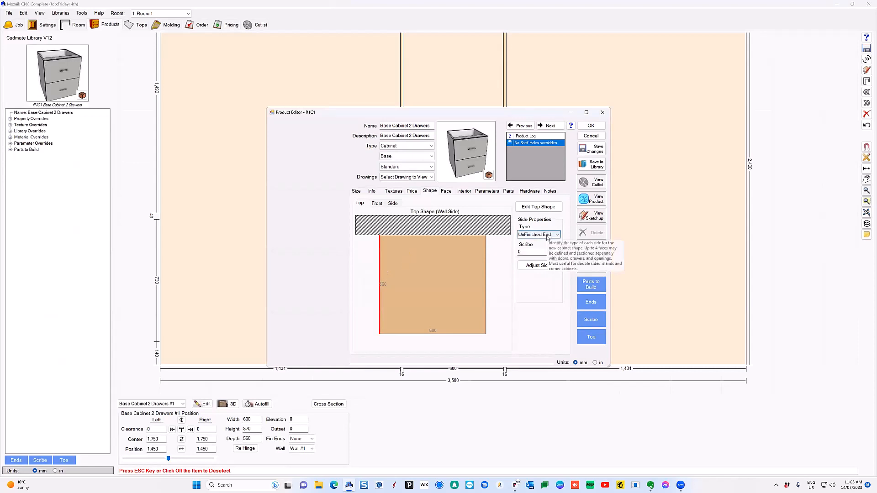
pyautogui.click(557, 235)
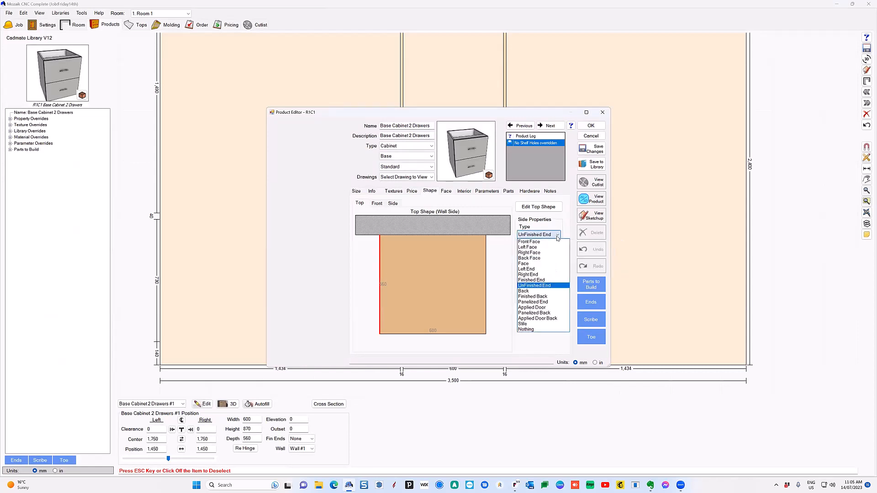
pyautogui.click(543, 329)
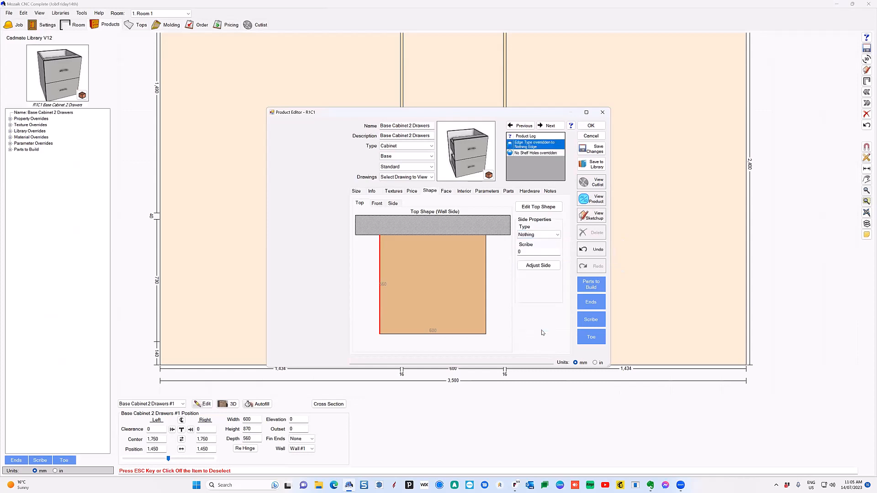
pyautogui.moveTo(464, 167); pyautogui.dragTo(472, 161)
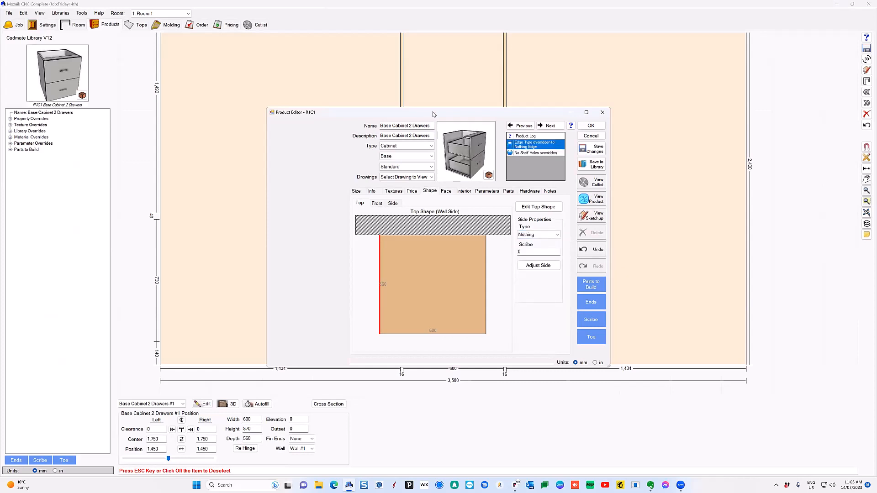
# Set the right side of the drawer cabinet's top shape to Nothing and accept the product edits
pyautogui.moveTo(433, 113); pyautogui.dragTo(601, 97)
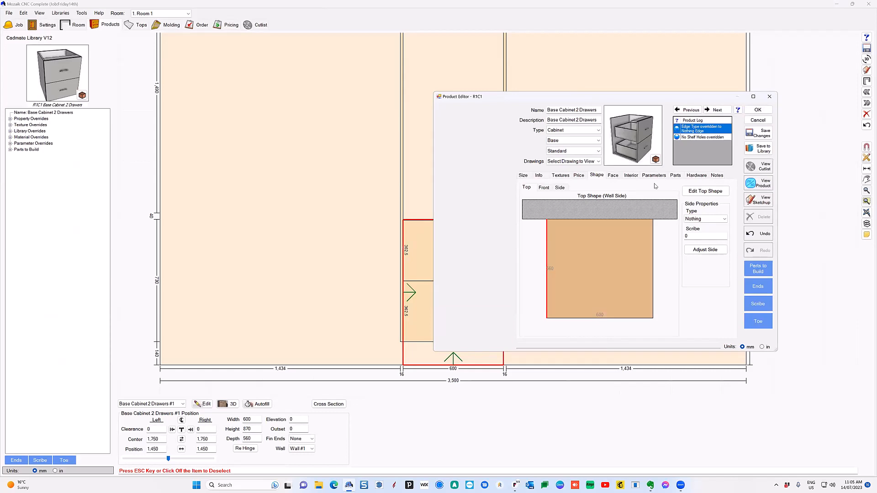
pyautogui.click(653, 243)
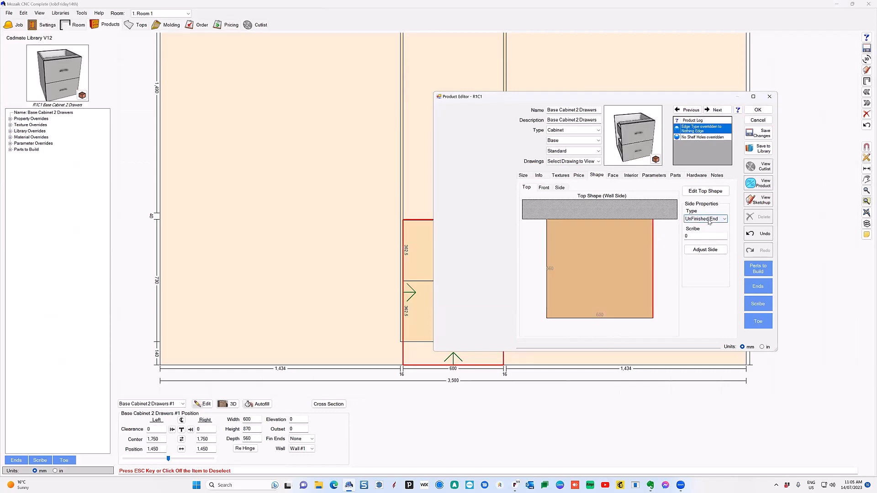
pyautogui.click(707, 219)
pyautogui.click(700, 313)
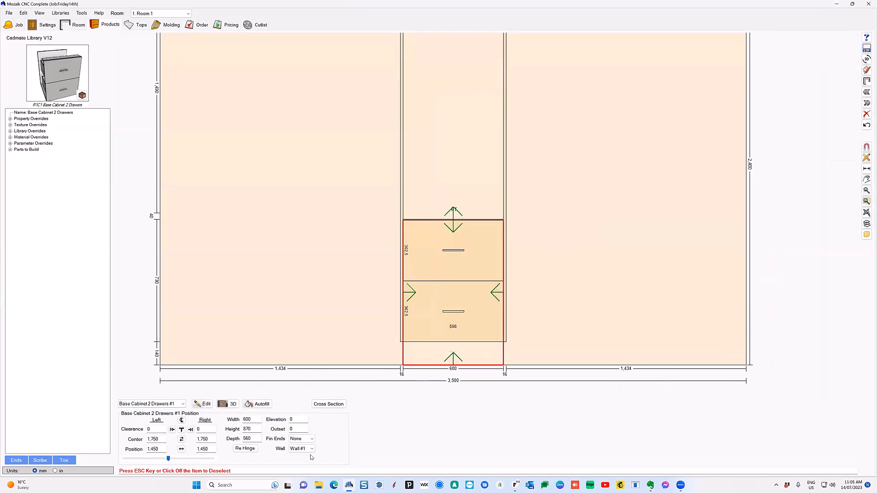
# Set the two-drawer cabinet's height to 600 mm and deselect it
pyautogui.doubleClick(246, 429)
pyautogui.write('600')
pyautogui.press('Return')
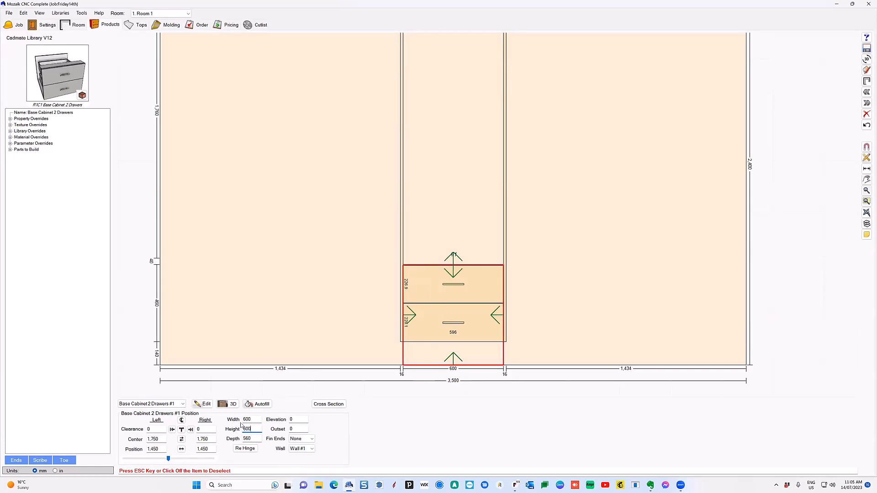
pyautogui.click(395, 310)
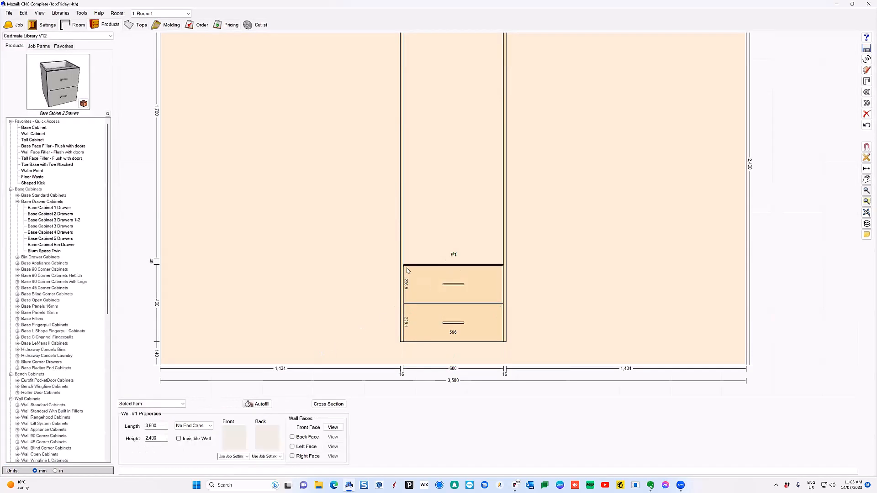
# Open the left end panel in the Product Viewer, show it in perspective and enlarge the viewer window
pyautogui.doubleClick(402, 257)
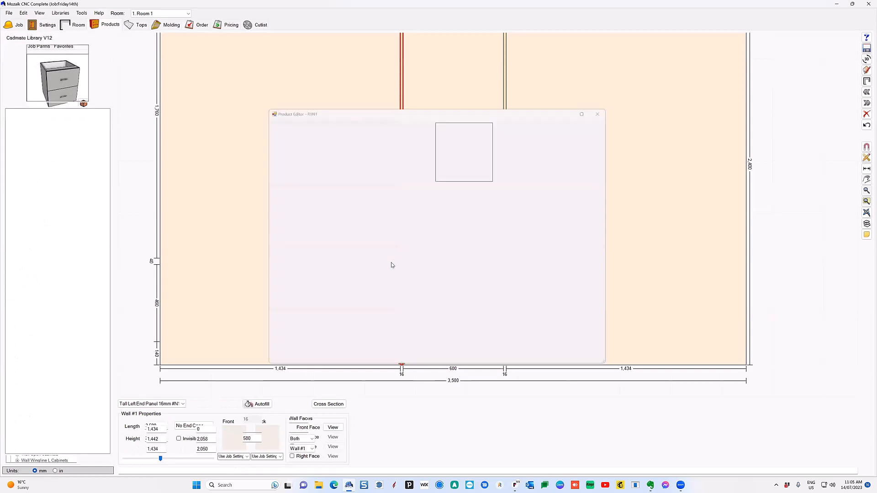
pyautogui.click(589, 203)
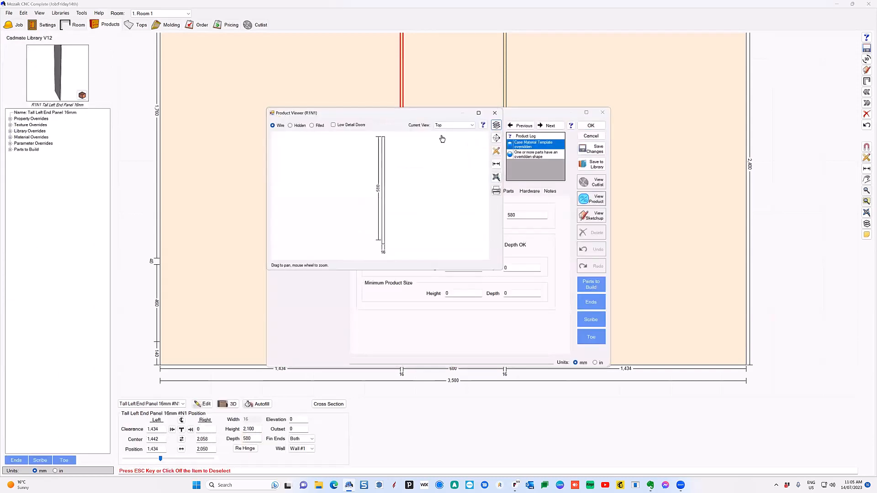
pyautogui.click(452, 125)
pyautogui.click(449, 155)
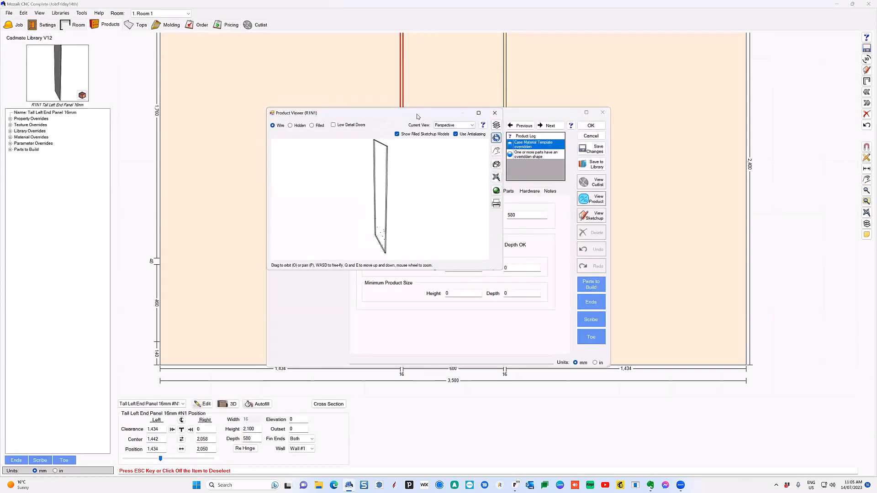
pyautogui.moveTo(417, 117); pyautogui.dragTo(261, 54)
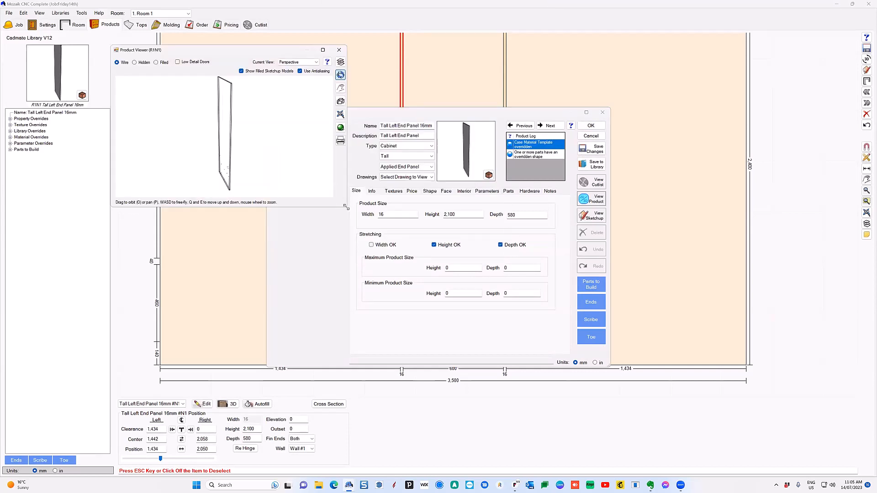
pyautogui.moveTo(346, 206); pyautogui.dragTo(762, 424)
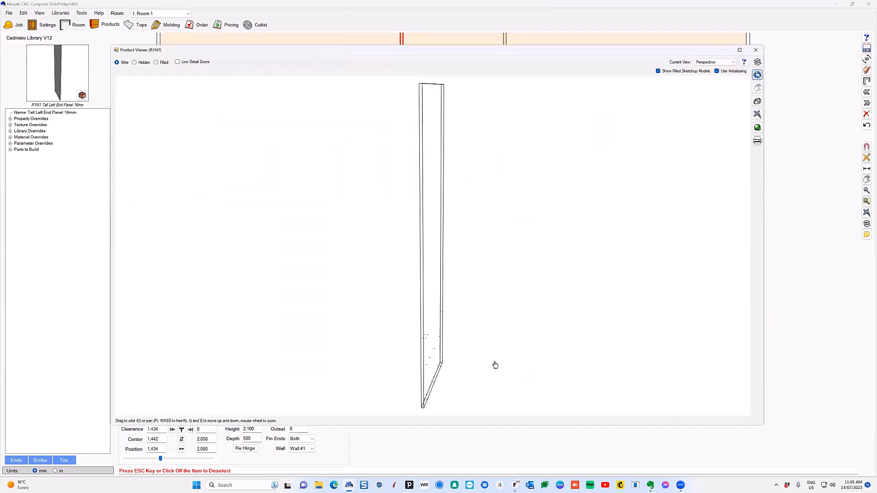
# Examine the drilling at the lower end of the left end panel in filled display, then leave its editor without changes
pyautogui.click(157, 64)
pyautogui.scroll(2, 461, 379)
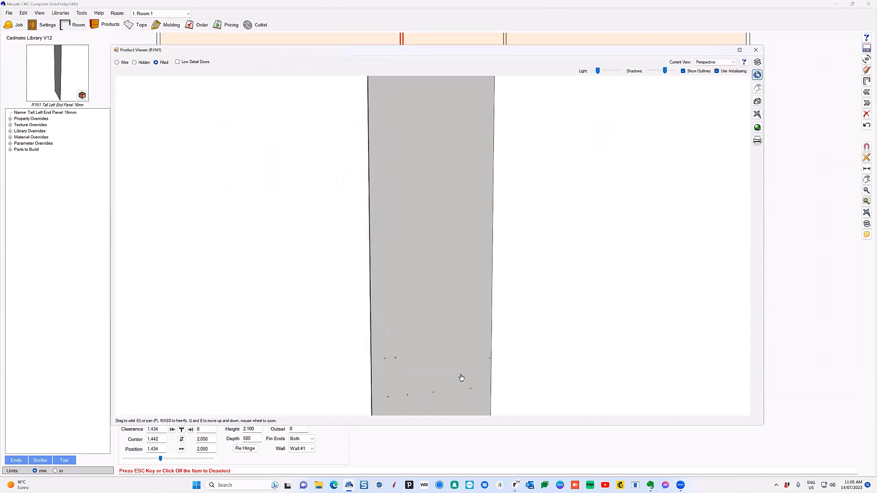
pyautogui.press('p')
pyautogui.moveTo(463, 385); pyautogui.dragTo(462, 333)
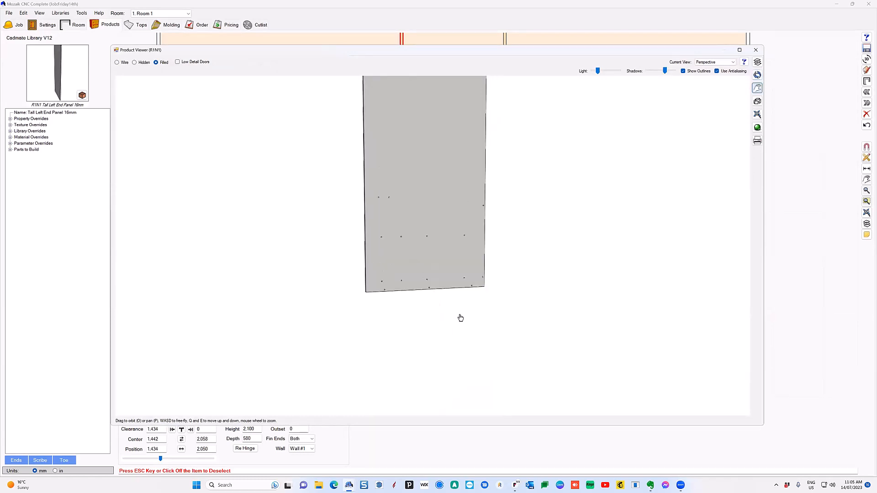
pyautogui.scroll(2, 460, 318)
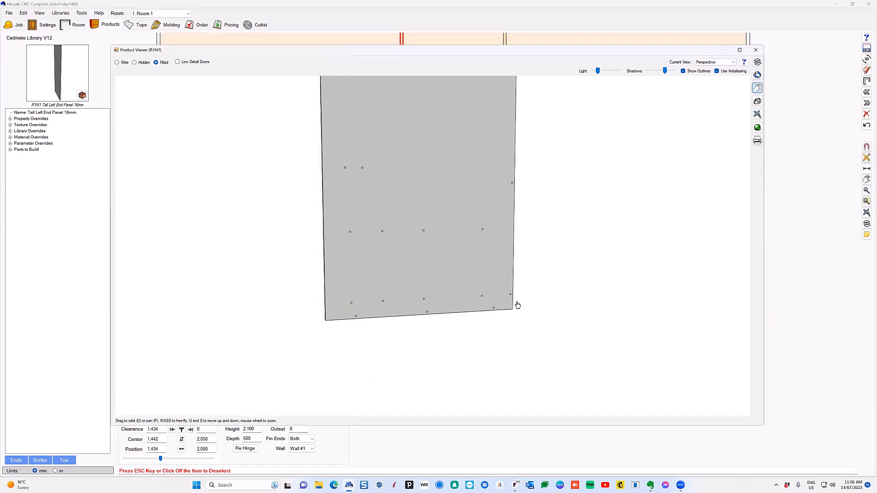
pyautogui.click(755, 51)
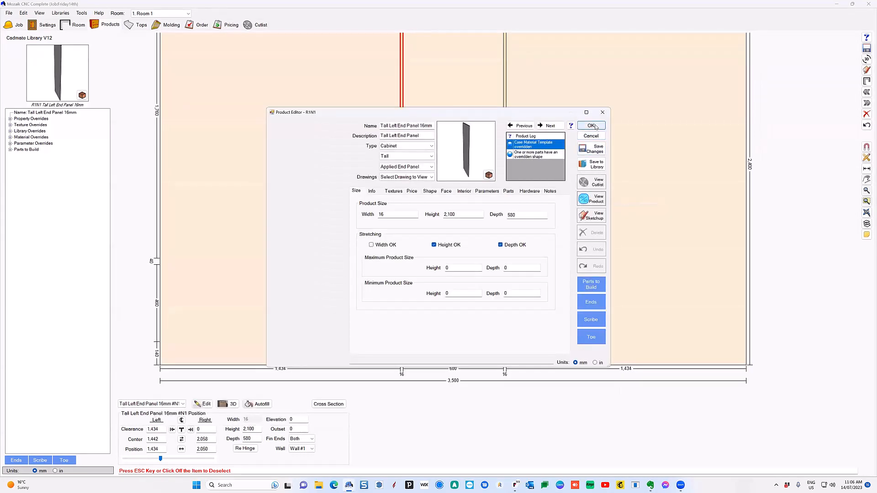
pyautogui.click(591, 136)
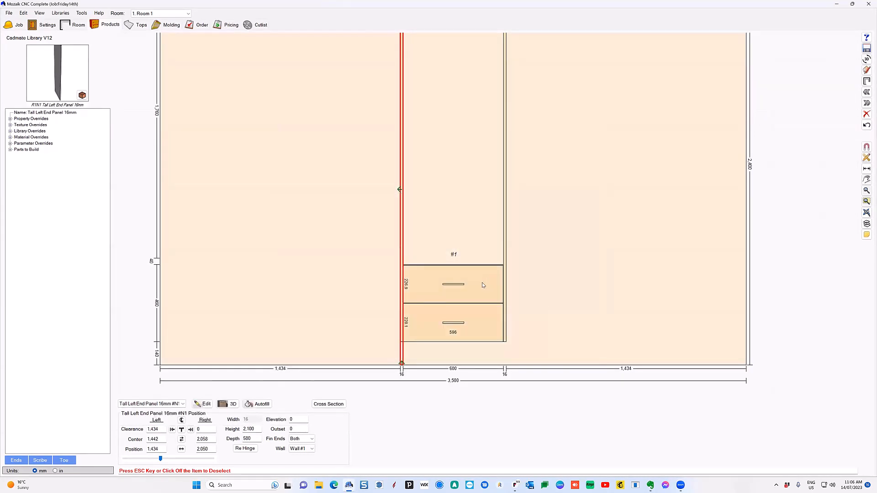
pyautogui.click(427, 282)
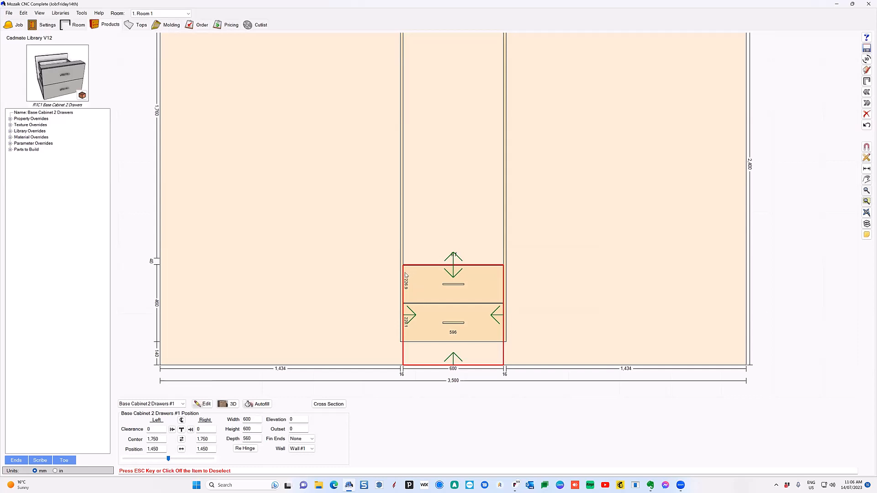
pyautogui.click(402, 261)
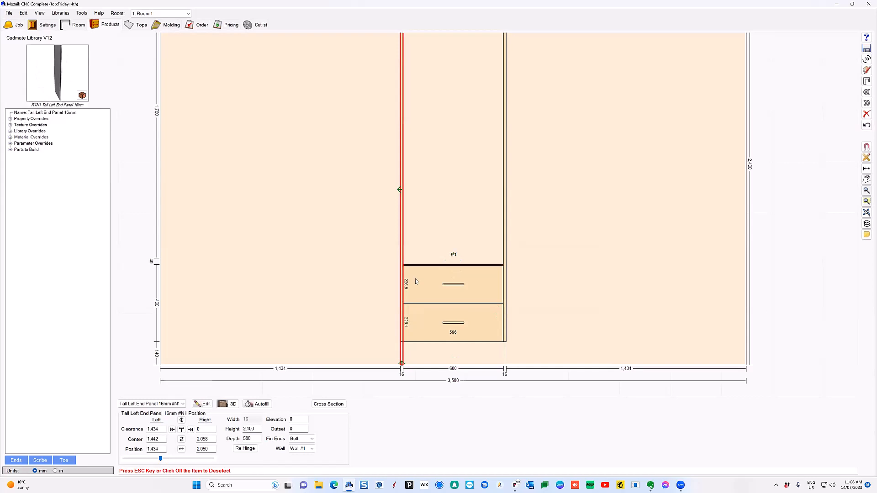
pyautogui.click(457, 306)
pyautogui.scroll(-1, 447, 316)
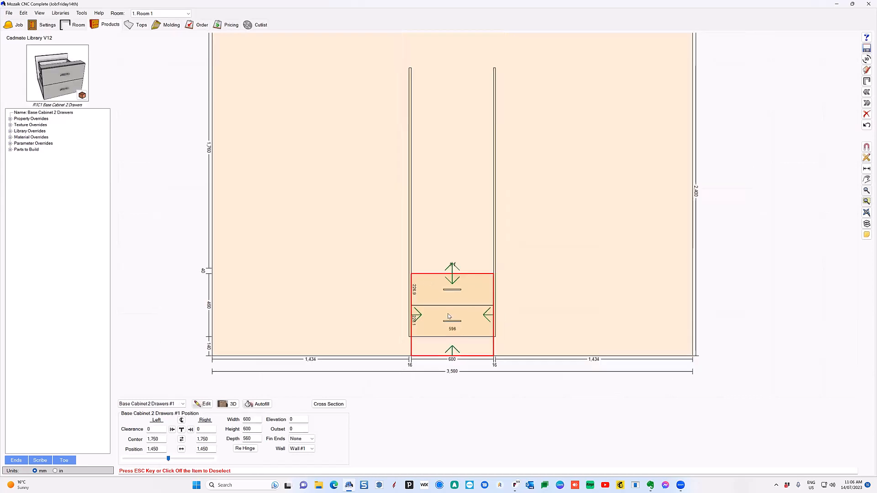
pyautogui.scroll(-1, 448, 316)
# Place a Wall Cabinet from the quick-access favorites between the two end panels, above the drawer cabinet
pyautogui.click(691, 275)
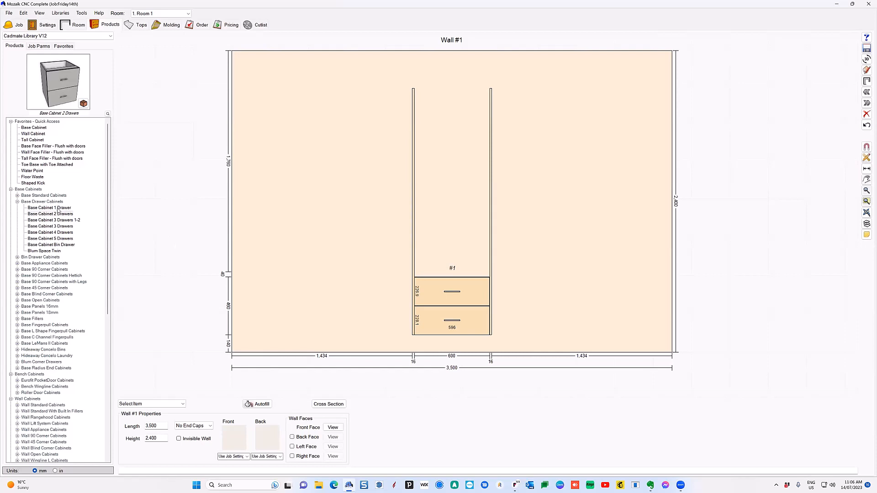
pyautogui.click(33, 134)
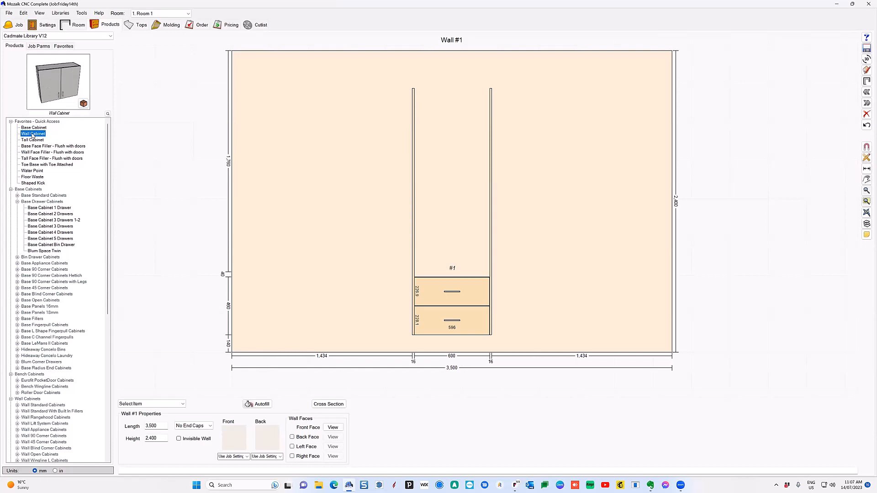
pyautogui.moveTo(32, 134); pyautogui.dragTo(453, 207)
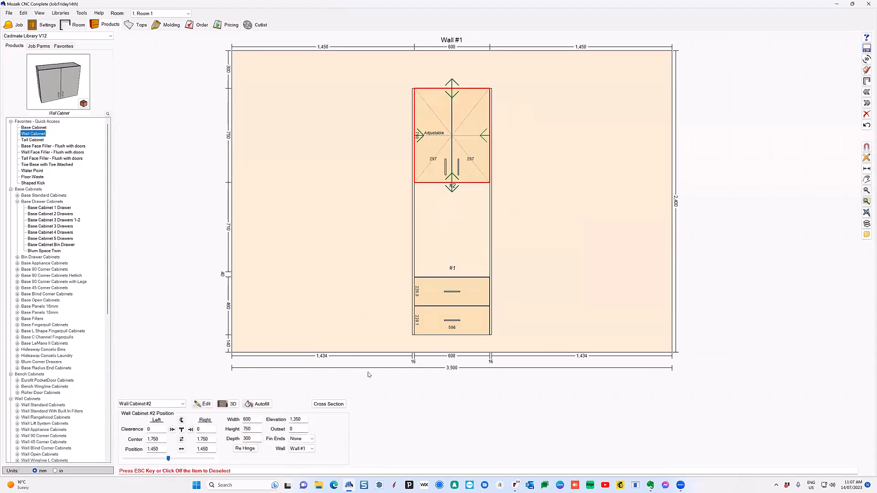
# Set the wall cabinet's height to 600 mm and its depth to 560 mm
pyautogui.doubleClick(256, 428)
pyautogui.write('600')
pyautogui.press('Return')
pyautogui.doubleClick(255, 437)
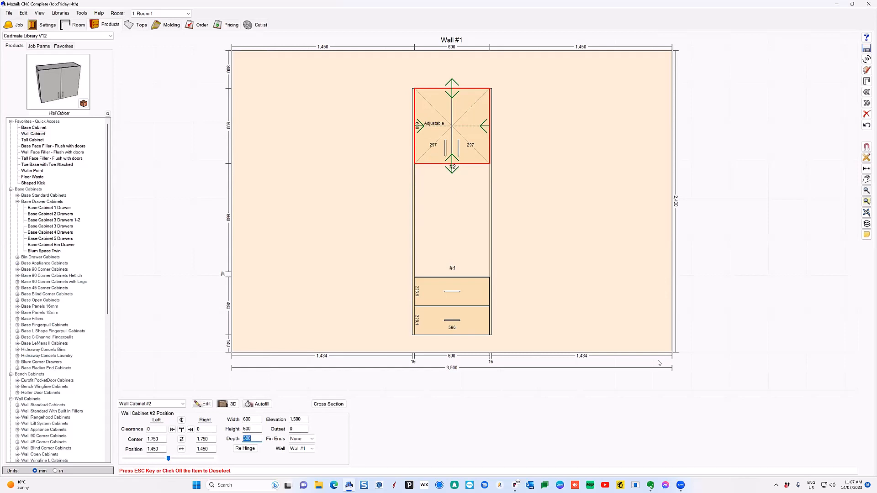
pyautogui.write('560')
pyautogui.click(256, 430)
pyautogui.click(254, 419)
# Edit the wall cabinet and change both its name and its description to Oven Cabinet
pyautogui.click(204, 404)
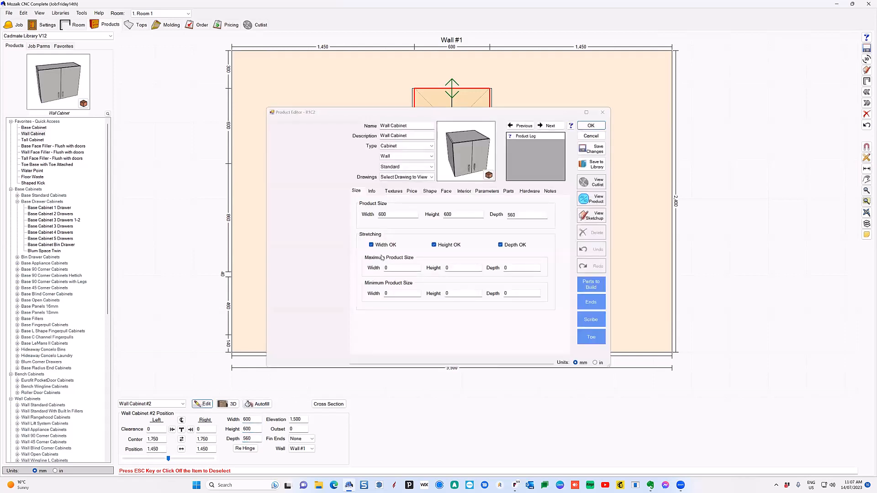
pyautogui.doubleClick(385, 126)
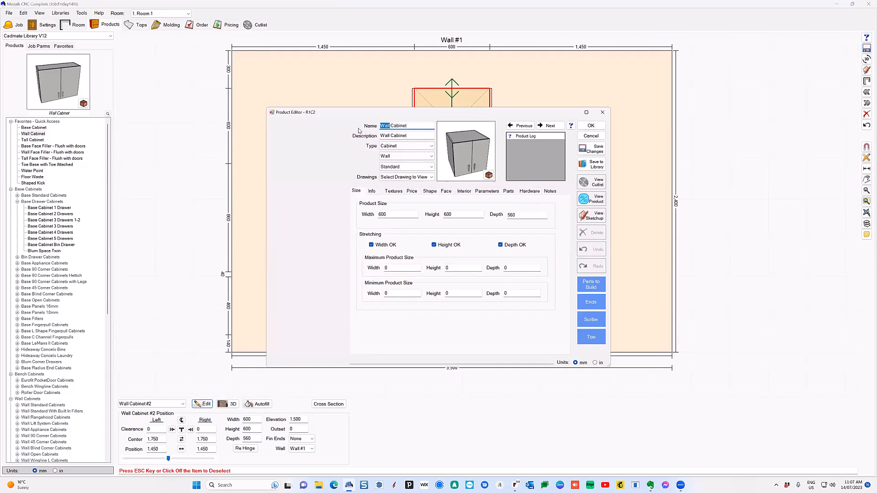
pyautogui.write('Oven')
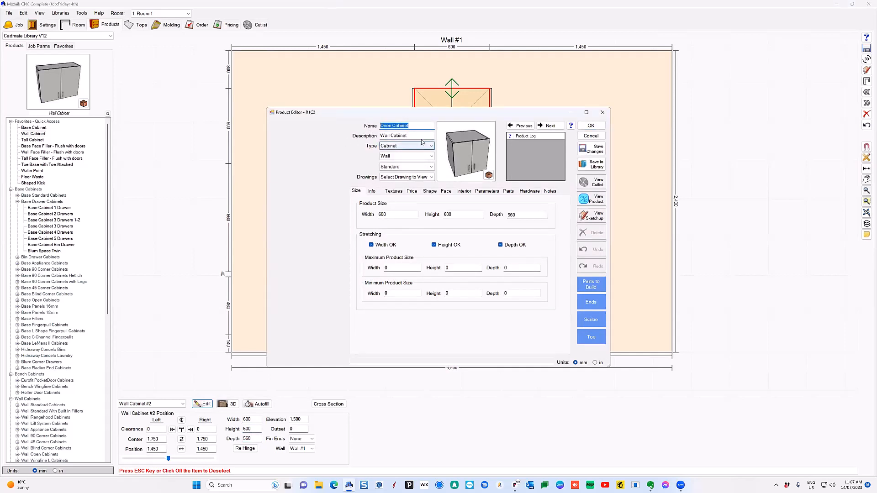
pyautogui.press('Tab')
pyautogui.write('Oven Cabinet')
pyautogui.click(412, 126)
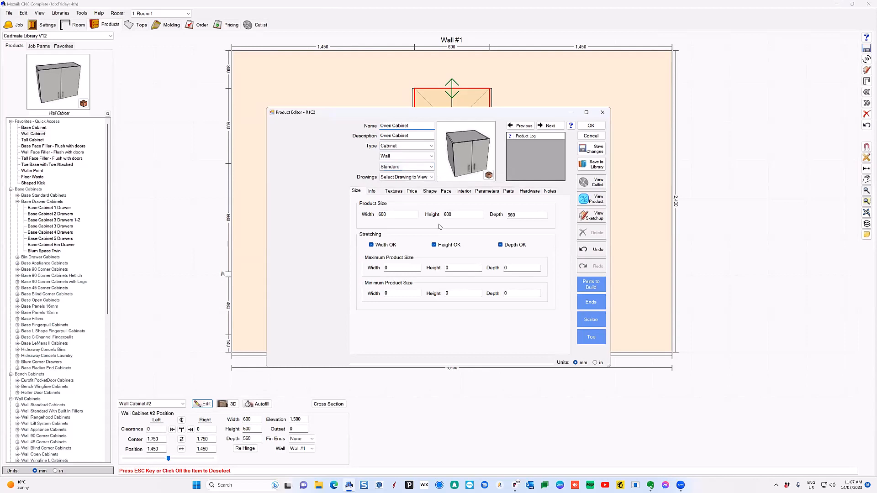
# Clear the oven cabinet's face and set the left and right sides of its top shape to Nothing
pyautogui.click(445, 191)
pyautogui.click(479, 347)
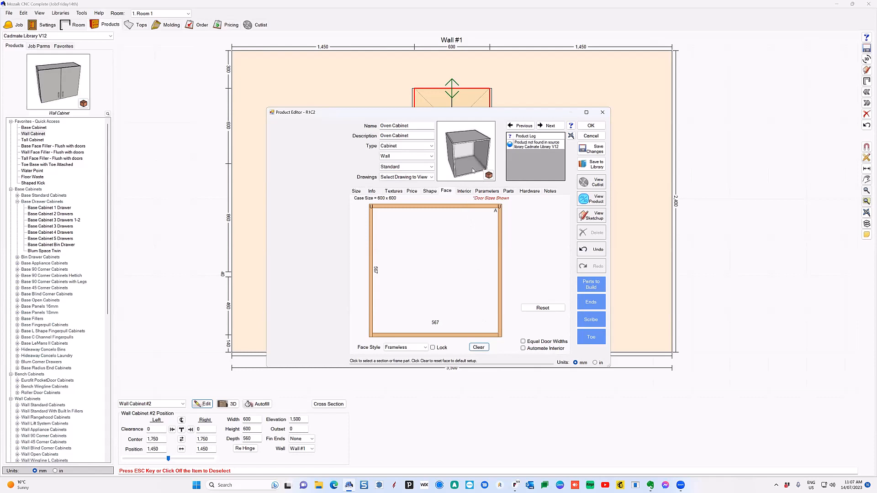
pyautogui.click(429, 191)
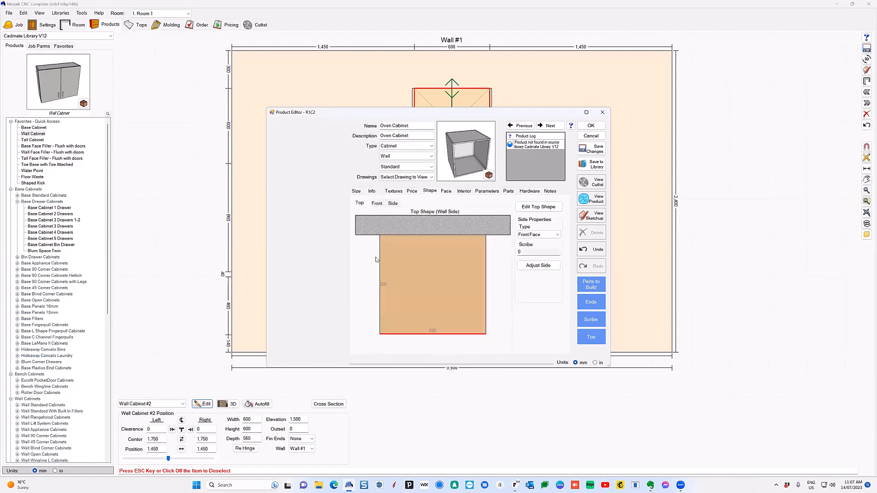
pyautogui.click(549, 234)
pyautogui.click(530, 329)
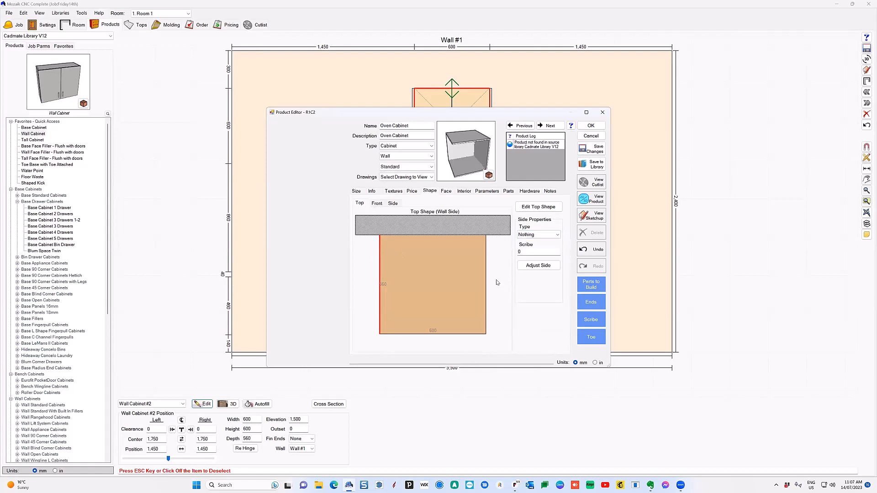
pyautogui.click(486, 273)
pyautogui.click(550, 235)
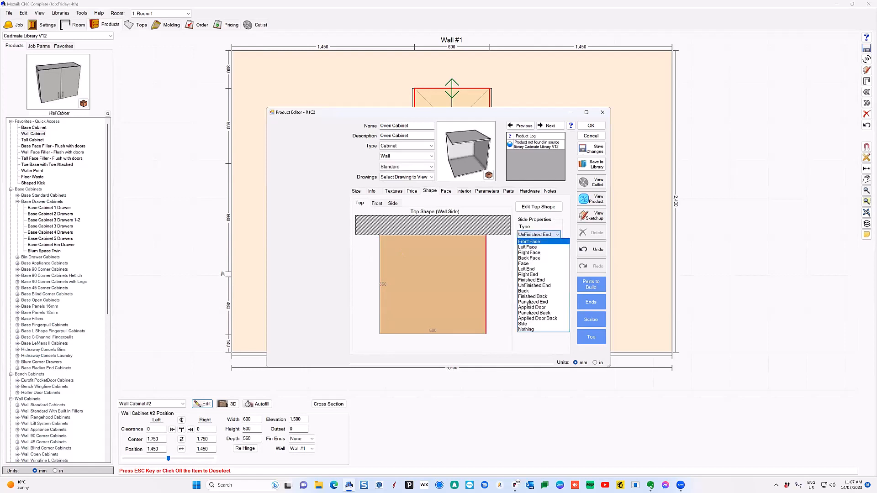
pyautogui.click(529, 330)
pyautogui.moveTo(459, 170)
pyautogui.mouseDown()
pyautogui.moveTo(464, 162)
pyautogui.moveTo(463, 170)
pyautogui.mouseUp()
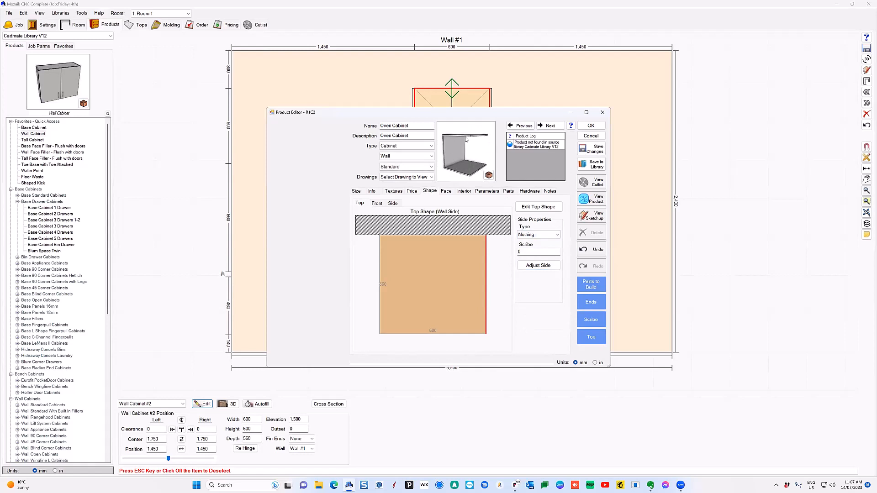
pyautogui.moveTo(467, 140); pyautogui.dragTo(459, 170)
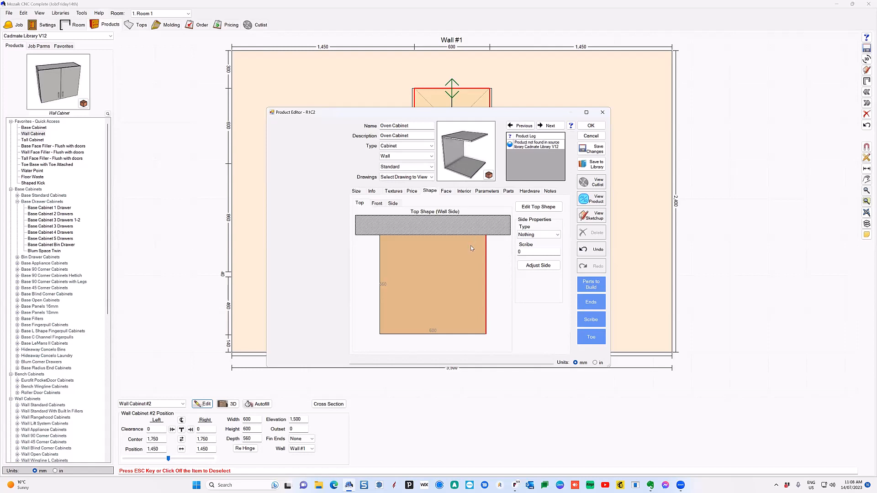
# Exclude the Top from the oven cabinet's parts to build and check the model preview
pyautogui.click(592, 286)
pyautogui.click(396, 209)
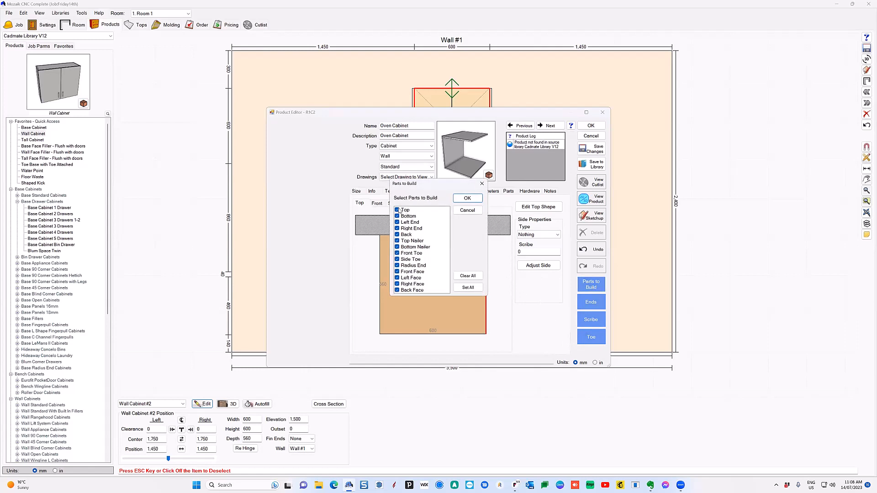
pyautogui.click(464, 198)
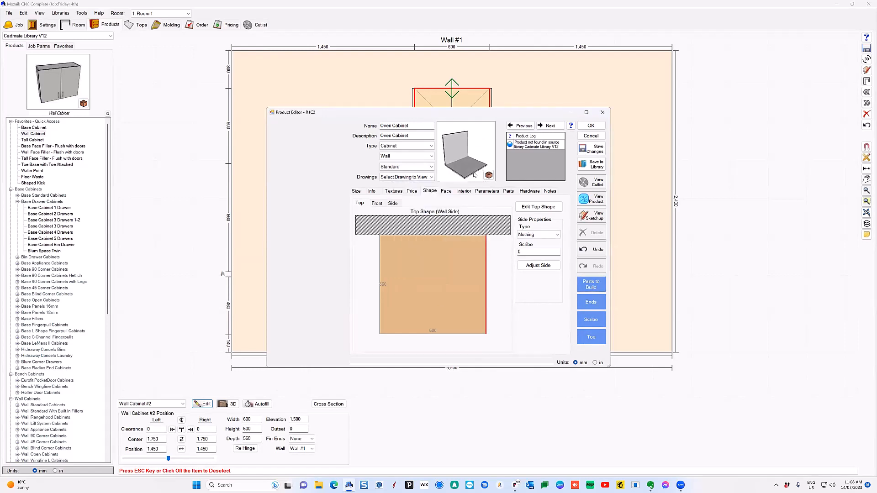
pyautogui.moveTo(474, 174); pyautogui.dragTo(453, 147)
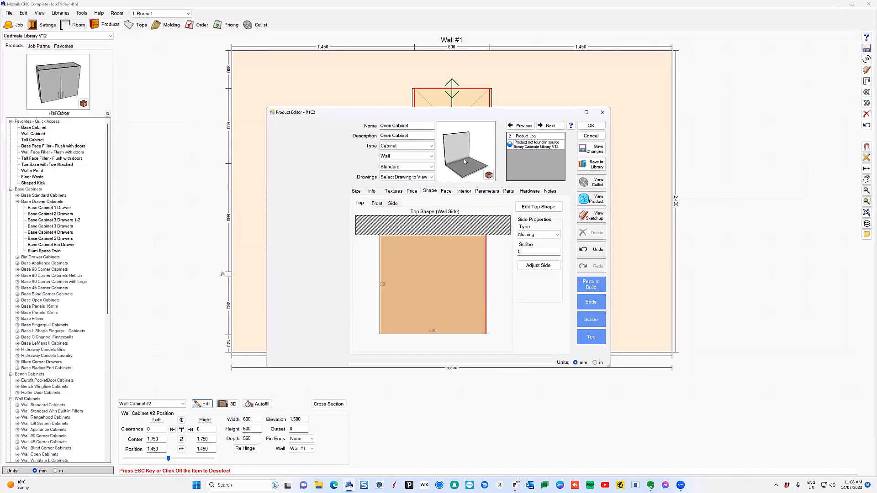
# Set the back edge of the oven cabinet's top shape to Nothing, leaving only the bottom panel
pyautogui.click(468, 236)
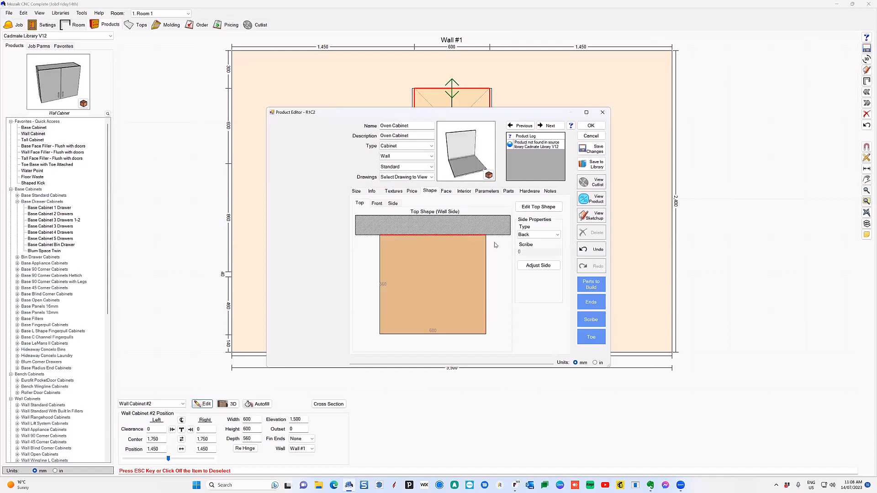
pyautogui.click(557, 235)
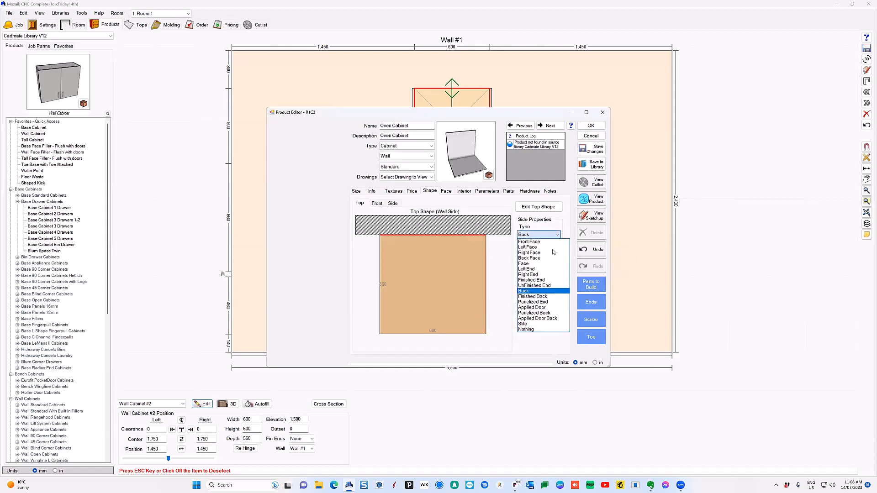
pyautogui.click(531, 330)
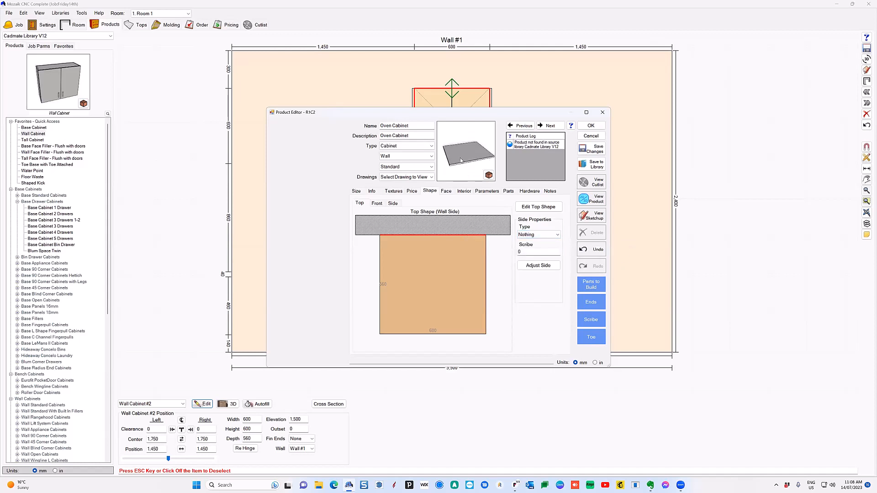
pyautogui.moveTo(452, 158); pyautogui.dragTo(466, 160)
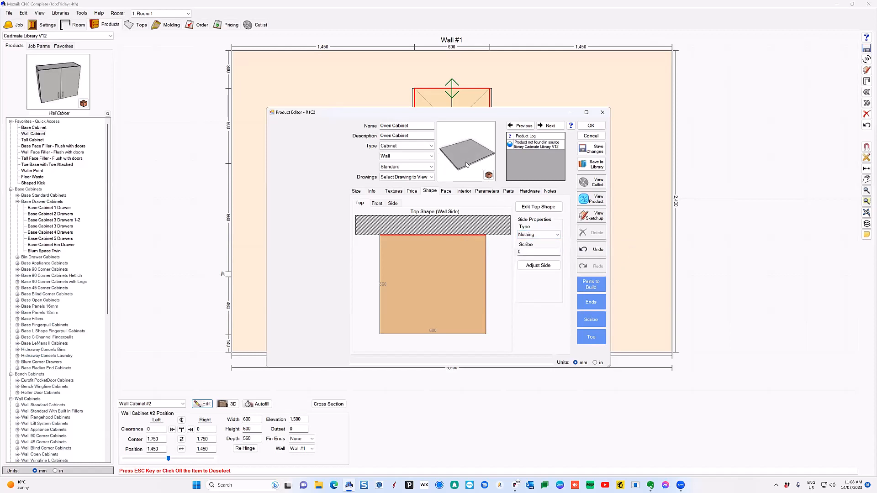
# Place the Speed Oven insert from Appliance Inserts V12 in the oven cabinet's interior, accepting the oversize placement
pyautogui.click(464, 192)
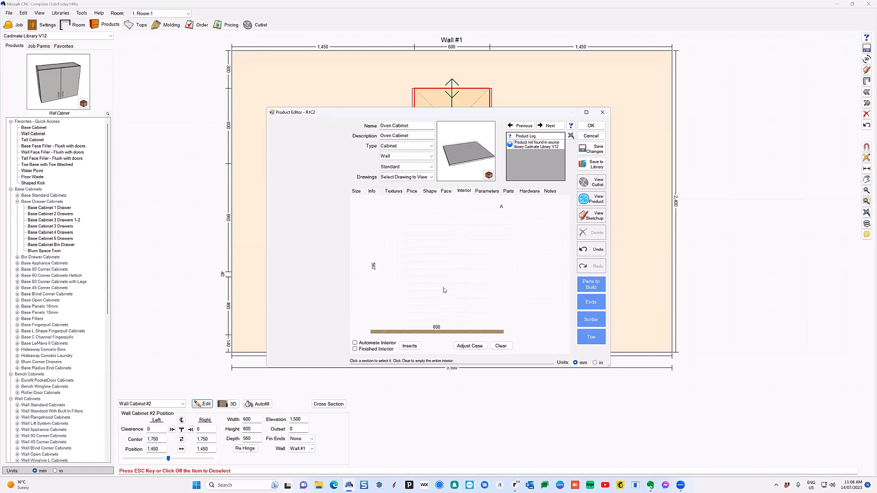
pyautogui.click(410, 345)
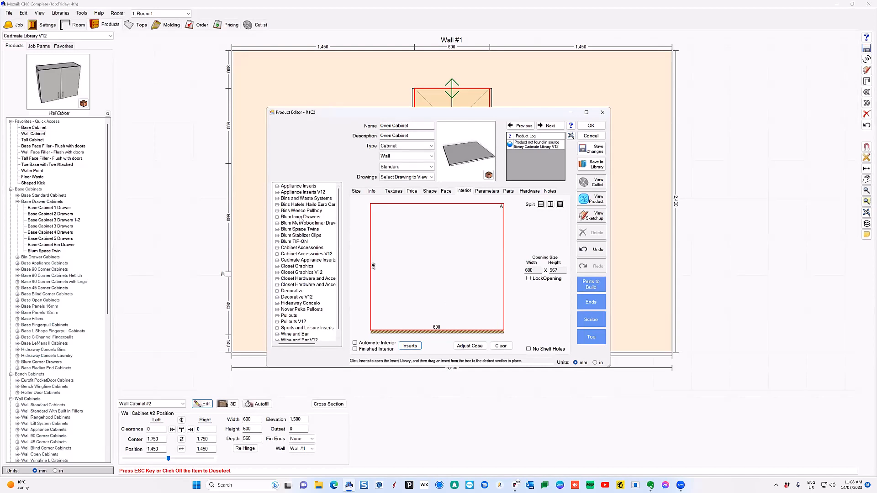
pyautogui.click(277, 192)
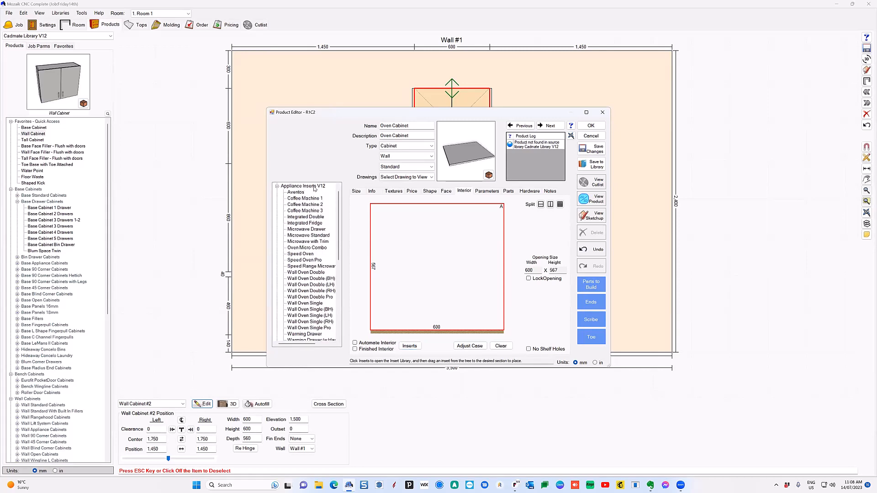
pyautogui.click(302, 254)
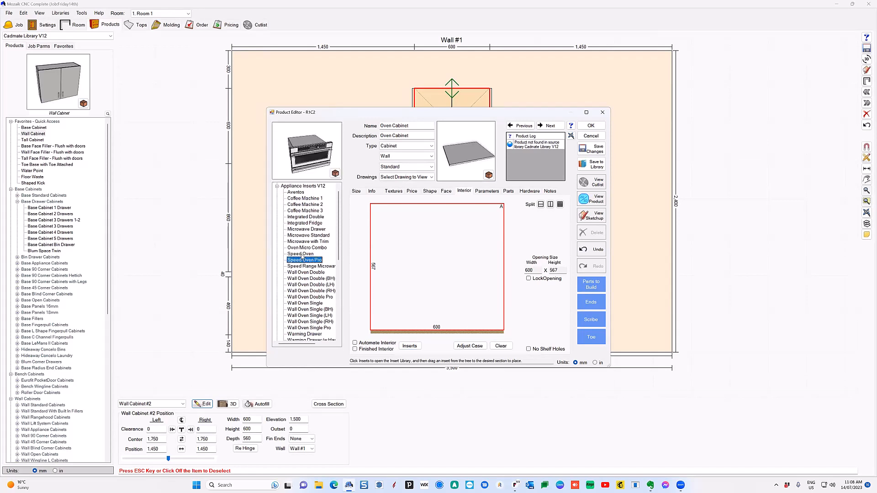
pyautogui.moveTo(301, 256); pyautogui.dragTo(450, 271)
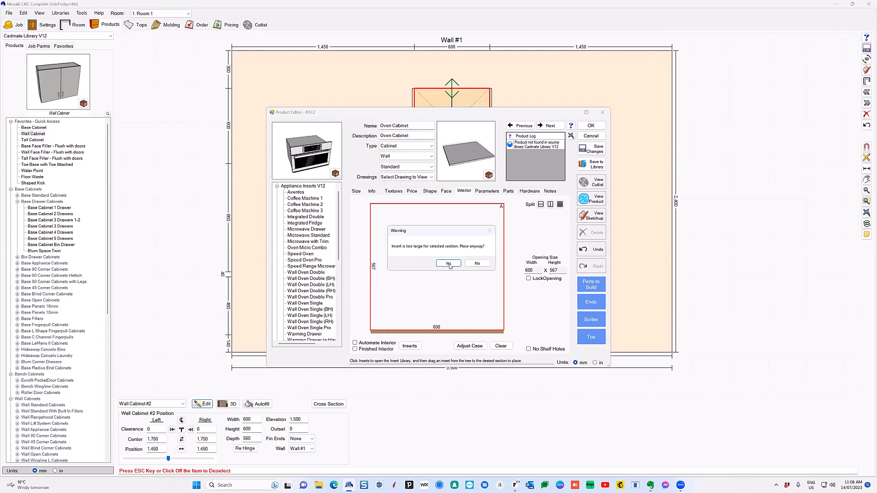
pyautogui.click(448, 263)
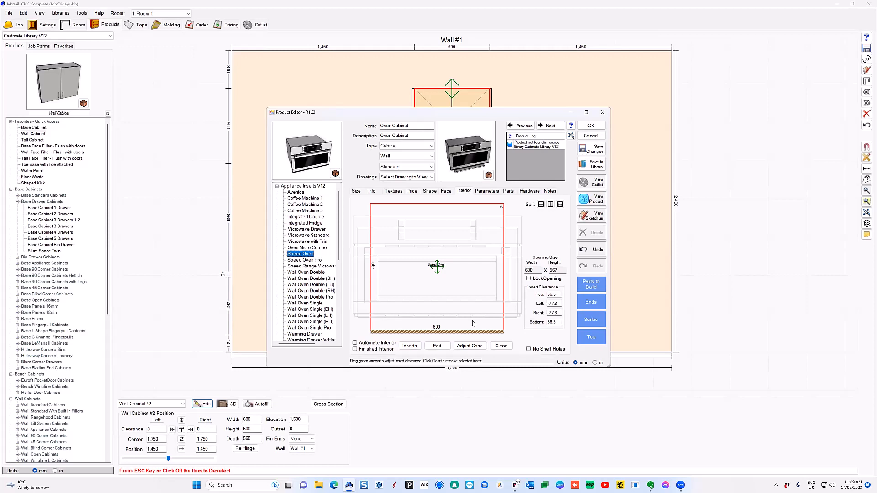
# Scale the Speed Oven insert's model to 595 mm wide, 600 mm high and 500 mm deep with a -50 mm inset
pyautogui.click(443, 346)
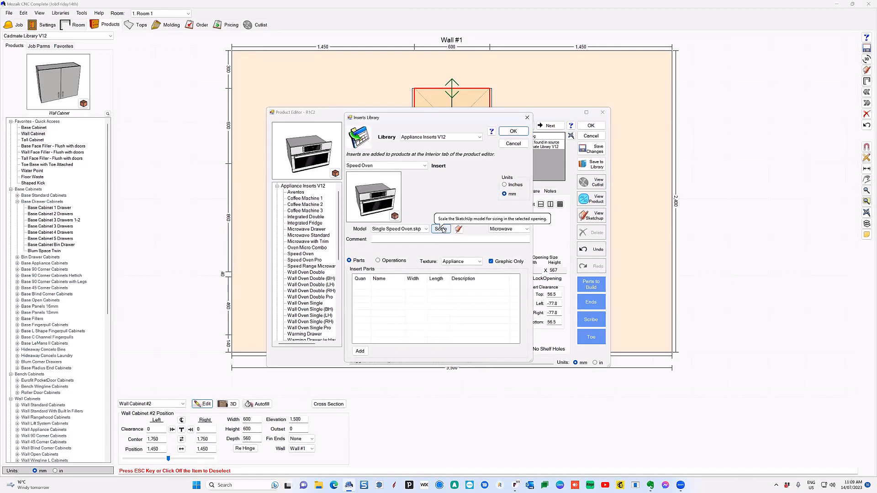
pyautogui.click(441, 229)
pyautogui.doubleClick(430, 215)
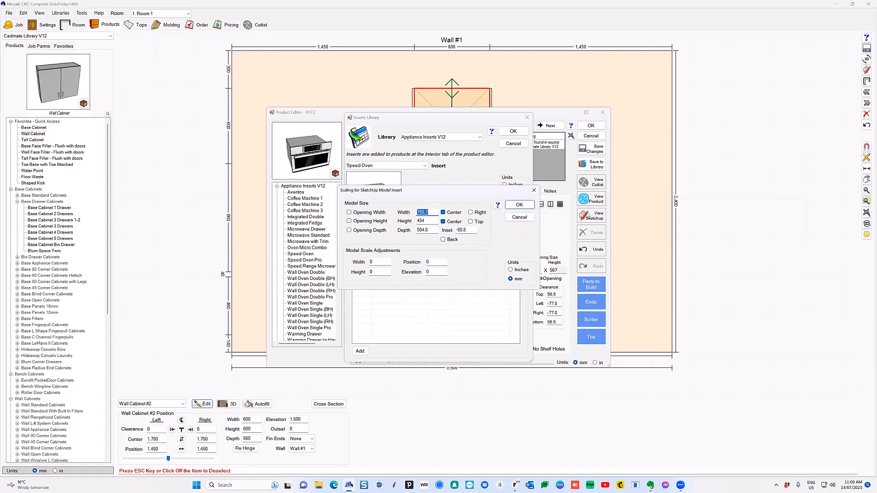
pyautogui.write('9595')
pyautogui.press('Tab')
pyautogui.press('Tab')
pyautogui.press('Tab')
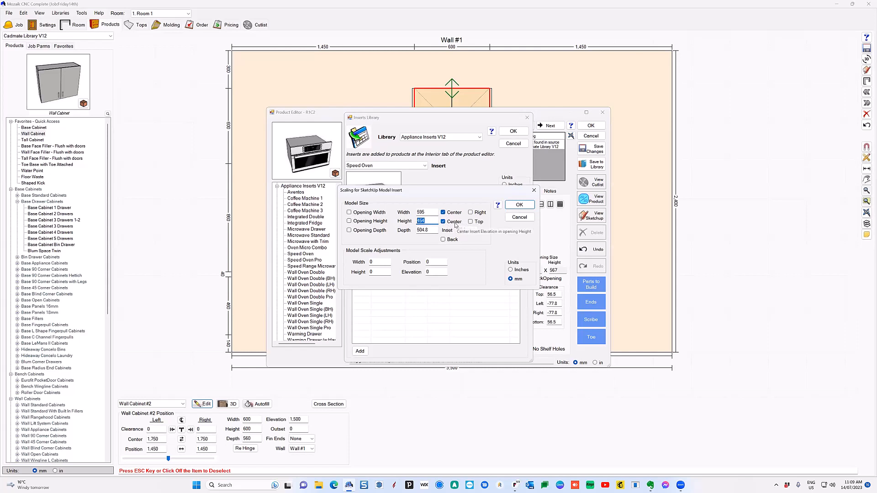
pyautogui.write('600')
pyautogui.press('Tab')
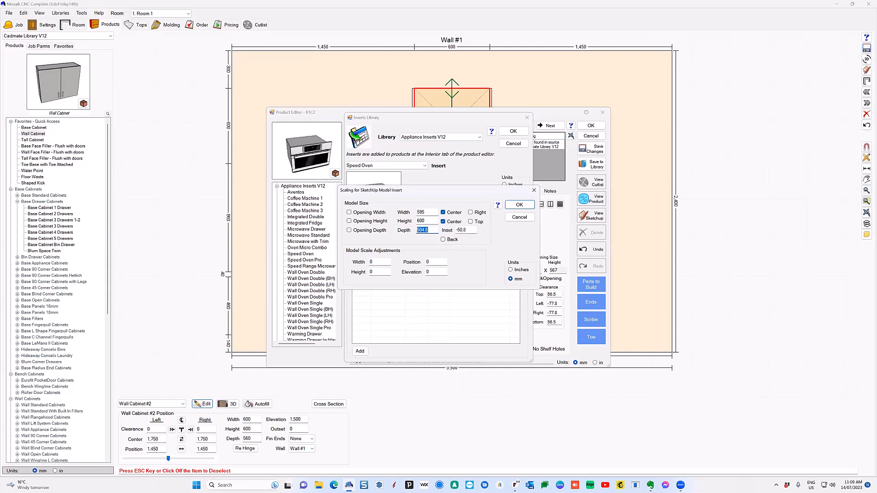
pyautogui.write('500')
pyautogui.press('Tab')
pyautogui.write('-50')
pyautogui.press('Tab')
pyautogui.click(520, 205)
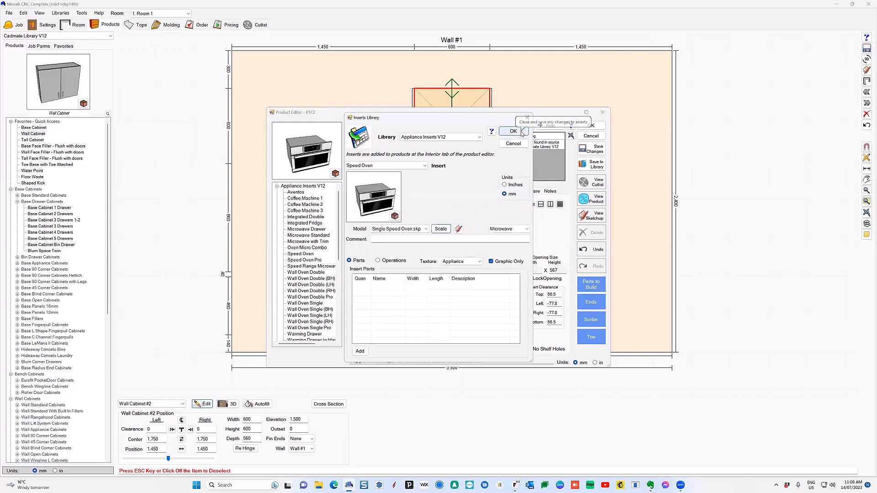
# Save the scaled insert, inspect the oven cabinet's model preview from the side, and save the cabinet
pyautogui.press('Return')
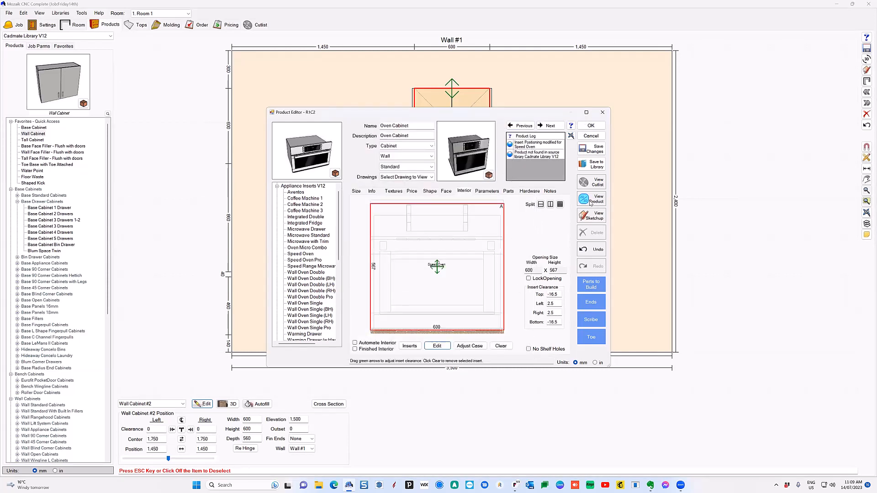
pyautogui.moveTo(454, 153); pyautogui.dragTo(420, 150)
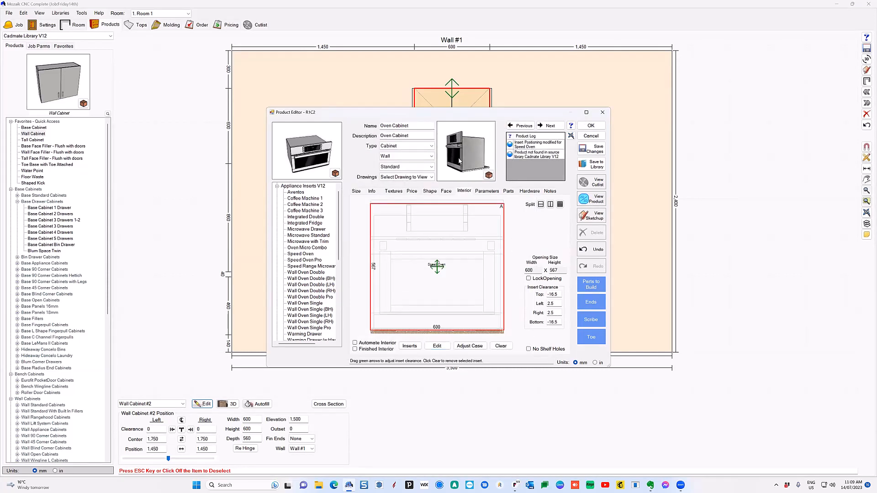
pyautogui.scroll(5, 461, 162)
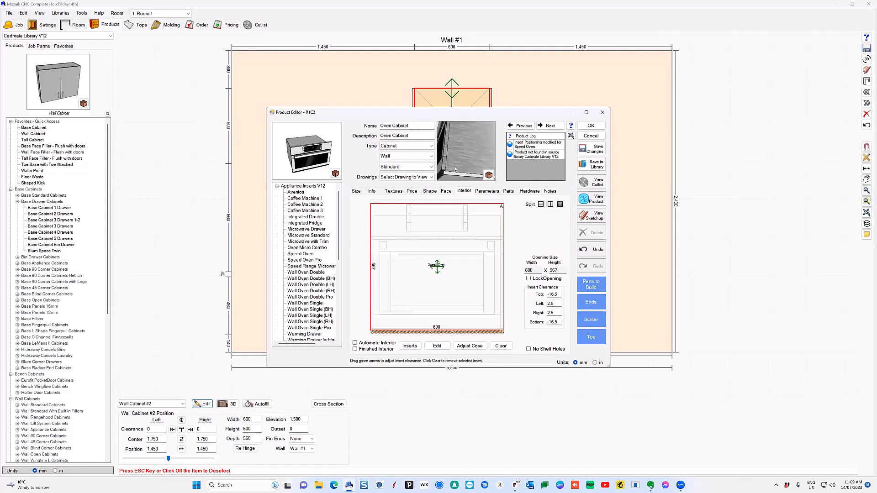
pyautogui.scroll(5, 454, 166)
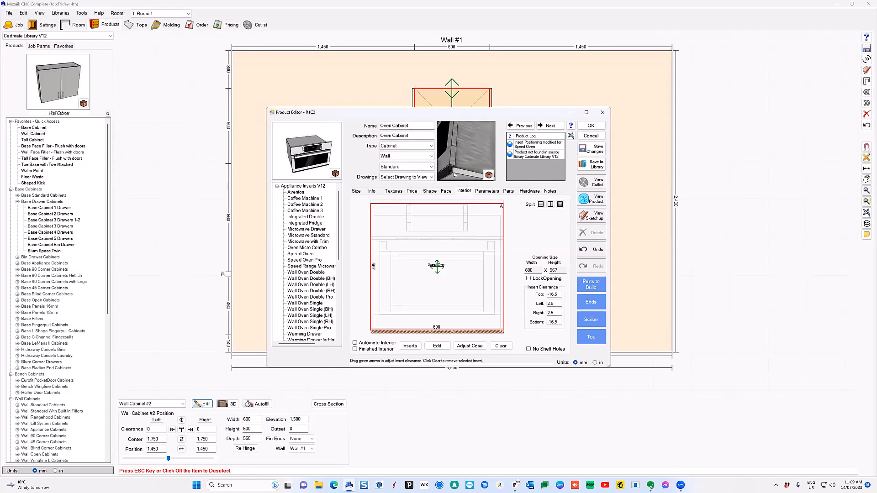
pyautogui.click(586, 126)
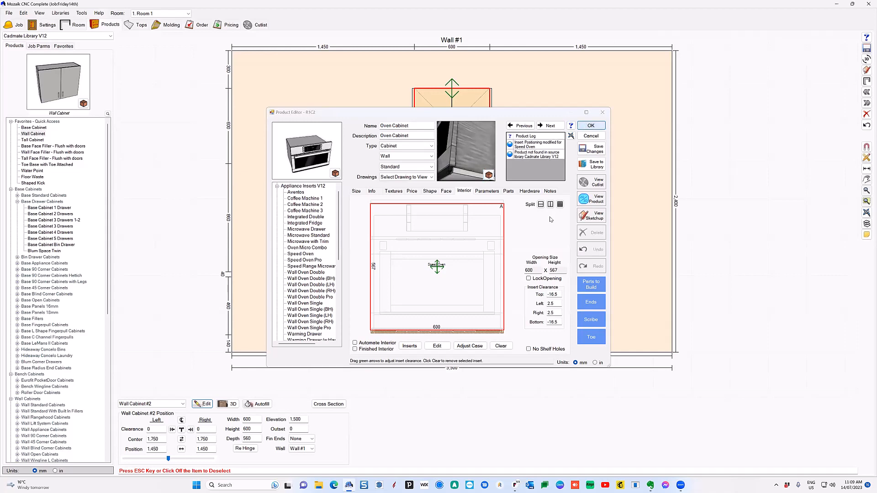
# Set the oven cabinet's elevation to 600 mm and check its position against the two-drawer cabinet
pyautogui.click(305, 420)
pyautogui.write('60')
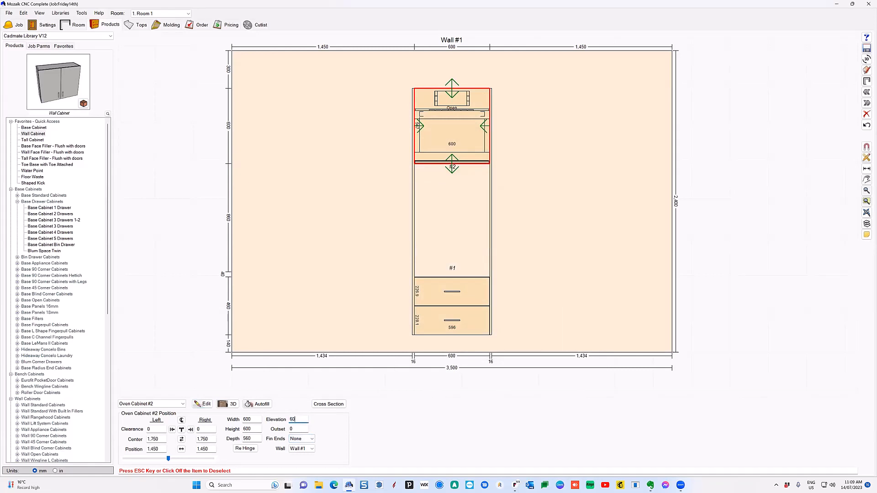
pyautogui.write('0')
pyautogui.press('Return')
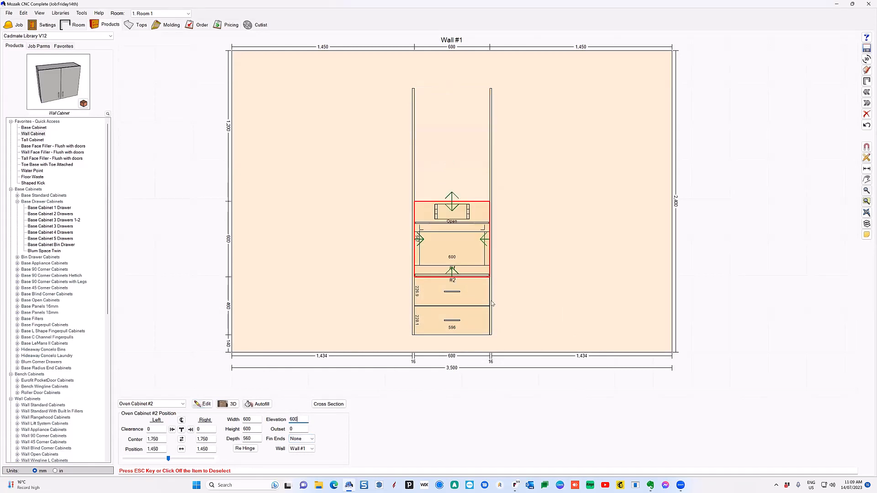
pyautogui.click(471, 300)
pyautogui.click(466, 256)
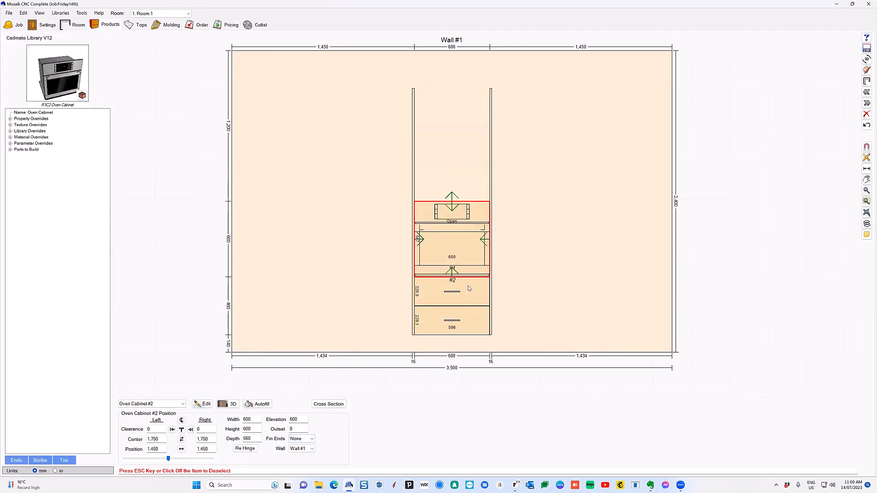
pyautogui.click(468, 302)
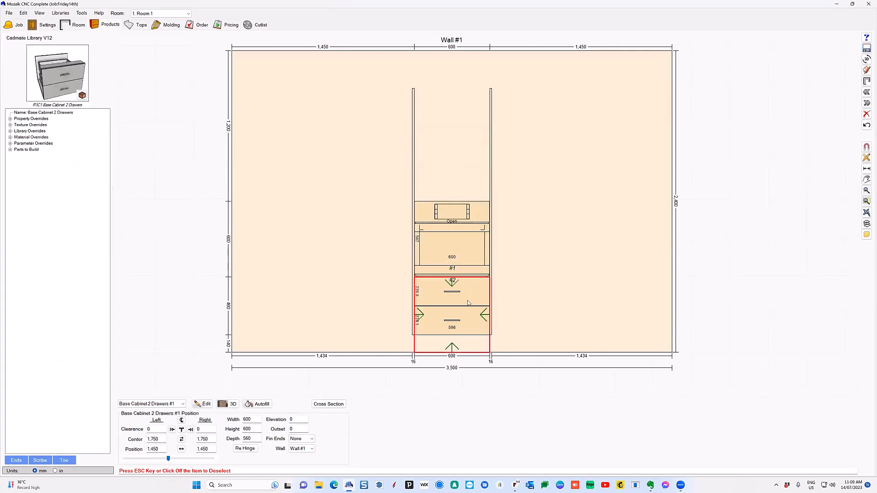
pyautogui.click(460, 257)
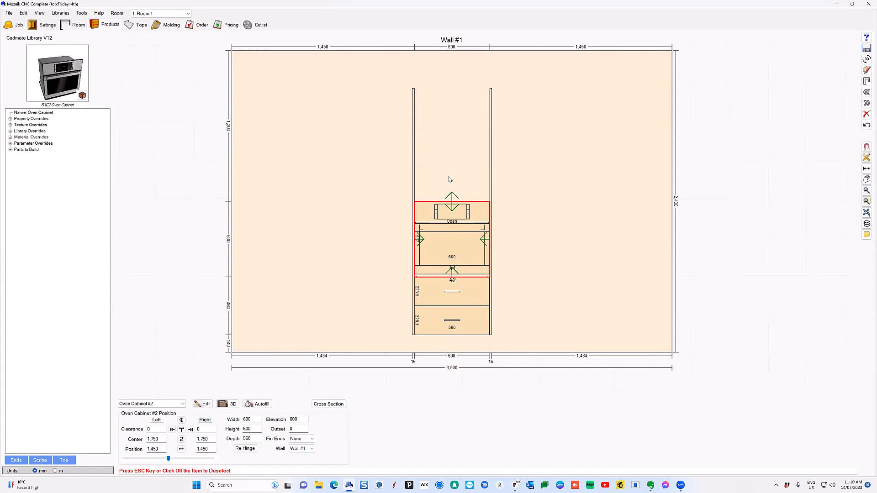
# Add a Wall Microwave Box from the Wall Appliance Cabinets to Wall #1
pyautogui.click(739, 208)
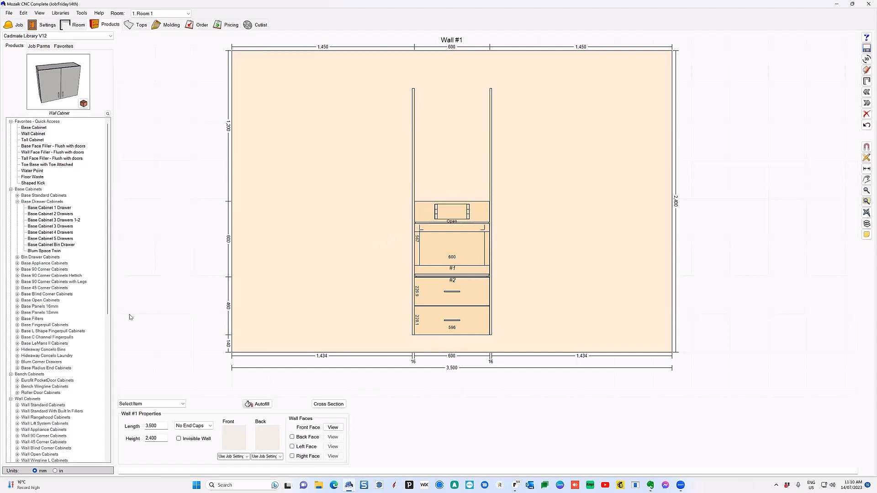
pyautogui.scroll(-3, 56, 351)
pyautogui.scroll(-3, 56, 352)
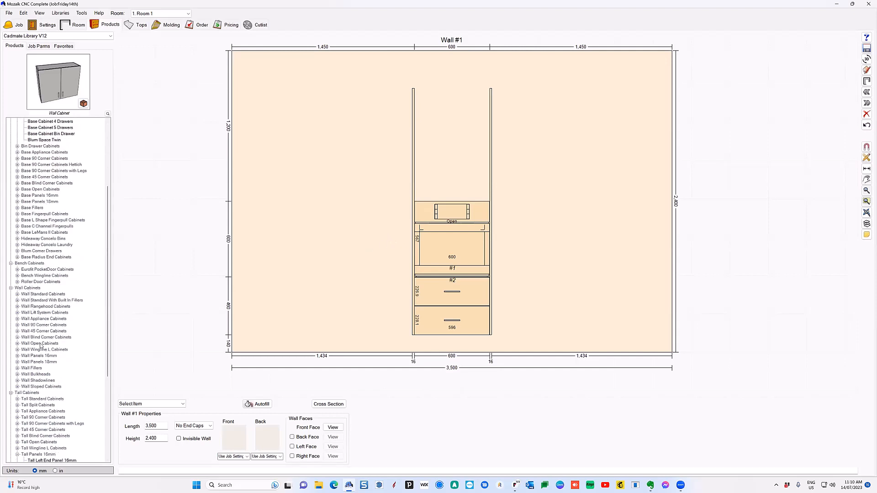
pyautogui.click(33, 319)
pyautogui.doubleClick(31, 319)
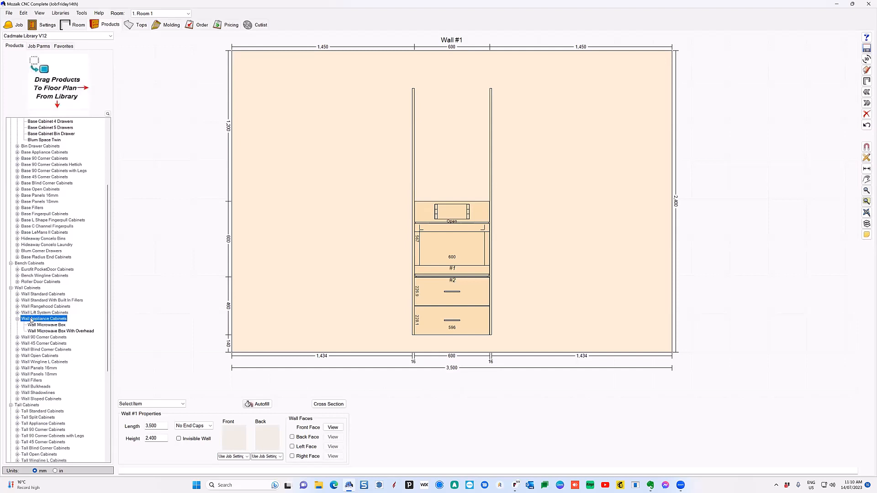
pyautogui.click(39, 325)
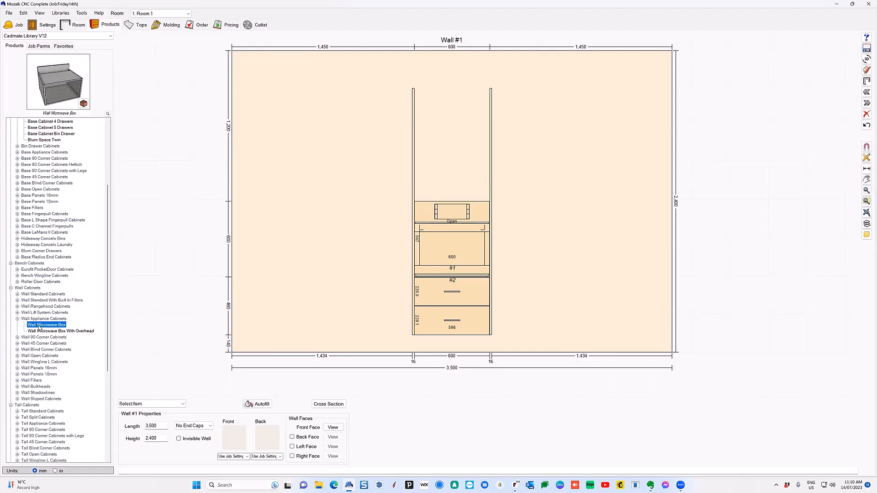
pyautogui.moveTo(39, 326); pyautogui.dragTo(447, 160)
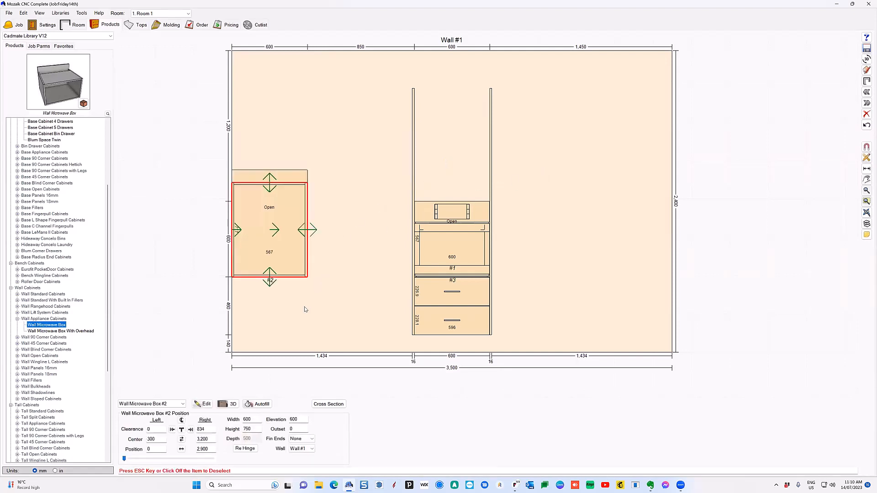
# Set the microwave box's elevation to 1200 mm and move it between the end panels above the oven cabinet
pyautogui.doubleClick(294, 419)
pyautogui.write('1,2')
pyautogui.write('00')
pyautogui.press('Return')
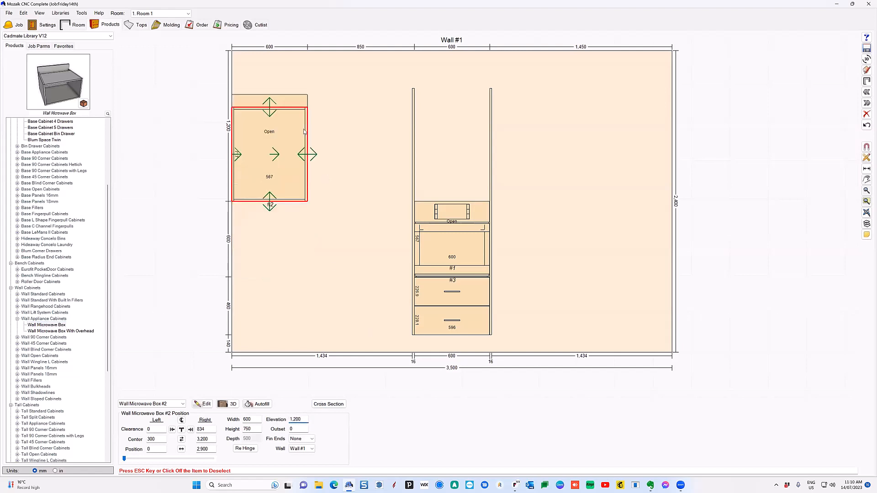
pyautogui.moveTo(274, 156); pyautogui.dragTo(485, 188)
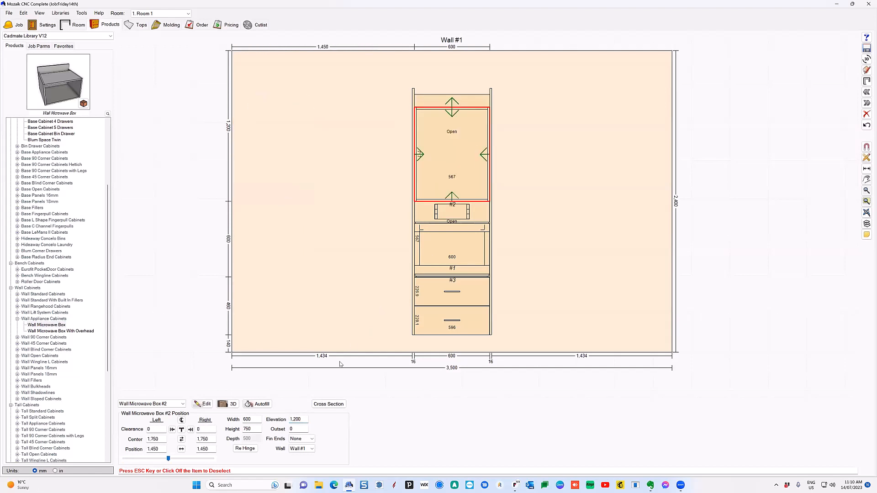
# Set the microwave box's height to 400 mm, its elevation to 1200 mm and its outset to 100 mm
pyautogui.doubleClick(249, 429)
pyautogui.write('400')
pyautogui.press('Return')
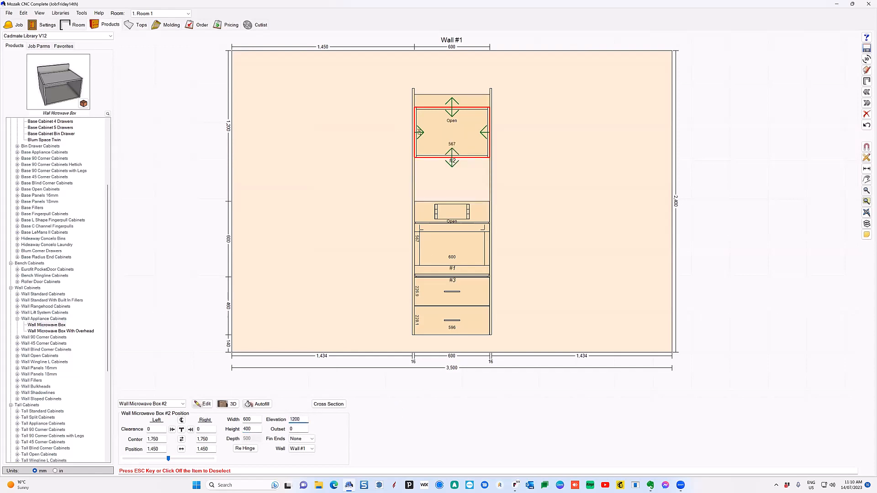
pyautogui.press('Return')
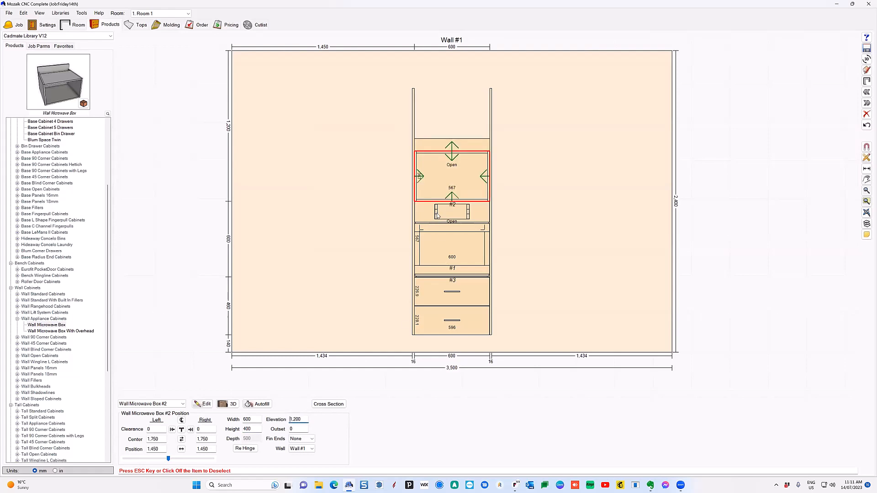
pyautogui.scroll(2, 448, 170)
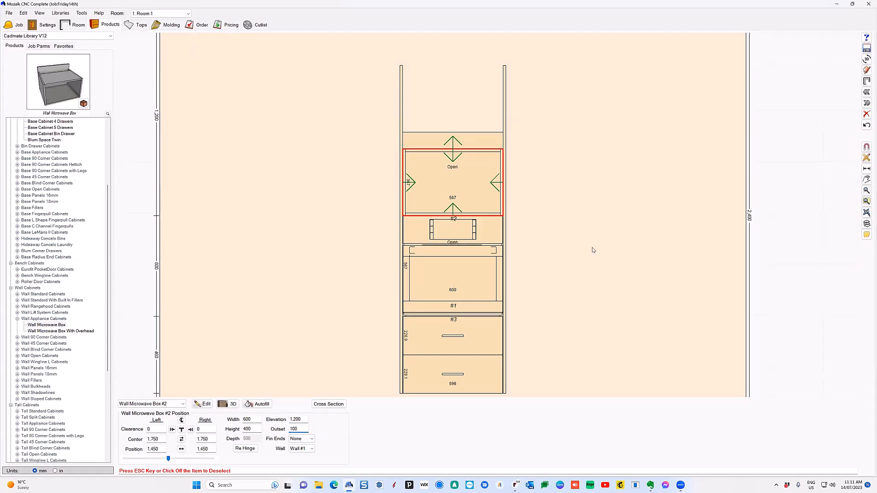
# Examine the tall unit in the filled 3D room view, checking how the microwave box, oven and drawers align
pyautogui.click(866, 59)
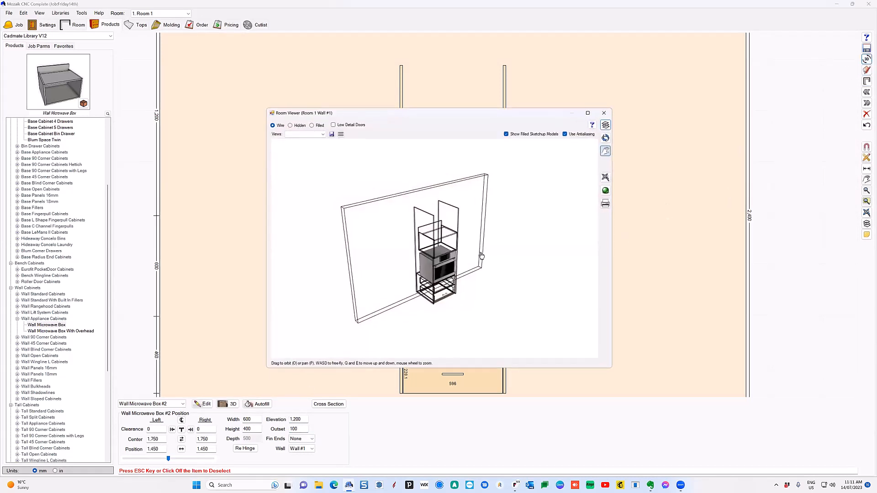
pyautogui.moveTo(481, 256); pyautogui.dragTo(341, 134)
pyautogui.scroll(3, 435, 261)
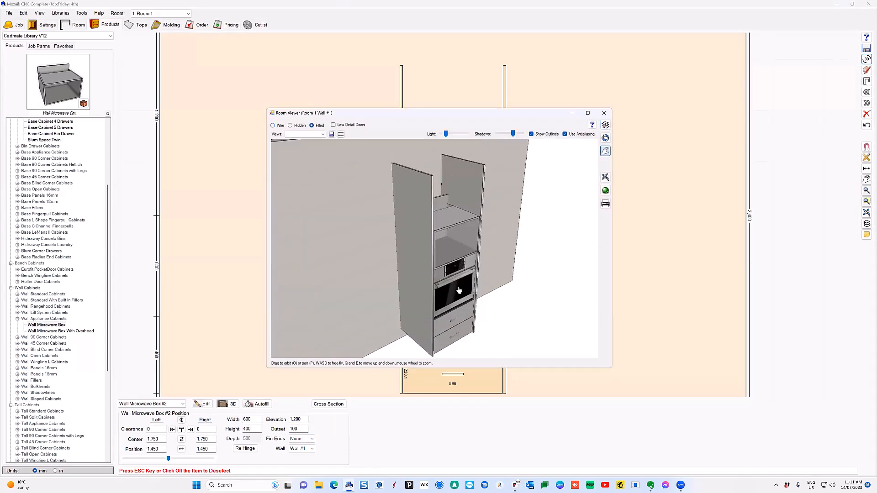
pyautogui.click(587, 113)
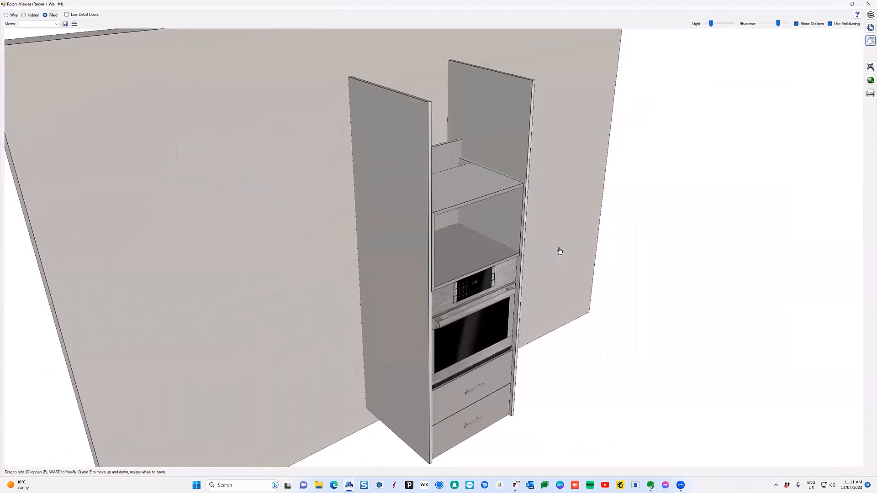
pyautogui.moveTo(558, 250); pyautogui.dragTo(567, 115)
pyautogui.scroll(3, 554, 121)
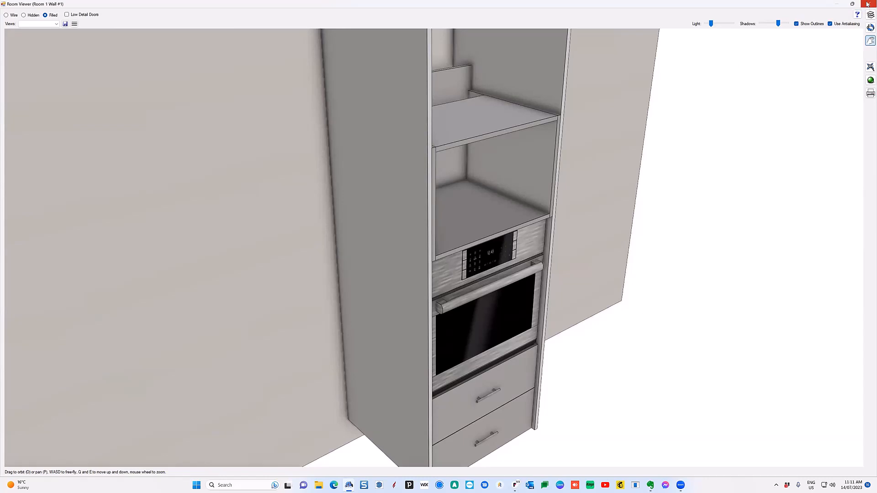
pyautogui.scroll(-3, 466, 262)
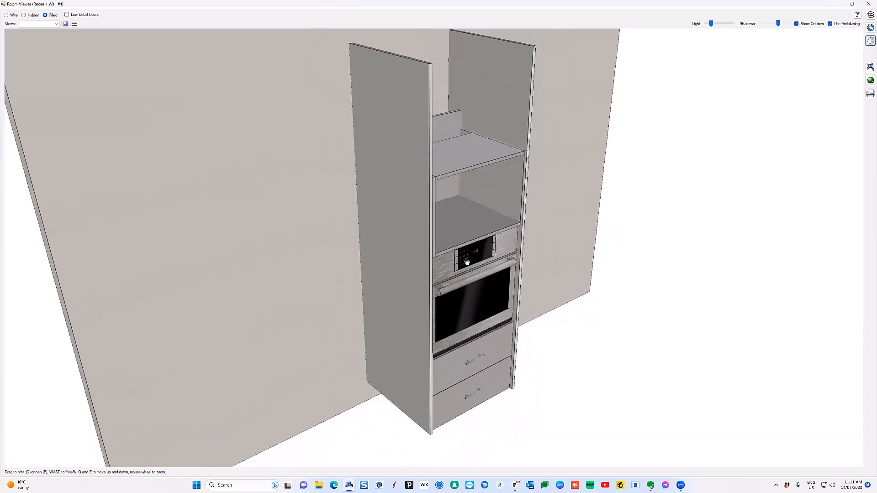
pyautogui.click(868, 4)
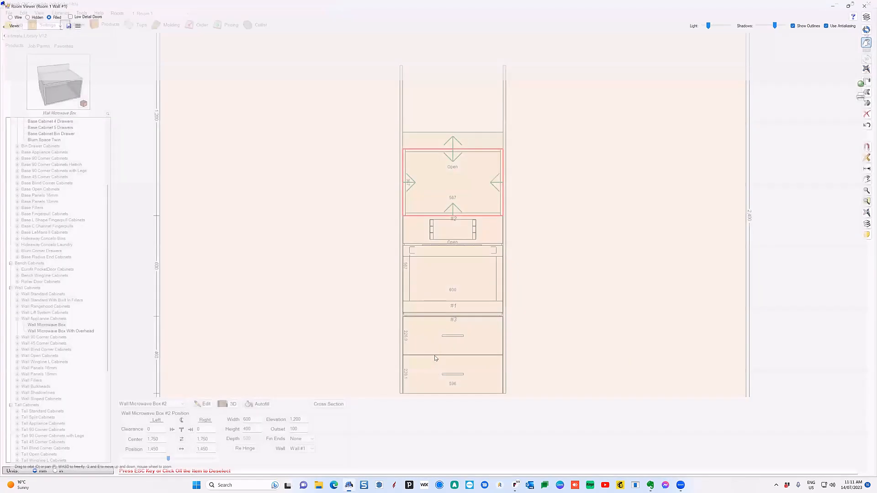
# Set the depth of the two-drawer cabinet and the oven cabinet to 580 mm and check the unit in 3D
pyautogui.moveTo(231, 439); pyautogui.dragTo(238, 432)
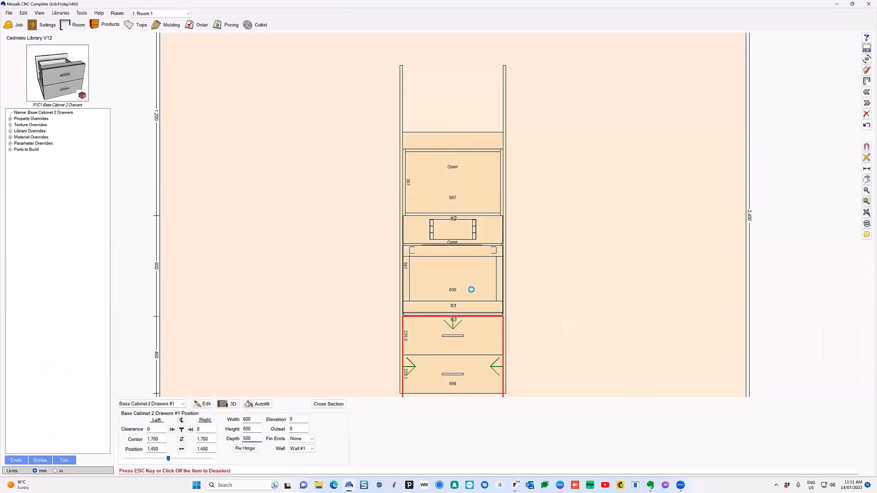
pyautogui.click(471, 290)
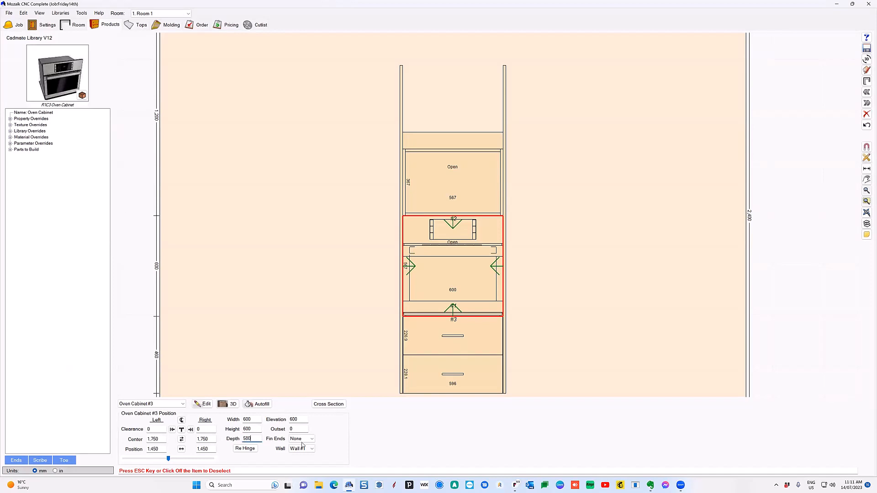
pyautogui.click(866, 59)
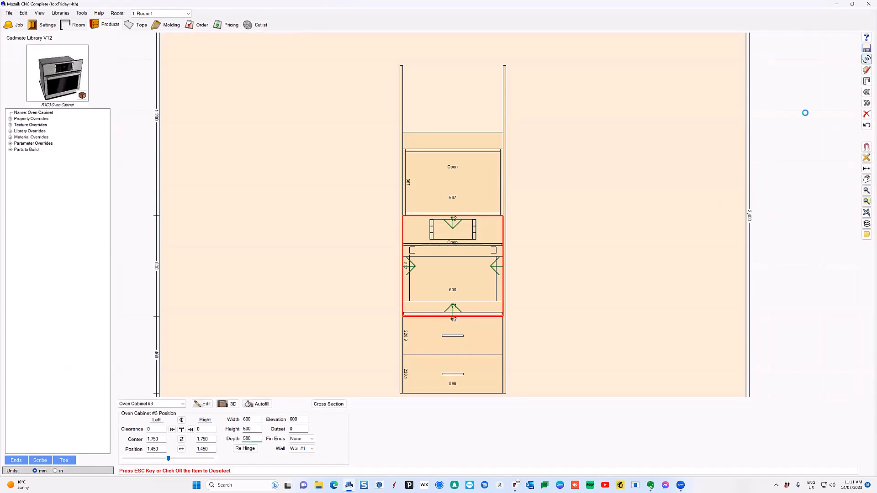
pyautogui.scroll(4, 515, 345)
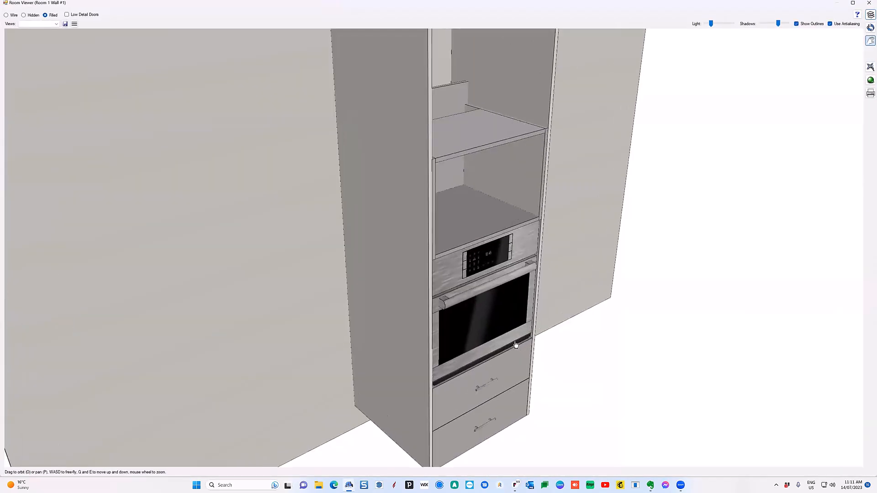
pyautogui.scroll(-2, 514, 345)
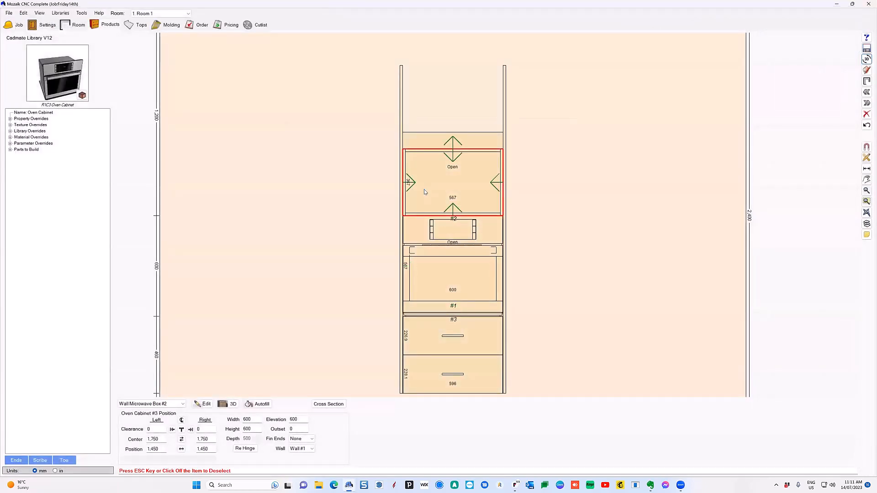
# Set the left and right sides of the microwave box's top shape to Nothing and check the unit in 3D
pyautogui.doubleClick(424, 192)
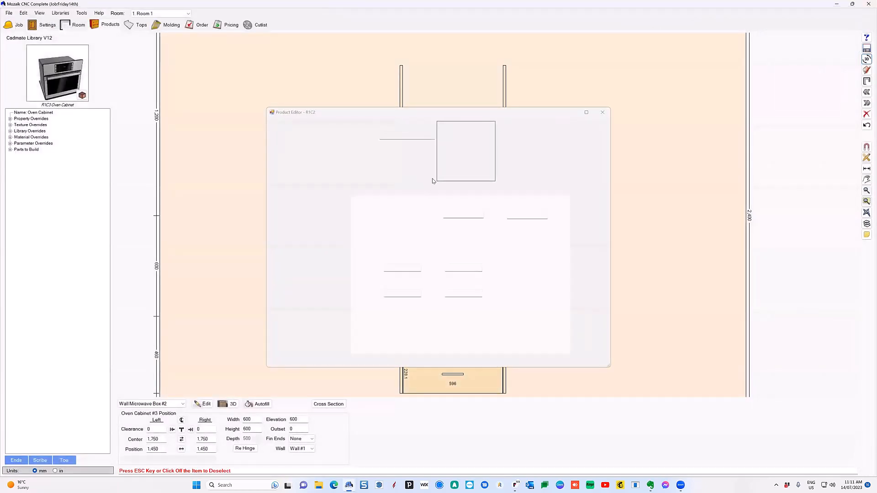
pyautogui.click(429, 191)
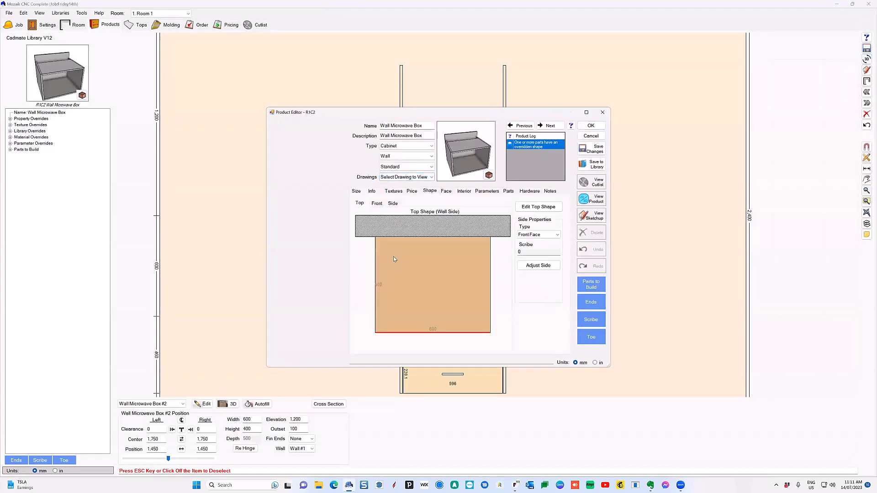
pyautogui.click(376, 257)
pyautogui.click(548, 234)
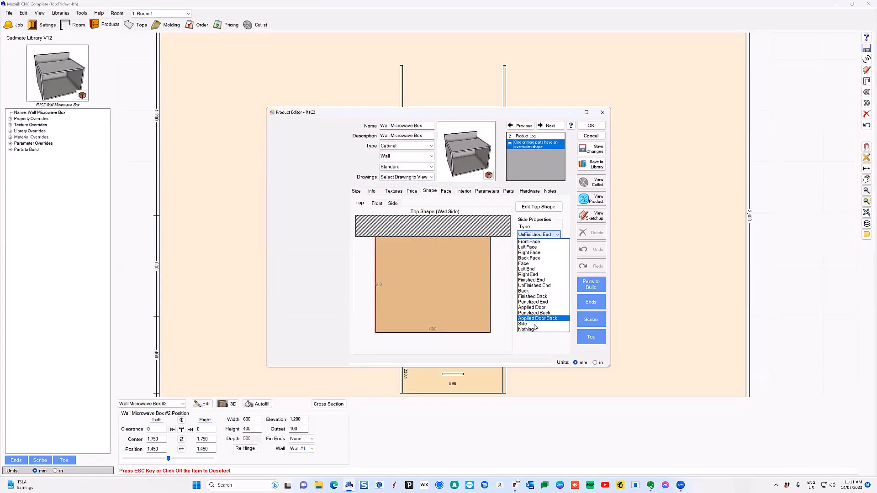
pyautogui.click(532, 329)
pyautogui.click(491, 290)
pyautogui.click(548, 234)
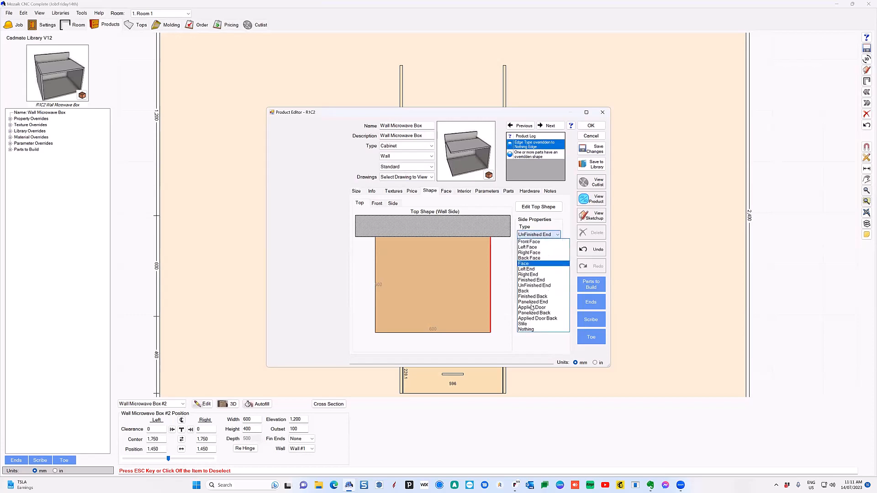
pyautogui.click(526, 329)
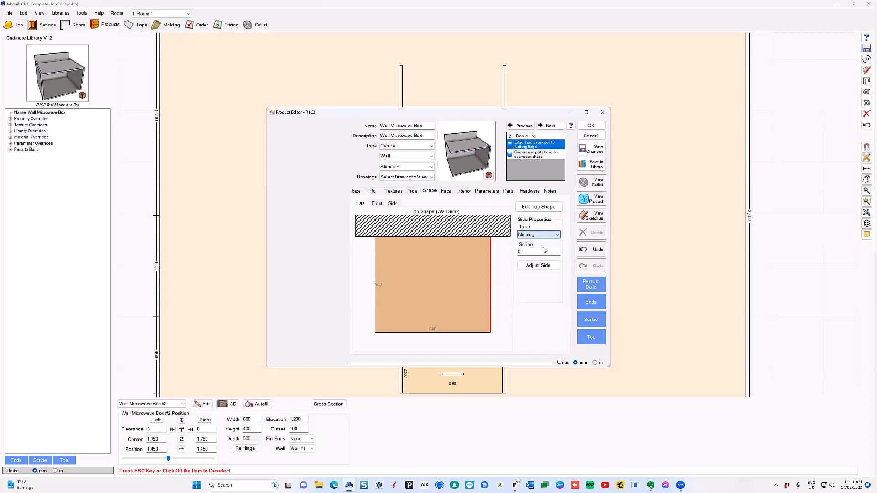
pyautogui.click(590, 126)
pyautogui.click(866, 59)
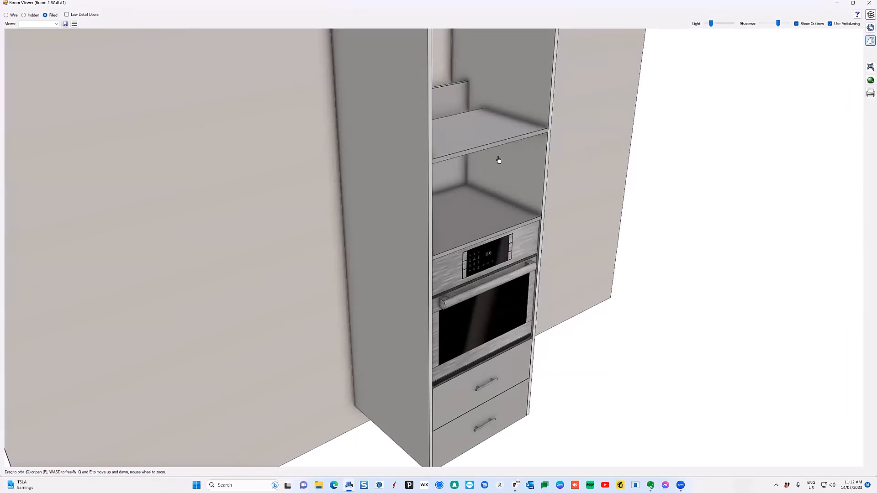
pyautogui.click(867, 4)
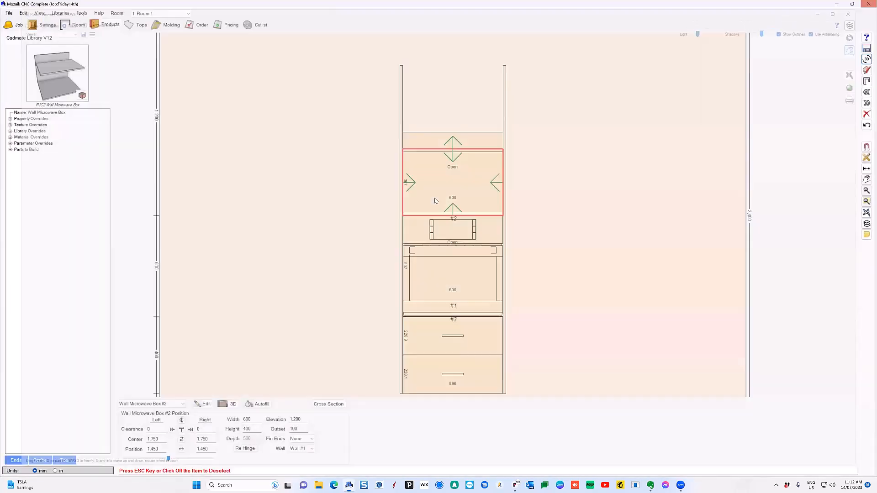
# Add the Microwave Standard appliance insert to the microwave box's interior opening
pyautogui.doubleClick(462, 194)
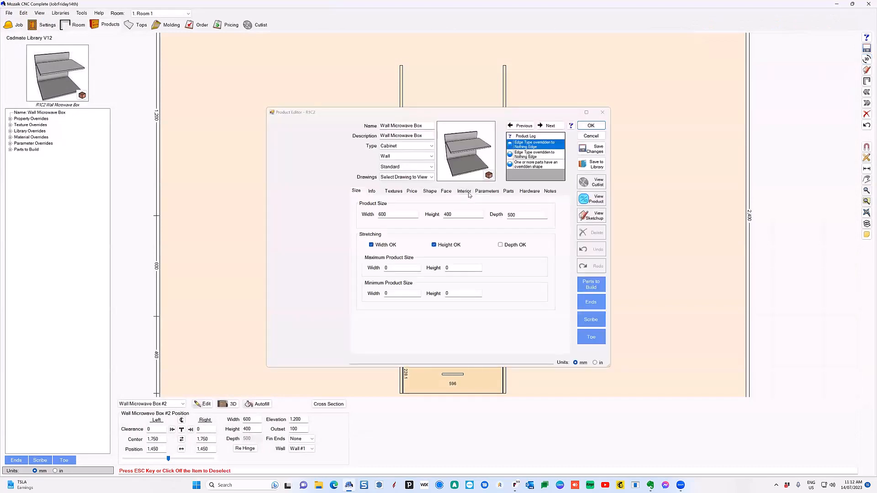
pyautogui.click(445, 270)
pyautogui.click(409, 345)
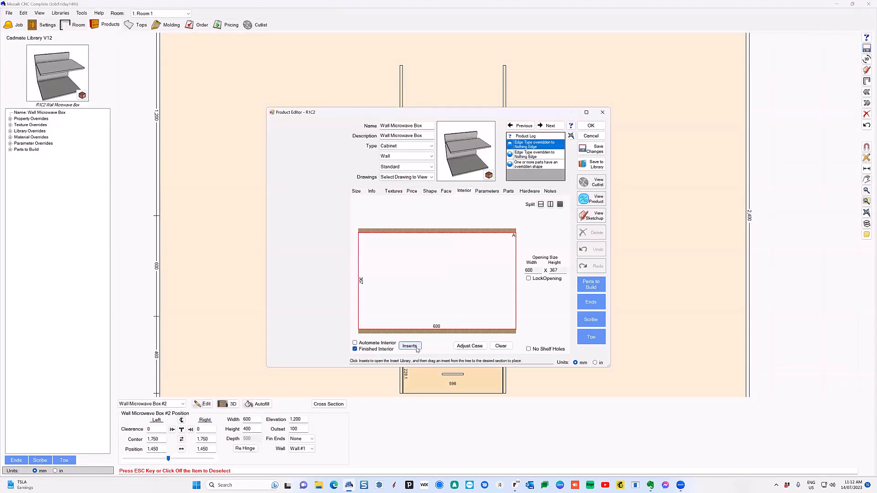
pyautogui.doubleClick(298, 192)
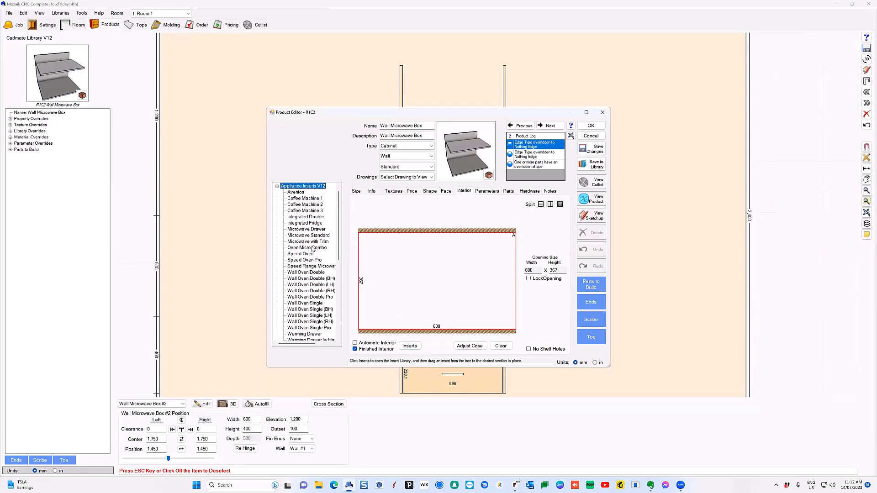
pyautogui.moveTo(312, 238); pyautogui.dragTo(437, 284)
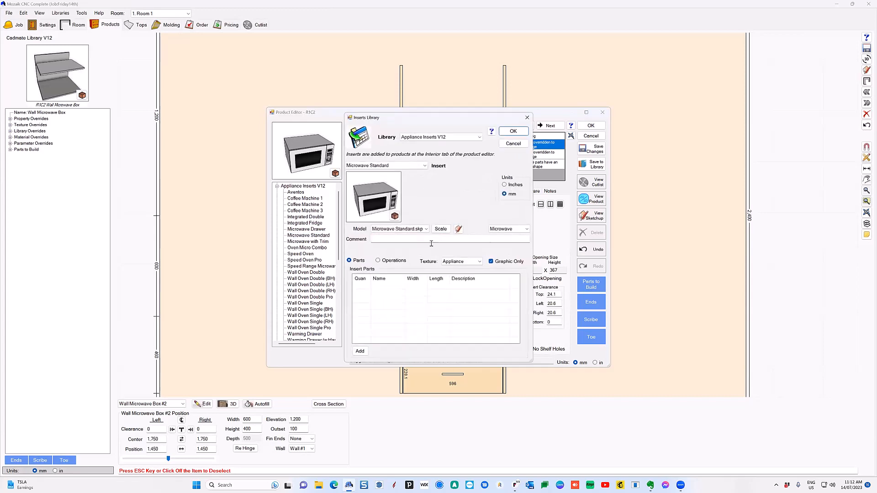
# Turn off Back alignment in the microwave insert's scaling, set its inset to 10 mm and save the microwave box
pyautogui.click(440, 230)
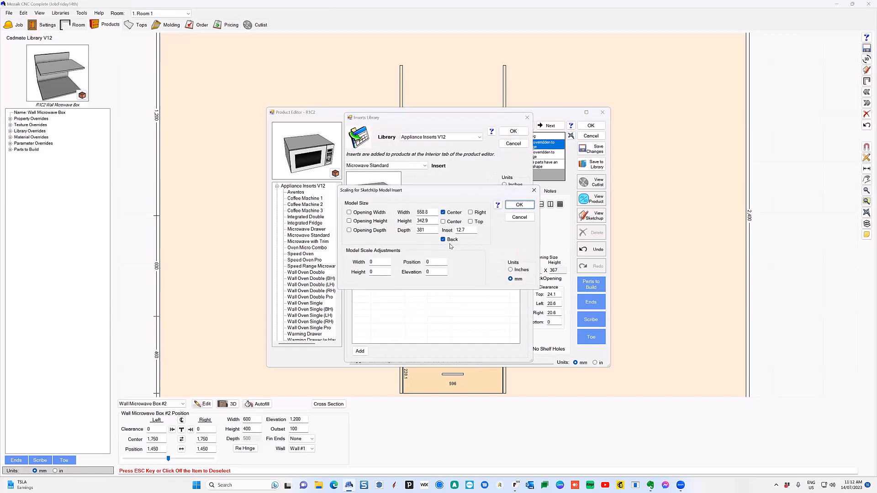
pyautogui.doubleClick(429, 230)
pyautogui.click(454, 240)
pyautogui.click(467, 230)
pyautogui.write('10')
pyautogui.press('Return')
pyautogui.click(513, 131)
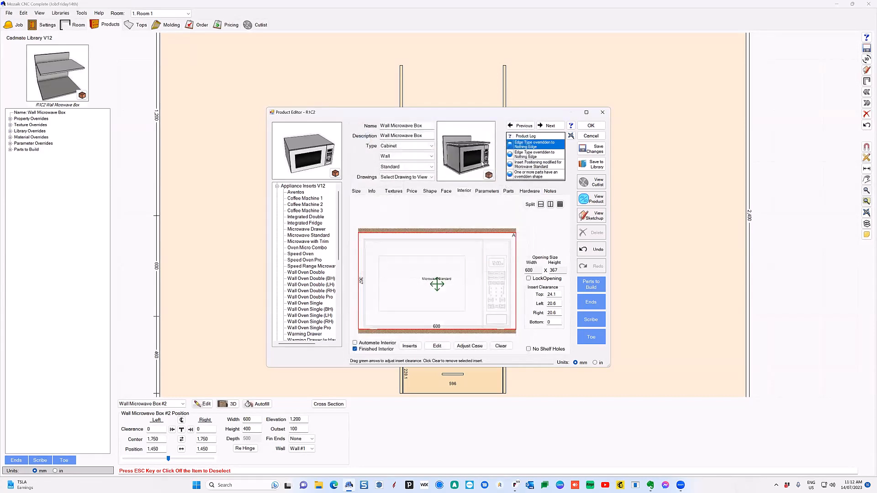
pyautogui.click(590, 125)
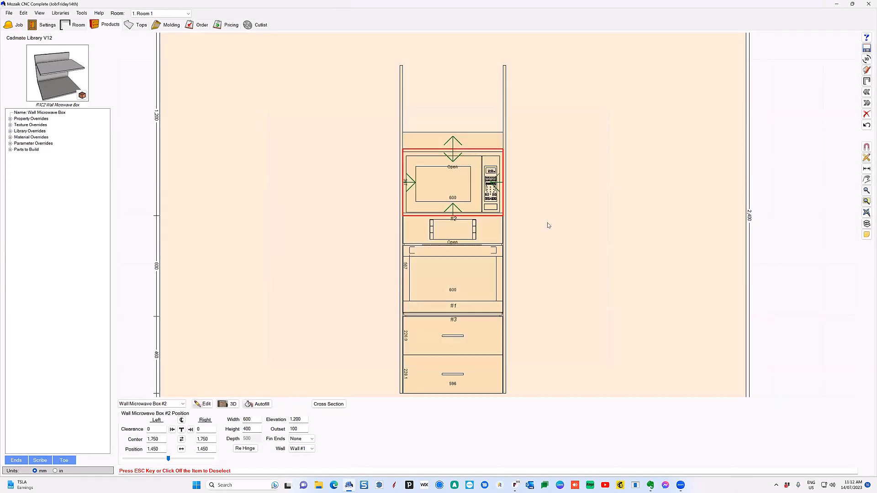
# Examine the tall unit in the 3D room view, checking the microwave's fit and the open space above it
pyautogui.click(652, 193)
pyautogui.click(866, 60)
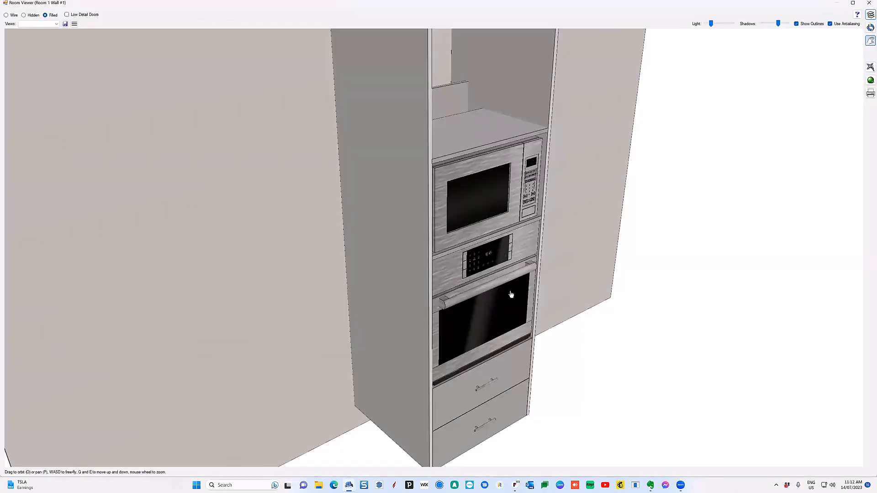
pyautogui.moveTo(511, 294); pyautogui.dragTo(509, 327)
pyautogui.scroll(-5, 518, 316)
pyautogui.moveTo(509, 326); pyautogui.dragTo(515, 324, button='middle')
pyautogui.moveTo(500, 323)
pyautogui.mouseDown()
pyautogui.moveTo(478, 328)
pyautogui.moveTo(474, 338)
pyautogui.moveTo(456, 150)
pyautogui.moveTo(436, 228)
pyautogui.moveTo(471, 245)
pyautogui.moveTo(452, 243)
pyautogui.moveTo(415, 152)
pyautogui.mouseUp()
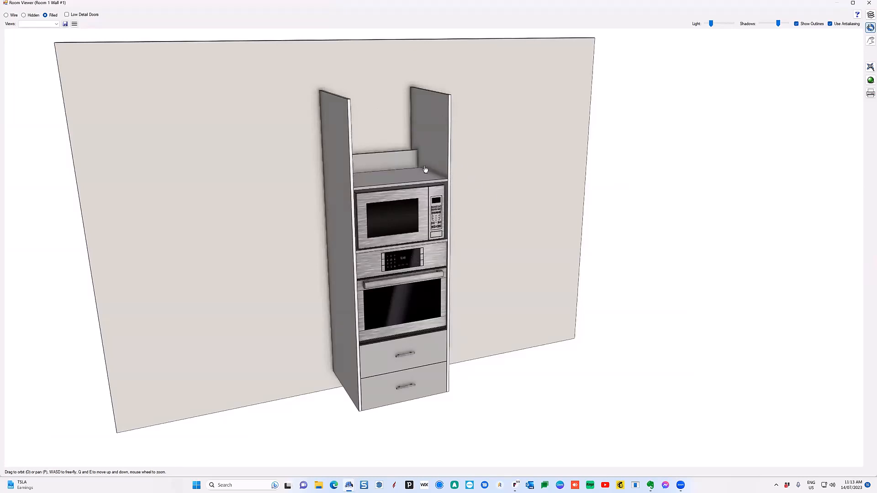
pyautogui.moveTo(433, 192)
pyautogui.mouseDown()
pyautogui.moveTo(443, 191)
pyautogui.moveTo(430, 185)
pyautogui.mouseUp()
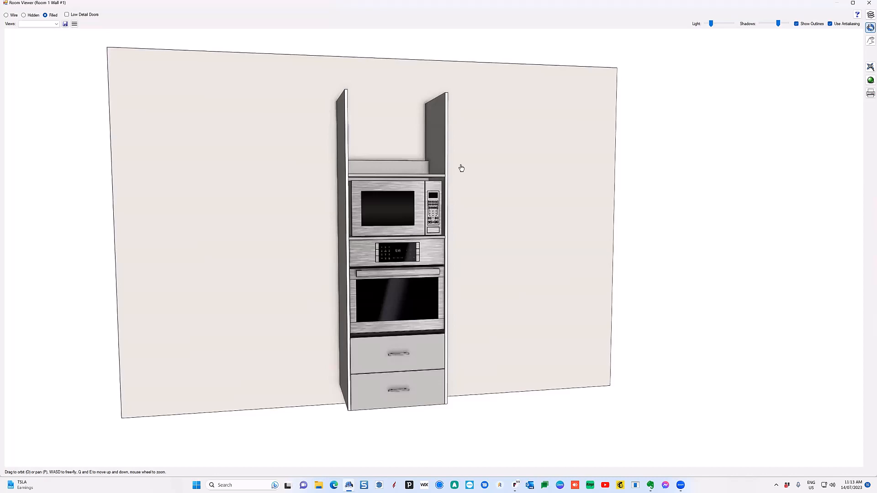
pyautogui.click(867, 4)
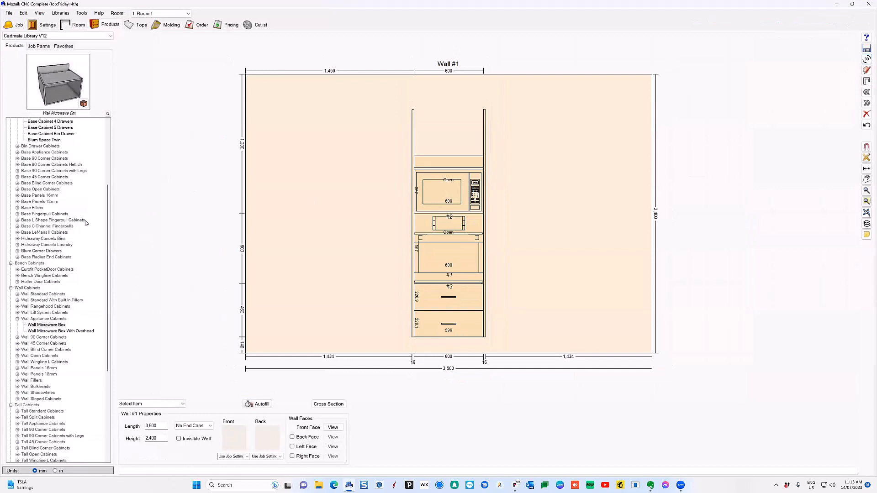
# Add a Wall Cabinet from the quick-access favourites to Wall #1
pyautogui.scroll(6, 73, 196)
pyautogui.click(36, 134)
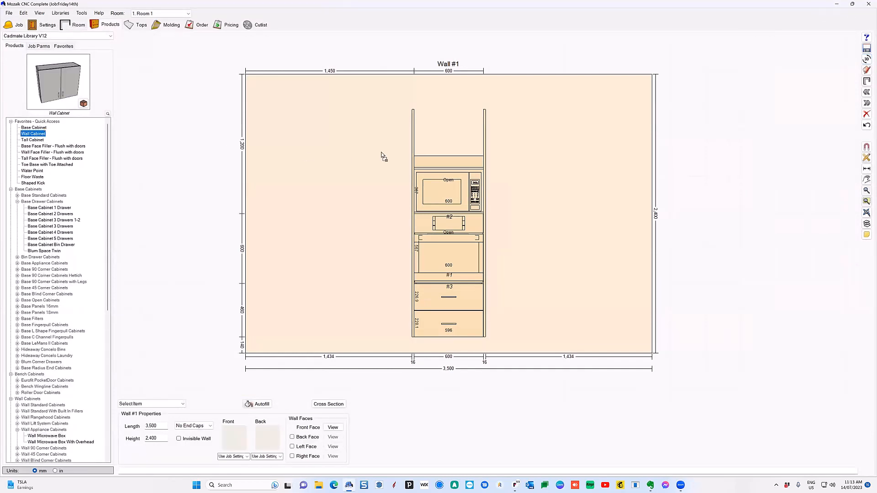
pyautogui.click(439, 142)
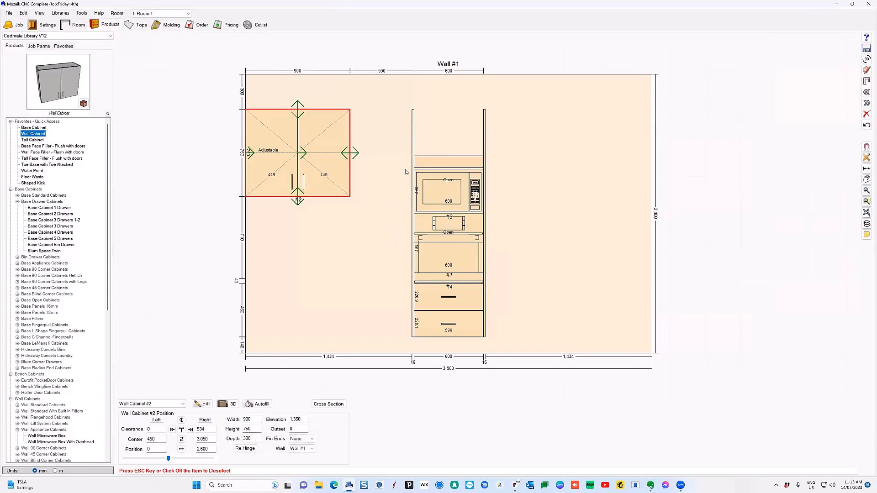
# Dimension the vertical gap from the top of the end panel to the top of the microwave box
pyautogui.scroll(3, 447, 131)
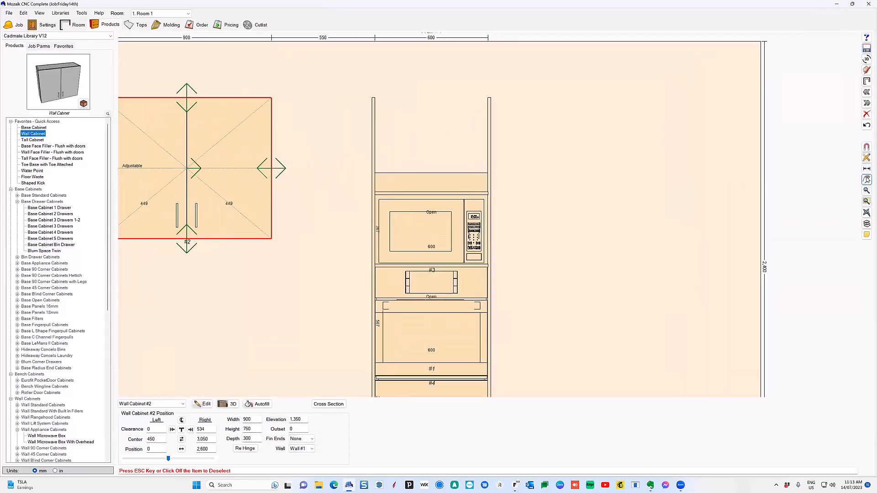
pyautogui.click(866, 169)
pyautogui.click(488, 100)
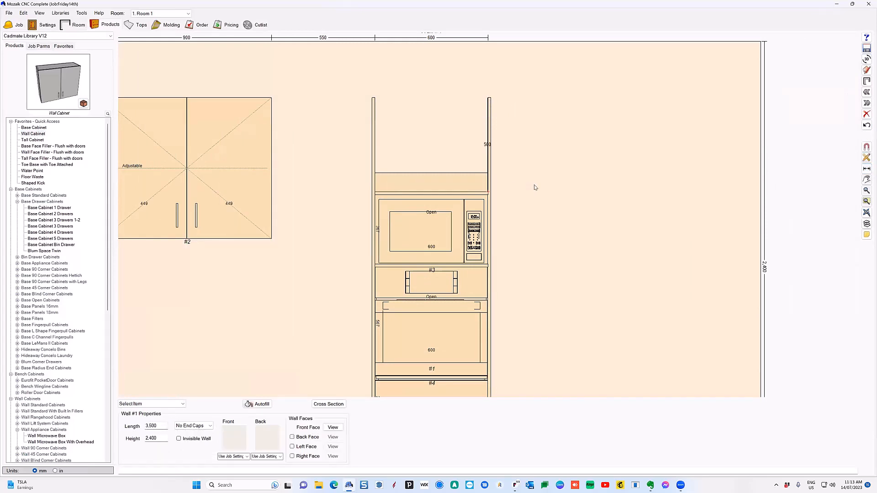
pyautogui.click(534, 188)
# Size the wall cabinet to 600 mm wide and 500 mm high and fit it above the microwave box with a 280 mm outset
pyautogui.click(231, 142)
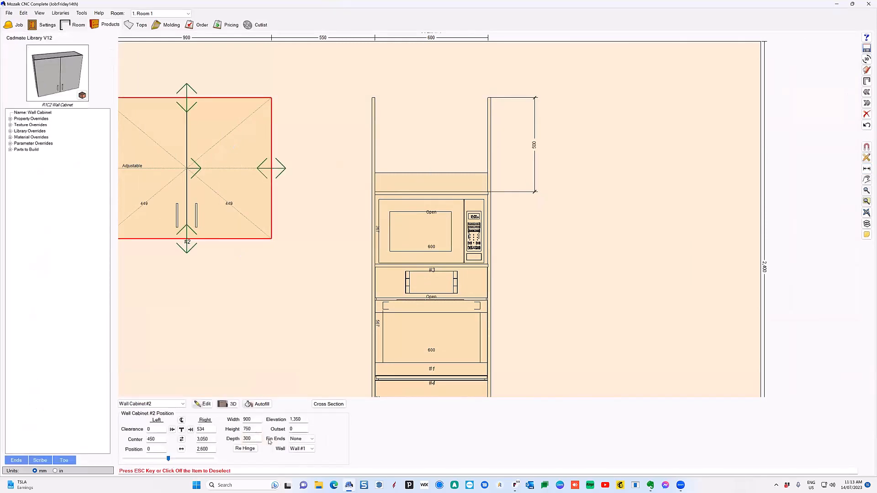
pyautogui.doubleClick(256, 428)
pyautogui.press('Return')
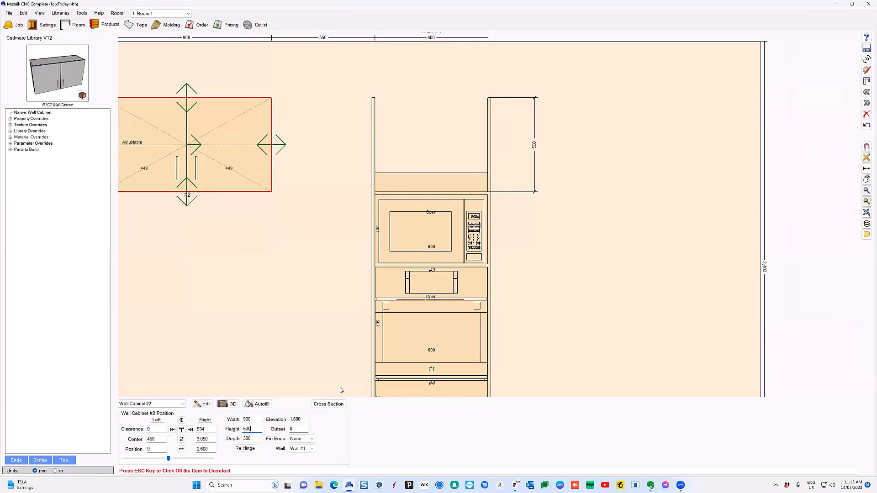
pyautogui.doubleClick(246, 419)
pyautogui.press('Return')
pyautogui.moveTo(167, 151); pyautogui.dragTo(493, 135)
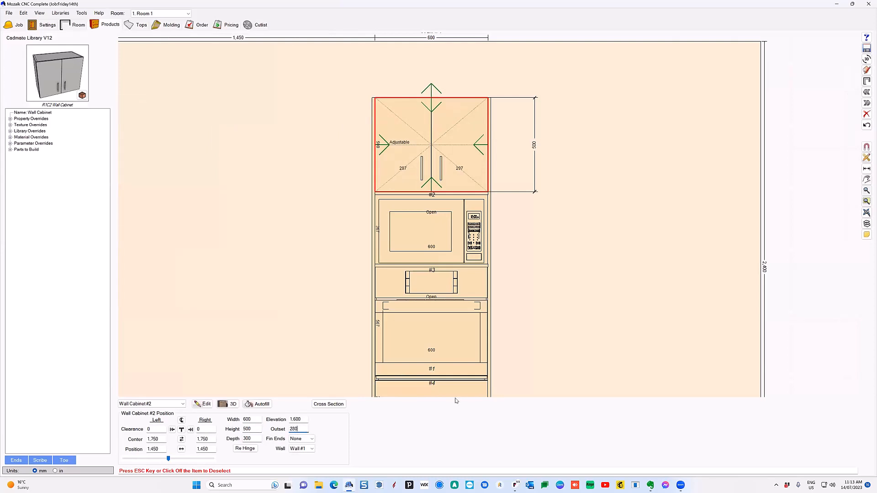
# Examine the complete tall unit in 3D from above, the front and both sides, checking the wall cabinet's alignment
pyautogui.click(866, 59)
pyautogui.moveTo(401, 208); pyautogui.dragTo(364, 340)
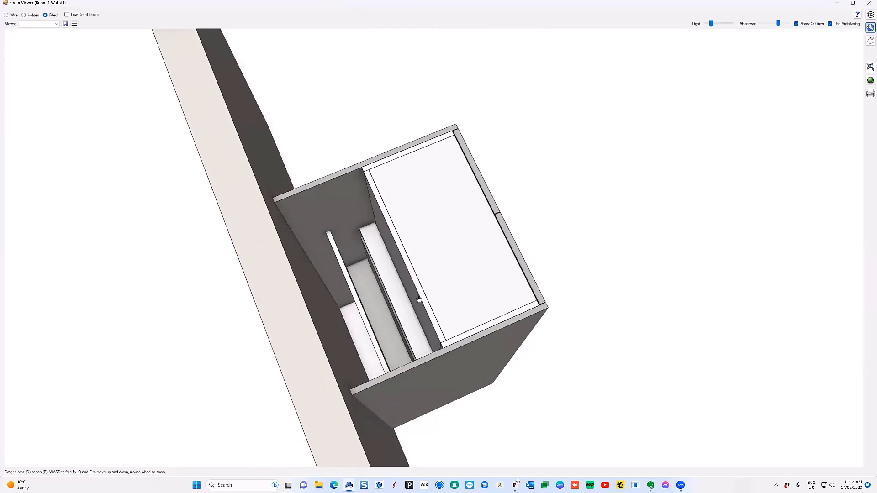
pyautogui.moveTo(490, 339); pyautogui.dragTo(421, 338)
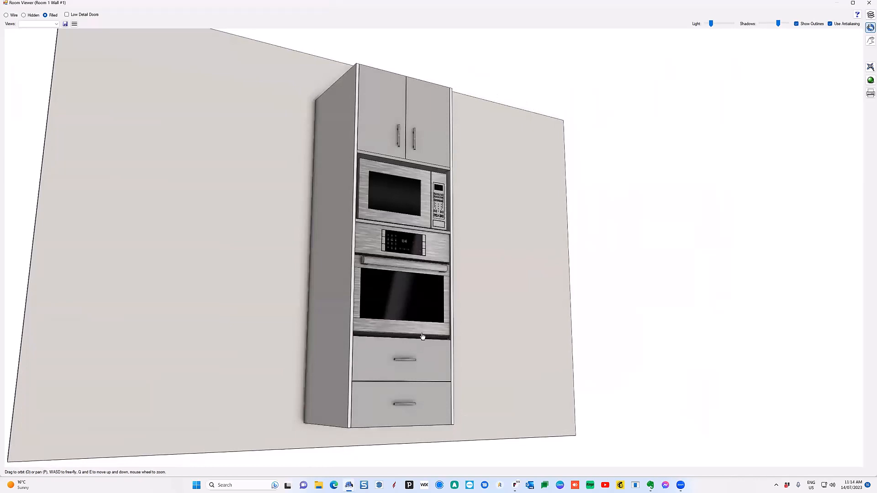
pyautogui.moveTo(435, 327); pyautogui.dragTo(399, 346)
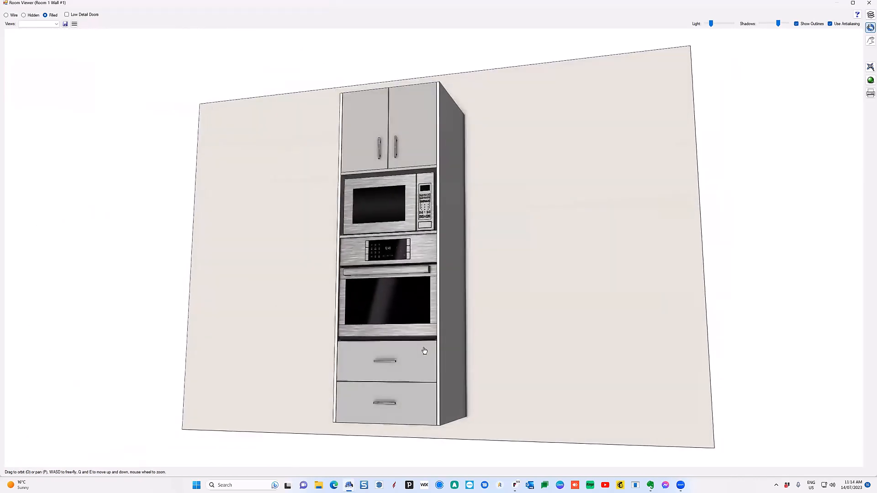
pyautogui.scroll(5, 407, 361)
pyautogui.moveTo(412, 377); pyautogui.dragTo(451, 346)
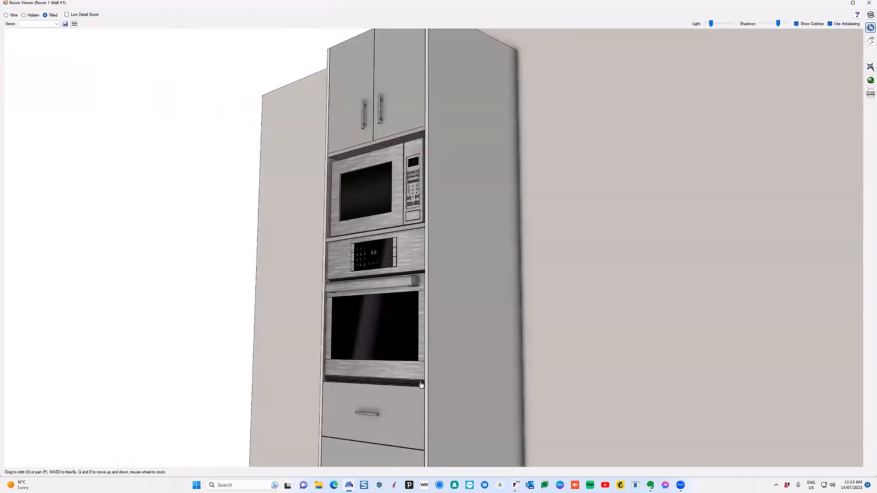
pyautogui.scroll(-3, 385, 306)
pyautogui.moveTo(378, 287); pyautogui.dragTo(626, 216)
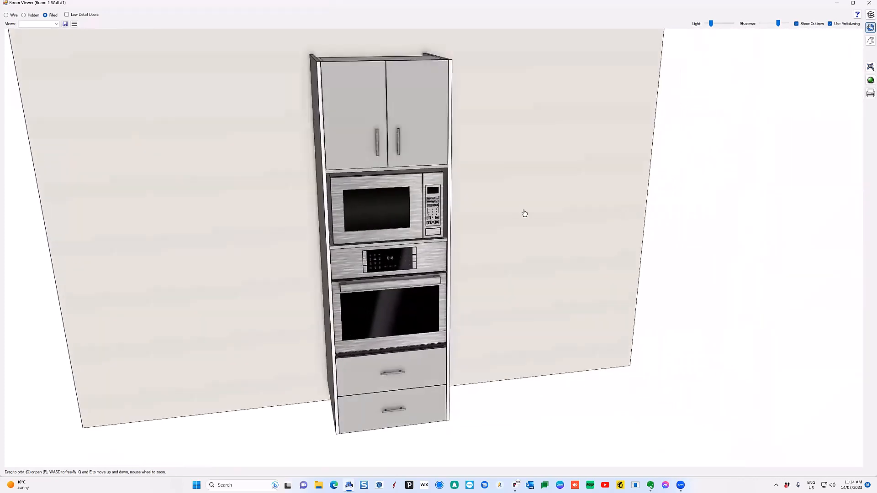
pyautogui.moveTo(522, 211); pyautogui.dragTo(550, 203)
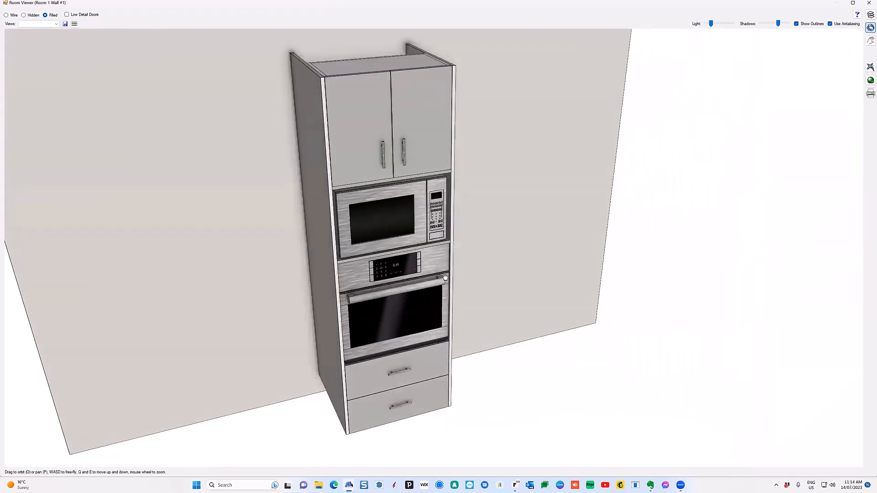
pyautogui.scroll(3, 414, 210)
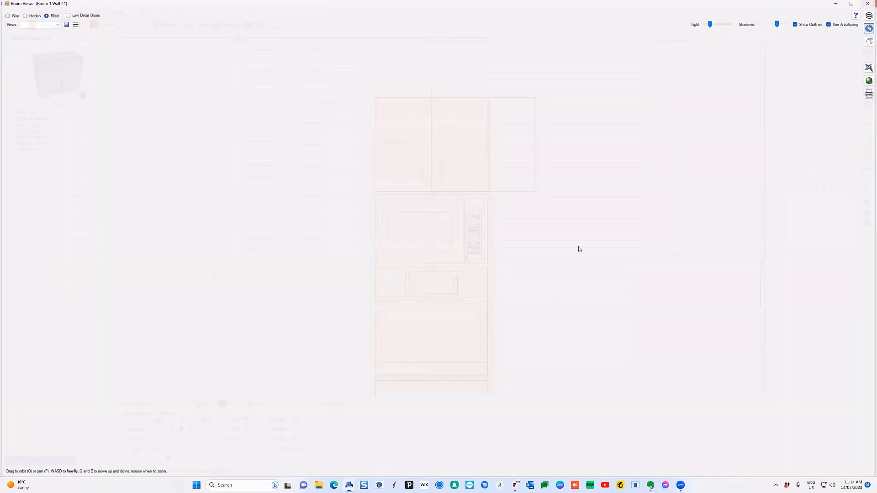
pyautogui.click(868, 2)
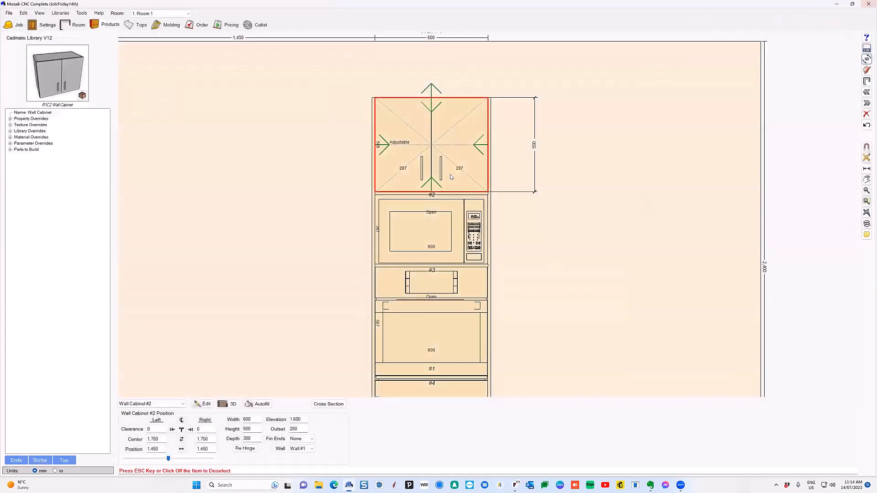
# Change the room's Appliances texture to Black
pyautogui.click(45, 25)
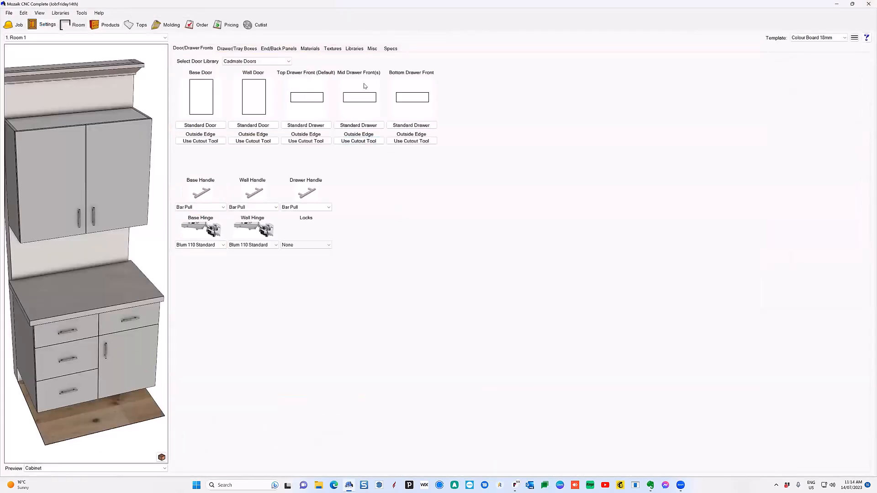
pyautogui.click(338, 49)
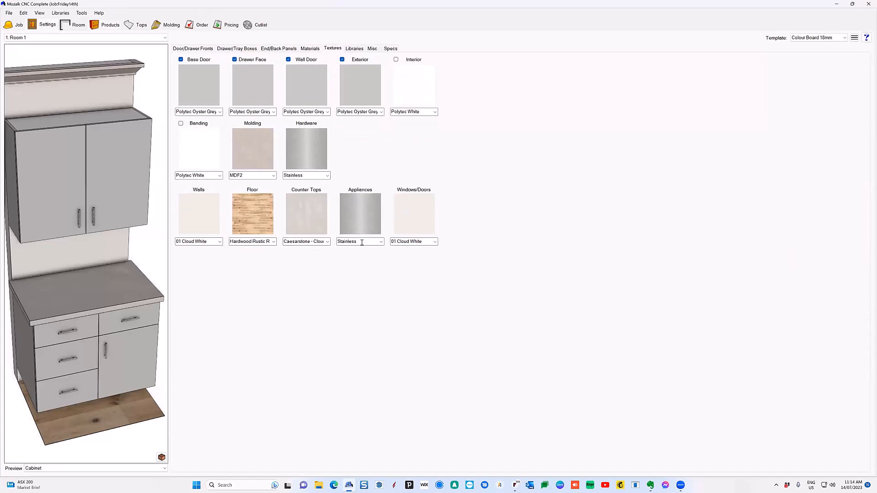
pyautogui.click(362, 242)
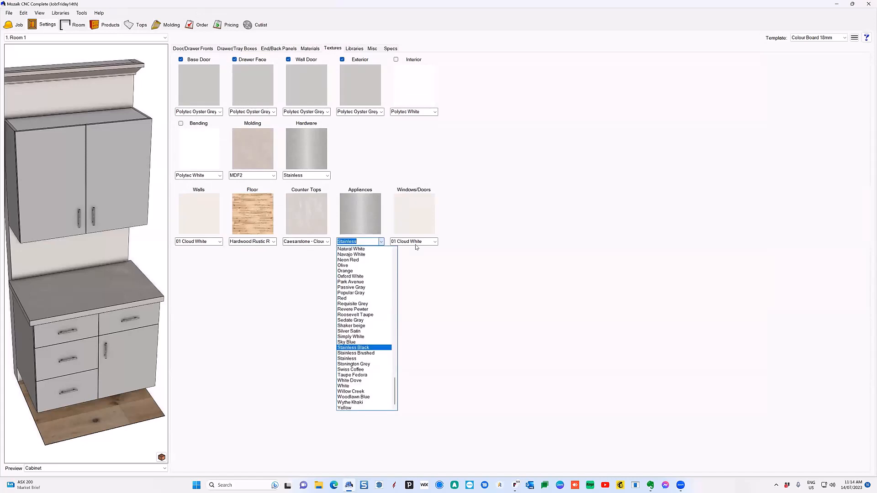
pyautogui.write('Black')
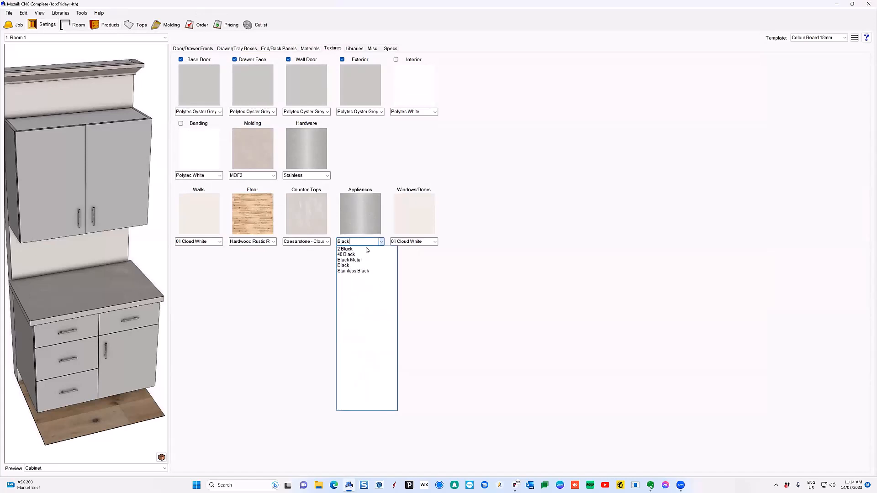
pyautogui.click(362, 265)
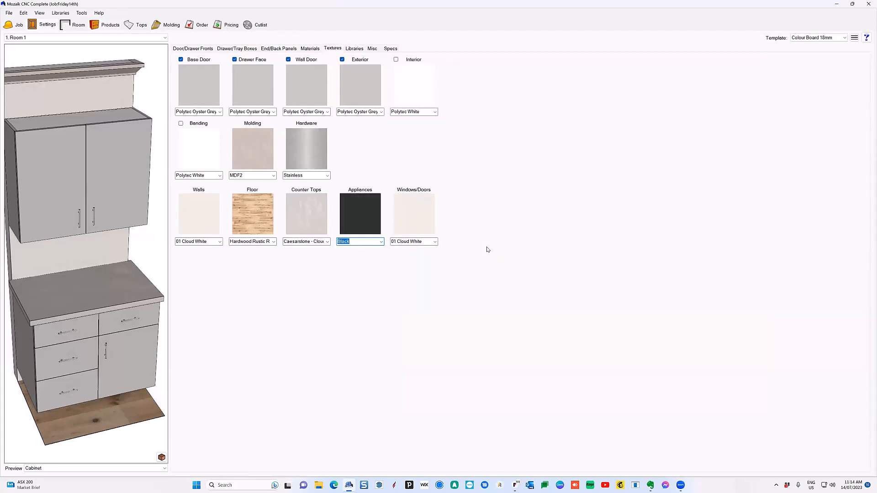
# Examine the oven tower in 3D, up close and from a distance, checking the appliance finish
pyautogui.click(107, 25)
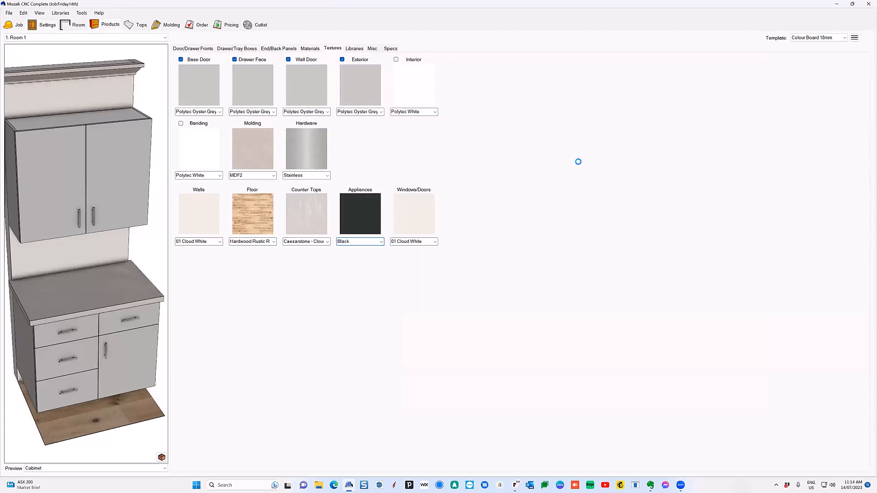
pyautogui.click(867, 68)
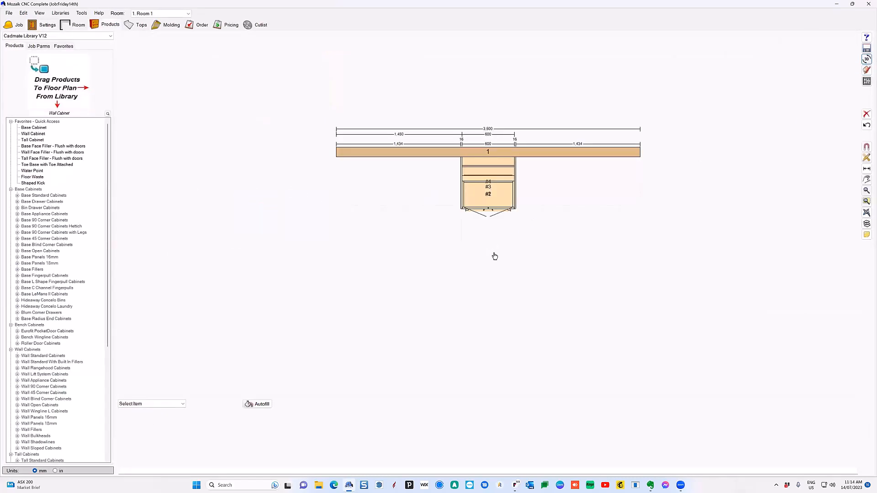
pyautogui.scroll(10, 474, 285)
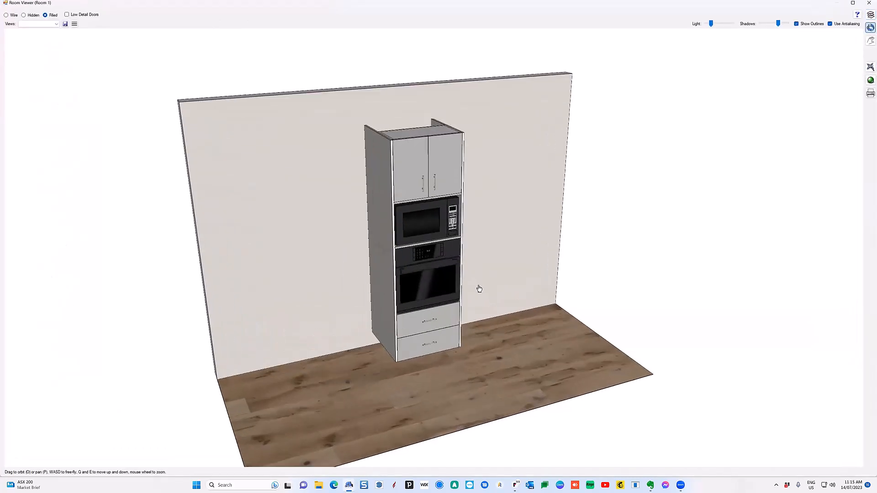
pyautogui.scroll(5, 593, 251)
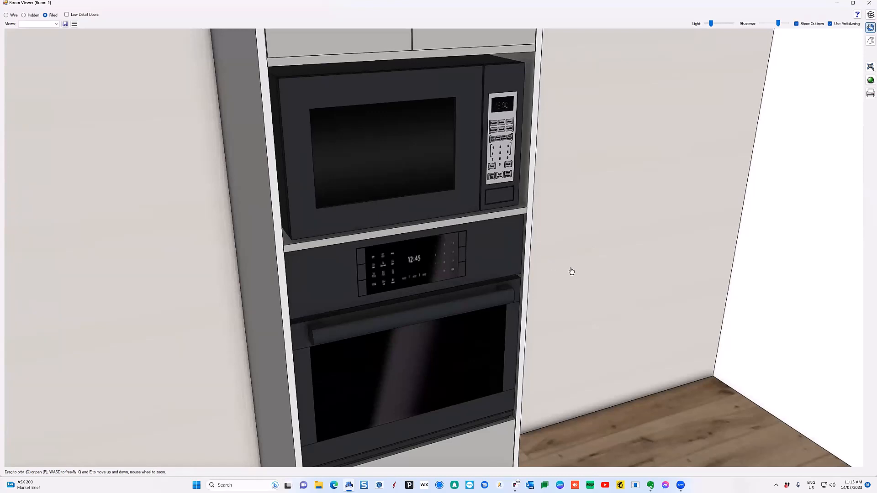
pyautogui.scroll(-5, 442, 219)
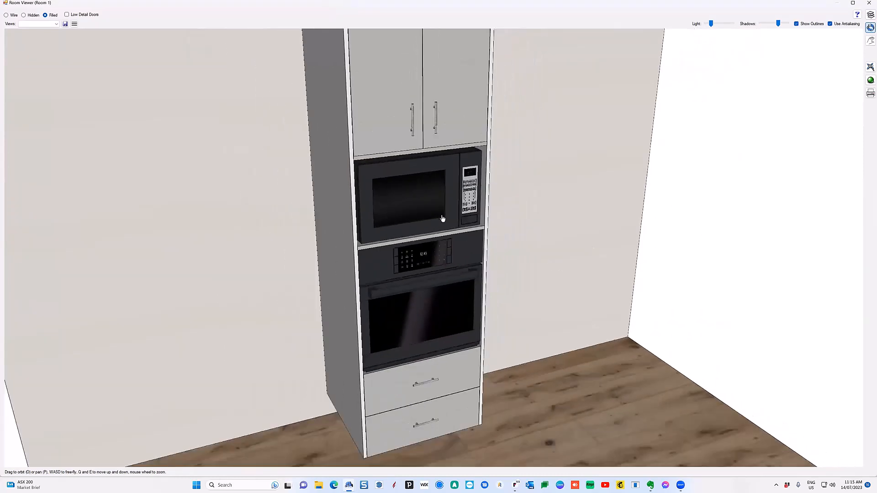
pyautogui.scroll(-5, 443, 219)
pyautogui.moveTo(443, 218); pyautogui.dragTo(471, 227)
pyautogui.moveTo(734, 119); pyautogui.dragTo(699, 130)
pyautogui.scroll(2, 699, 129)
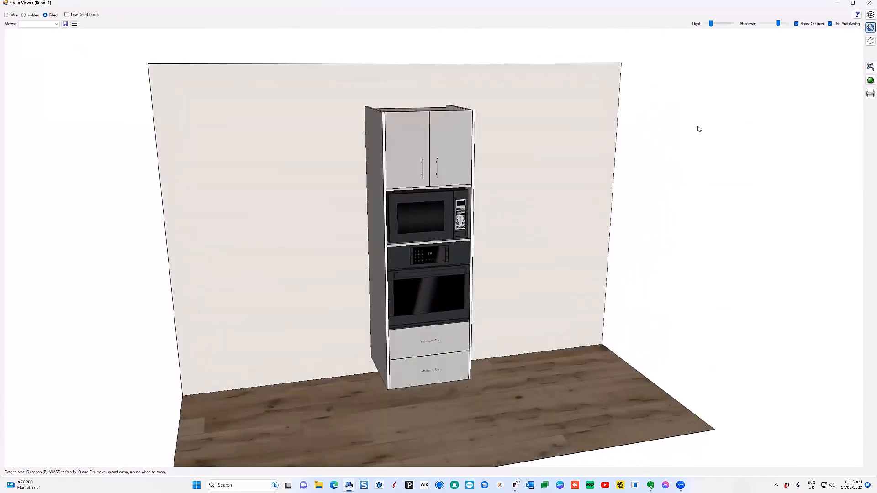
pyautogui.scroll(3, 698, 129)
pyautogui.click(869, 3)
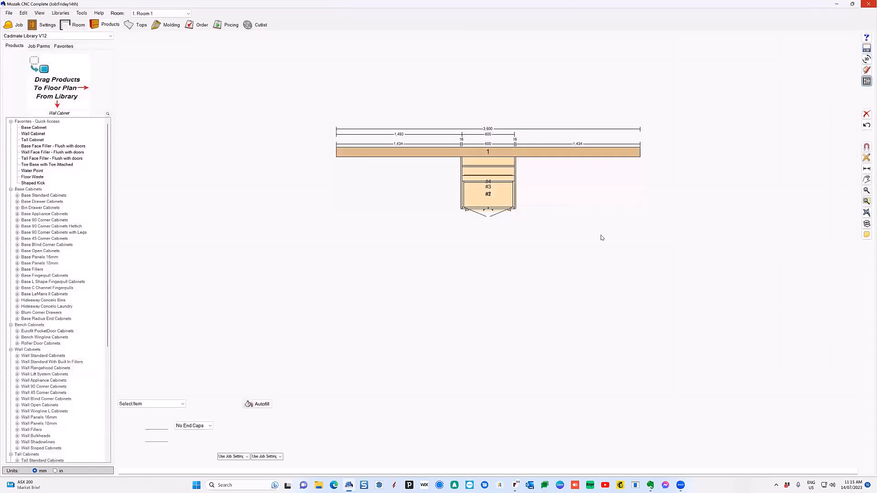
# Replace the top wall cabinet's single shelf with adjustable shelves dividing the interior into three equal horizontal sections
pyautogui.doubleClick(474, 150)
pyautogui.scroll(-1, 473, 141)
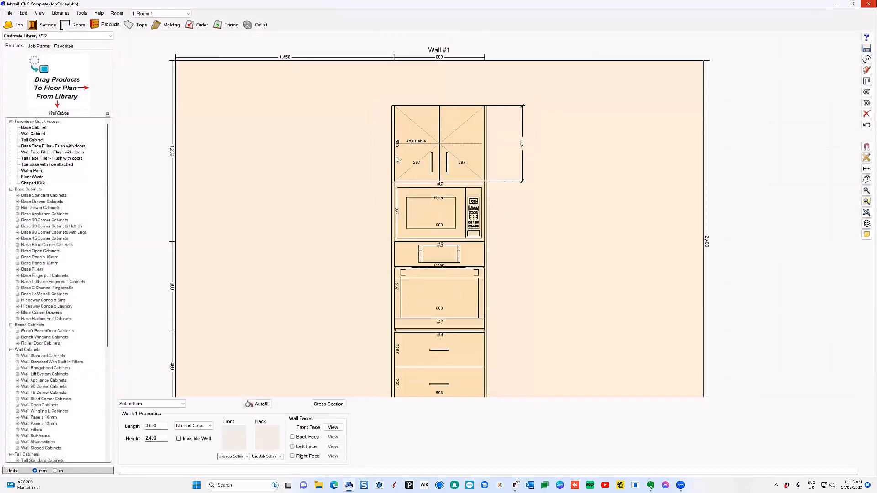
pyautogui.scroll(-1, 411, 185)
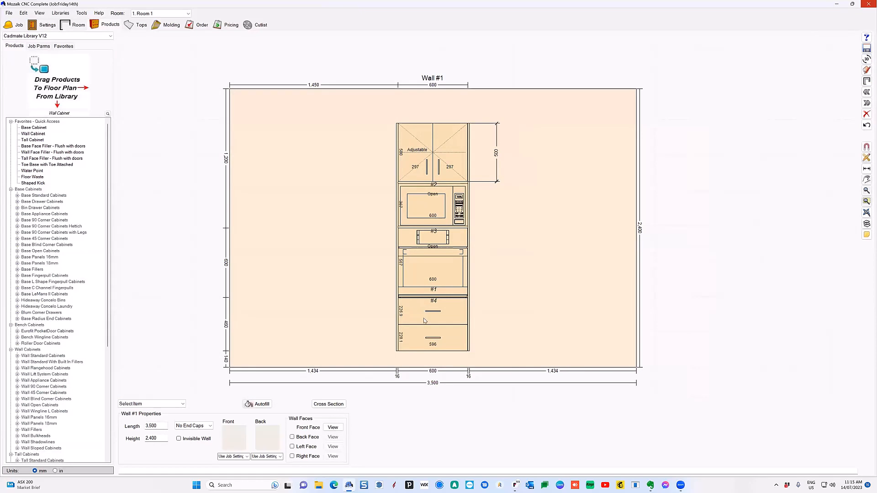
pyautogui.doubleClick(430, 145)
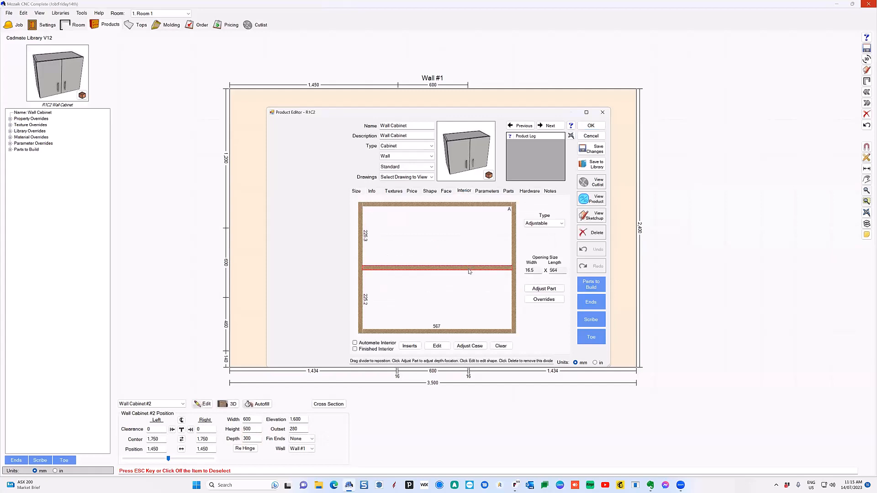
pyautogui.press('Delete')
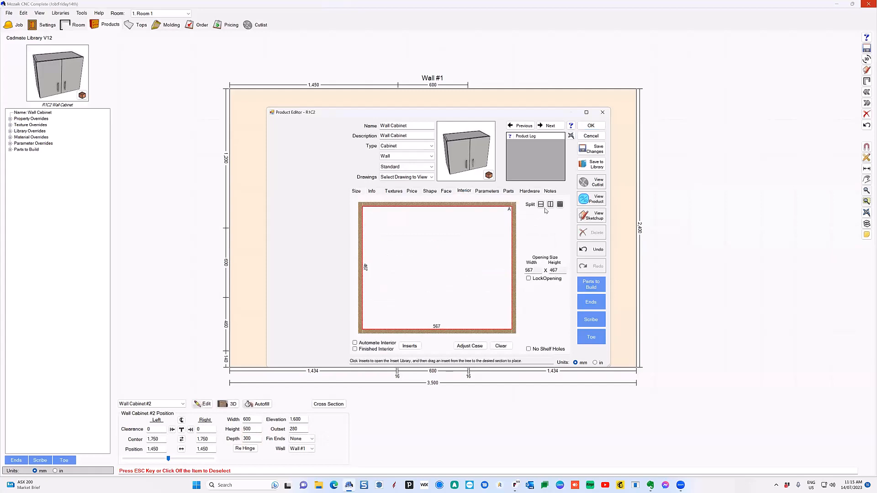
pyautogui.click(559, 204)
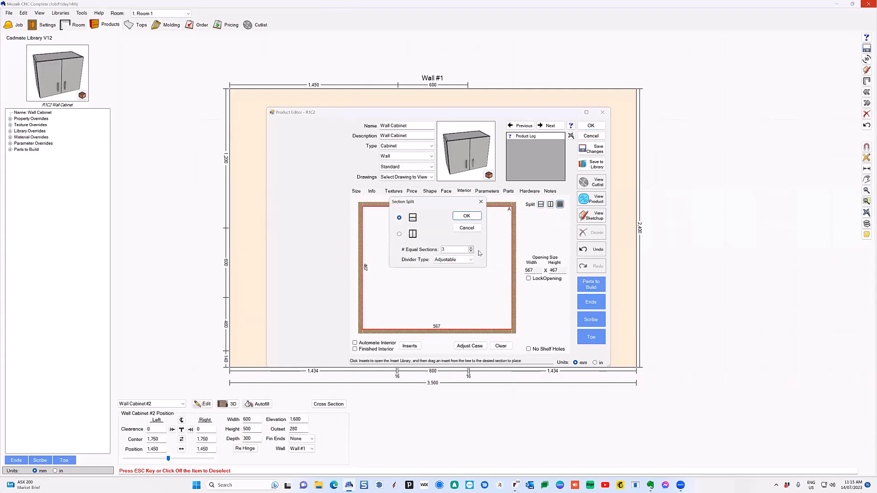
pyautogui.click(468, 216)
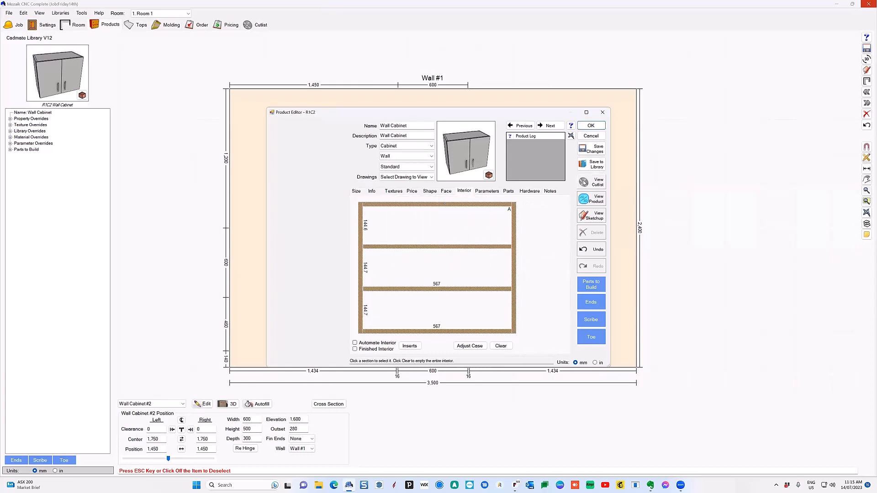
pyautogui.click(589, 128)
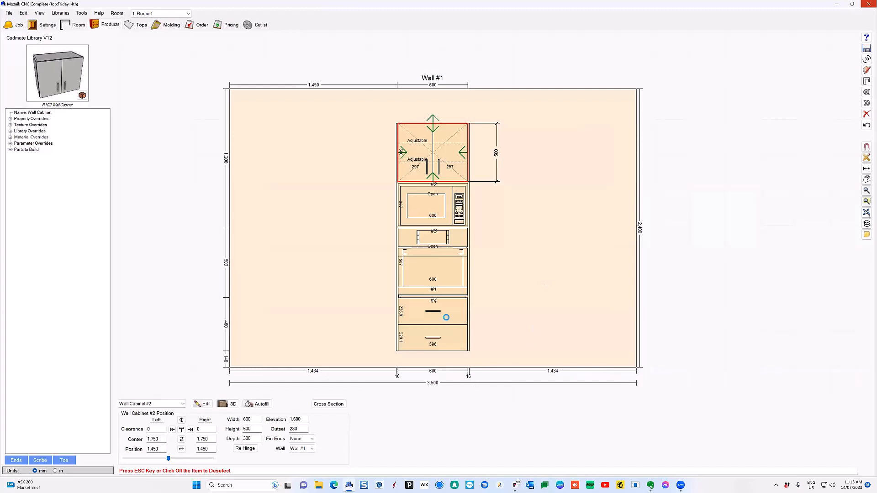
# Reset the bottom two-drawer cabinet's face to remove its drawers and split its interior horizontally with one shelf
pyautogui.click(448, 320)
pyautogui.doubleClick(448, 320)
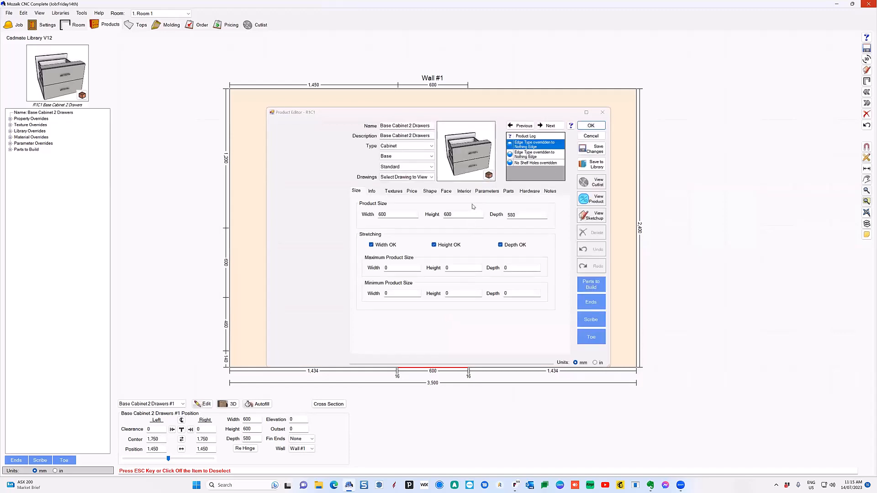
pyautogui.click(448, 191)
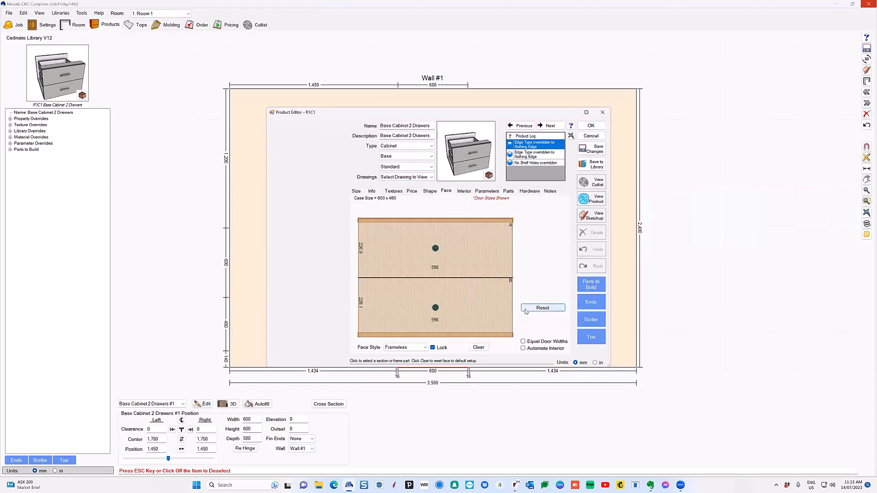
pyautogui.click(534, 309)
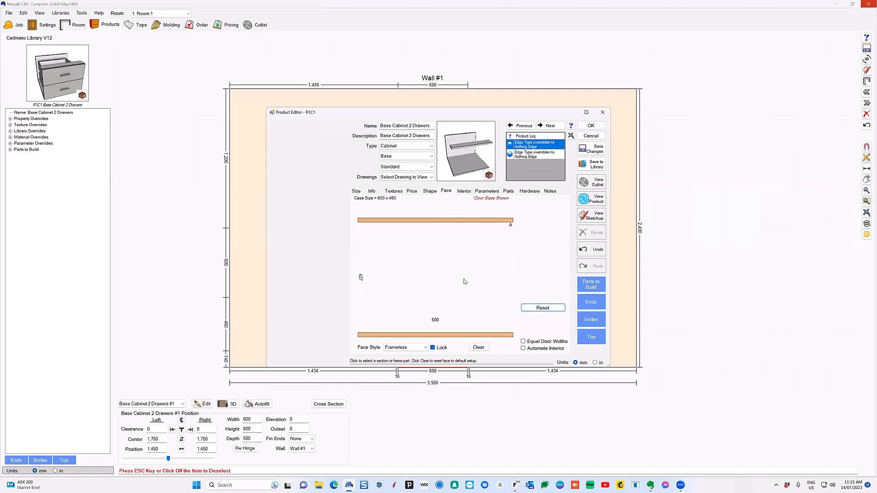
pyautogui.click(462, 191)
pyautogui.click(473, 266)
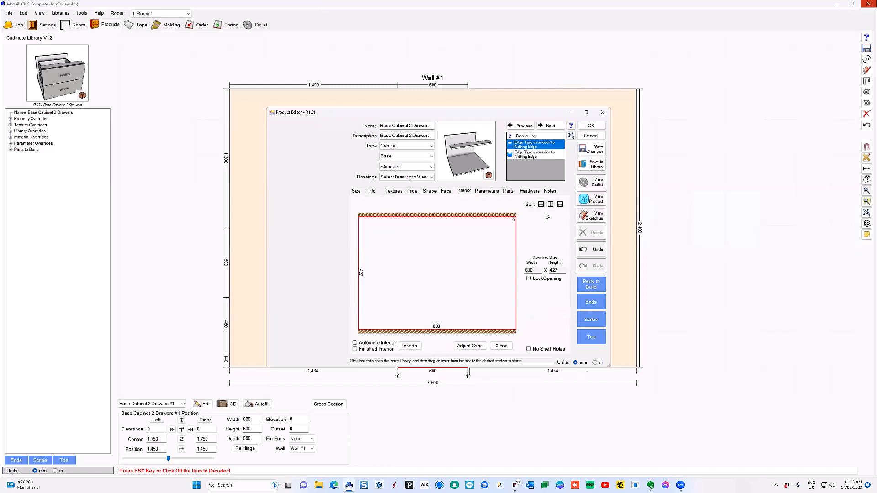
pyautogui.click(541, 203)
# Set the bottom cabinet's face opening to the Pair type and accept the cabinet edits
pyautogui.click(445, 191)
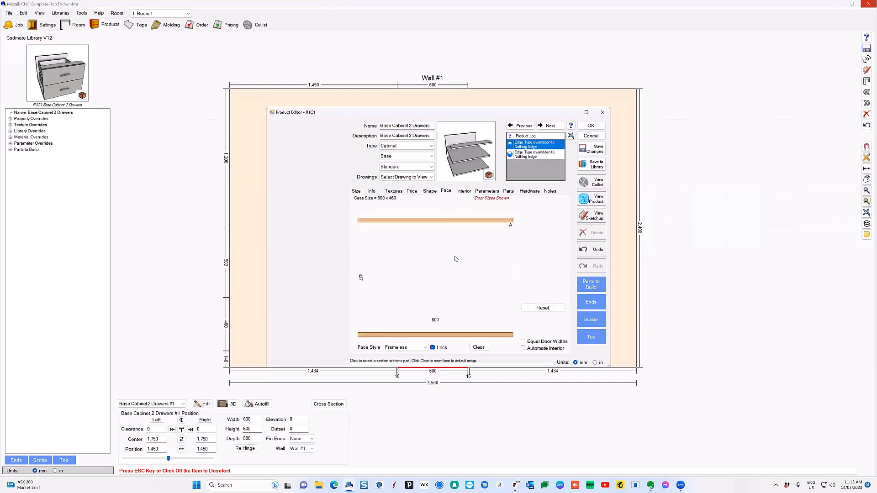
pyautogui.click(456, 264)
pyautogui.click(555, 220)
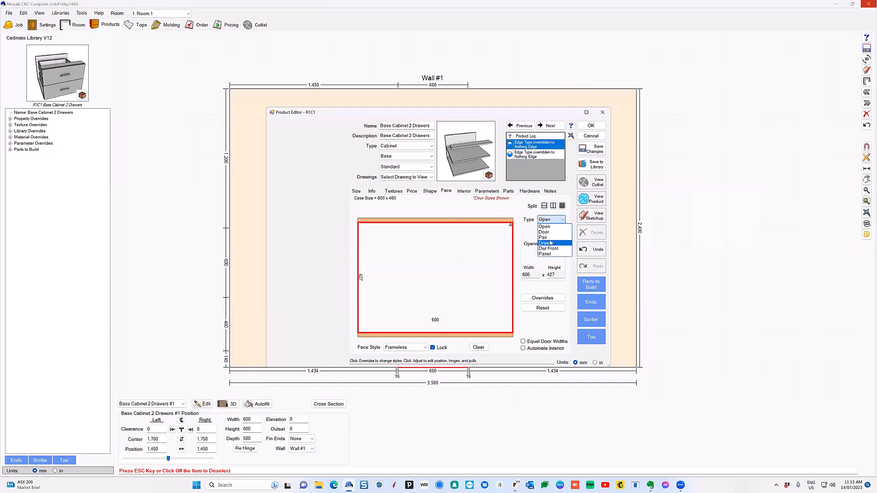
pyautogui.click(544, 238)
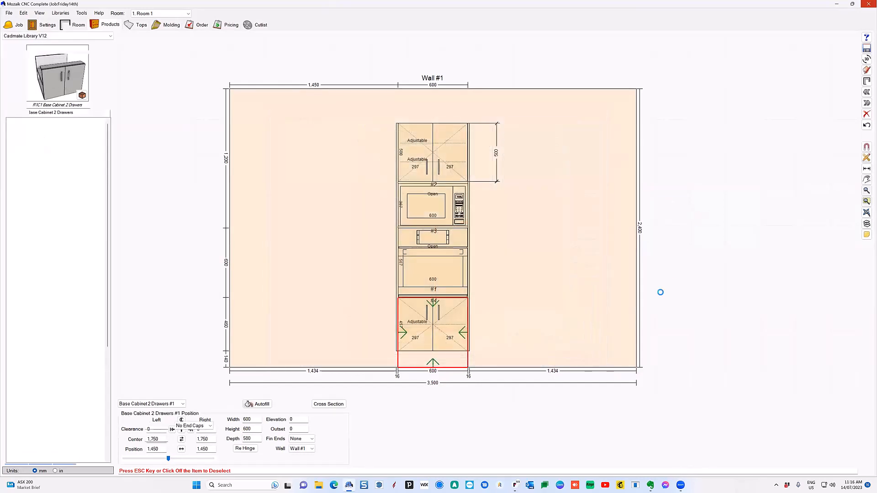
pyautogui.click(658, 301)
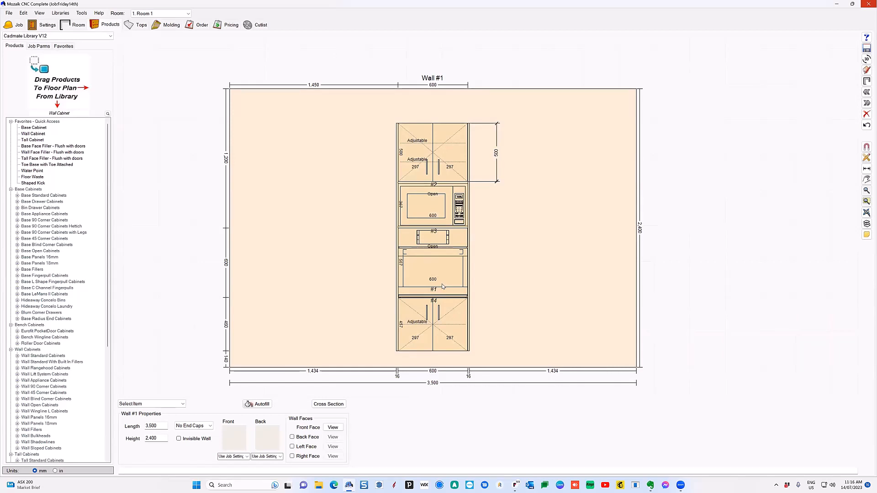
# Select all the cabinets and end panels of the tower and save them as a favorite named Wall Oven Tower
pyautogui.scroll(-1, 442, 286)
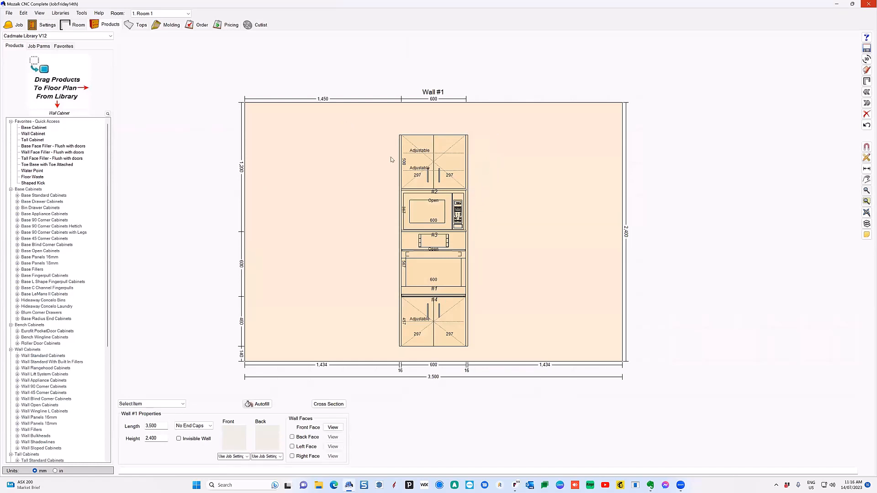
pyautogui.moveTo(368, 78); pyautogui.dragTo(508, 390)
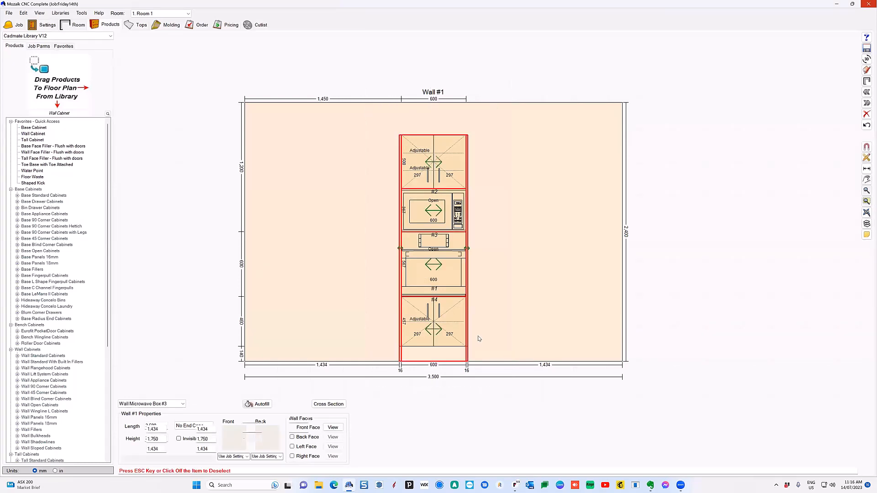
pyautogui.rightClick(438, 307)
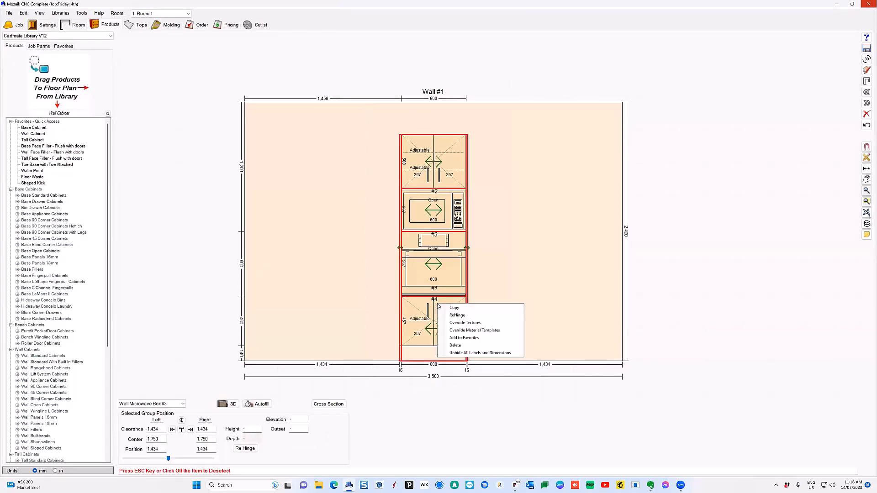
pyautogui.click(478, 338)
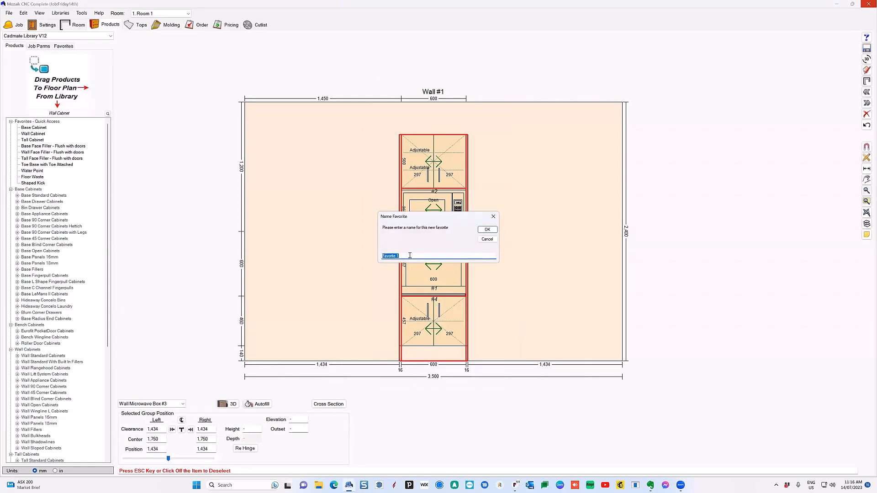
pyautogui.write('Wall Oven Tower')
pyautogui.click(487, 229)
pyautogui.click(652, 227)
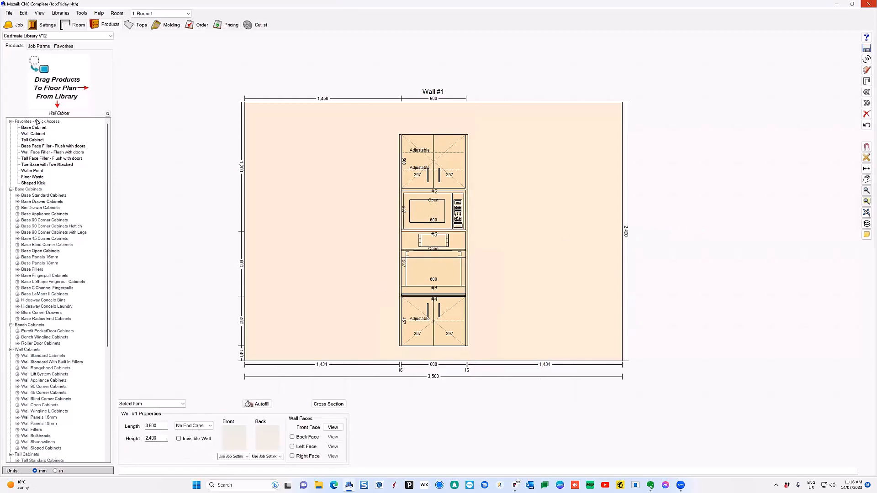
# Place a copy of the Wall Oven Tower favorite at the left end of Wall #1
pyautogui.click(63, 46)
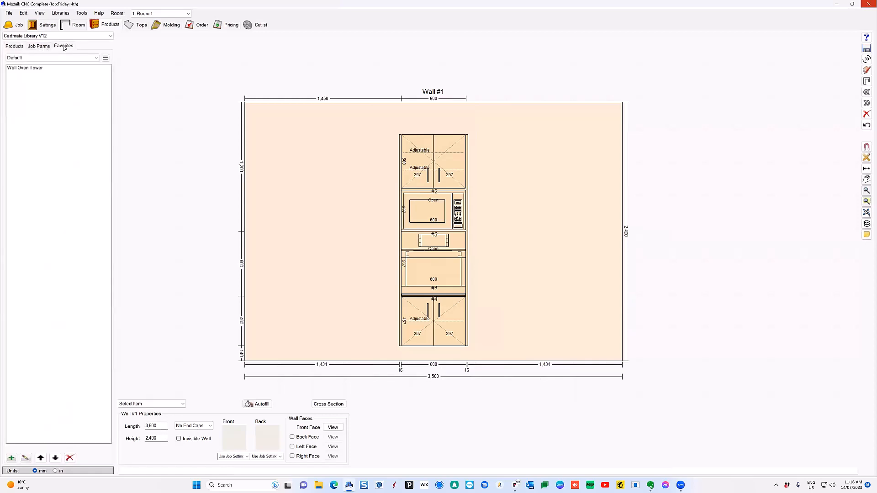
pyautogui.click(30, 68)
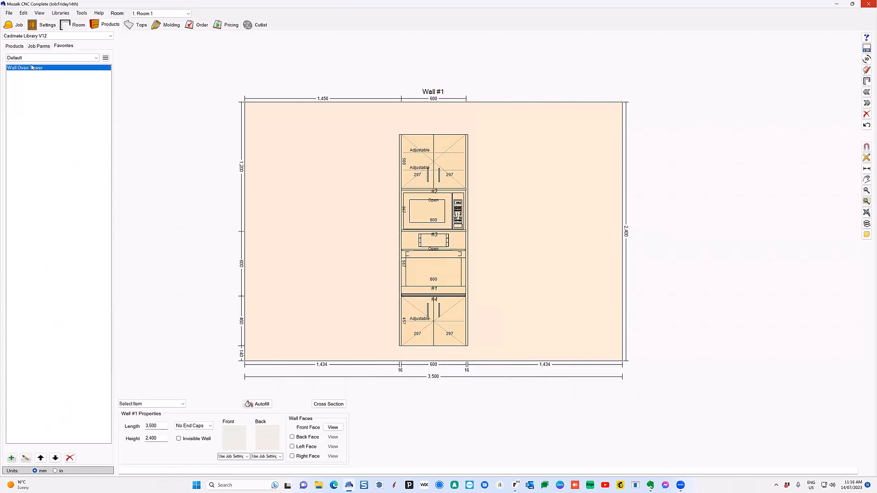
pyautogui.moveTo(32, 70); pyautogui.dragTo(315, 219)
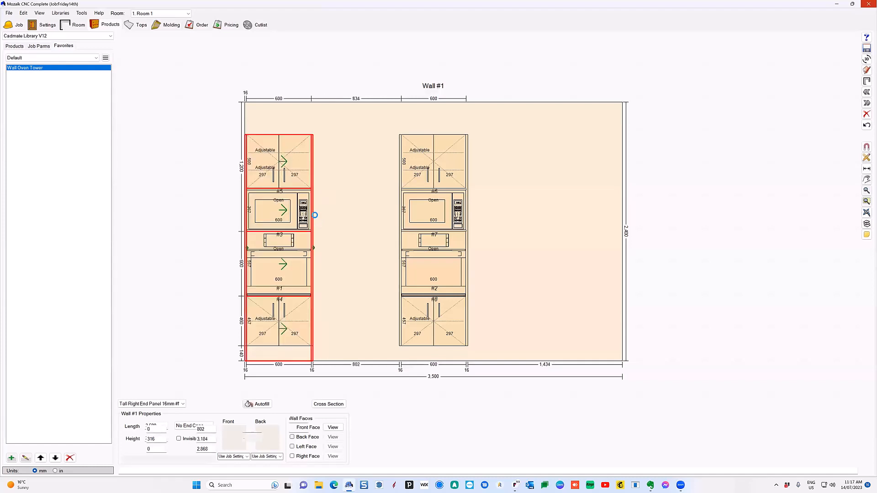
# Move the tower copy away from the wall end and set its left clearance to 100 mm
pyautogui.moveTo(286, 266); pyautogui.dragTo(347, 266)
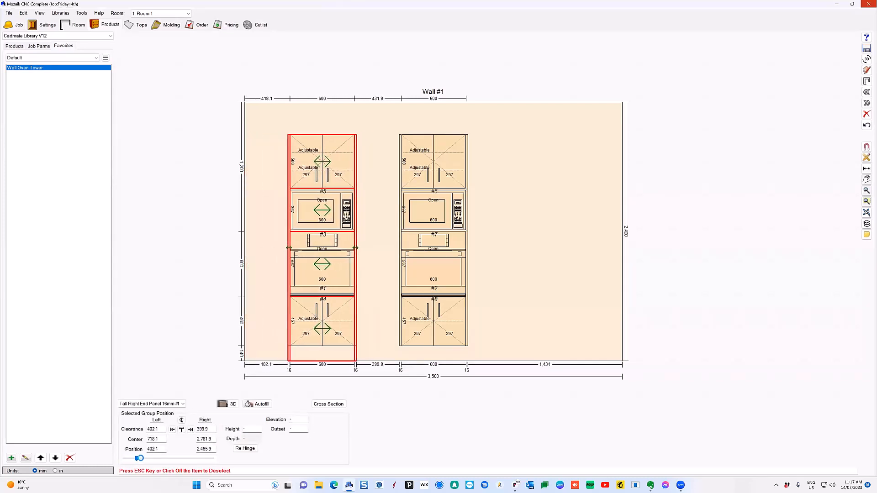
pyautogui.moveTo(165, 429); pyautogui.dragTo(132, 427)
pyautogui.write('100')
pyautogui.press('Return')
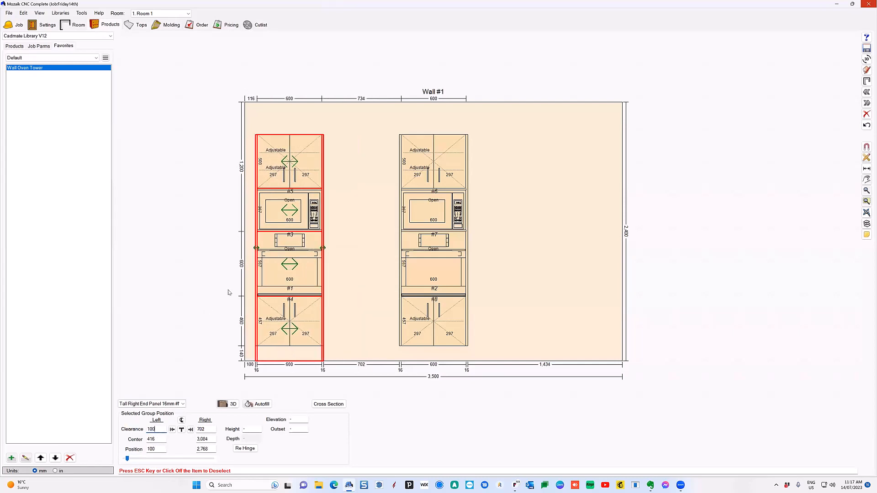
pyautogui.click(222, 279)
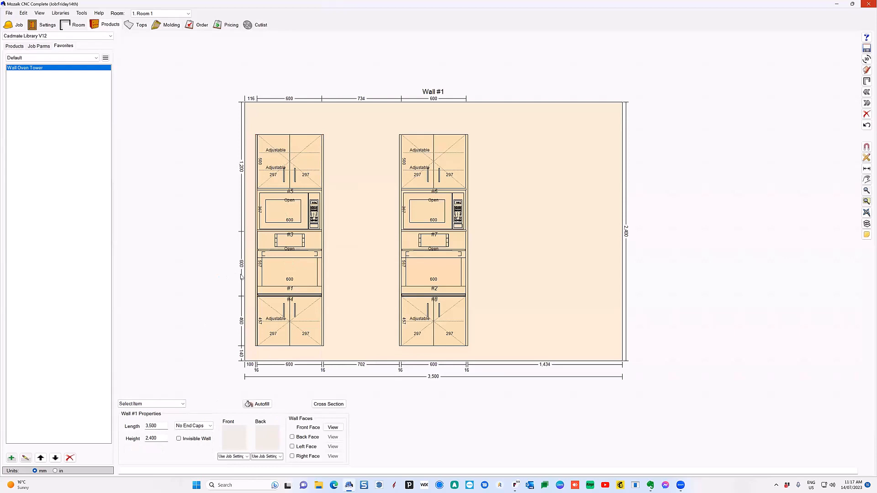
pyautogui.click(323, 260)
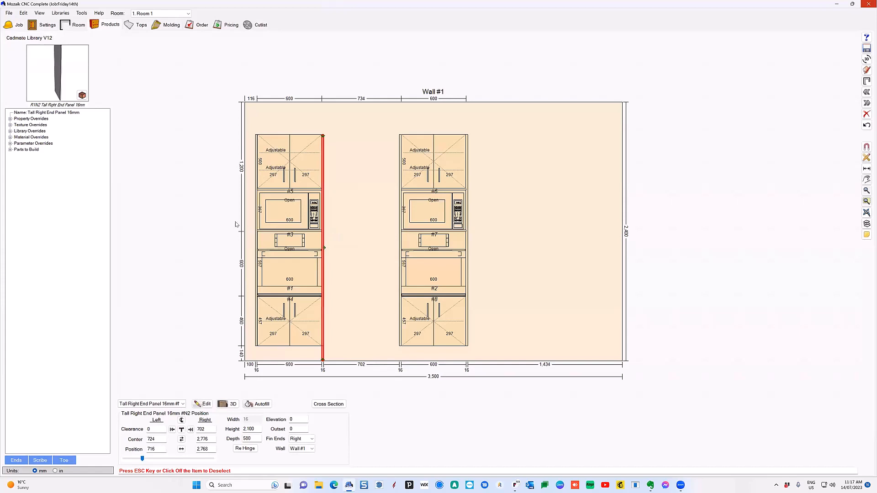
pyautogui.click(198, 214)
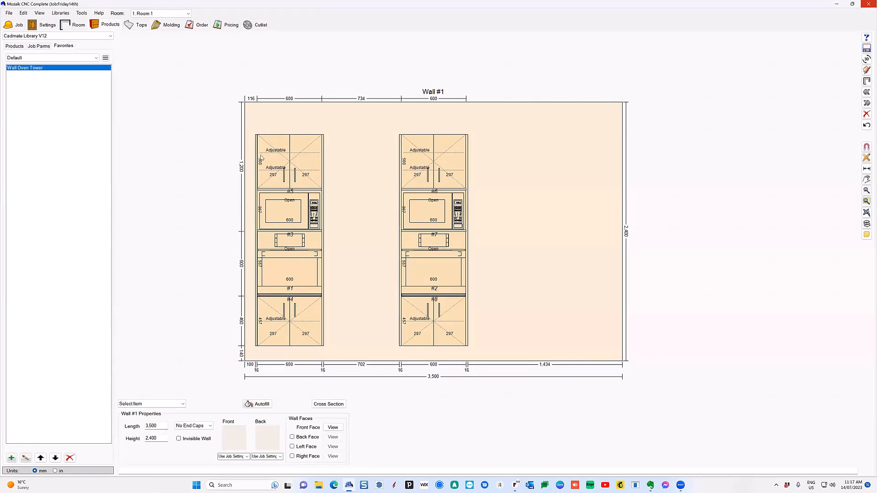
pyautogui.click(257, 139)
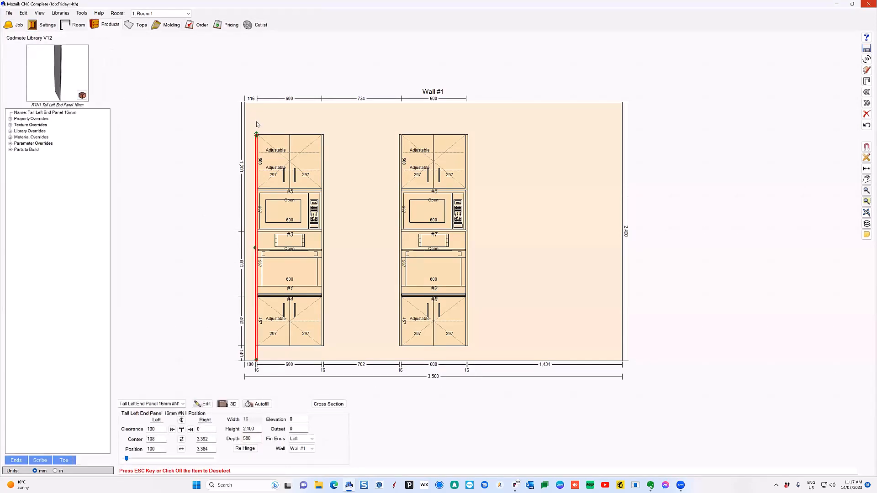
pyautogui.click(210, 121)
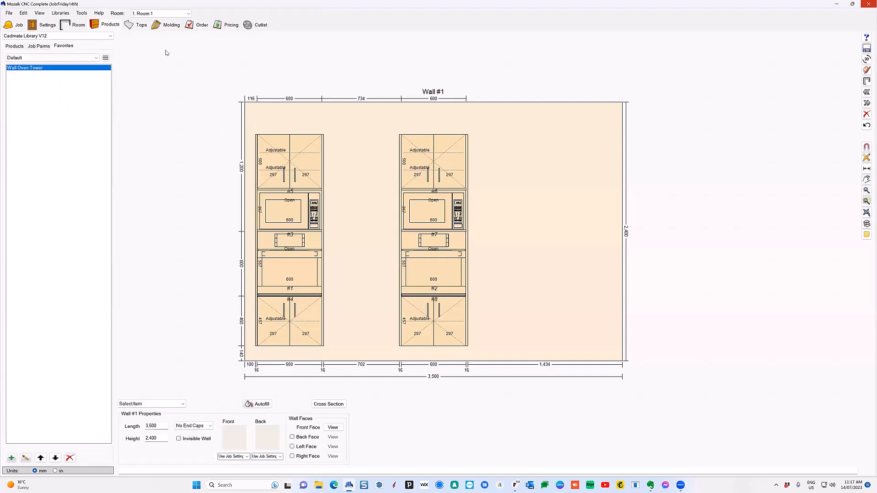
# Set the room soffit height to 100 mm in the room settings
pyautogui.click(78, 25)
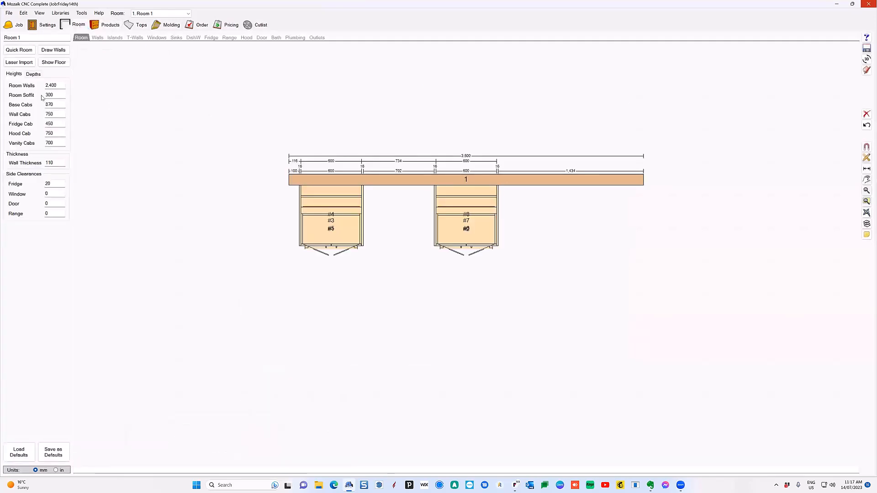
pyautogui.moveTo(35, 87); pyautogui.dragTo(37, 89)
pyautogui.click(55, 94)
pyautogui.write('1')
pyautogui.press('Tab')
# Return to the product elevation of Wall #1 and check the cabinet positions within the towers
pyautogui.click(106, 26)
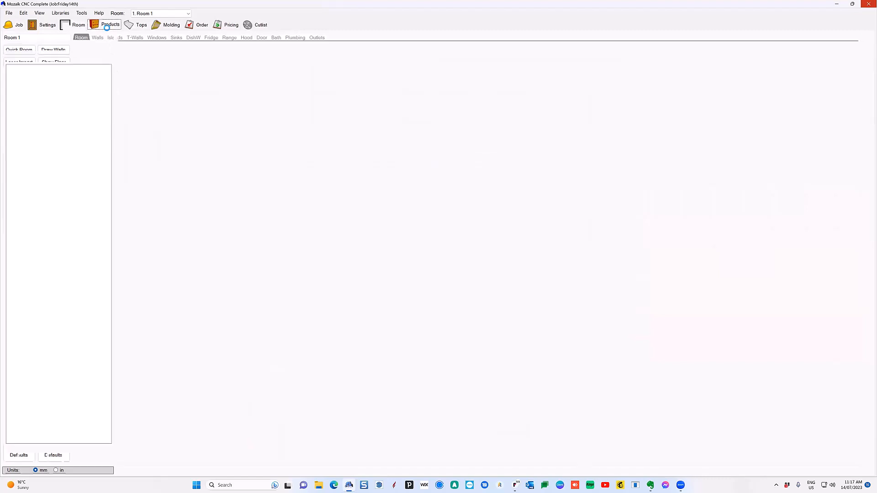
pyautogui.click(352, 182)
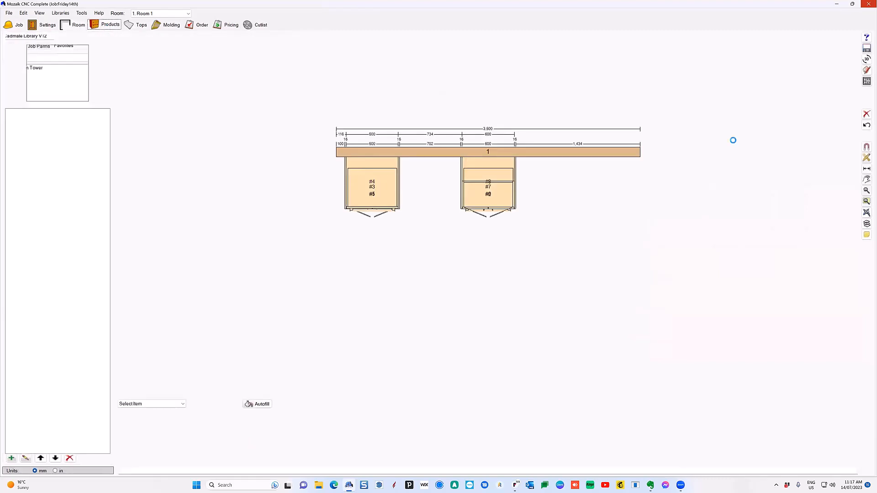
pyautogui.click(866, 81)
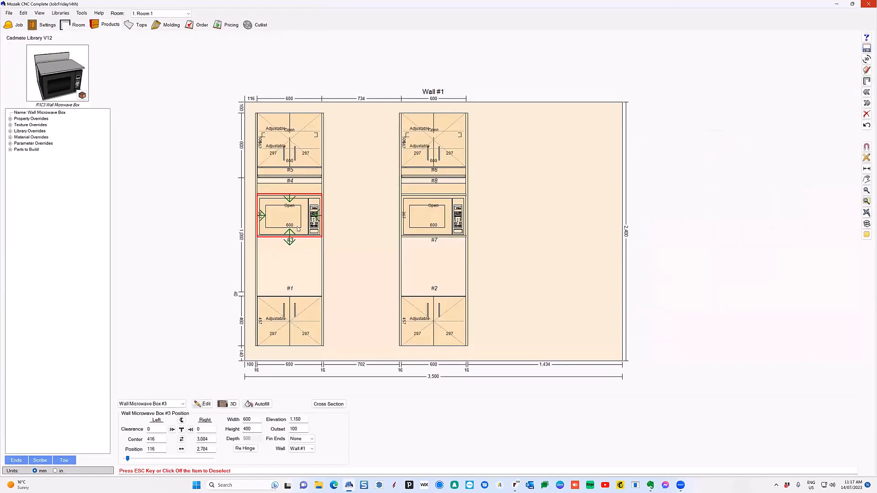
pyautogui.click(291, 268)
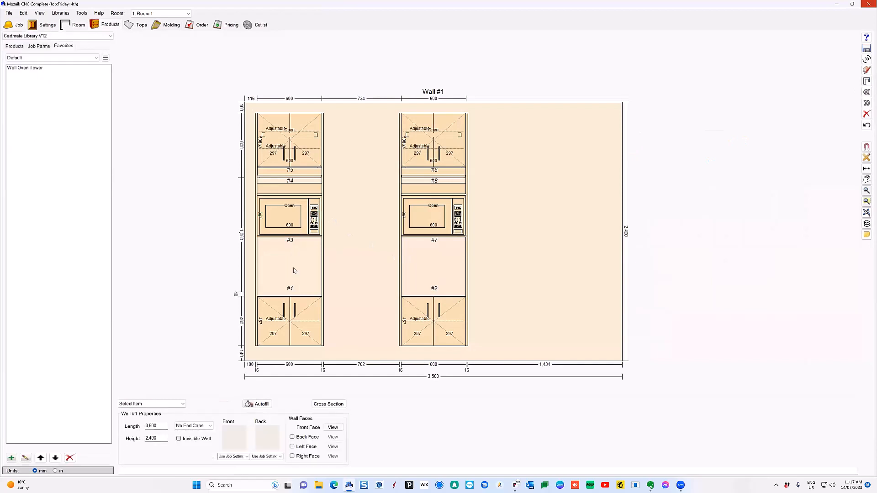
pyautogui.click(293, 218)
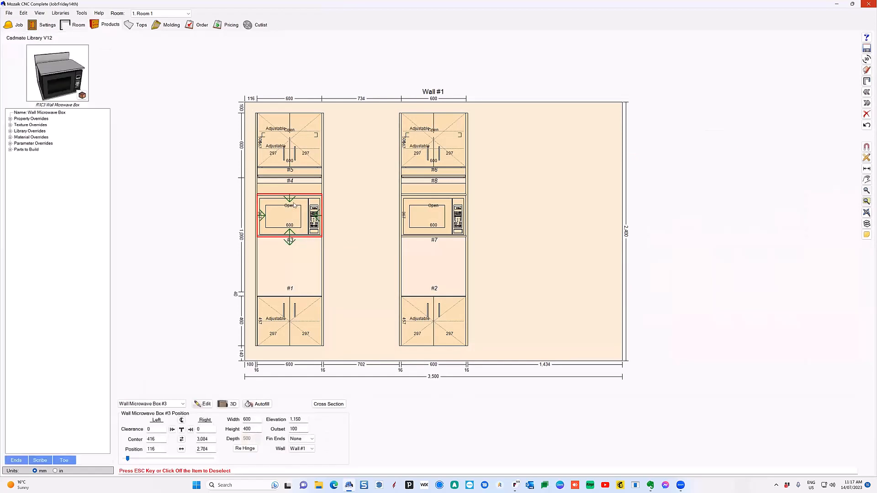
# Delete both oven towers and place a fresh Wall Oven Tower favorite at the left end of Wall #1
pyautogui.moveTo(192, 84); pyautogui.dragTo(525, 391)
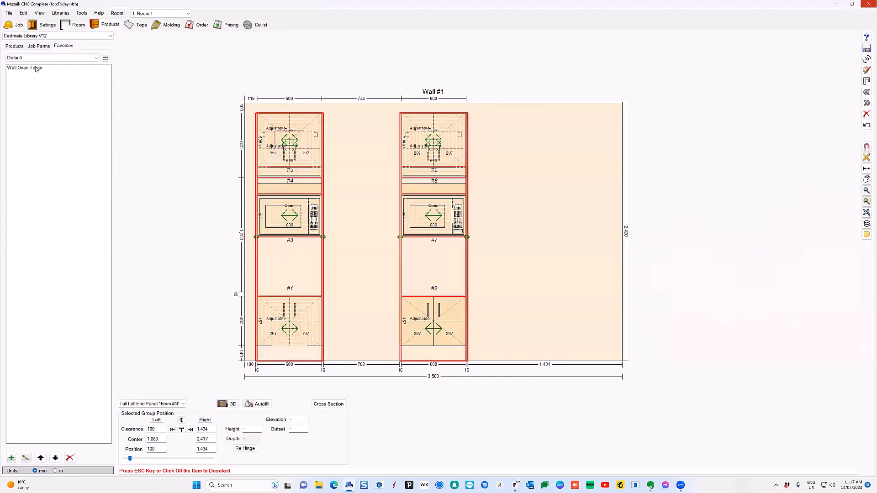
pyautogui.press('Delete')
pyautogui.moveTo(36, 68); pyautogui.dragTo(408, 223)
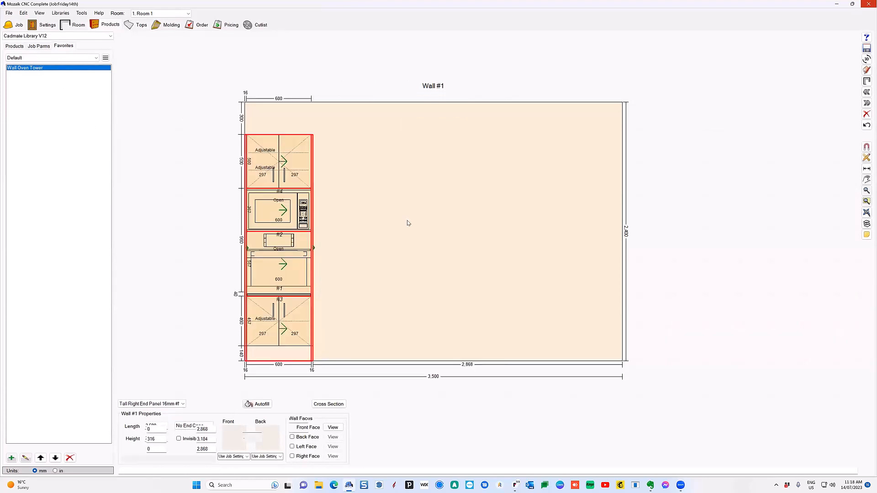
pyautogui.click(197, 256)
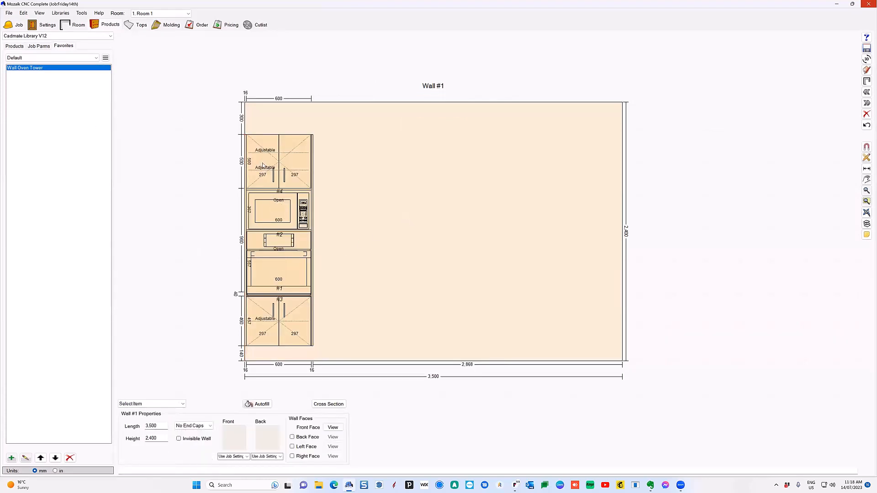
# Set the height of the tower's left end panel to 2300 mm
pyautogui.click(244, 169)
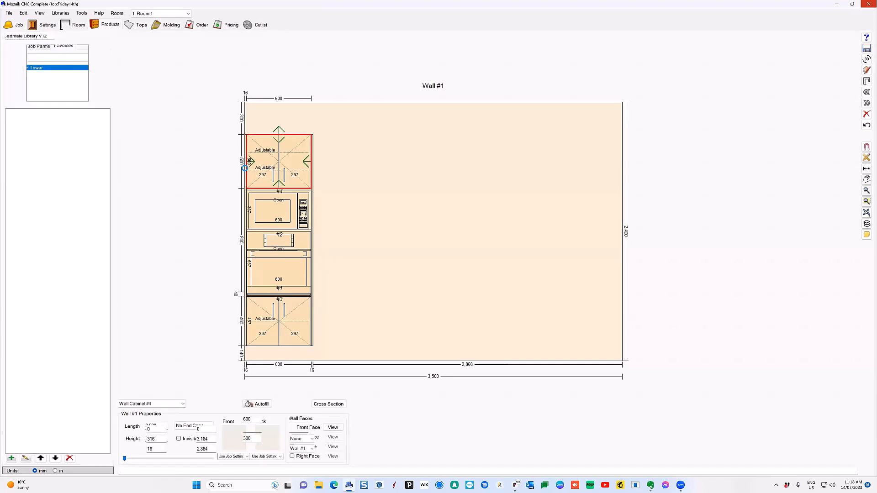
pyautogui.click(248, 201)
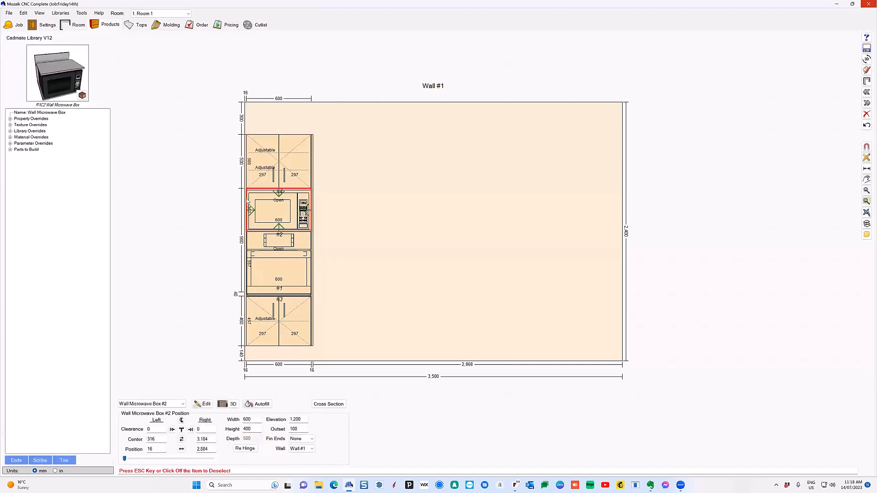
pyautogui.click(245, 199)
pyautogui.moveTo(258, 429); pyautogui.dragTo(233, 428)
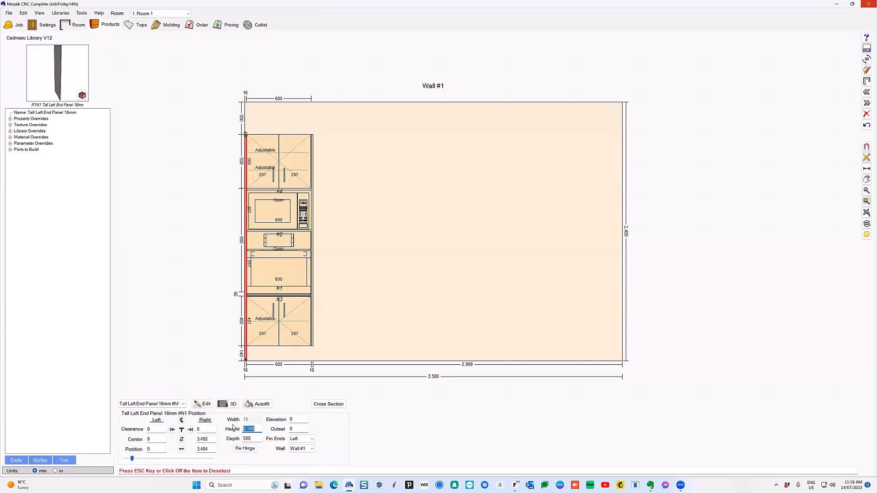
pyautogui.write('2300')
pyautogui.press('Return')
pyautogui.click(315, 210)
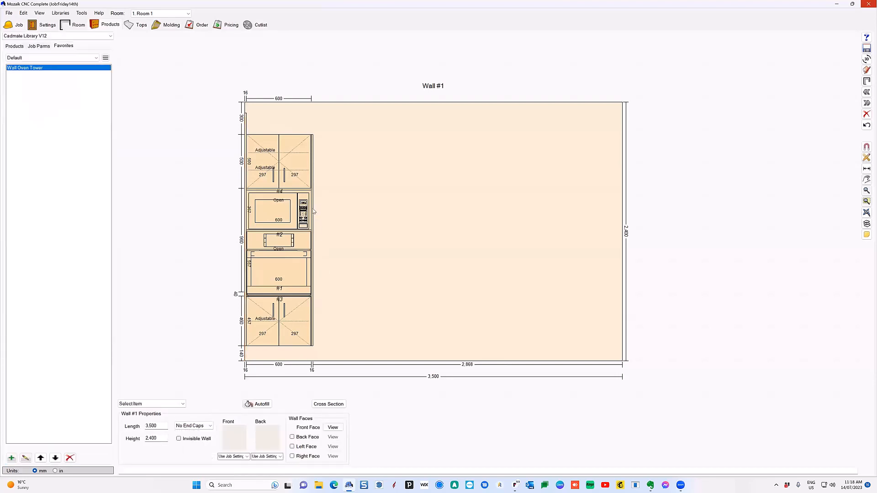
# Set the height of the tower's right end panel to 2300 mm
pyautogui.click(313, 229)
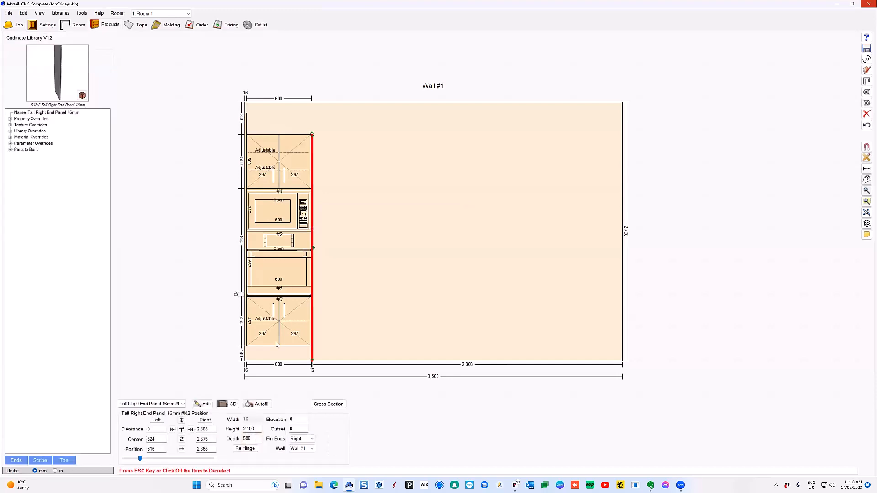
pyautogui.click(253, 429)
pyautogui.write('2300')
pyautogui.press('Return')
# Stretch the tower's top wall cabinet upward to 700 mm high, flush with the tops of the end panels
pyautogui.click(308, 164)
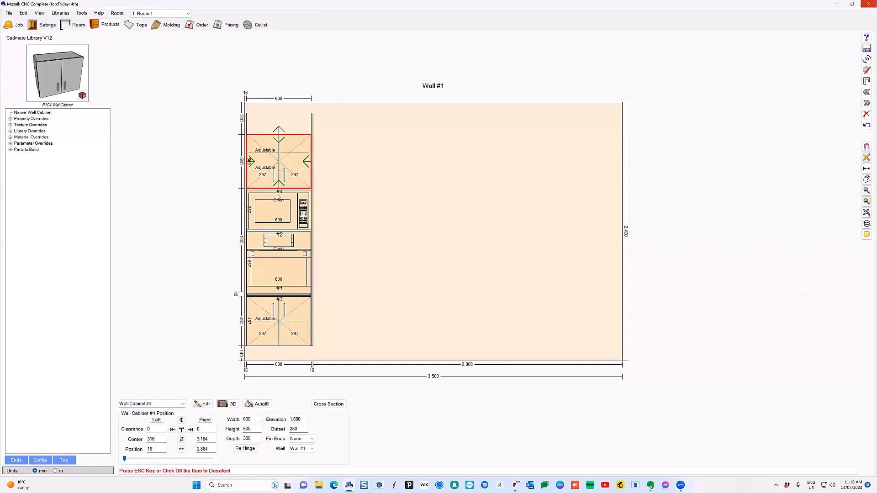
pyautogui.moveTo(279, 131); pyautogui.dragTo(277, 116)
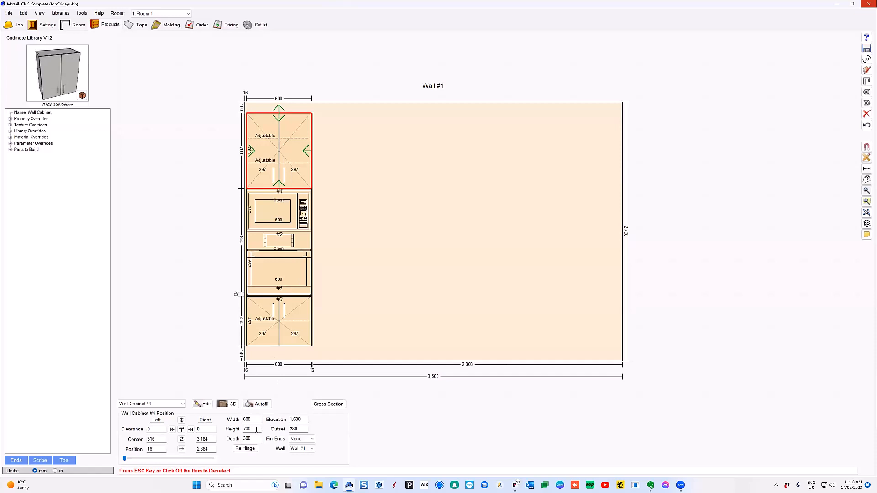
pyautogui.click(187, 218)
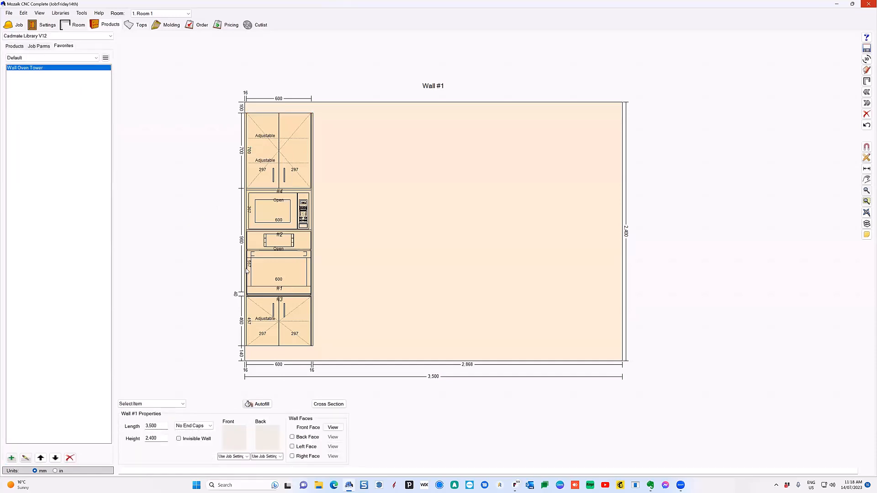
# Delete the entire oven tower from Wall #1
pyautogui.scroll(-1, 319, 188)
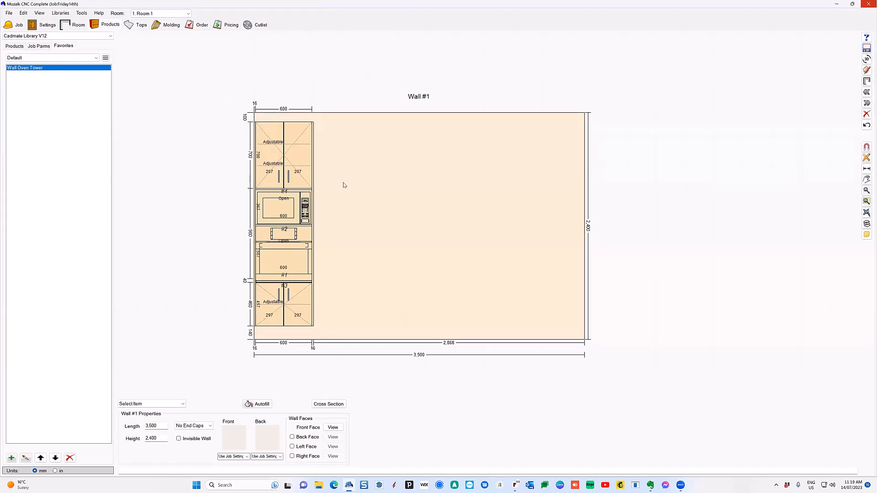
pyautogui.moveTo(220, 99); pyautogui.dragTo(405, 360)
pyautogui.press('Delete')
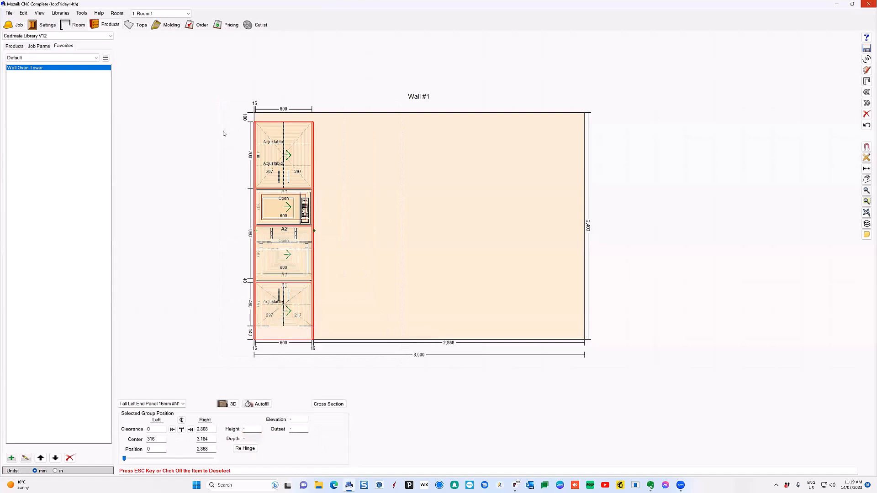
# Place a Wall Face Filler - Flush with Cabinet from the Wall Fillers group at the left end of Wall #1
pyautogui.click(15, 46)
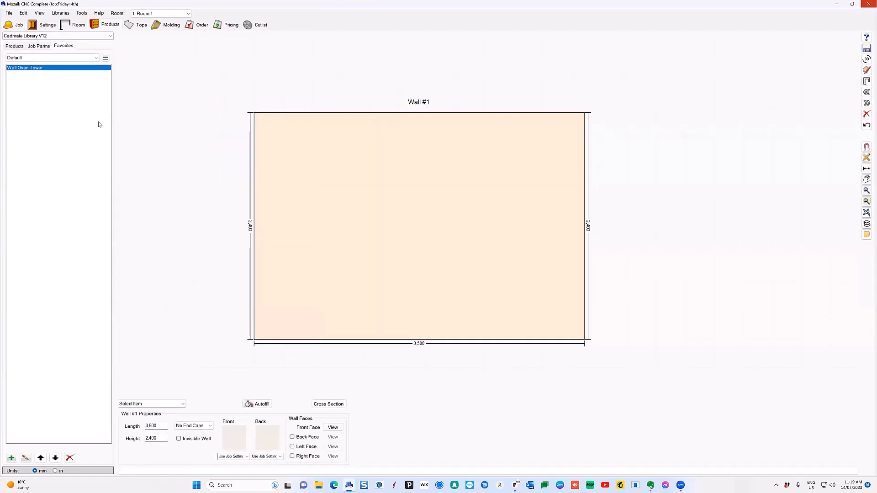
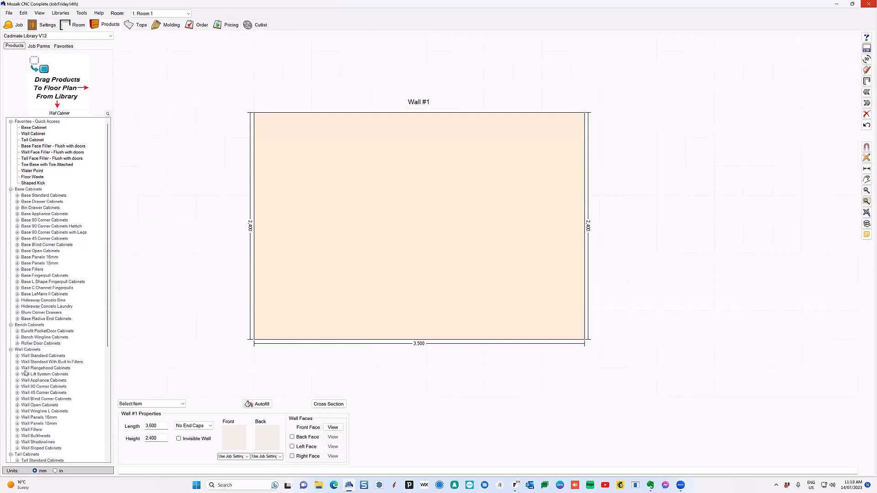
pyautogui.click(19, 430)
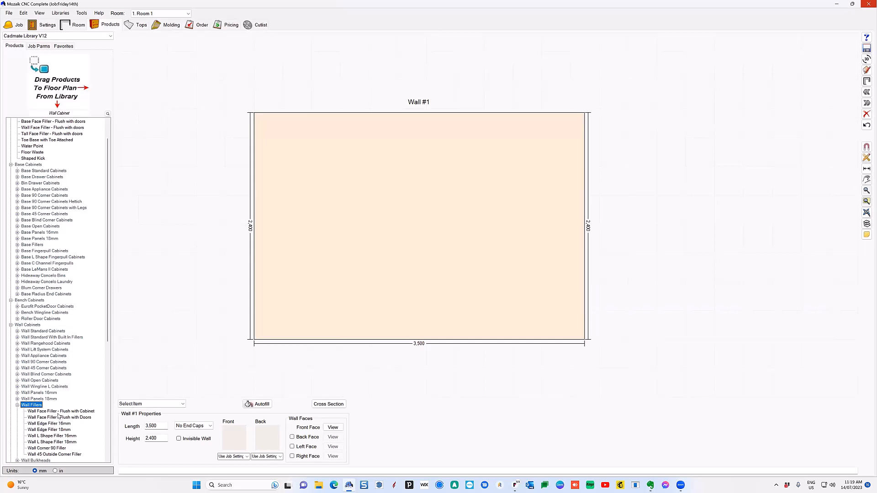
pyautogui.click(60, 436)
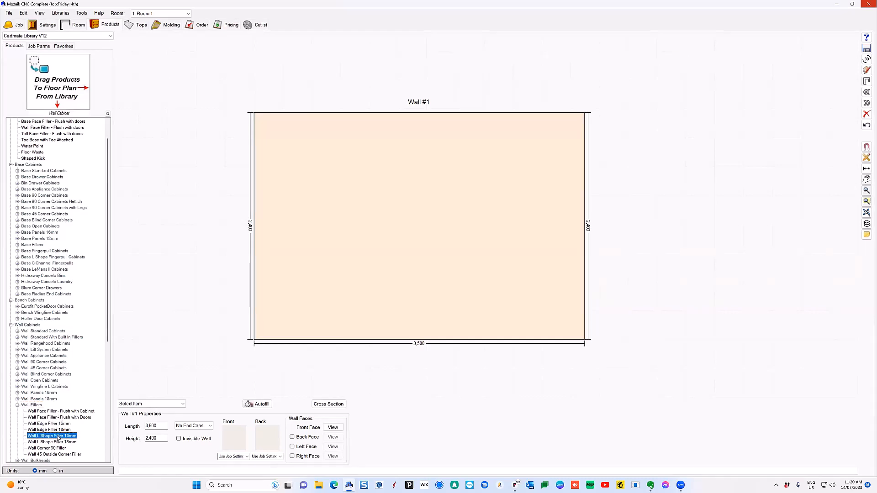
pyautogui.moveTo(64, 411); pyautogui.dragTo(273, 219)
pyautogui.click(189, 311)
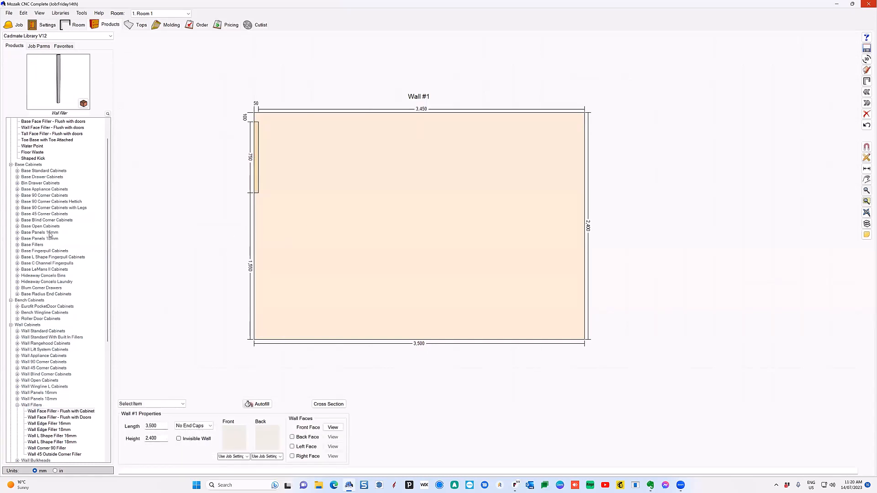
# Add a fridge to Wall #1 in the room plan and set its width to 900 mm
pyautogui.scroll(2, 51, 235)
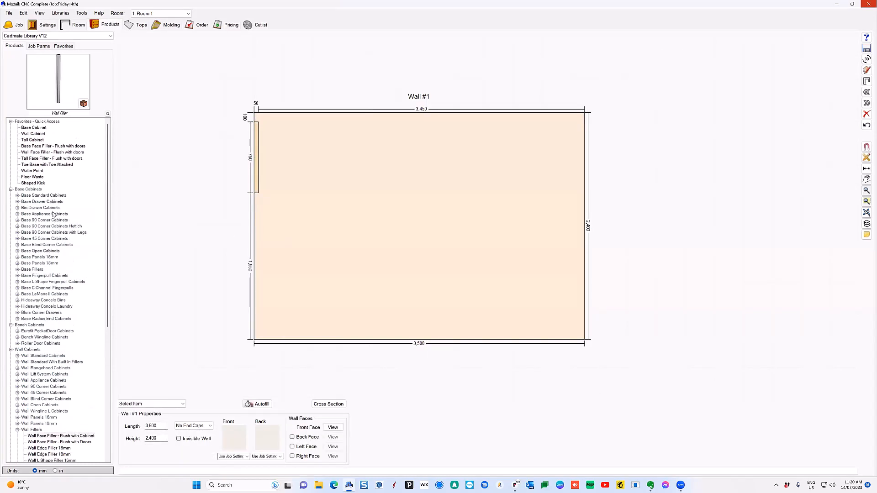
pyautogui.click(80, 25)
pyautogui.click(211, 38)
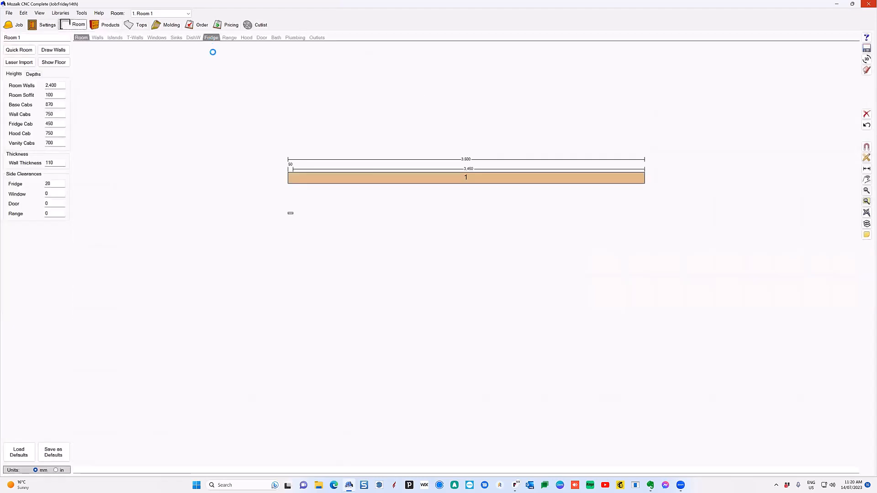
pyautogui.click(64, 51)
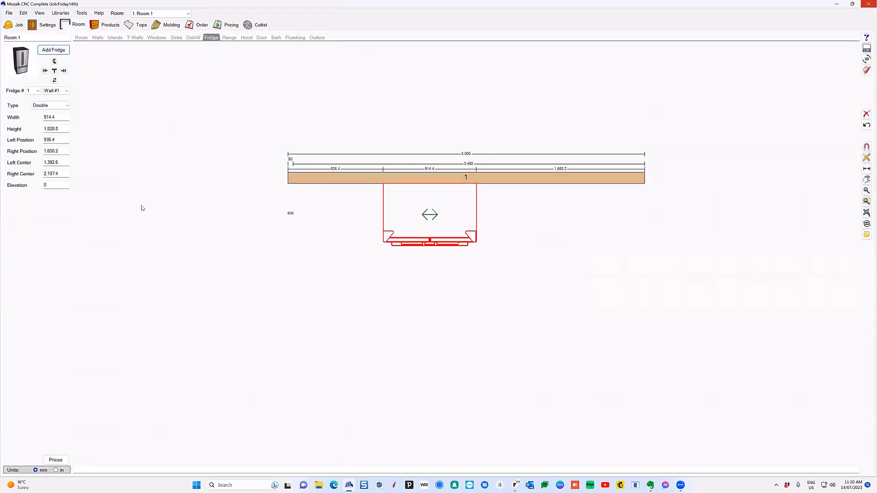
pyautogui.moveTo(60, 117); pyautogui.dragTo(39, 113)
pyautogui.write('00')
pyautogui.press('Return')
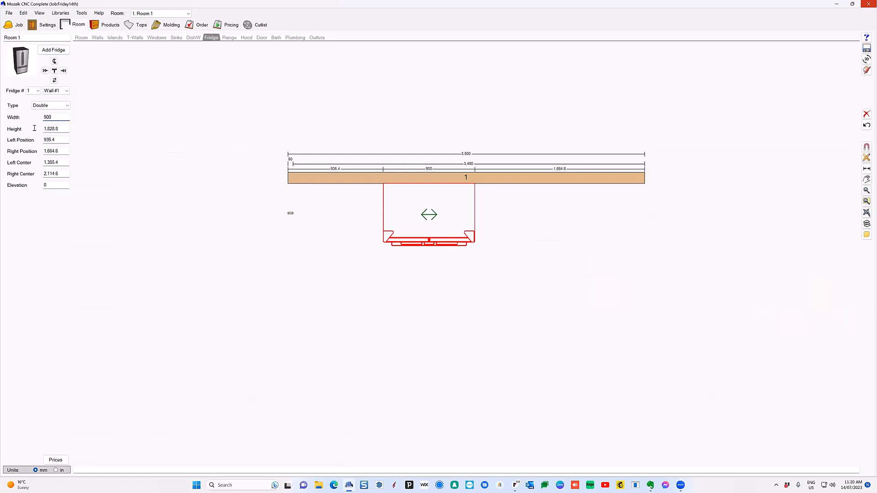
# Set the fridge's height to 1,800 mm and shift it left until it sits against the wall filler
pyautogui.press('Tab')
pyautogui.write('18')
pyautogui.press('Return')
pyautogui.click(46, 71)
pyautogui.scroll(3, 284, 225)
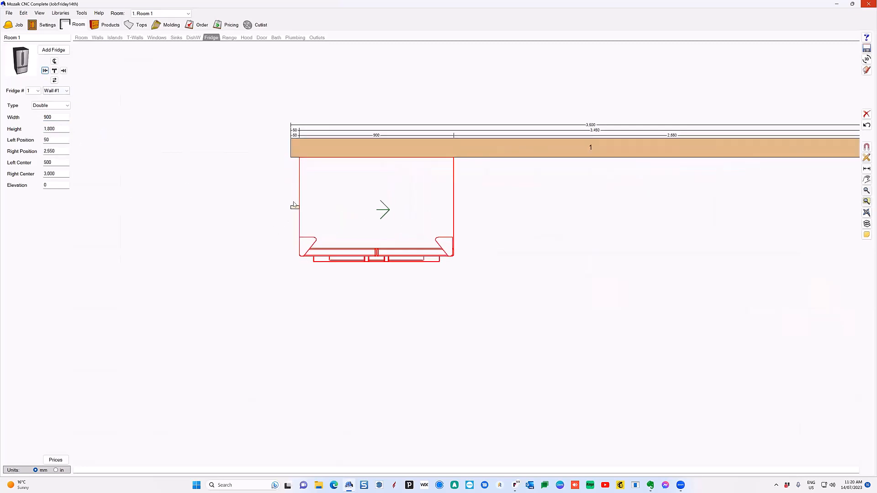
# Set the wall face filler's outset to 280 mm in the Wall #1 elevation
pyautogui.click(295, 209)
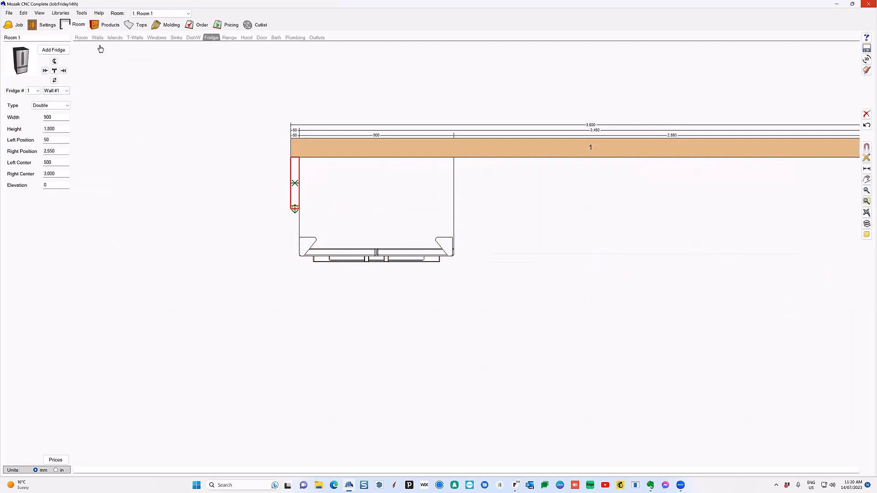
pyautogui.click(106, 26)
pyautogui.click(339, 177)
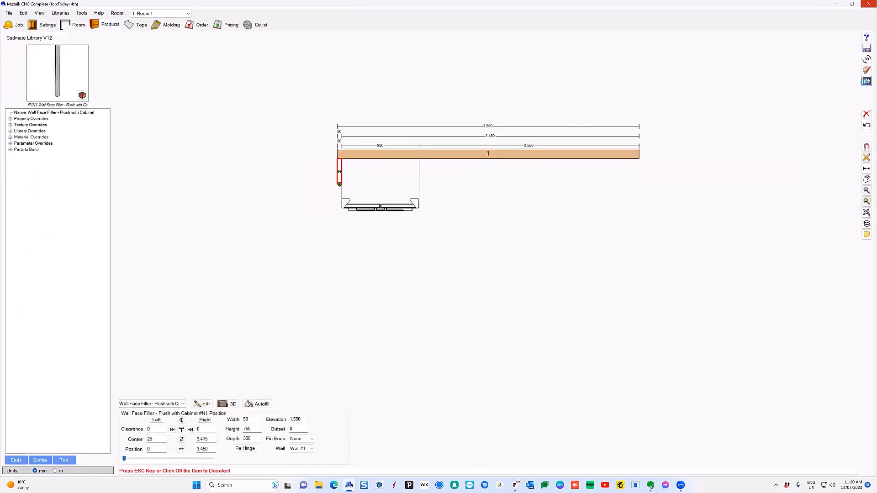
pyautogui.click(866, 81)
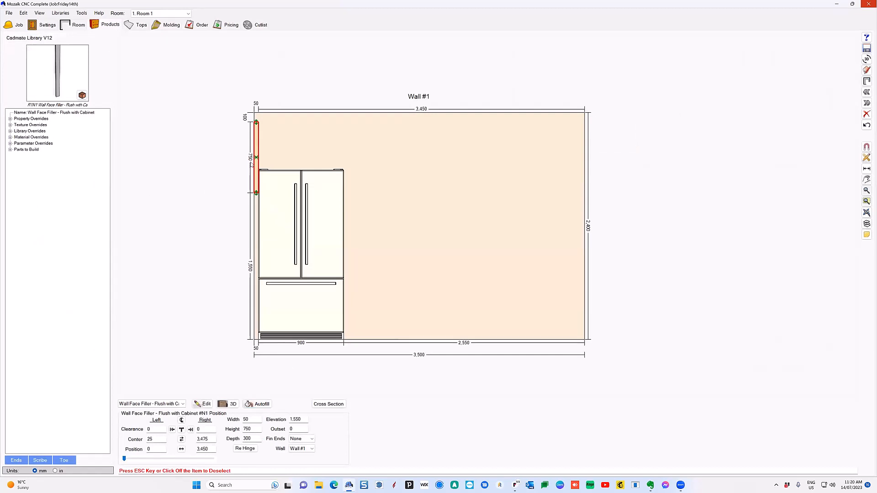
pyautogui.doubleClick(255, 438)
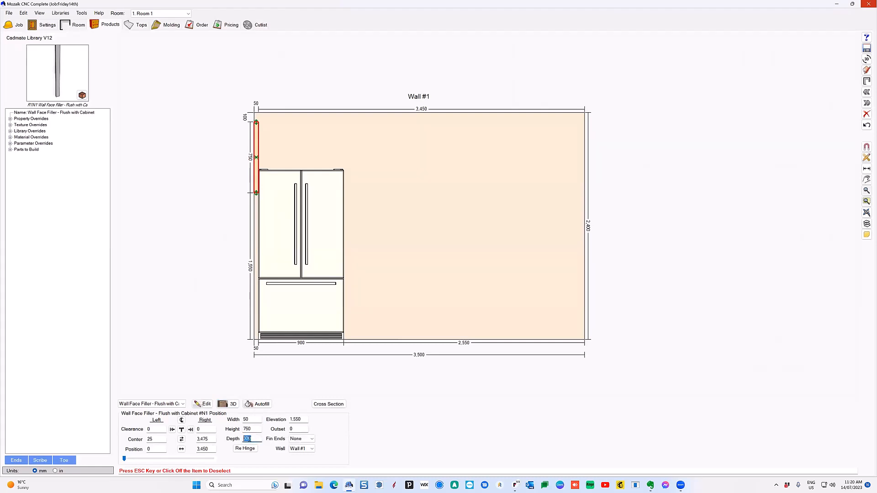
pyautogui.doubleClick(293, 429)
pyautogui.write('280')
pyautogui.moveTo(305, 430); pyautogui.dragTo(272, 431)
pyautogui.click(227, 240)
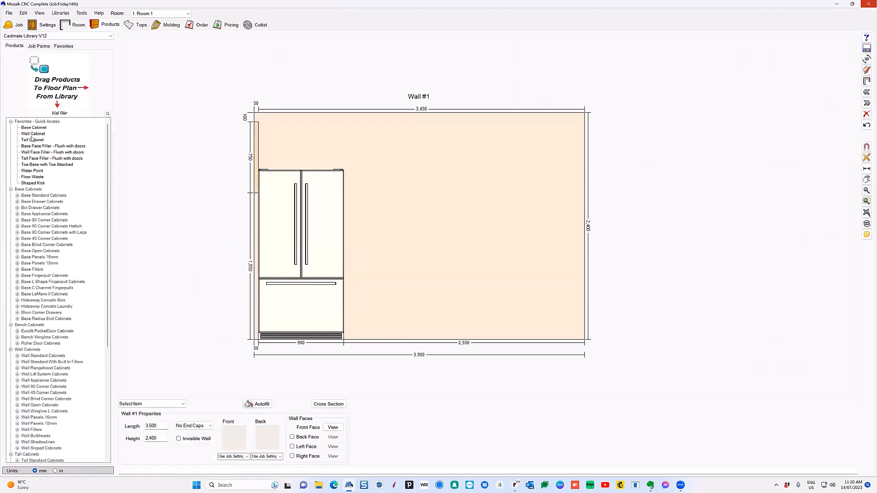
# Place a Wall Cabinet from the favorites above the fridge, accepting the height adjustment to fit over it
pyautogui.moveTo(33, 134); pyautogui.dragTo(361, 183)
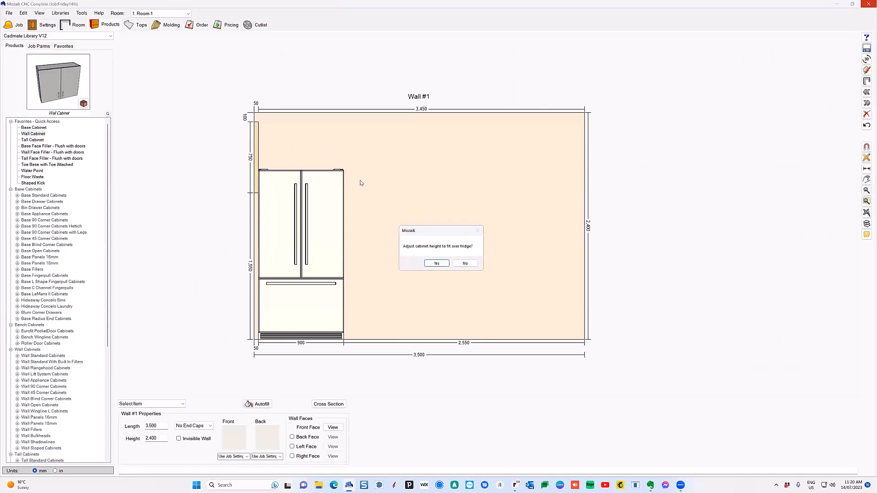
pyautogui.click(436, 264)
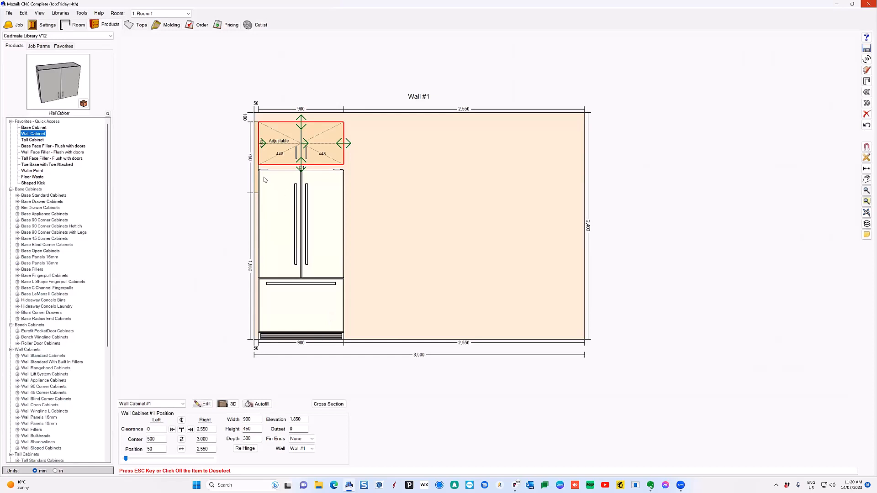
pyautogui.doubleClick(258, 429)
# Set the wall face filler's height to 450 mm to match the cabinet above the fridge
pyautogui.click(257, 183)
pyautogui.doubleClick(255, 429)
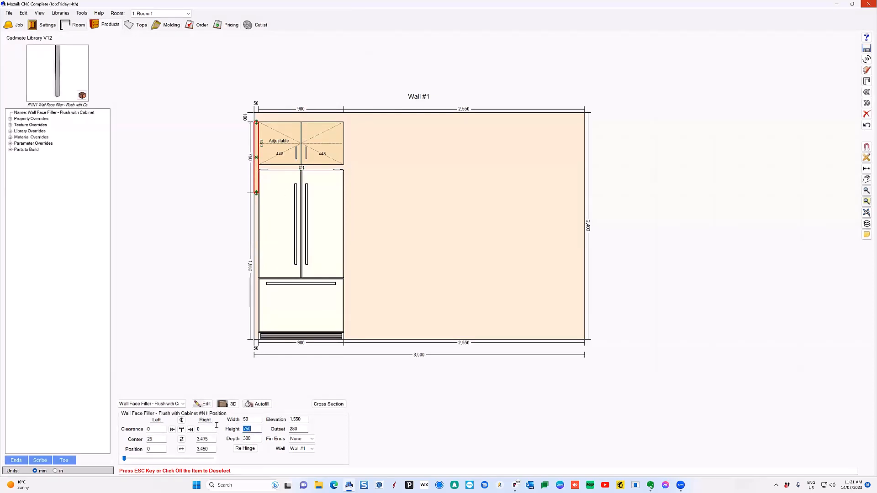
pyautogui.write('450')
pyautogui.press('Return')
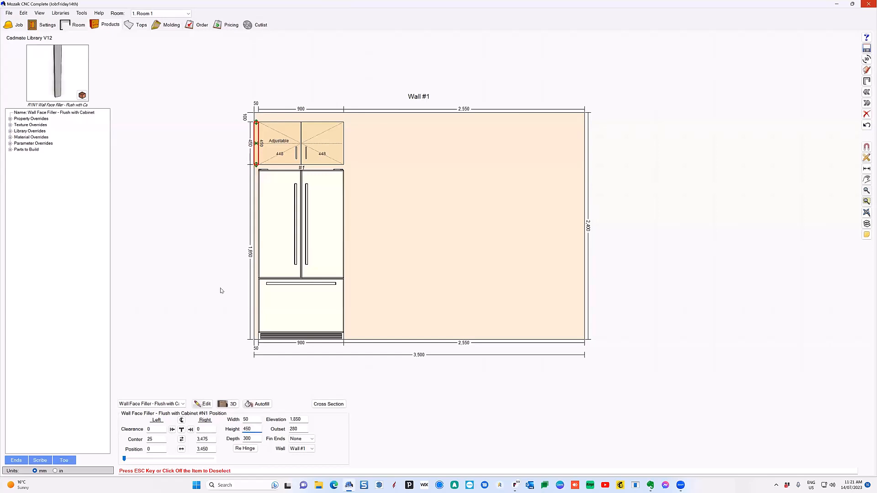
pyautogui.click(209, 215)
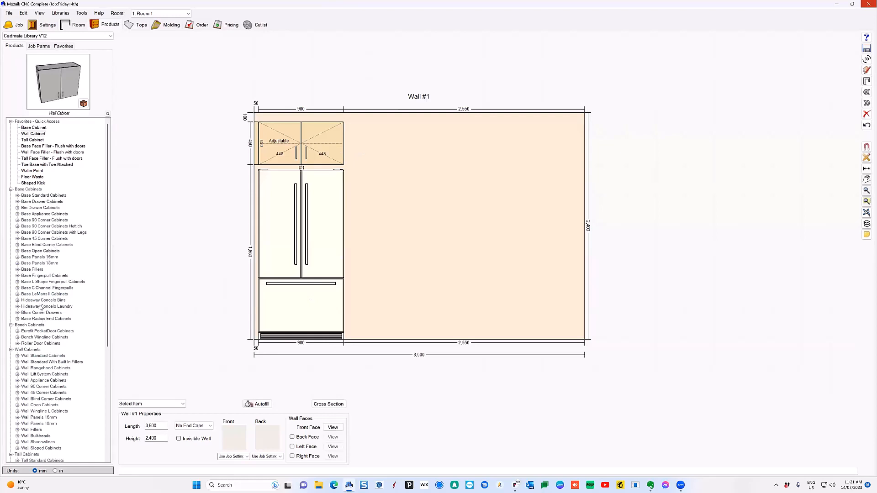
# Place a Tall Right End Panel 16mm from the Tall Panels 16mm group on the right side of the fridge
pyautogui.scroll(-5, 37, 383)
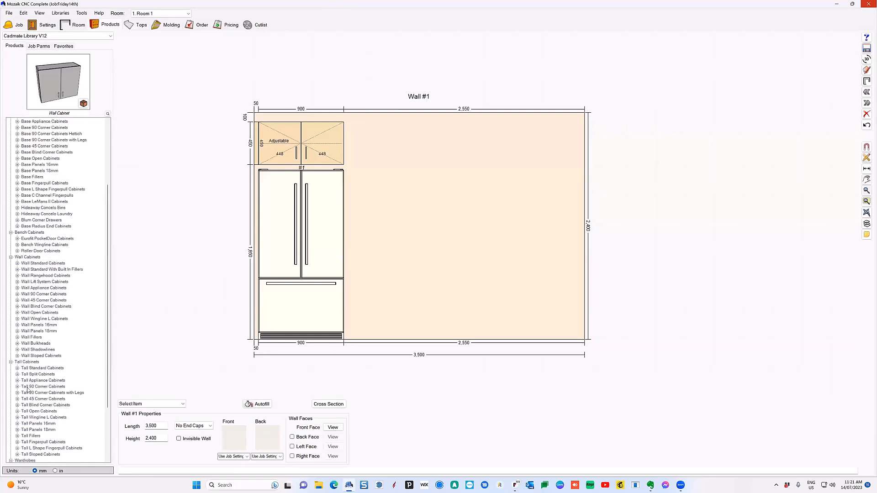
pyautogui.click(18, 424)
pyautogui.click(51, 430)
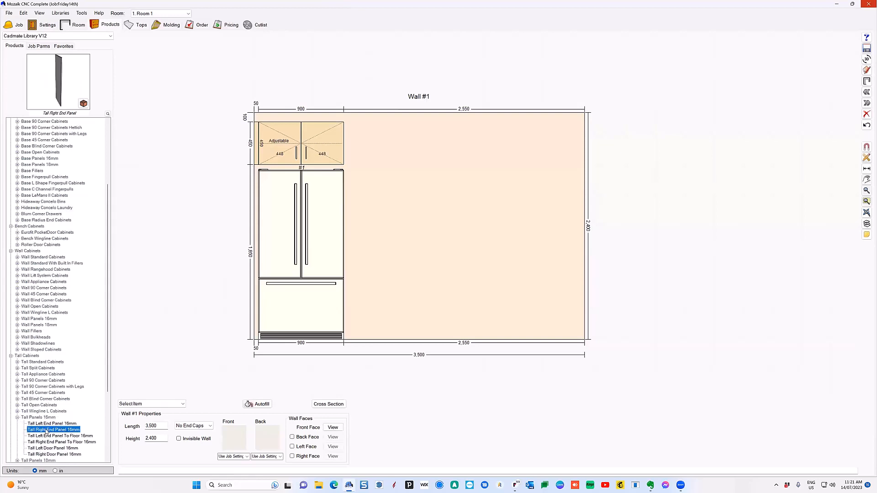
pyautogui.click(372, 290)
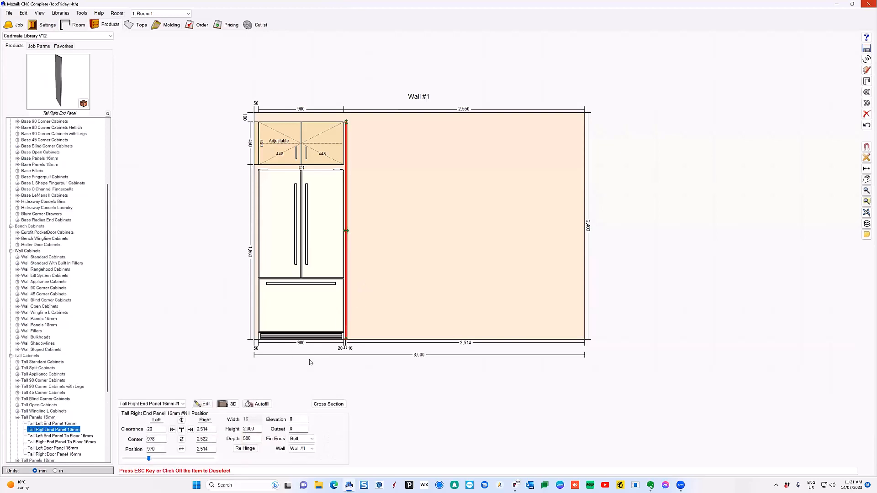
# Stretch the wall cabinet's right side to the tall end panel, making it 920 mm wide
pyautogui.click(341, 150)
pyautogui.moveTo(347, 143); pyautogui.dragTo(349, 144)
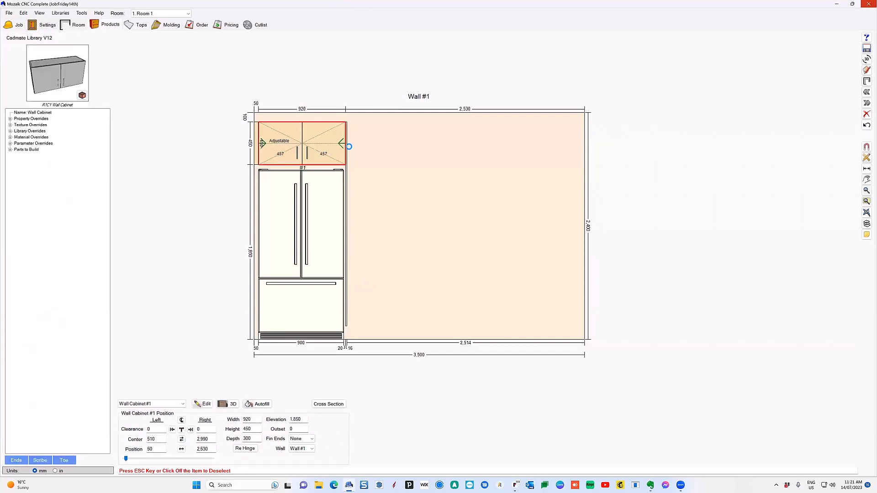
pyautogui.click(197, 170)
pyautogui.scroll(1, 317, 203)
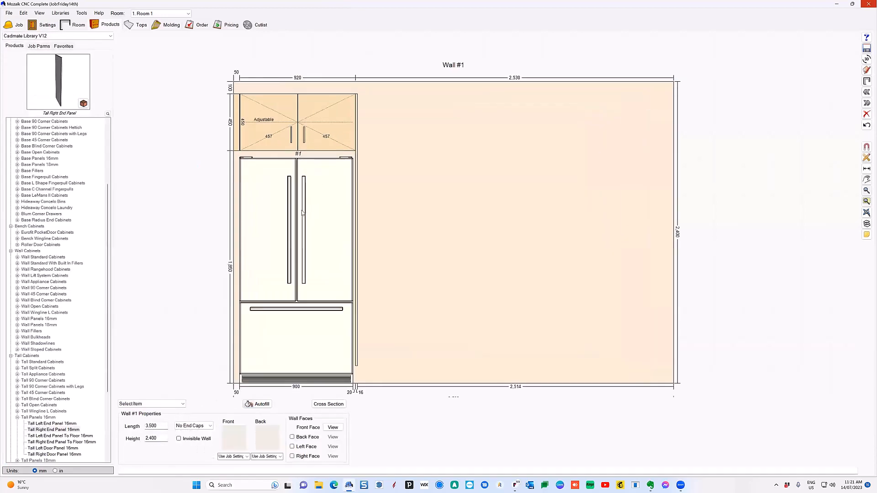
# Try centering the fridge between the wall and the end panel, and undo the move
pyautogui.click(304, 204)
pyautogui.click(210, 234)
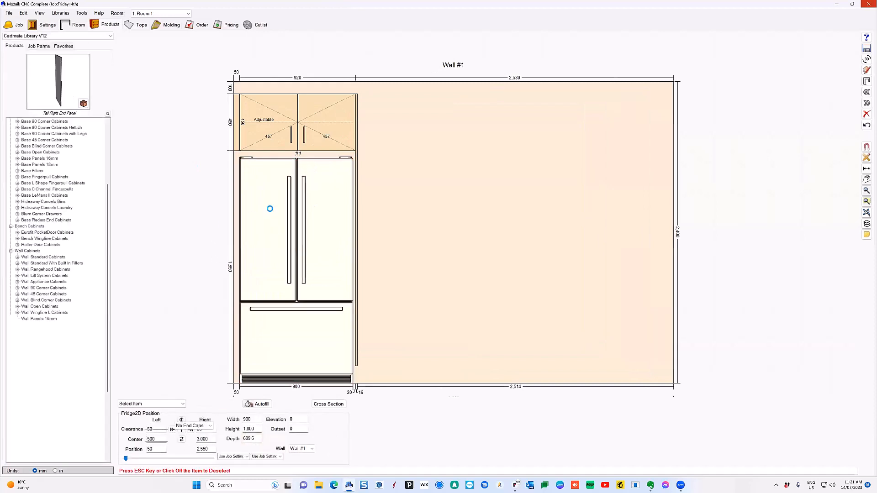
pyautogui.click(270, 208)
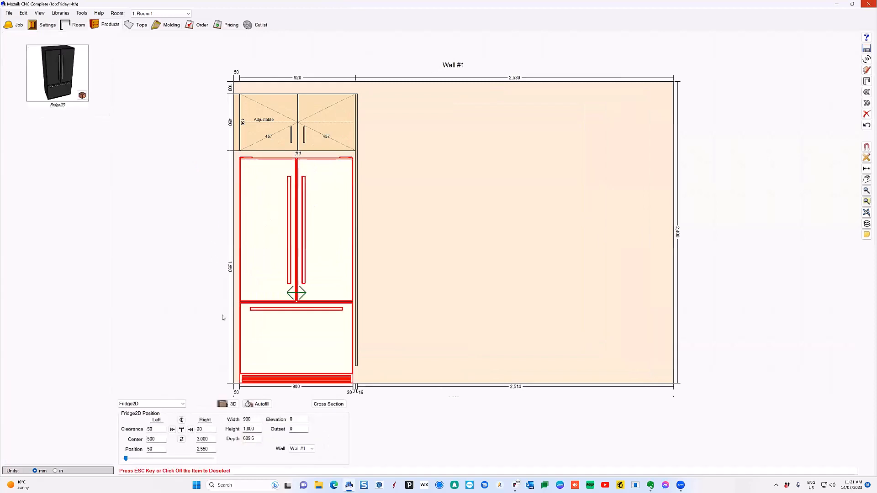
pyautogui.click(182, 430)
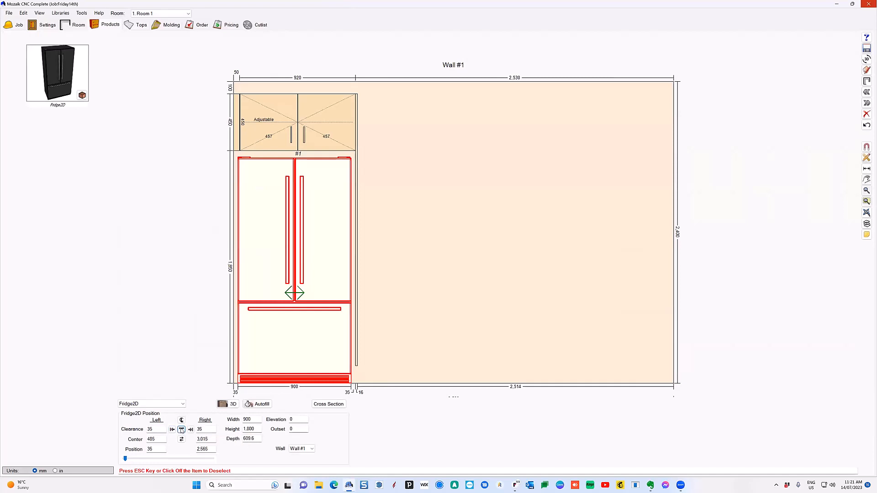
pyautogui.hotkey('ctrl', 'z')
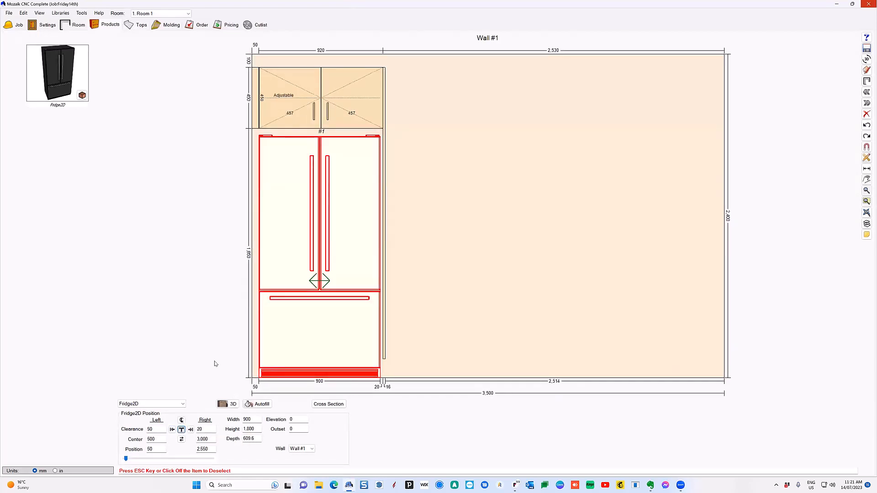
pyautogui.scroll(-2, 305, 227)
pyautogui.scroll(2, 308, 216)
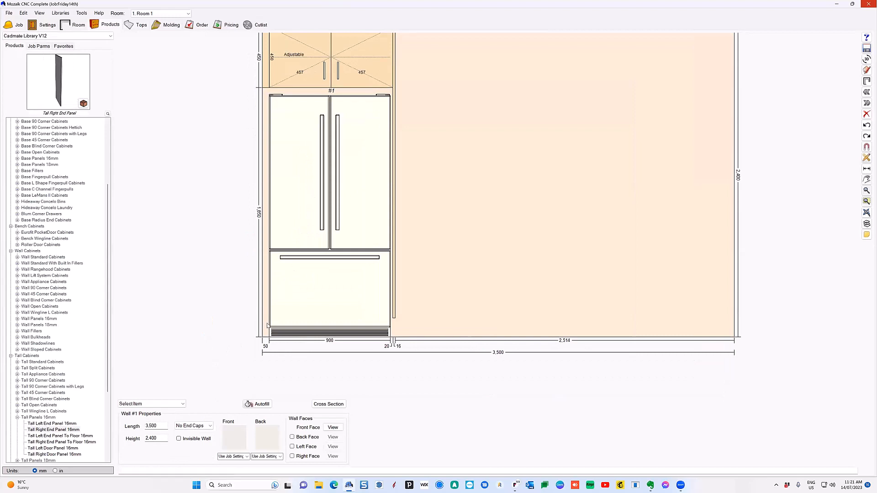
# Center the fridge in the opening between the wall and the tall end panel, with 35 mm clearance per side
pyautogui.click(352, 276)
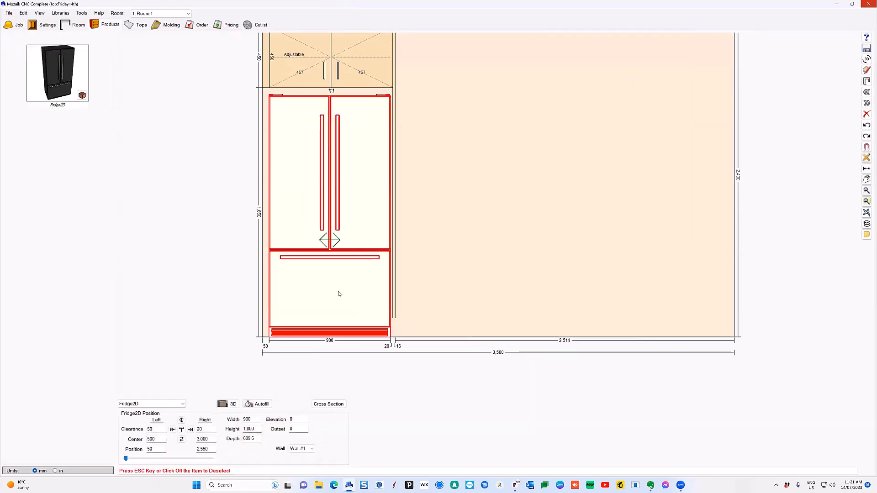
pyautogui.click(182, 429)
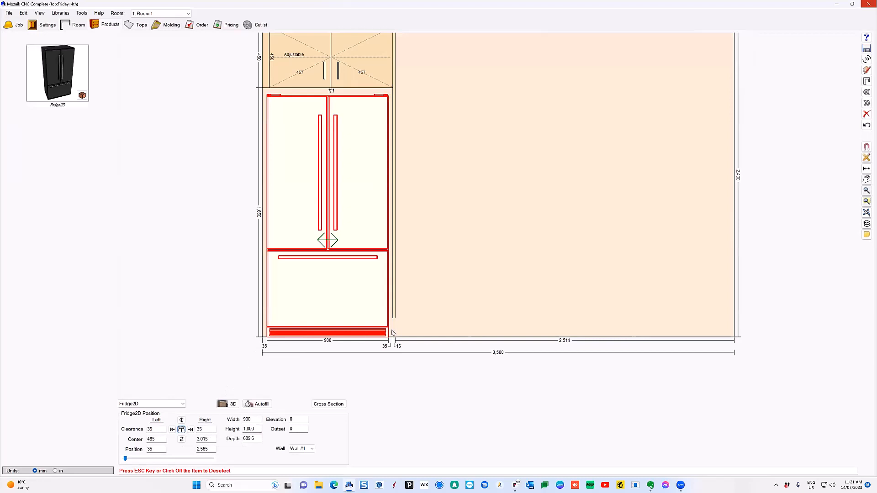
pyautogui.click(250, 274)
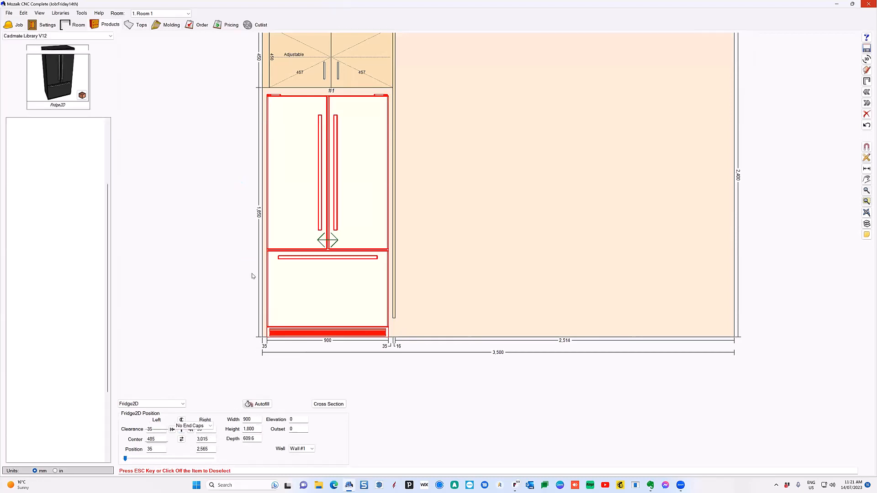
pyautogui.scroll(-1, 246, 273)
pyautogui.moveTo(218, 240); pyautogui.dragTo(240, 258, button='middle')
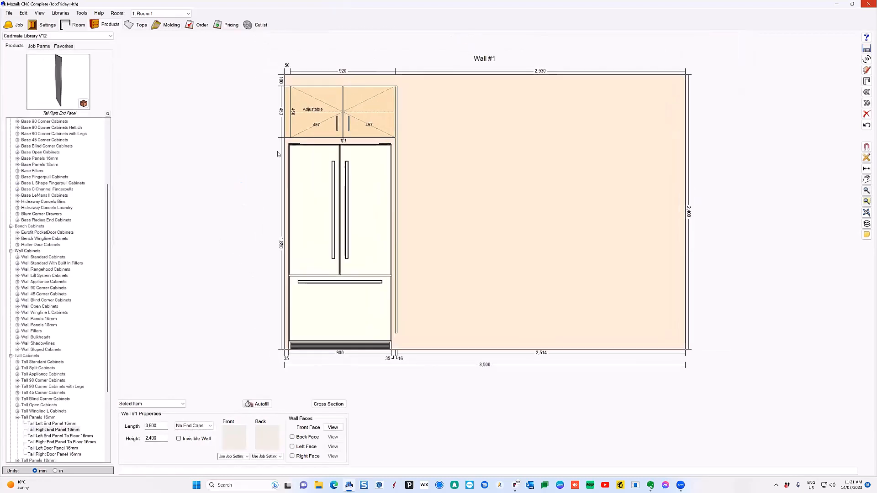
# Set the outset of the wall cabinet above the fridge to 280 mm and inspect the fridge housing in 3D
pyautogui.click(288, 130)
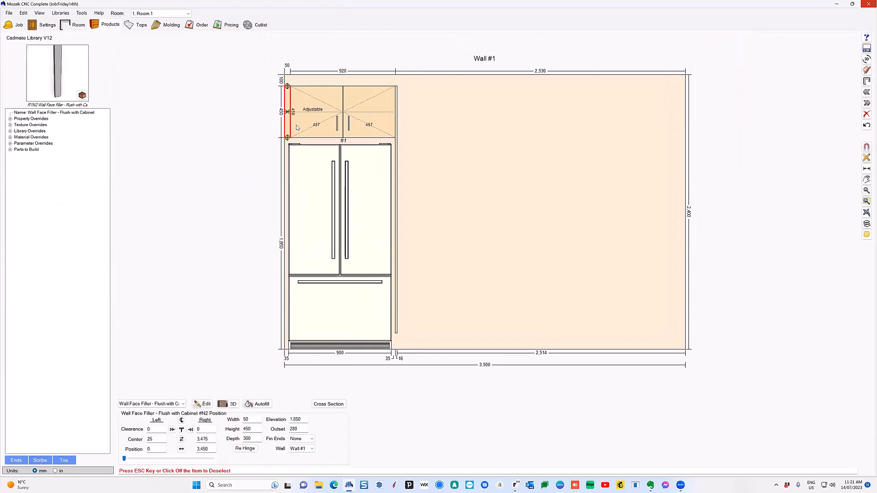
pyautogui.click(321, 123)
pyautogui.click(273, 429)
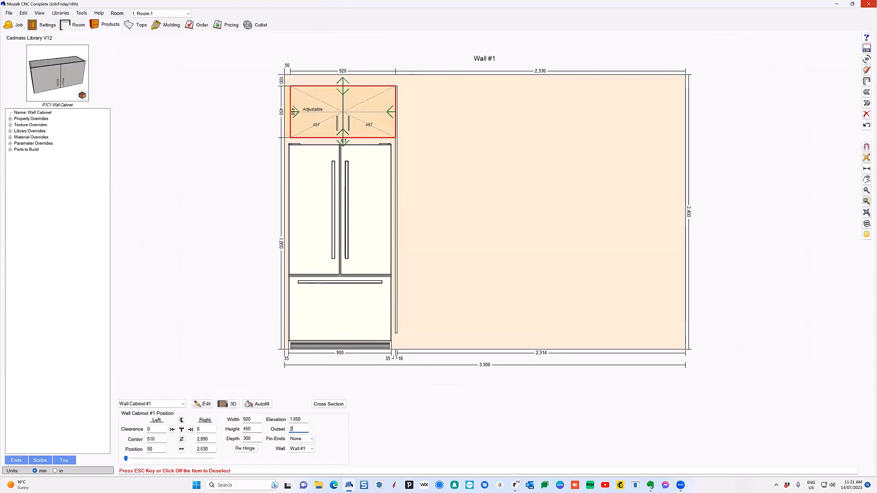
pyautogui.write('280')
pyautogui.press('Escape')
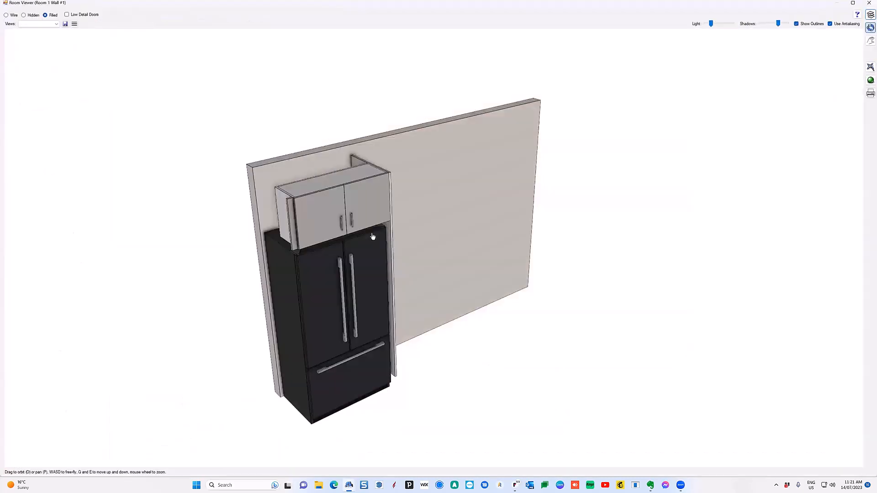
pyautogui.scroll(5, 376, 237)
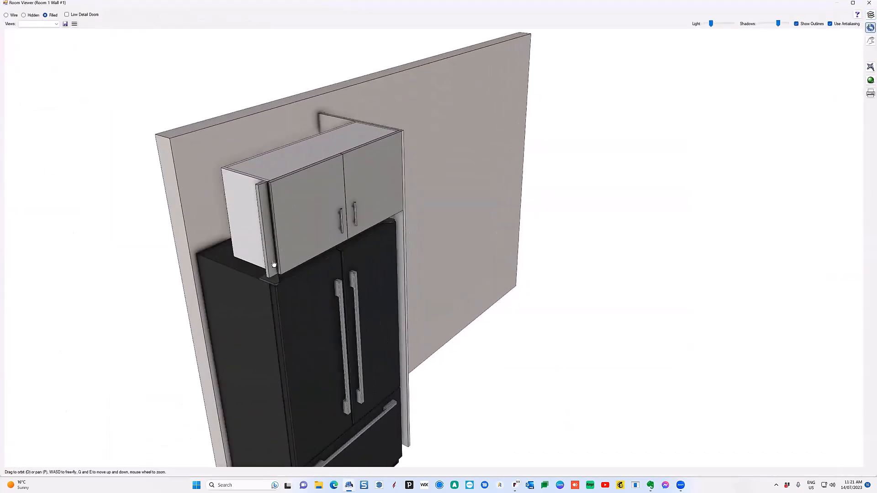
pyautogui.moveTo(324, 237)
pyautogui.mouseDown()
pyautogui.moveTo(342, 237)
pyautogui.moveTo(315, 233)
pyautogui.mouseUp()
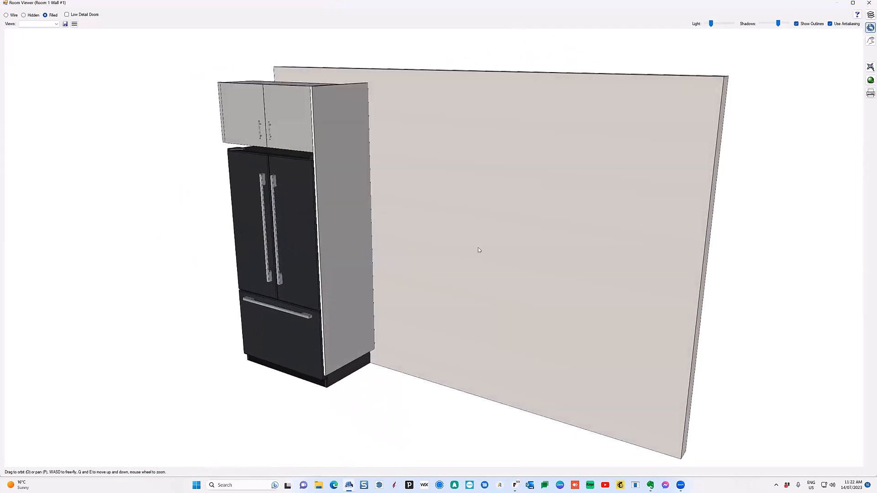
pyautogui.moveTo(366, 250); pyautogui.dragTo(399, 271)
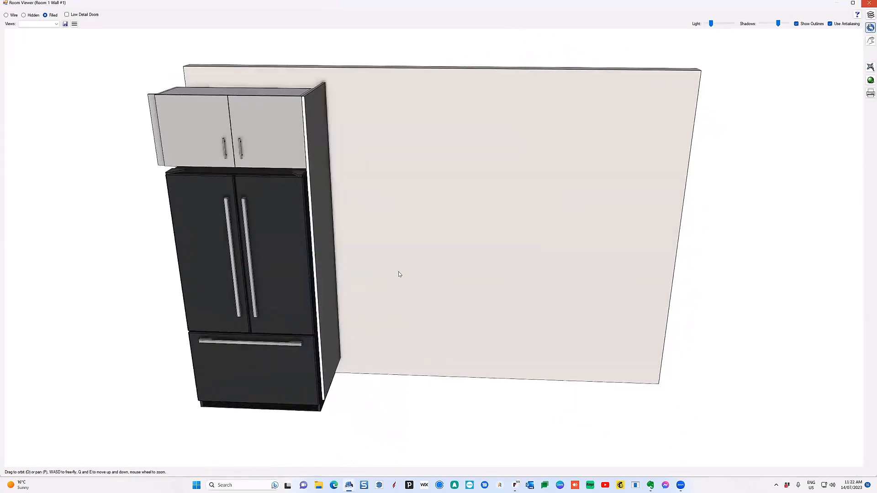
pyautogui.press('Escape')
# Replace the tall end panel beside the fridge with a Tall Right End Panel To Floor 16mm
pyautogui.click(396, 271)
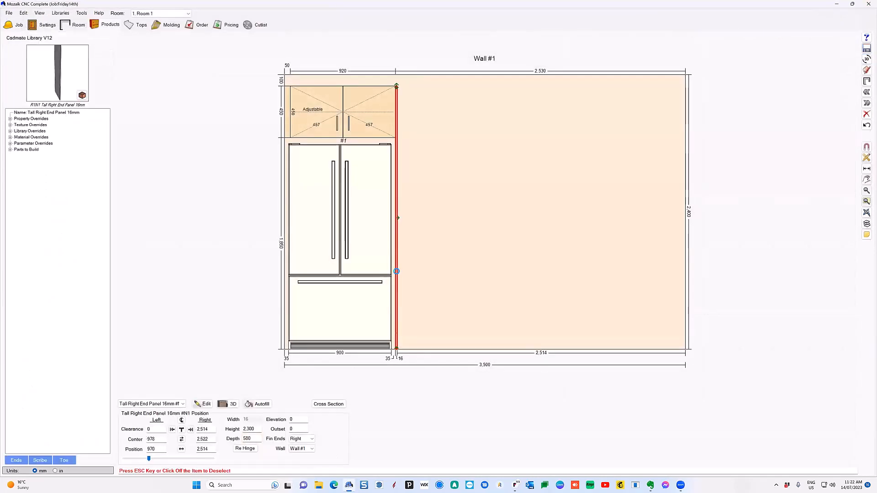
pyautogui.press('Delete')
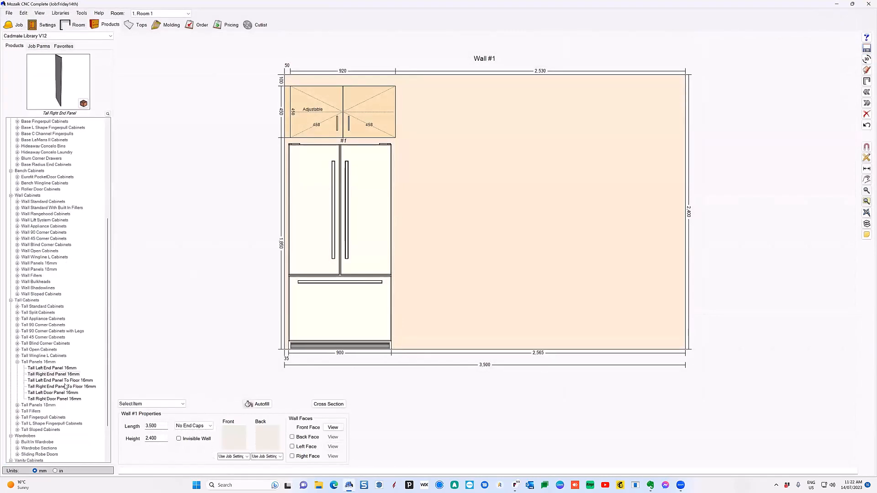
pyautogui.click(65, 386)
pyautogui.click(401, 302)
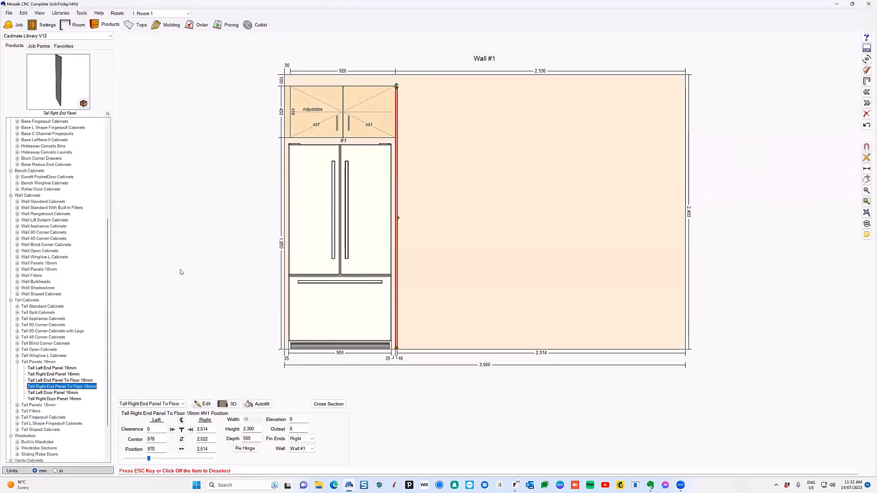
pyautogui.click(180, 272)
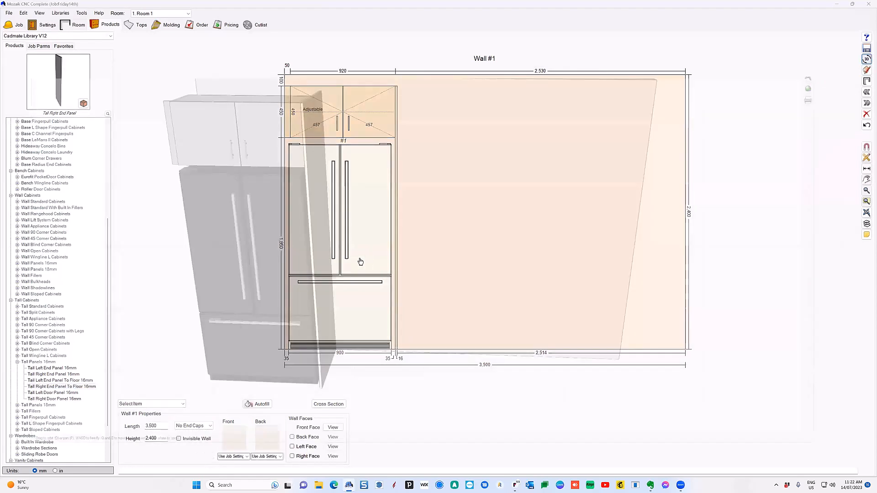
# Check the fridge housing in 3D and save the whole assembly as a favorite named Fridge LH Section
pyautogui.moveTo(325, 265); pyautogui.dragTo(452, 210)
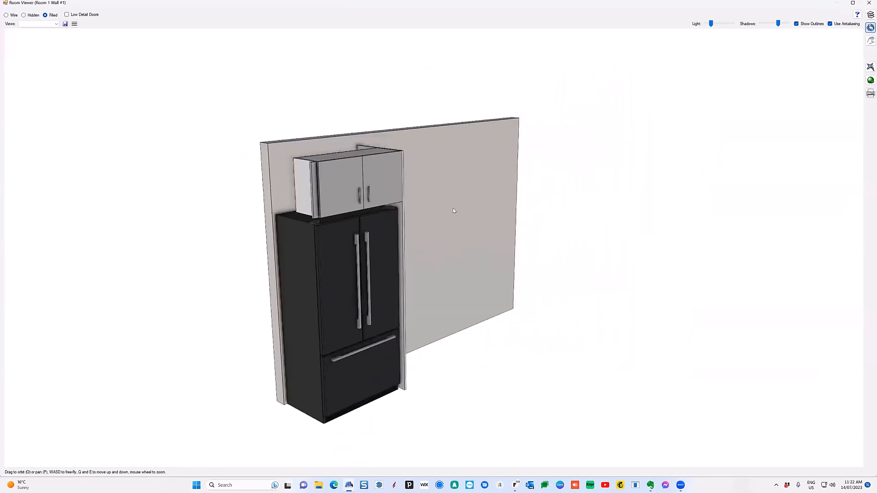
pyautogui.press('Escape')
pyautogui.moveTo(251, 71); pyautogui.dragTo(411, 368)
pyautogui.rightClick(375, 211)
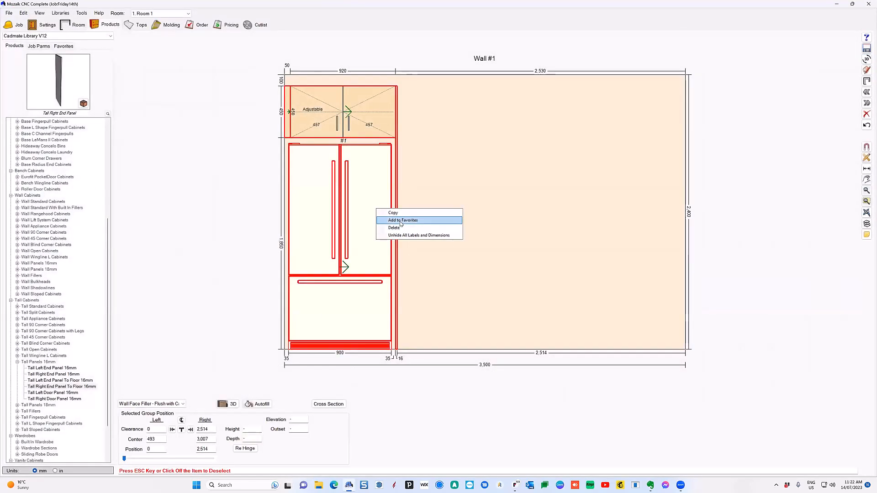
pyautogui.click(402, 219)
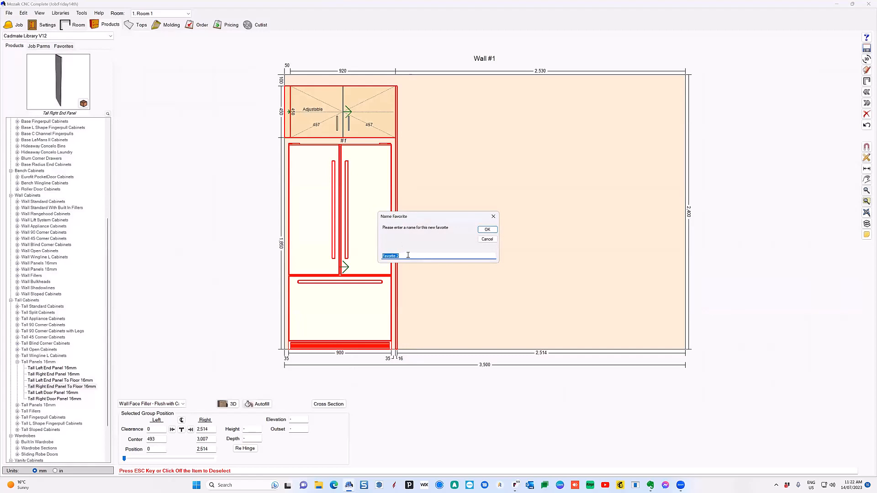
pyautogui.write('Fridge LH Section')
pyautogui.click(487, 229)
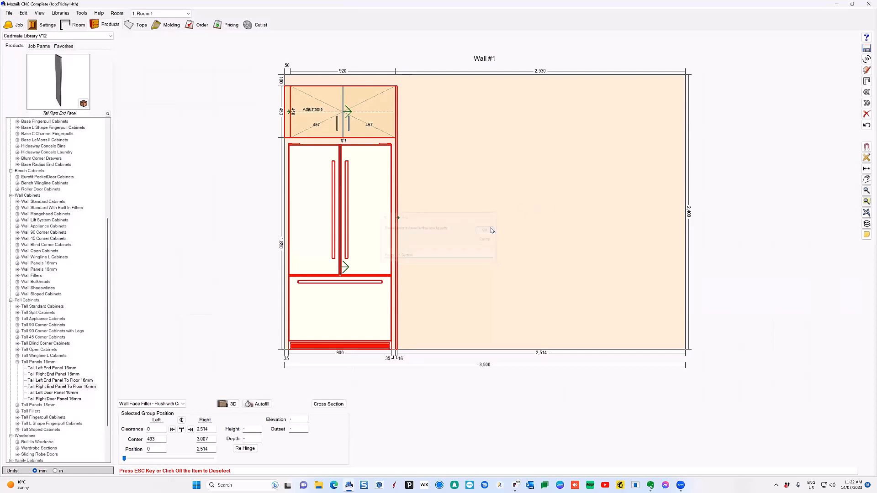
# Delete the fridge housing from Wall #1 and place the Fridge LH Section favorite on the empty wall
pyautogui.click(67, 46)
pyautogui.click(32, 73)
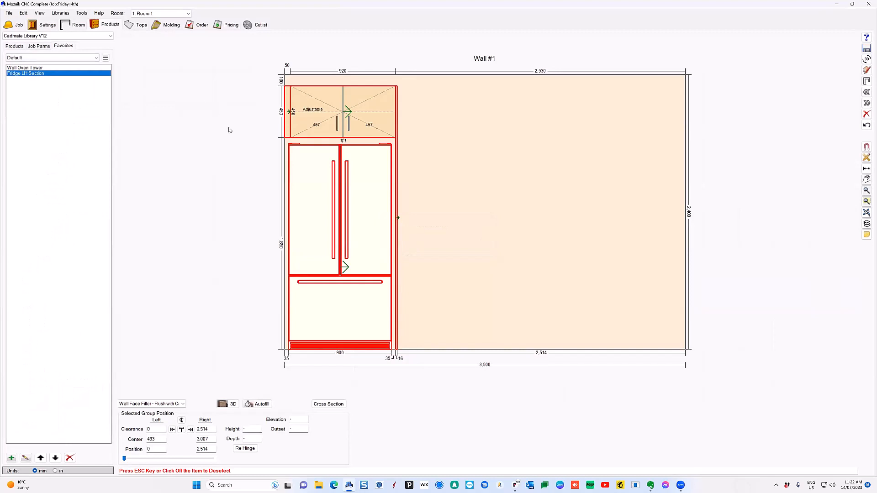
pyautogui.click(228, 110)
pyautogui.moveTo(234, 70); pyautogui.dragTo(483, 380)
pyautogui.press('Delete')
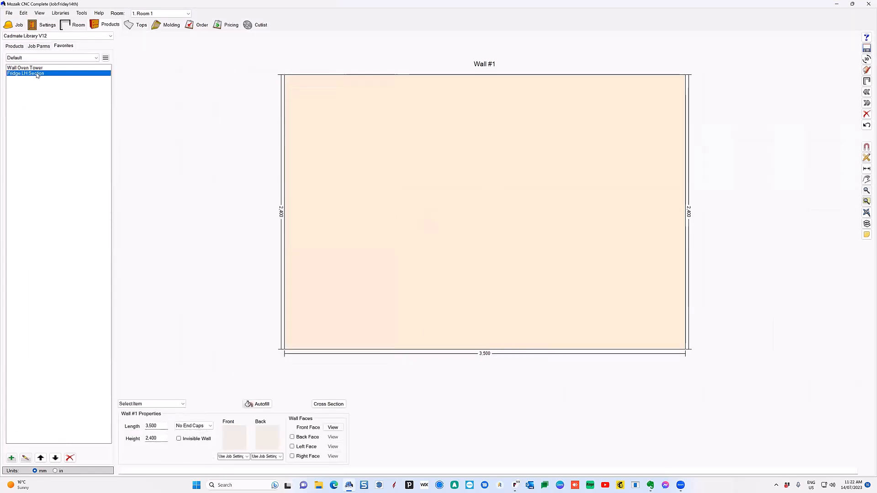
pyautogui.moveTo(37, 75); pyautogui.dragTo(367, 297)
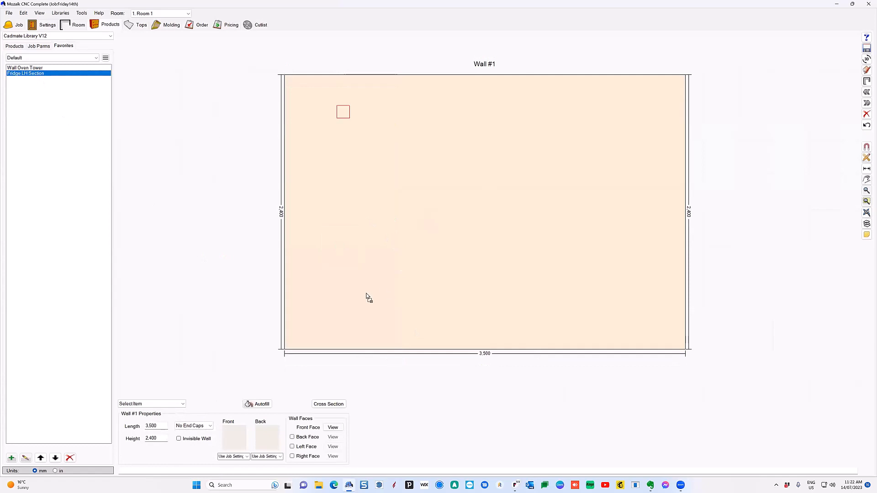
pyautogui.click(251, 277)
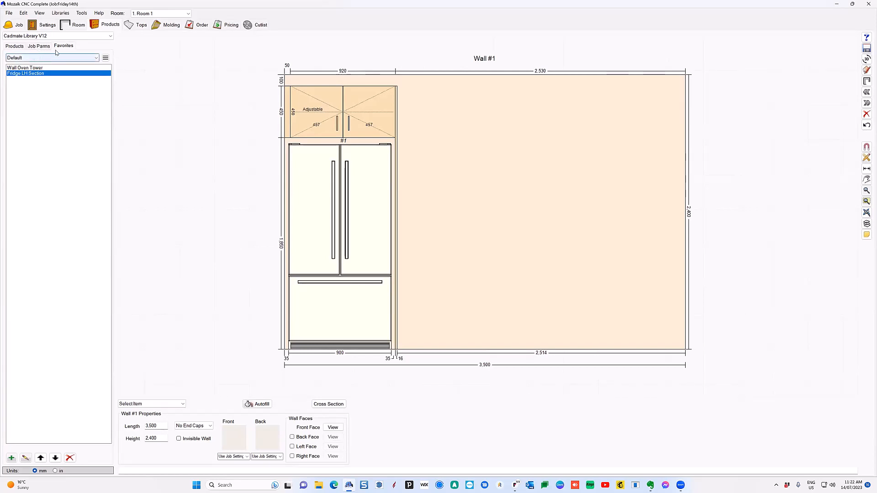
# Create a new favorites category named Fridge Sections
pyautogui.click(89, 59)
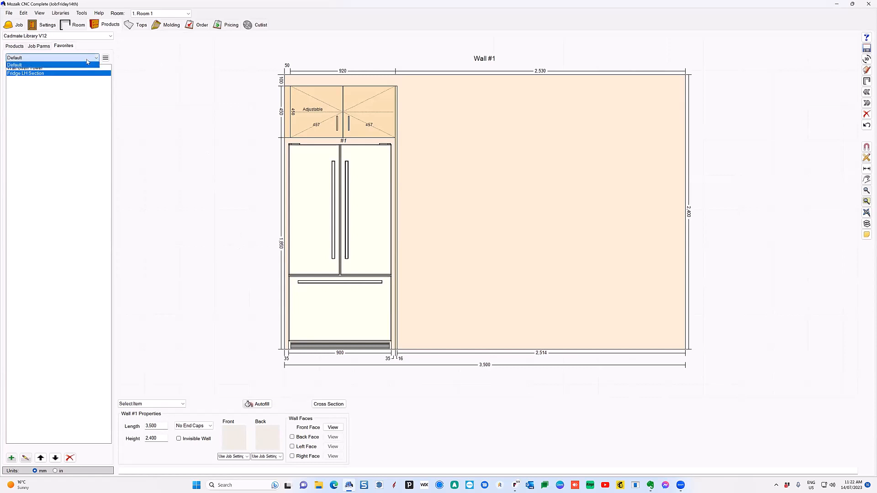
pyautogui.click(89, 87)
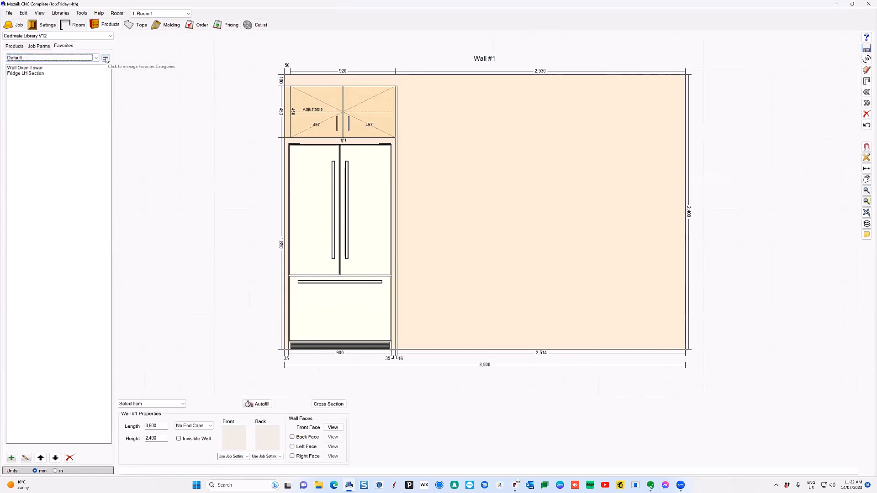
pyautogui.click(105, 58)
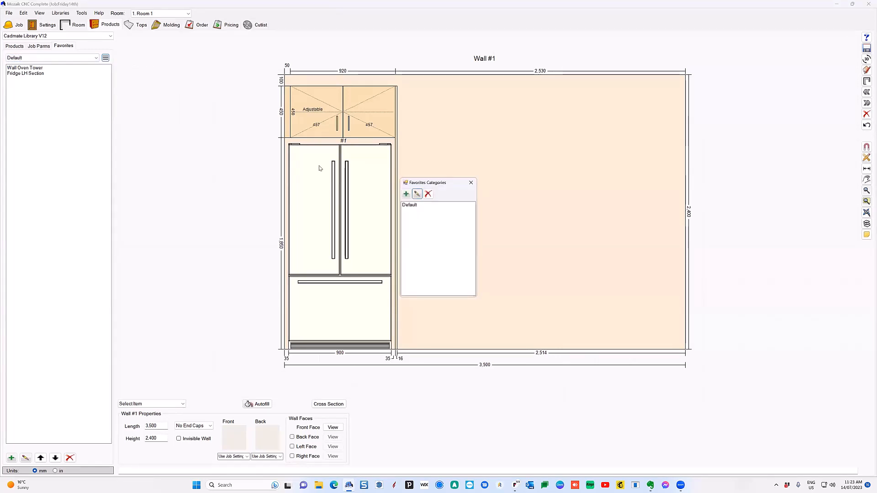
pyautogui.click(406, 194)
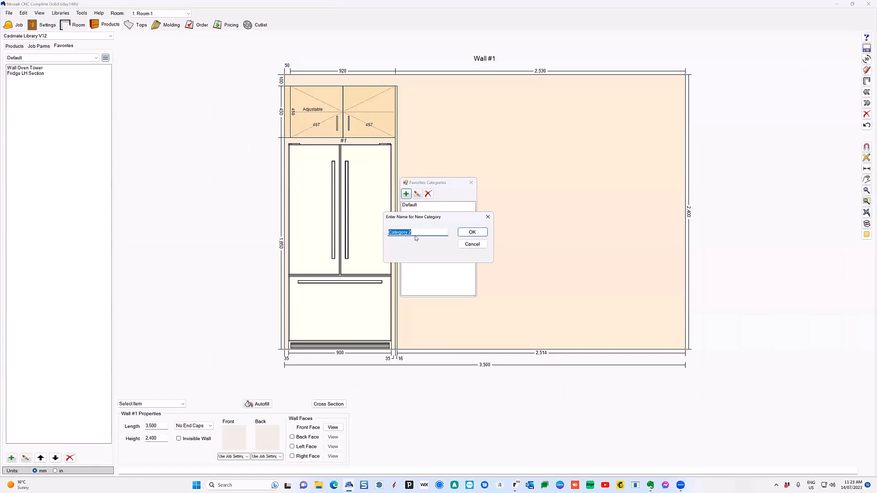
pyautogui.write('Fridge Sections')
pyautogui.click(470, 232)
pyautogui.click(420, 211)
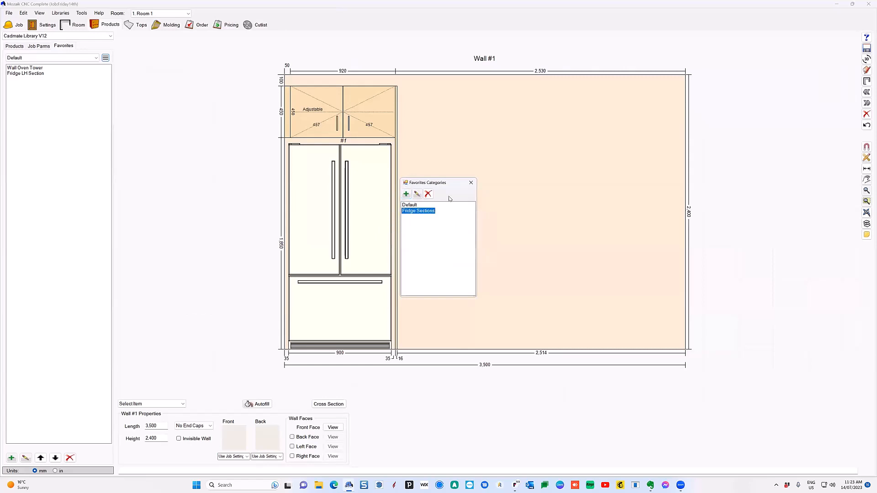
pyautogui.click(470, 183)
pyautogui.click(34, 74)
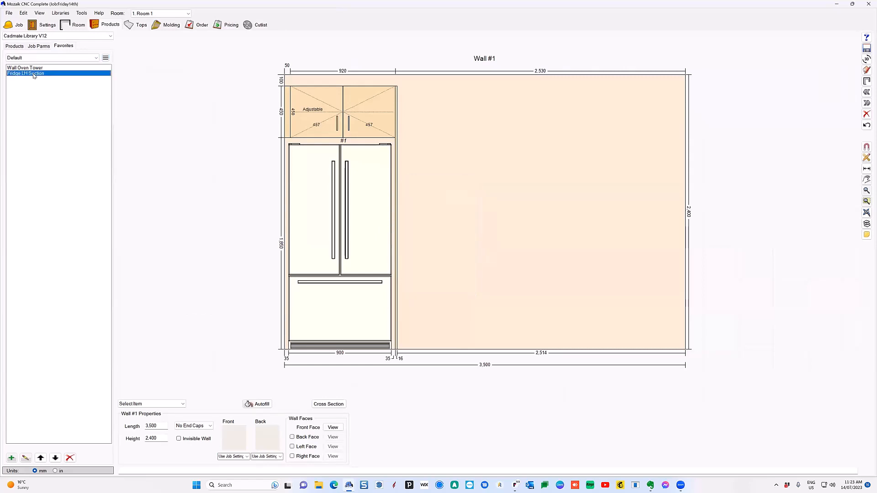
pyautogui.click(25, 457)
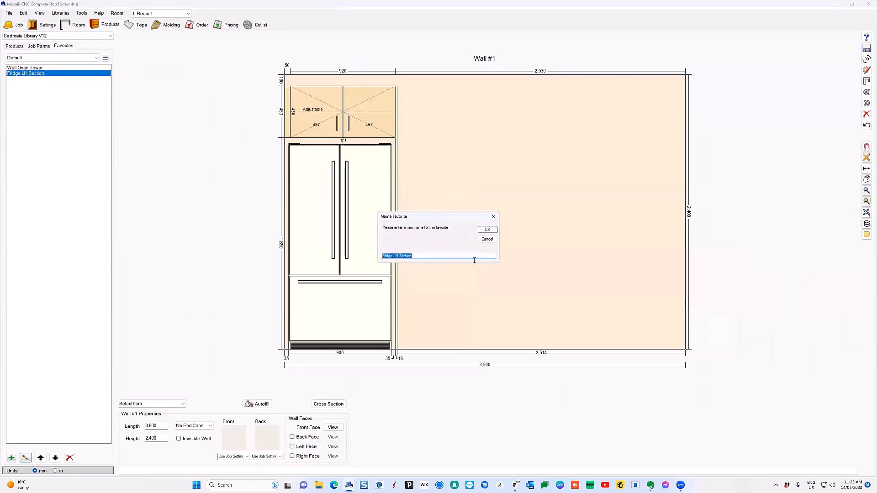
pyautogui.click(487, 239)
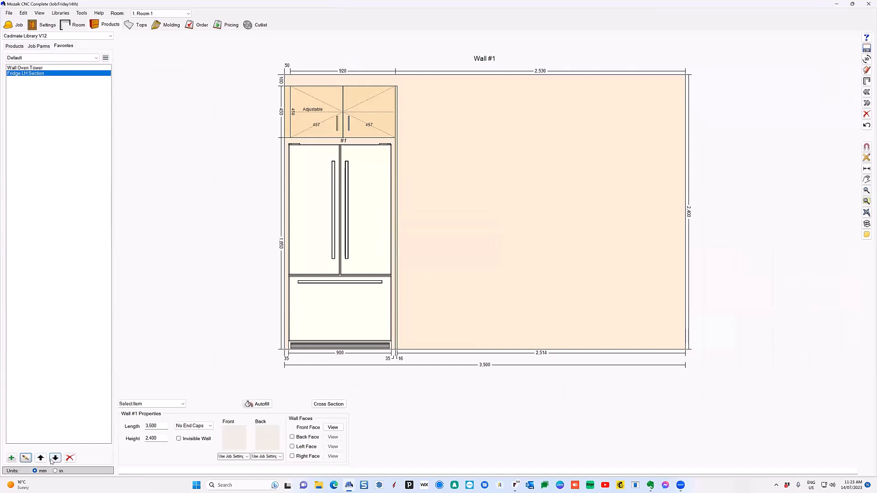
# Add the whole fridge housing to the Fridge Sections favorites category, keeping the suggested favorite name
pyautogui.click(96, 58)
pyautogui.click(28, 69)
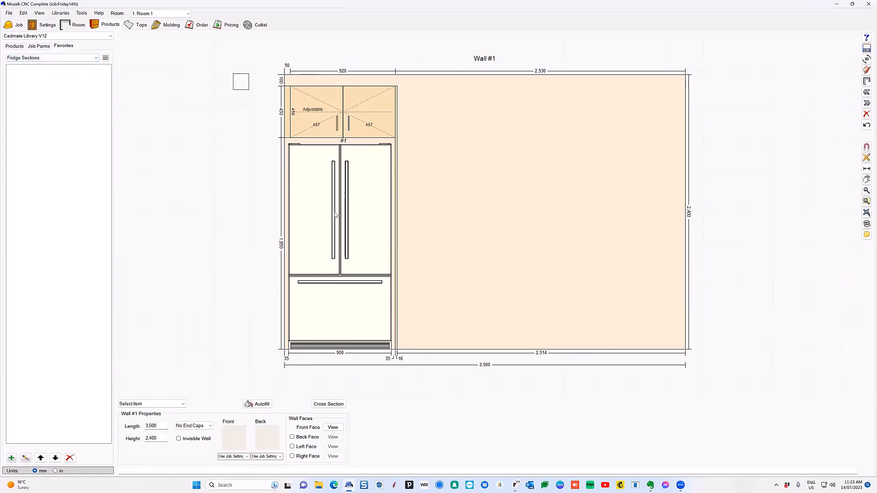
pyautogui.moveTo(336, 214); pyautogui.dragTo(413, 376)
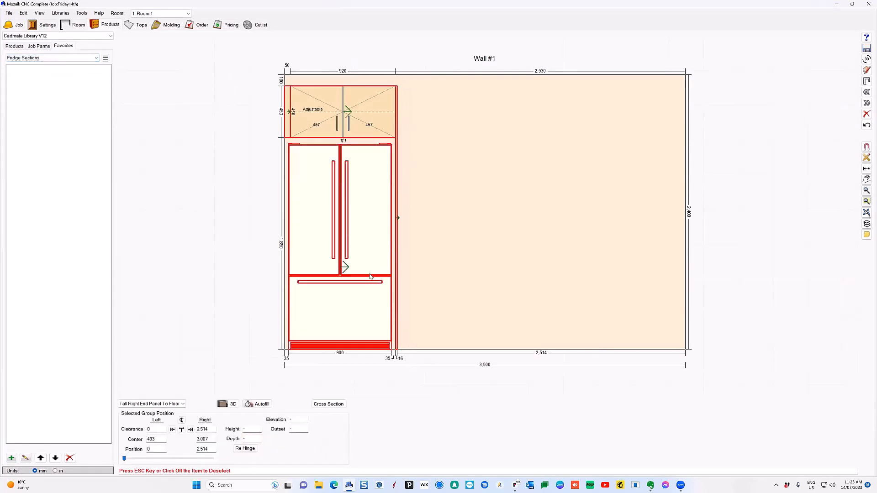
pyautogui.rightClick(368, 232)
pyautogui.click(397, 242)
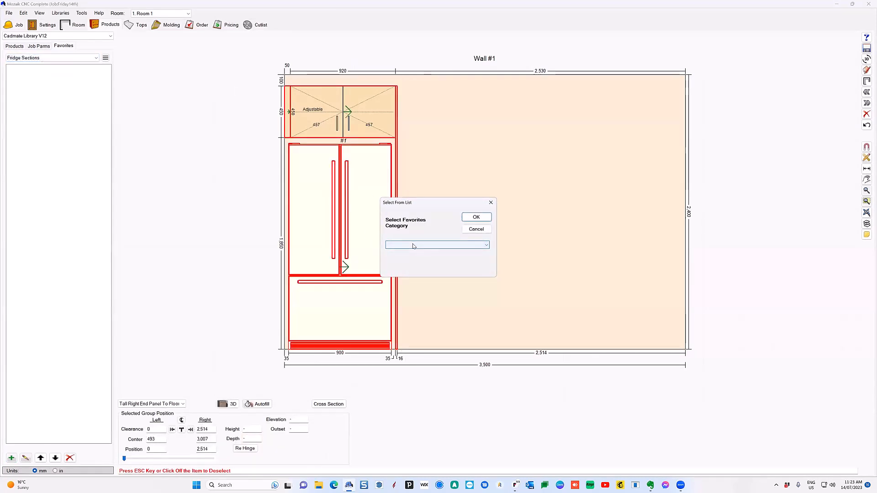
pyautogui.click(396, 245)
pyautogui.click(402, 256)
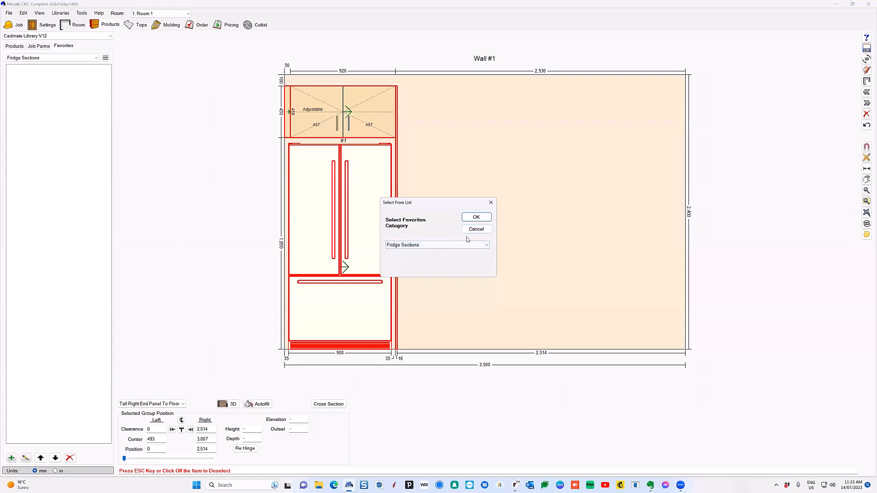
pyautogui.click(462, 246)
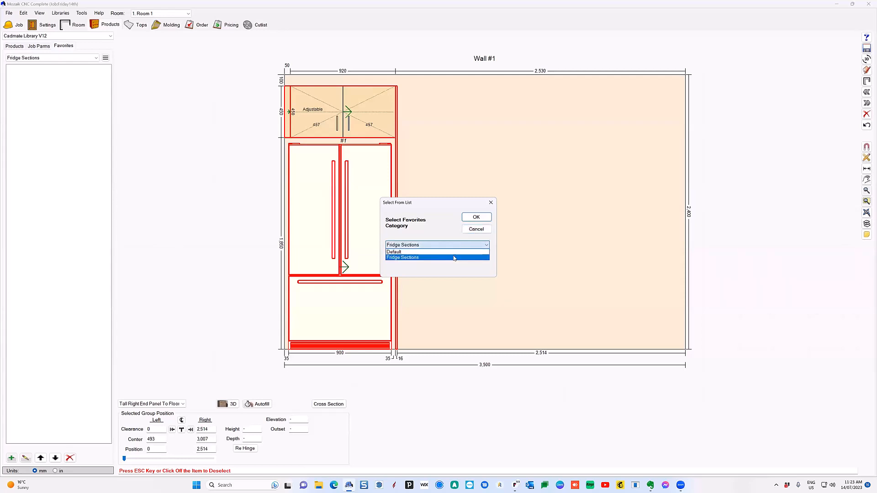
pyautogui.click(454, 258)
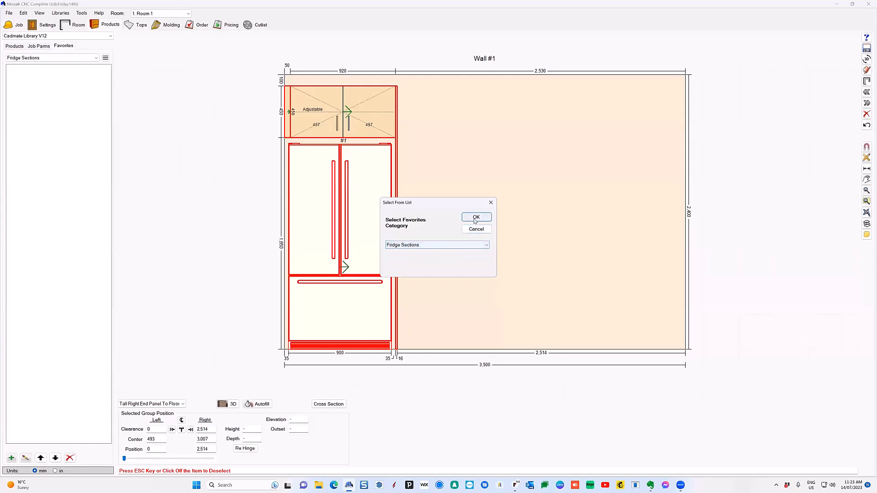
pyautogui.click(476, 217)
pyautogui.click(482, 230)
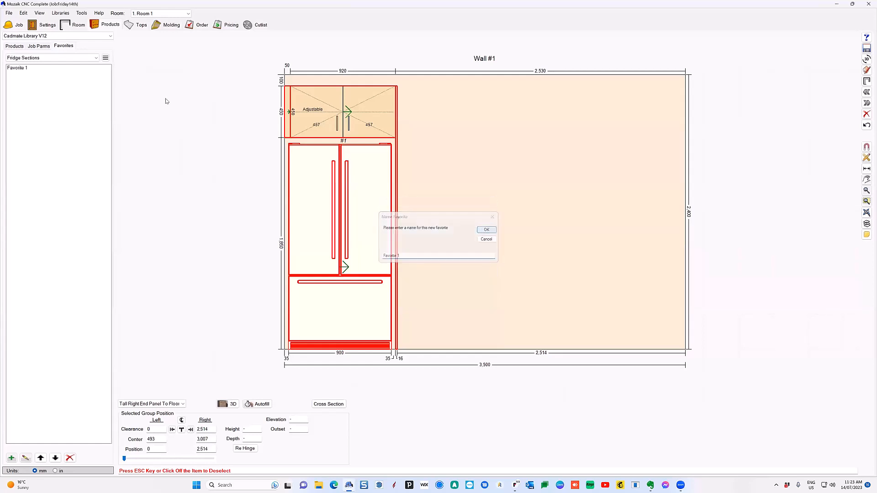
# Delete the Fridge LH Section favorite from the Default category and return to the Fridge Sections category
pyautogui.click(28, 58)
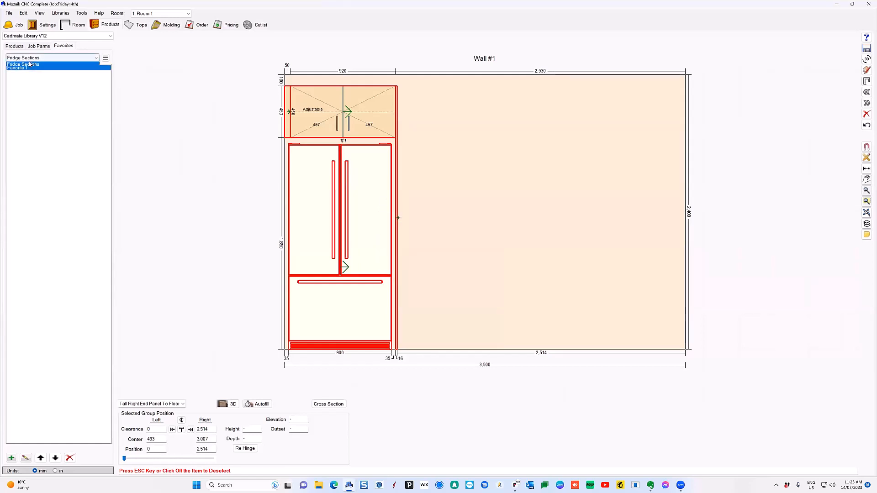
pyautogui.click(28, 65)
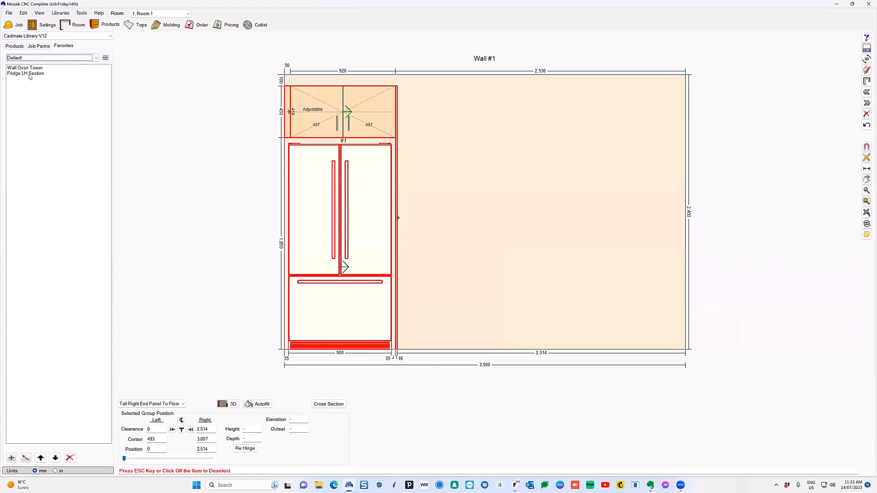
pyautogui.click(30, 74)
pyautogui.click(70, 458)
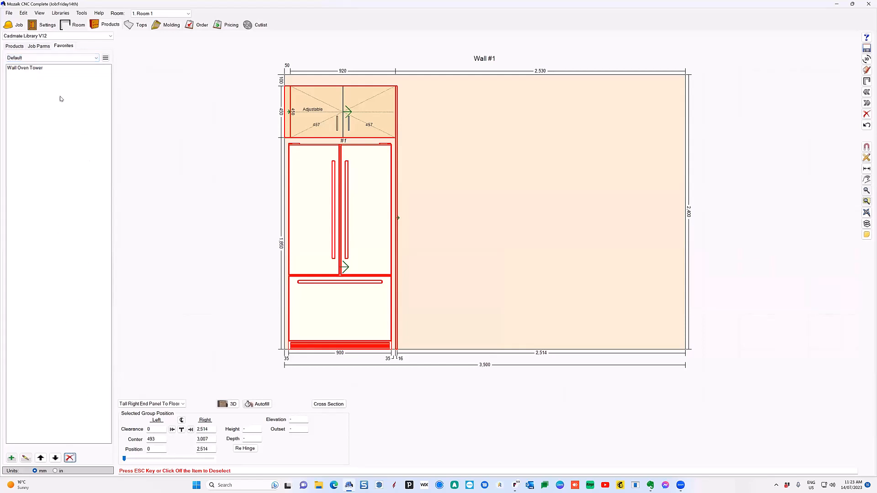
pyautogui.click(54, 58)
pyautogui.click(28, 70)
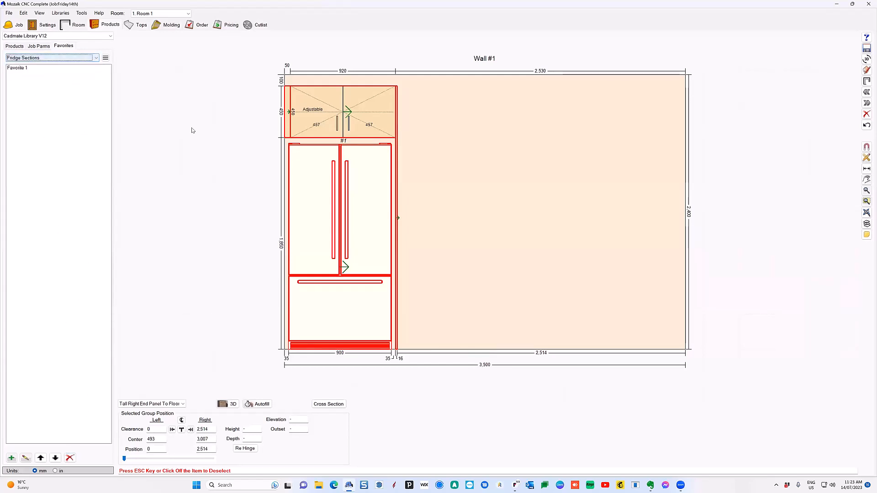
pyautogui.click(225, 155)
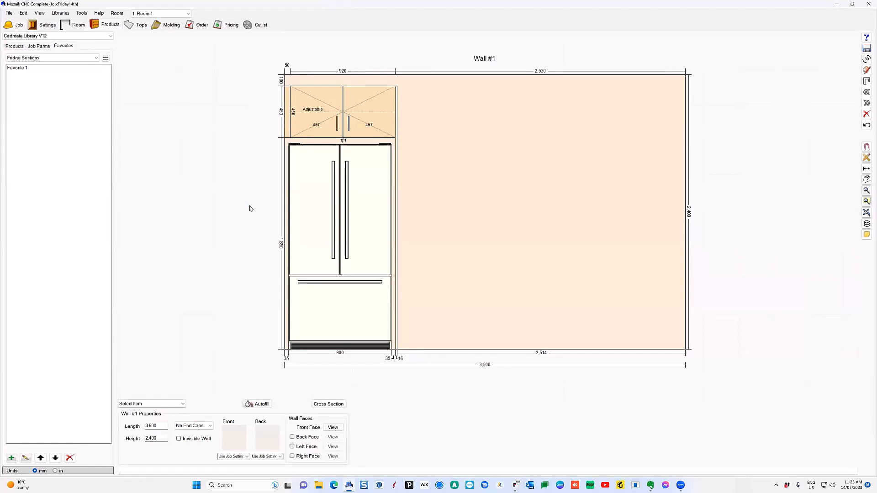
# Open the library parameters for Cadmate Library V12 from the product library editor
pyautogui.scroll(-1, 249, 208)
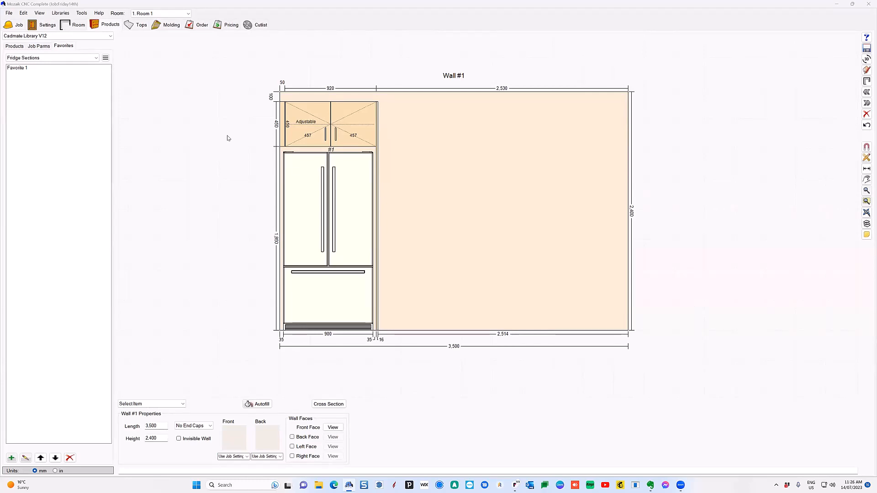
pyautogui.click(61, 13)
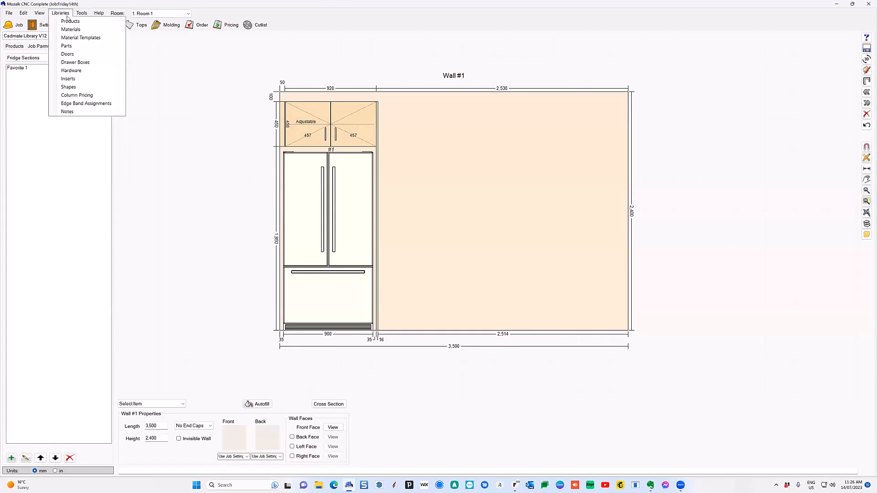
pyautogui.click(69, 21)
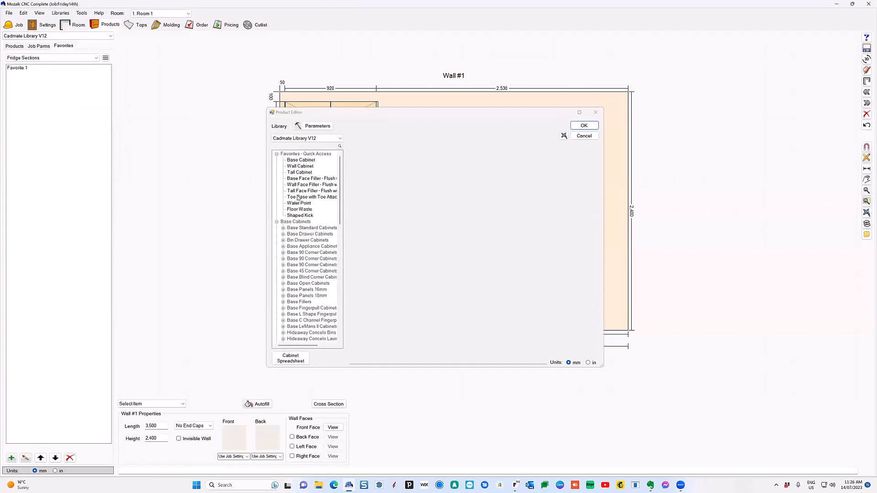
pyautogui.click(313, 127)
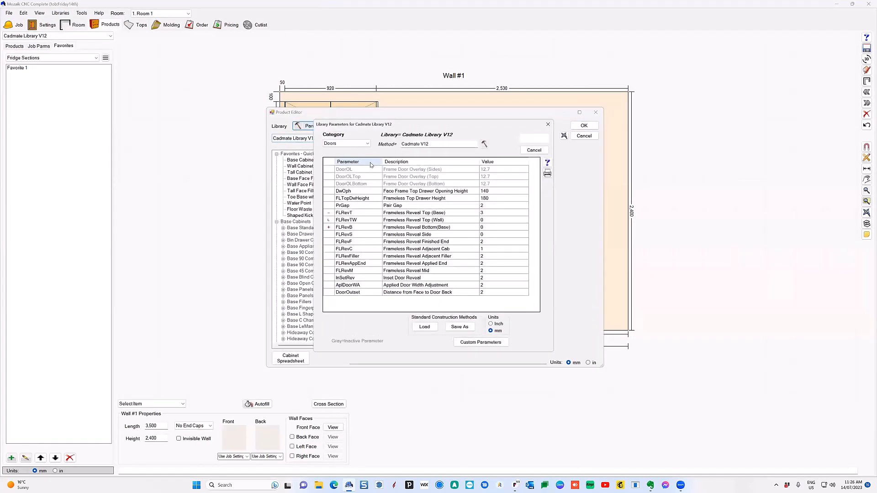
pyautogui.click(355, 142)
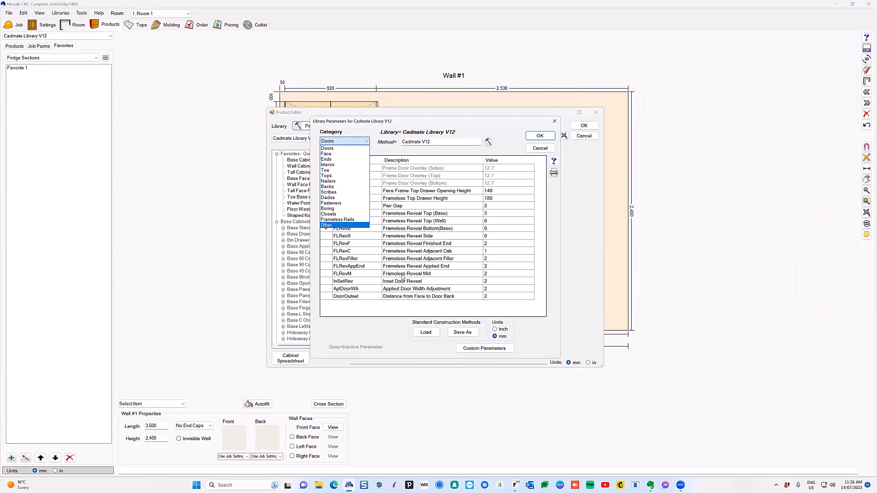
pyautogui.click(456, 337)
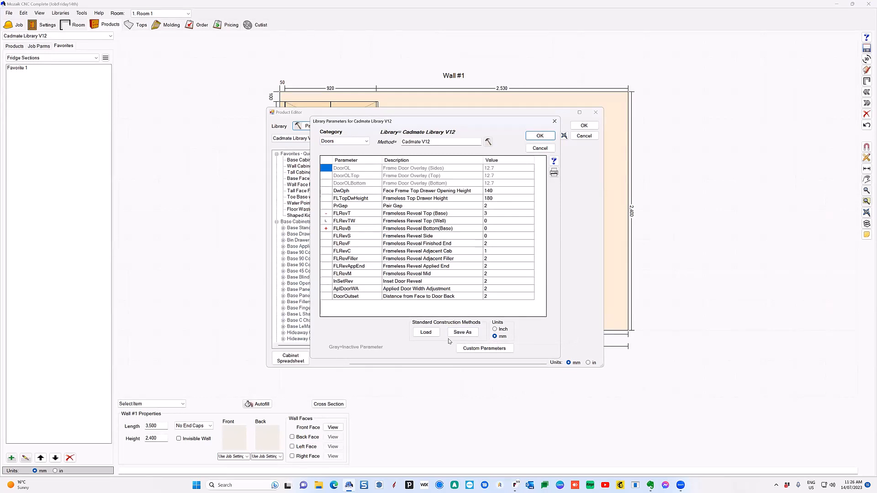
# Review the Frameless Rails parameters and read through the full list of parameters in the Other category
pyautogui.click(361, 145)
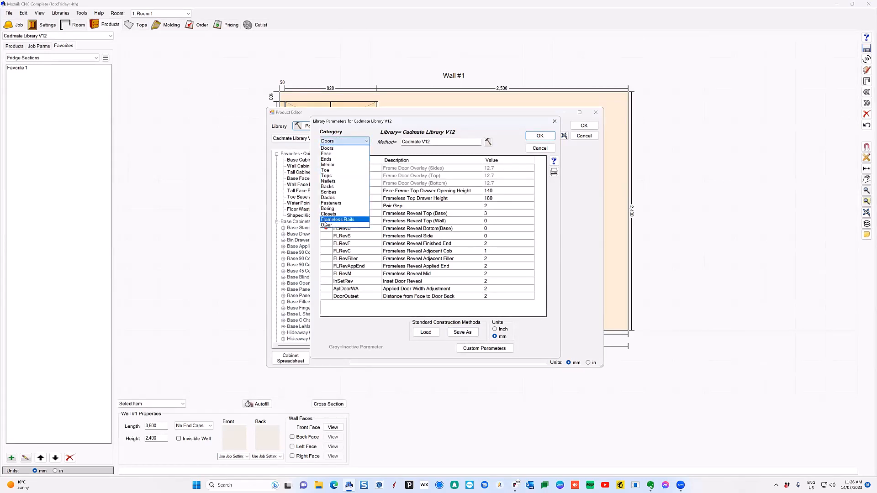
pyautogui.click(343, 219)
pyautogui.click(344, 141)
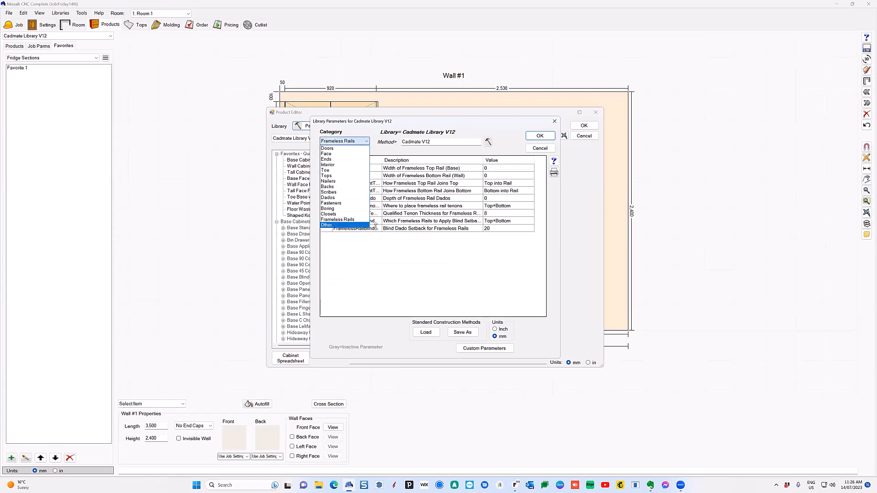
pyautogui.click(342, 225)
pyautogui.scroll(-3, 473, 236)
pyautogui.scroll(-3, 473, 236)
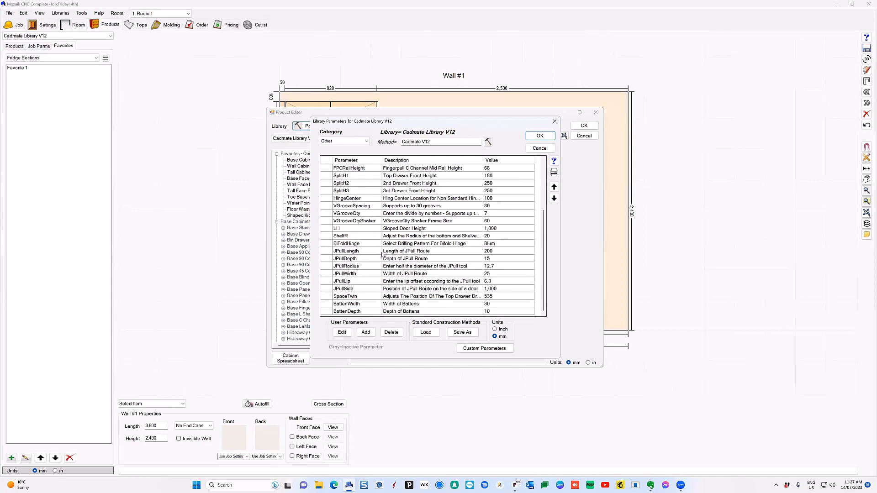
pyautogui.scroll(2, 400, 268)
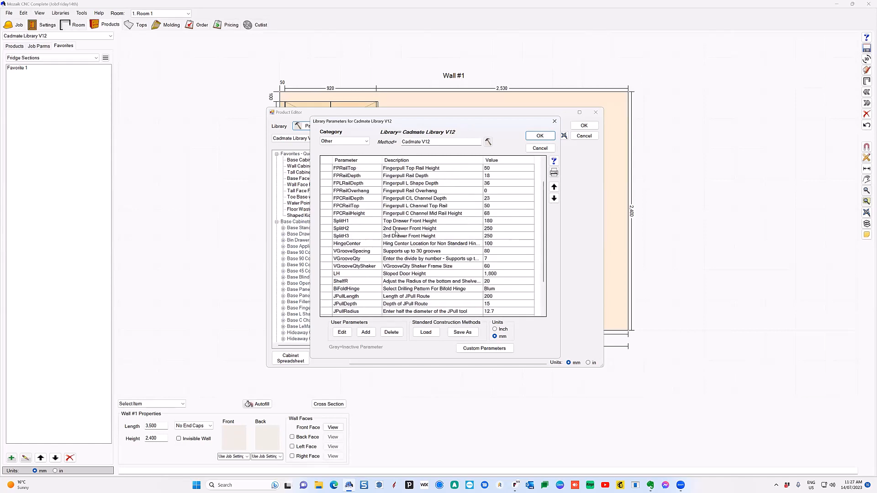
pyautogui.scroll(1, 396, 233)
pyautogui.scroll(-3, 400, 283)
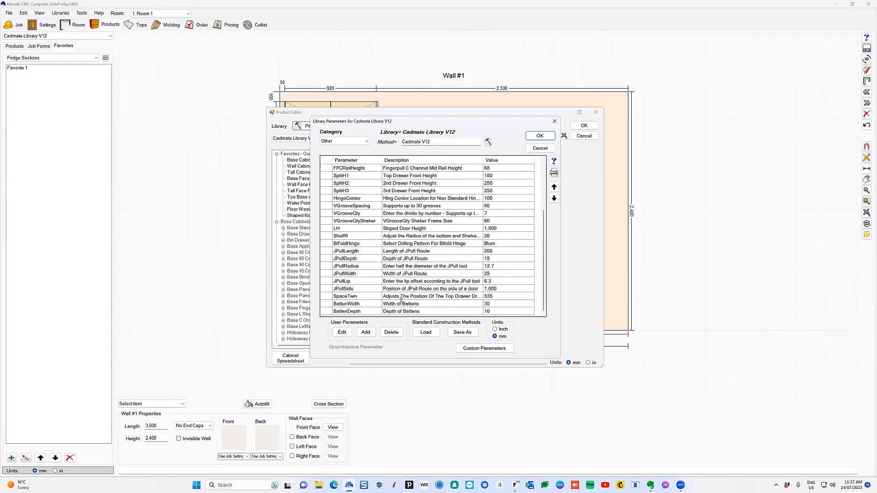
pyautogui.scroll(3, 401, 299)
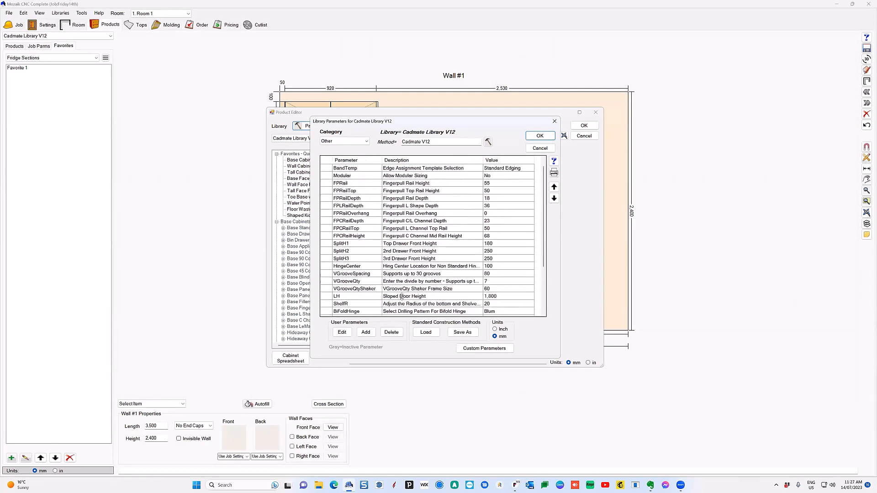
pyautogui.click(538, 147)
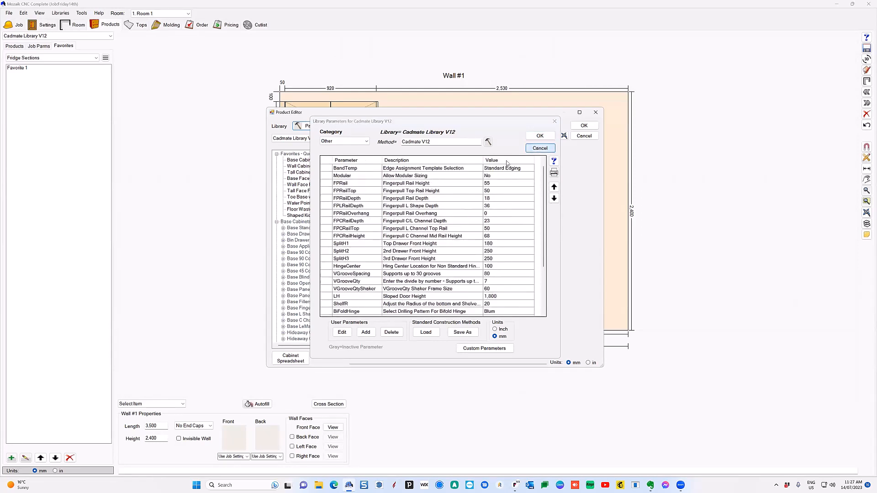
# Look through the library's Doors, Ends and Nailers parameter categories
pyautogui.click(346, 142)
pyautogui.click(342, 153)
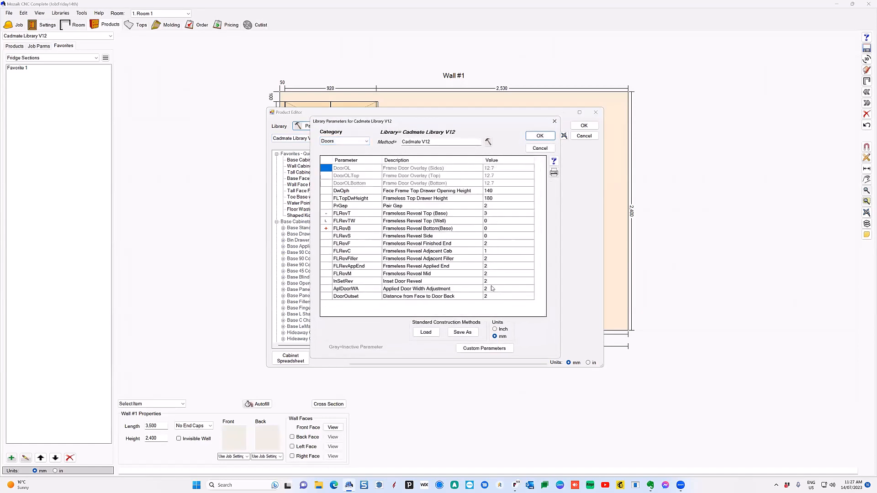
pyautogui.click(345, 141)
pyautogui.click(347, 159)
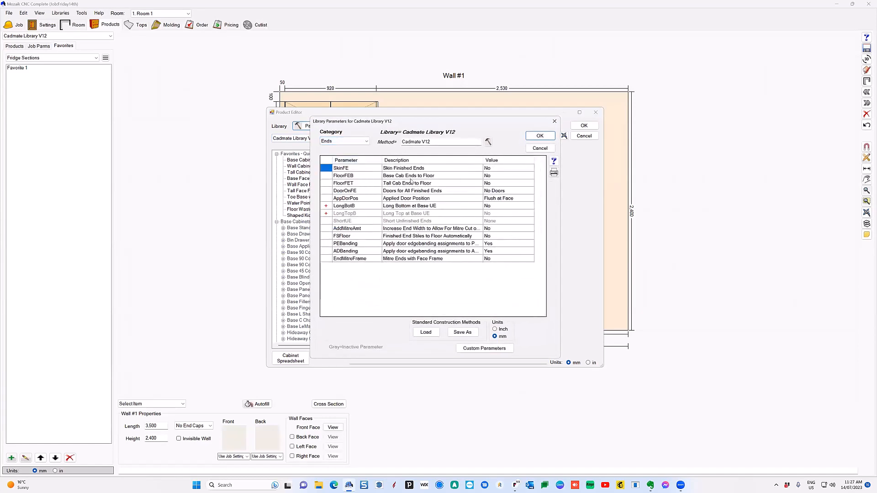
pyautogui.click(347, 141)
pyautogui.click(342, 182)
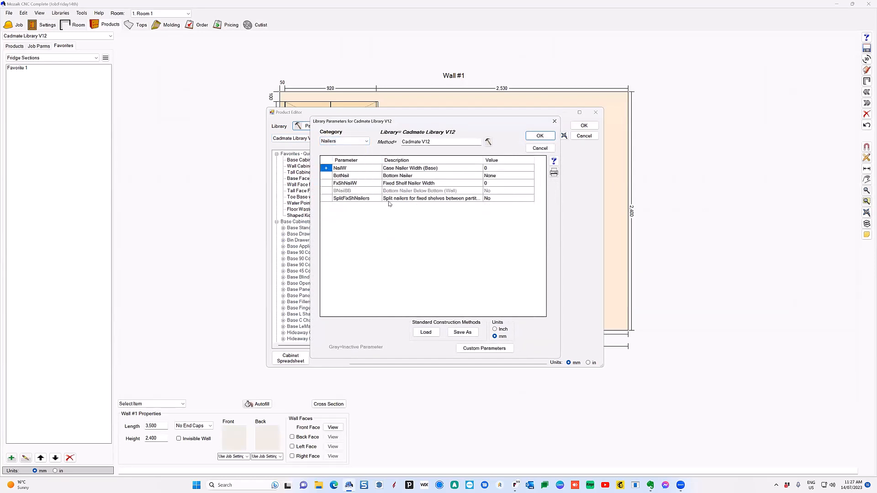
# Save the current construction parameters as a standard construction method file named Cadmate Example
pyautogui.click(463, 333)
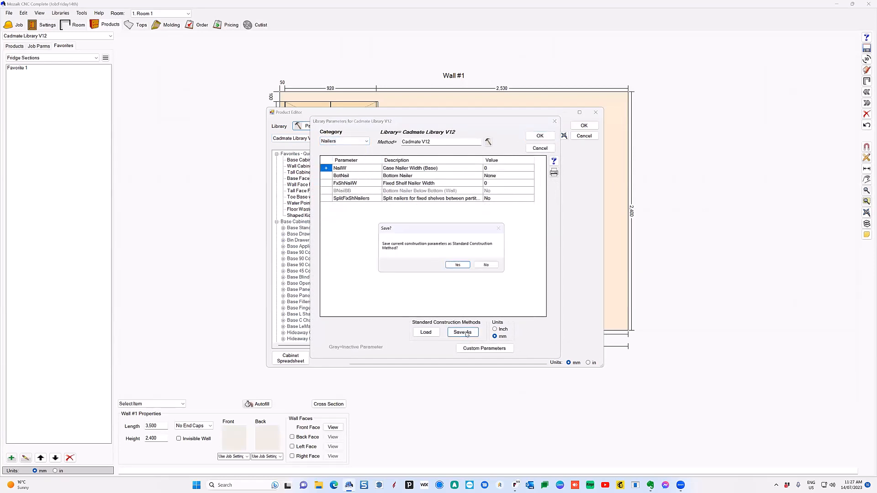
pyautogui.click(461, 267)
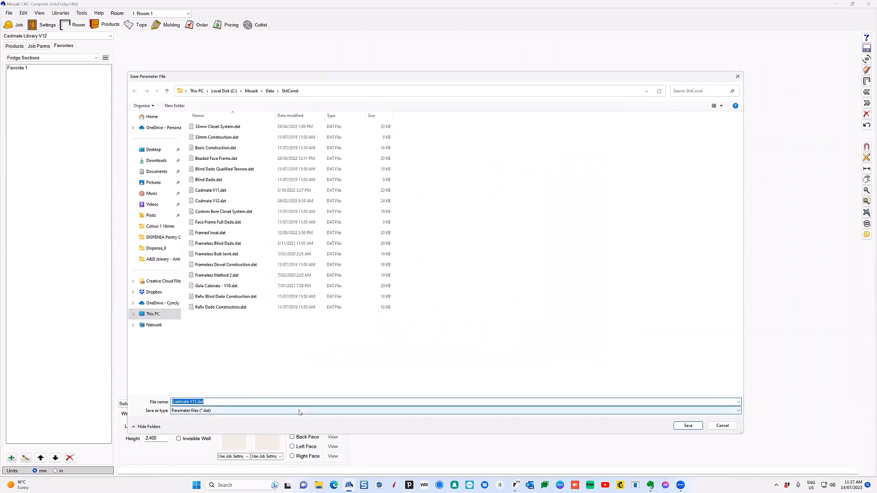
pyautogui.write('Cadam')
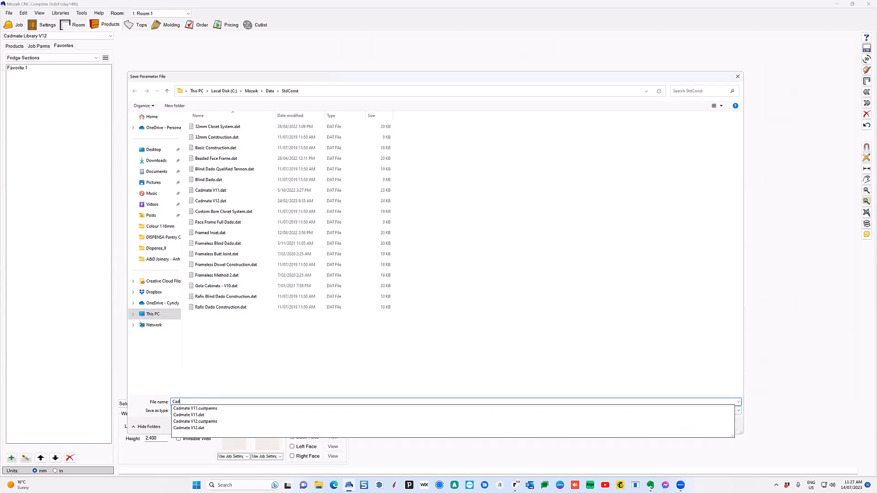
pyautogui.press('BackSpace')
pyautogui.write('mate Exsampl')
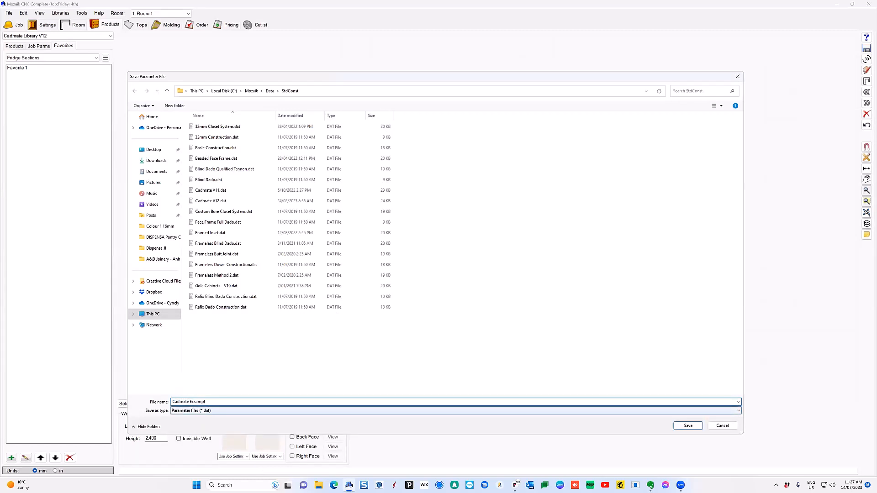
pyautogui.press('BackSpace')
pyautogui.press('BackSpace')
pyautogui.press('BackSpace')
pyautogui.write('mple')
pyautogui.press('Return')
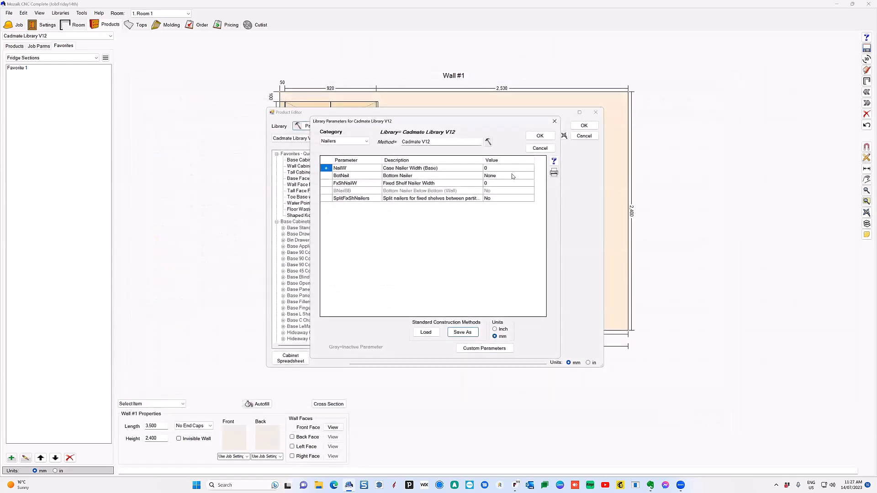
# Add a Number user parameter to the Other category, with Example as both its name and its description
pyautogui.click(362, 142)
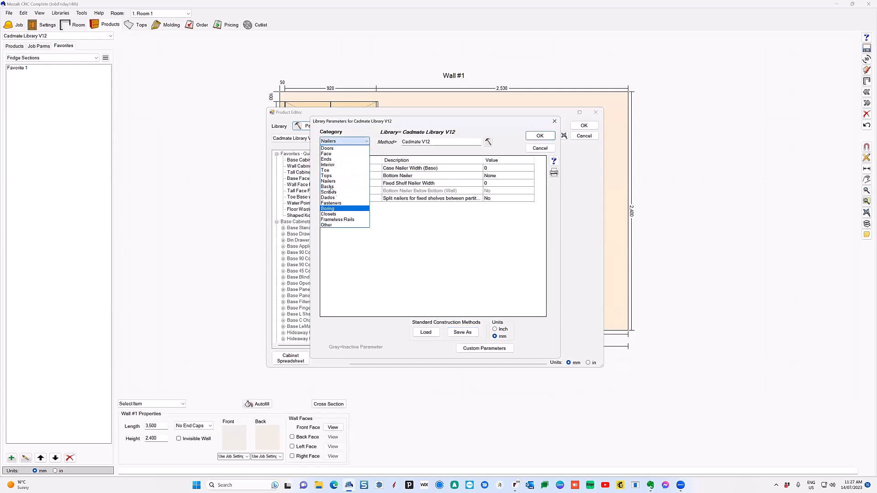
pyautogui.click(331, 225)
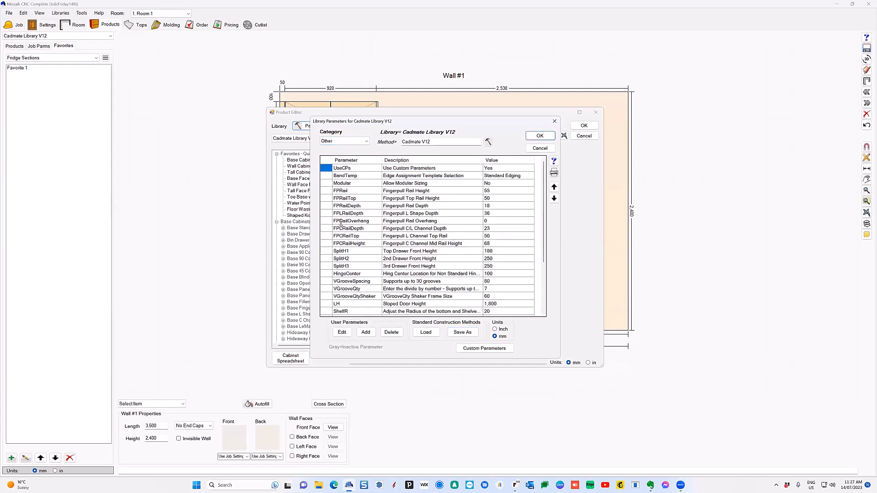
pyautogui.scroll(-4, 345, 265)
pyautogui.click(366, 331)
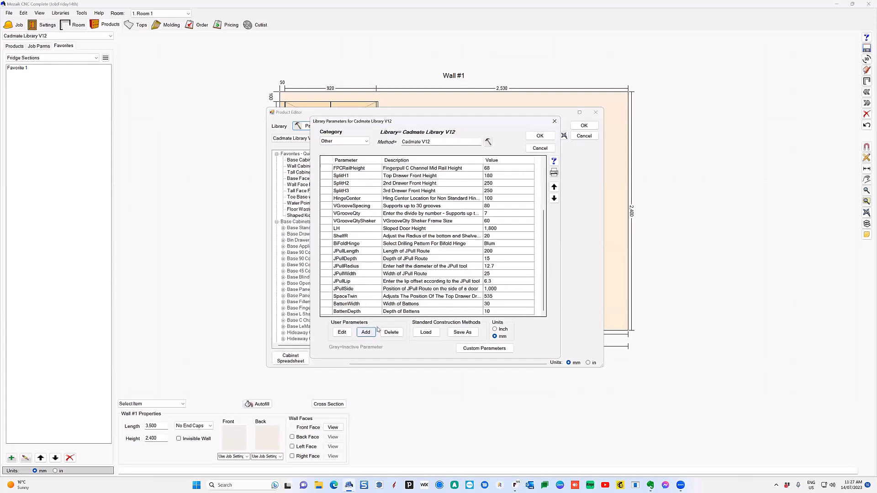
pyautogui.click(394, 188)
pyautogui.write('Example')
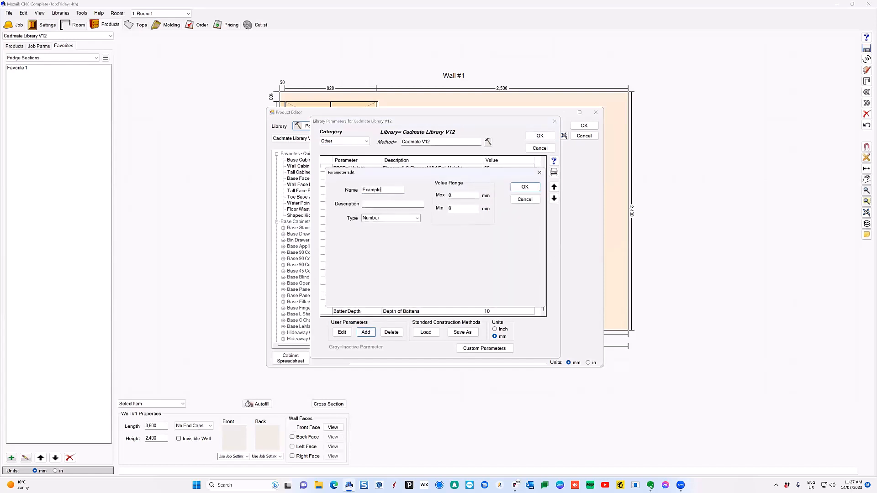
pyautogui.click(372, 203)
pyautogui.write('Example')
pyautogui.press('Tab')
pyautogui.click(519, 187)
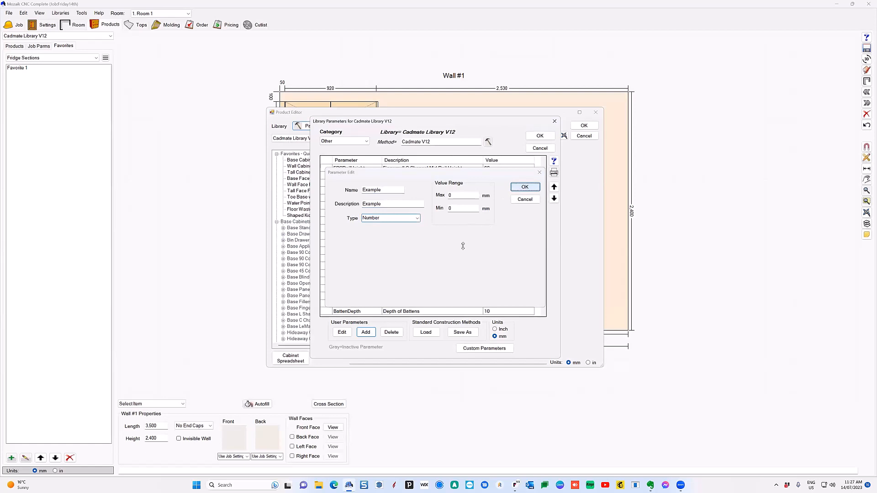
# Set the Example parameter's value to 50 and accept the library parameter changes
pyautogui.click(494, 311)
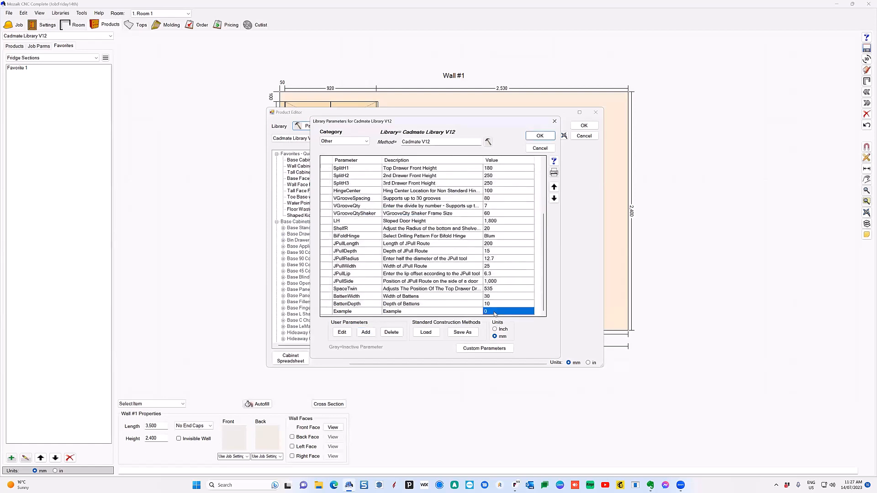
pyautogui.write('50')
pyautogui.press('Return')
pyautogui.click(375, 312)
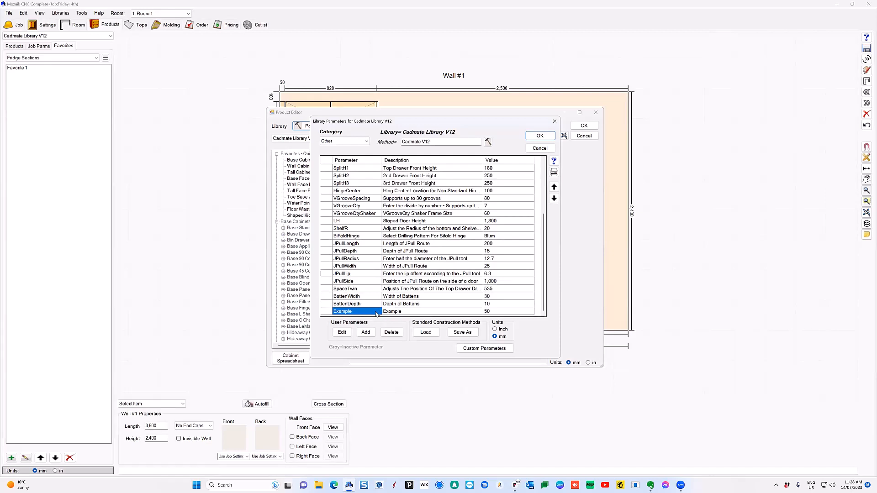
pyautogui.click(540, 135)
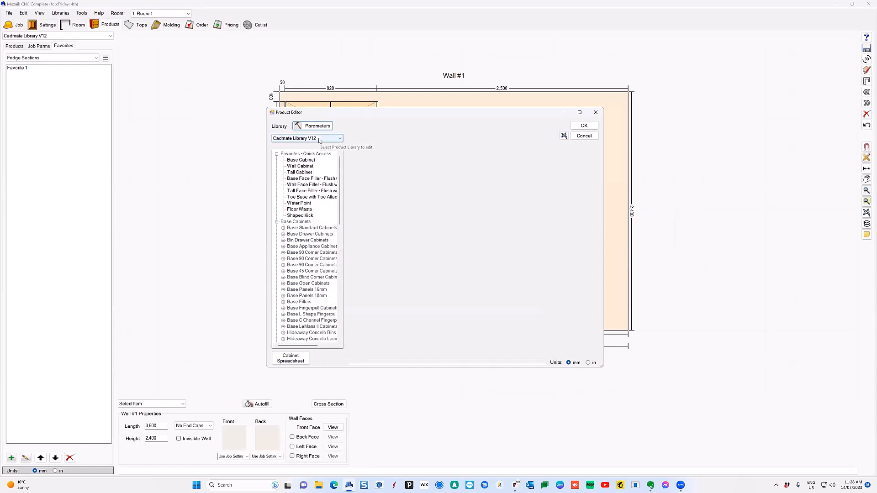
# Reopen the library parameters and load Cadmate Example.dat as the construction method, overwriting the current parameters
pyautogui.click(319, 127)
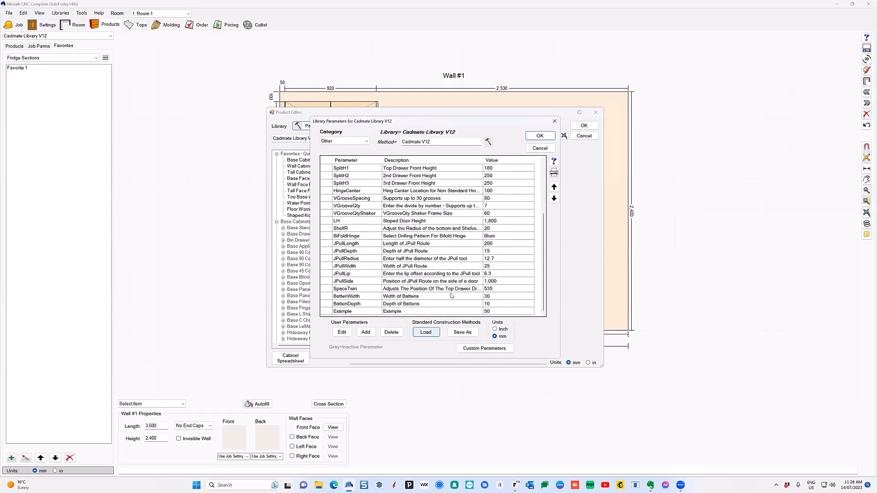
pyautogui.click(425, 332)
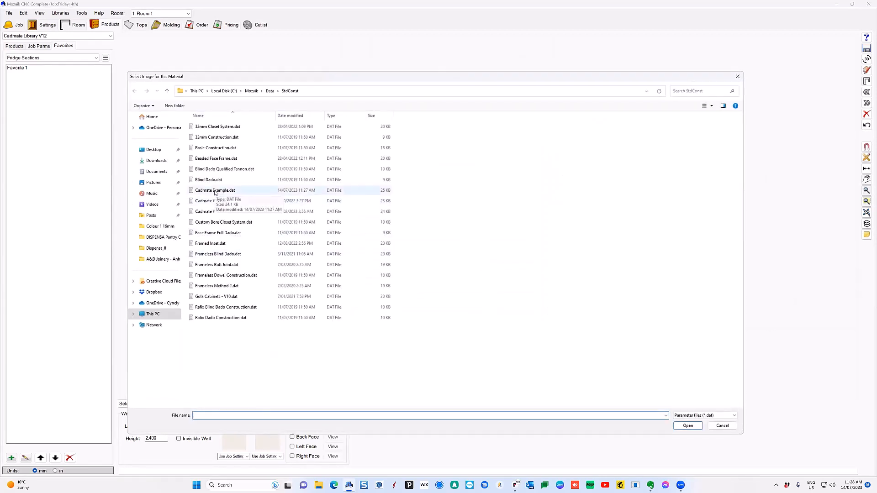
pyautogui.doubleClick(215, 191)
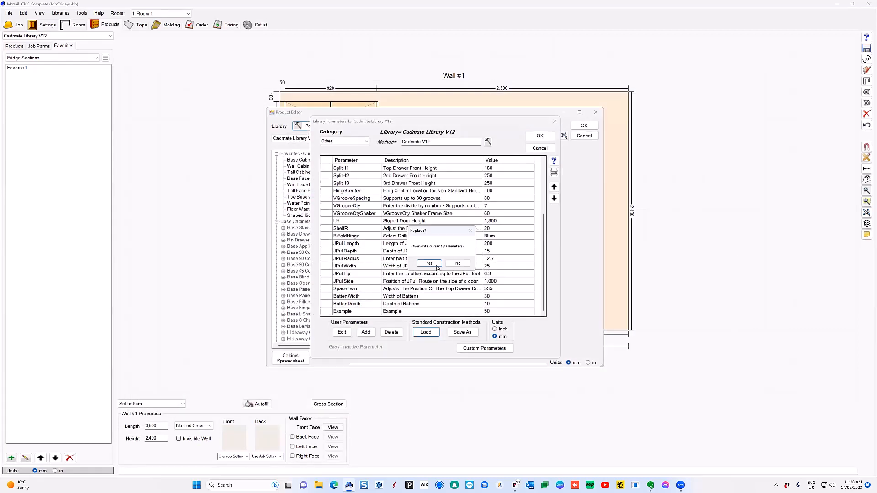
pyautogui.click(436, 266)
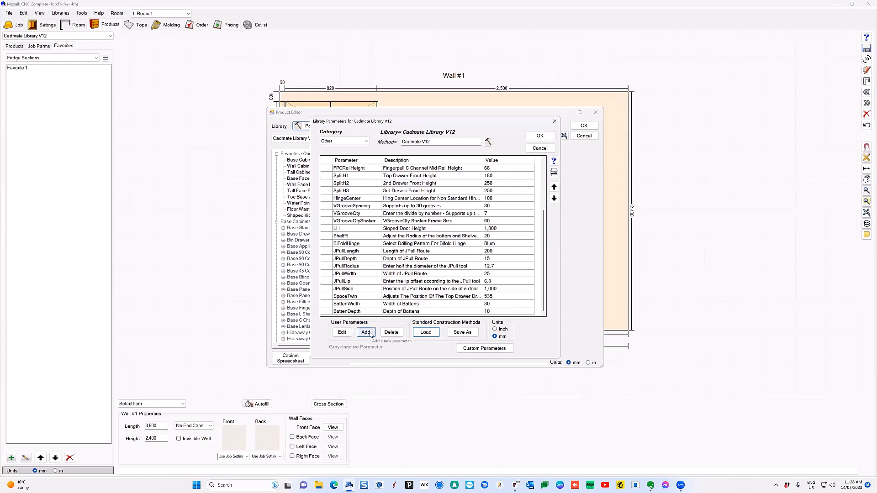
# Add a Number user parameter to the loaded construction method, using Example for both the name and the description
pyautogui.click(373, 334)
pyautogui.click(376, 191)
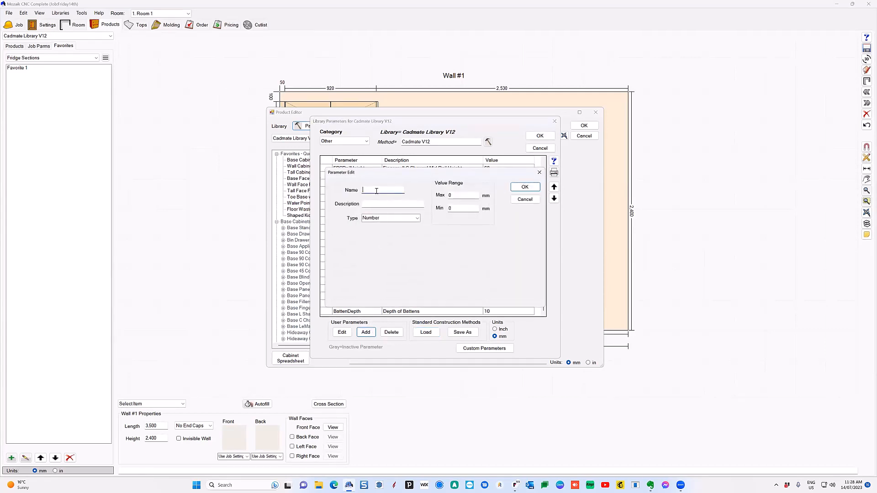
pyautogui.write('Example')
pyautogui.press('Tab')
pyautogui.write('Example')
pyautogui.press('Tab')
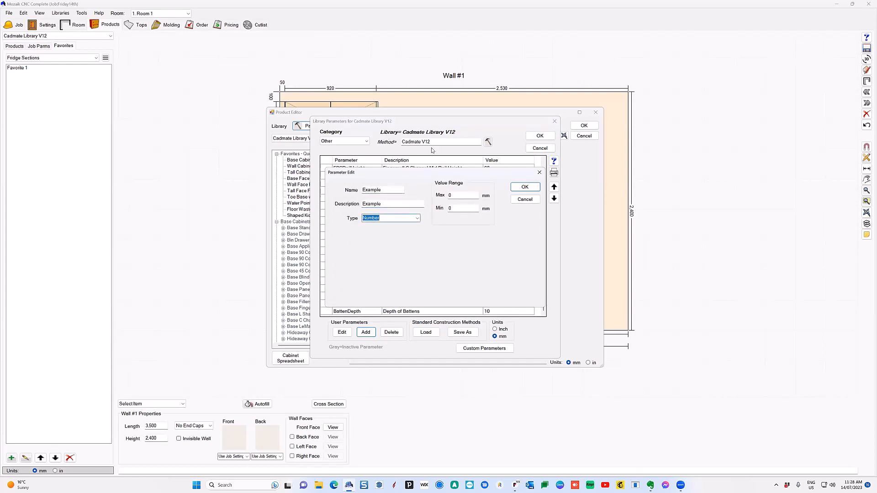
pyautogui.click(513, 187)
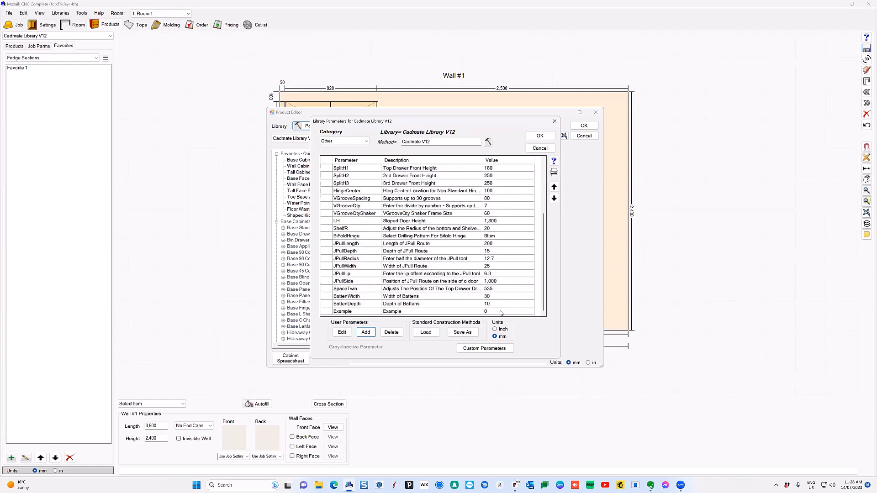
# Give the new Example parameter a value of 50, accept the library parameters and close the product editor
pyautogui.click(501, 312)
pyautogui.write('50')
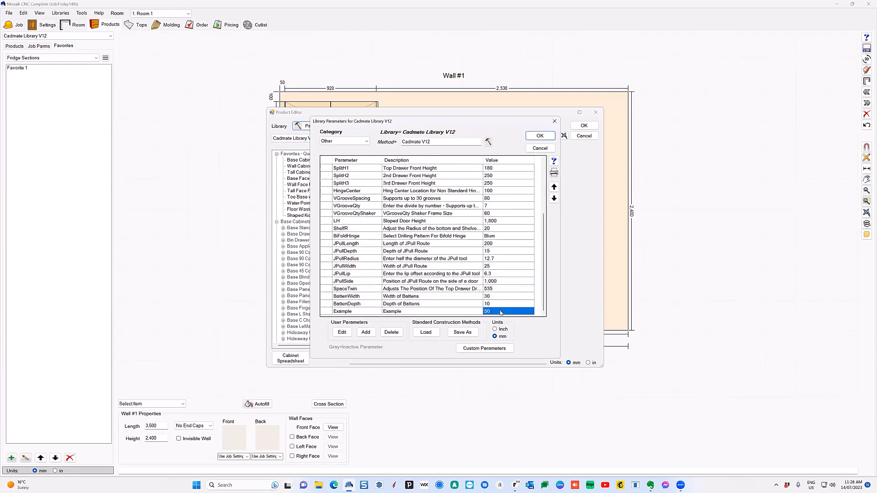
pyautogui.press('Tab')
pyautogui.click(549, 137)
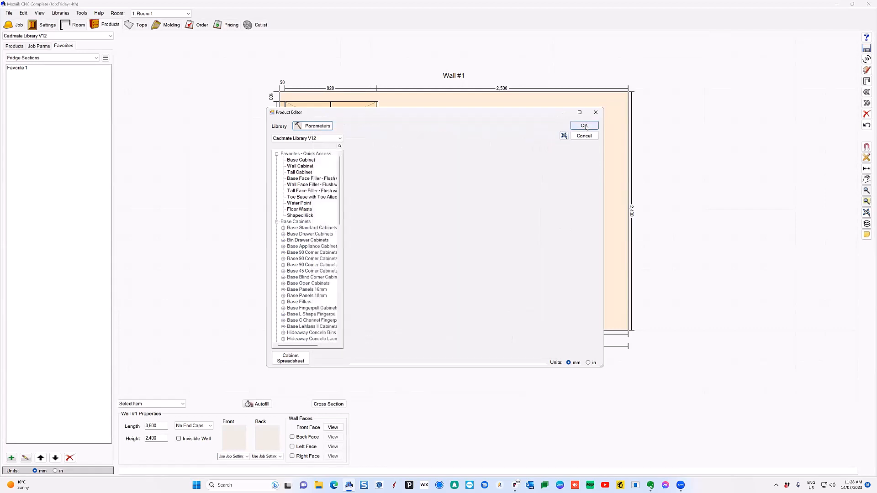
pyautogui.click(584, 126)
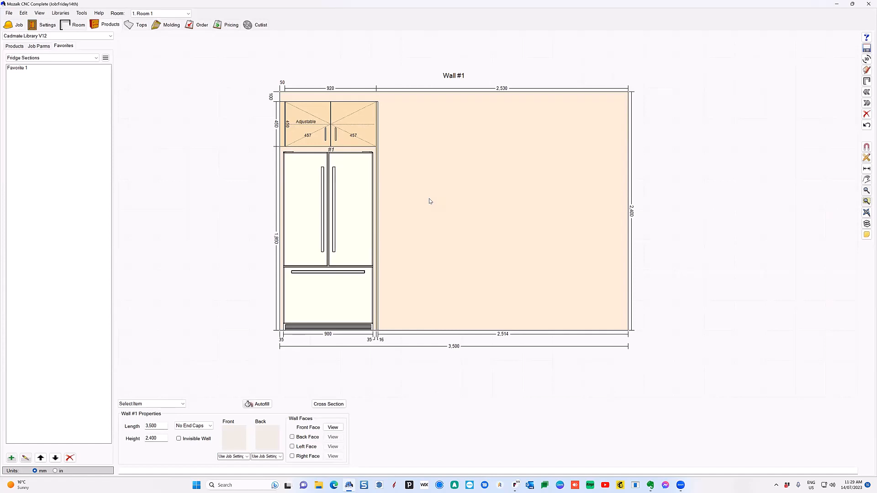
# Open the inserts library and look through the inserts available in the Bins Wesco Pullboy library
pyautogui.click(14, 46)
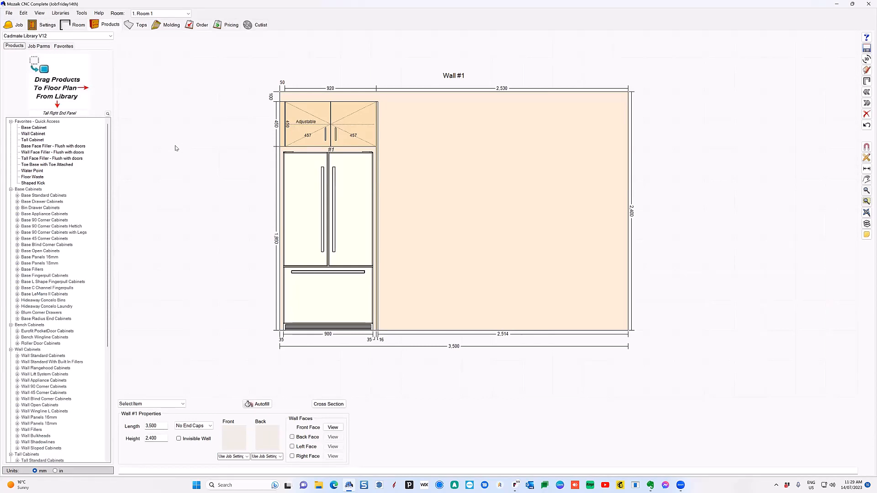
pyautogui.click(60, 13)
pyautogui.click(70, 79)
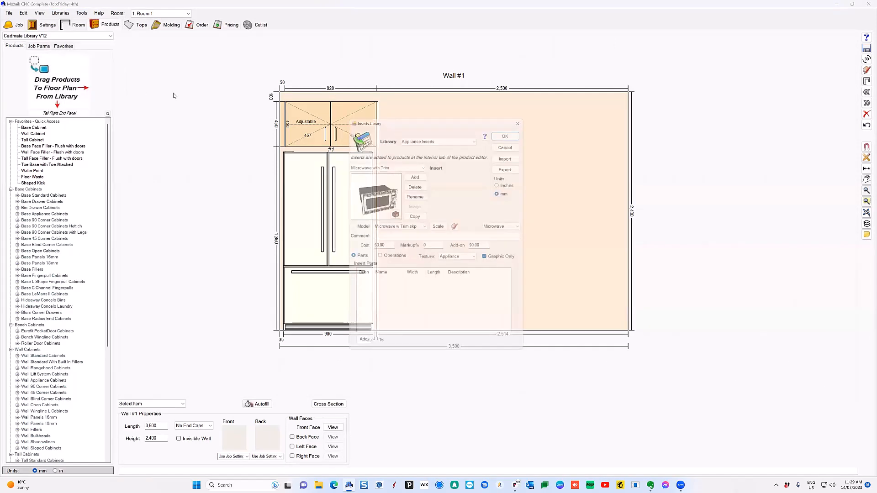
pyautogui.click(434, 136)
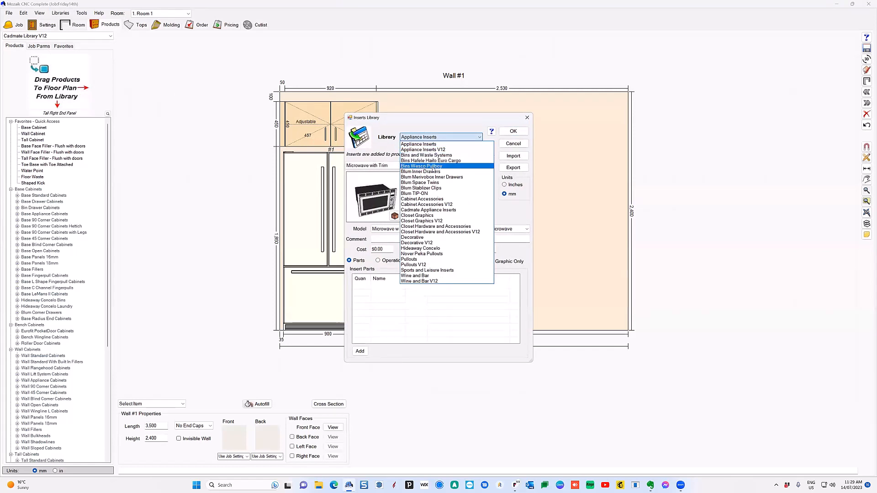
pyautogui.click(433, 166)
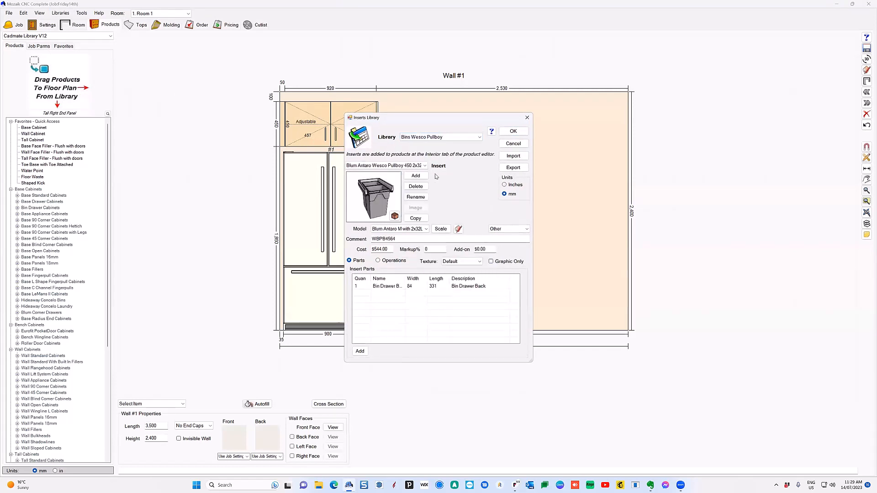
pyautogui.click(421, 166)
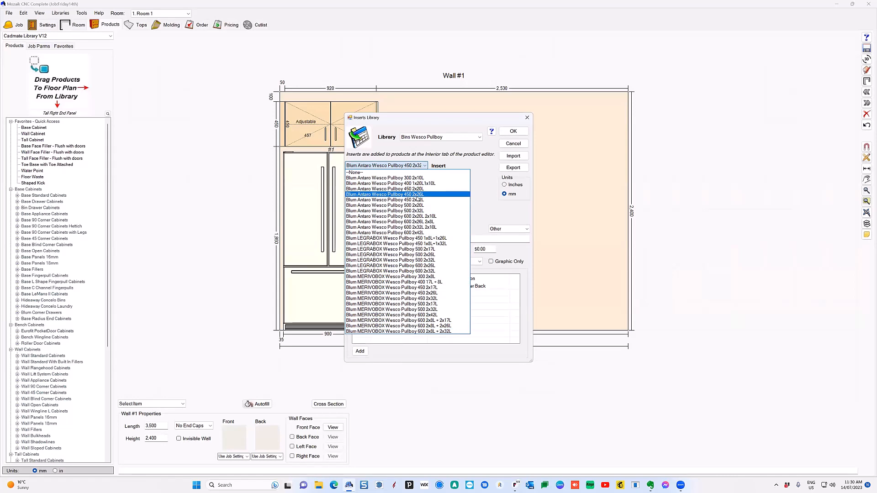
pyautogui.click(491, 204)
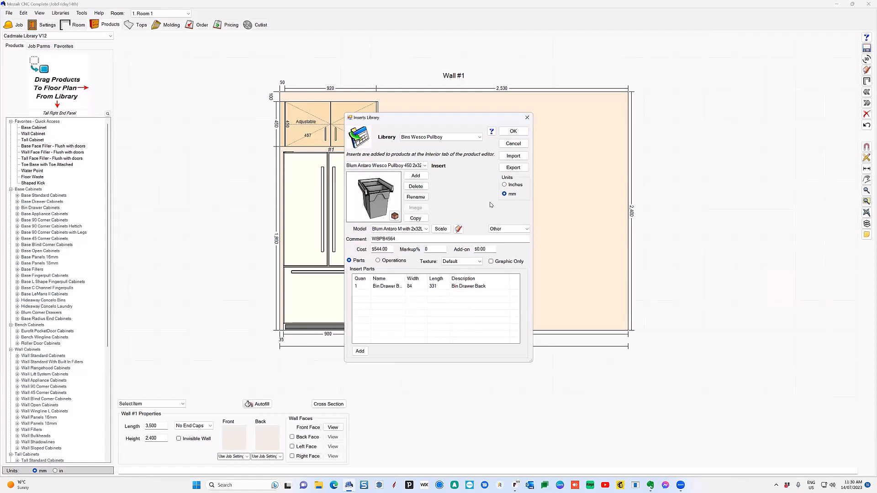
# Switch to the Nover Peka Pullouts inserts library and show the Peka Snello Libell 200 insert
pyautogui.click(451, 138)
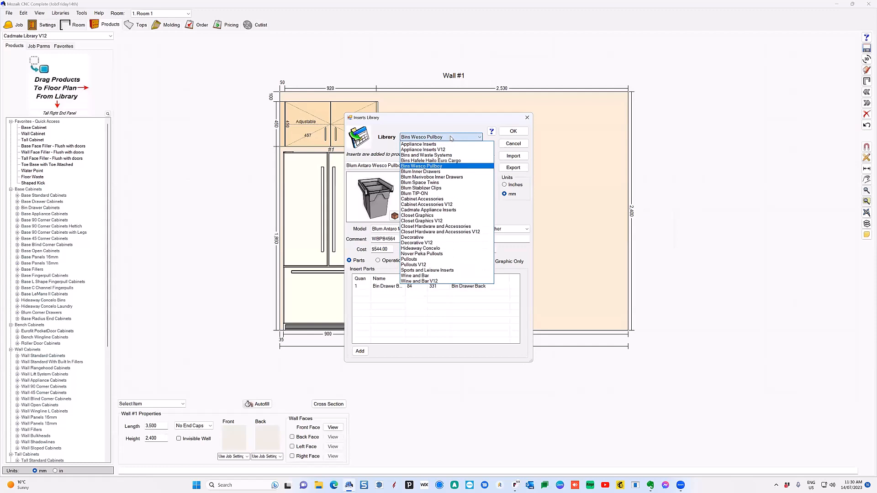
pyautogui.click(436, 254)
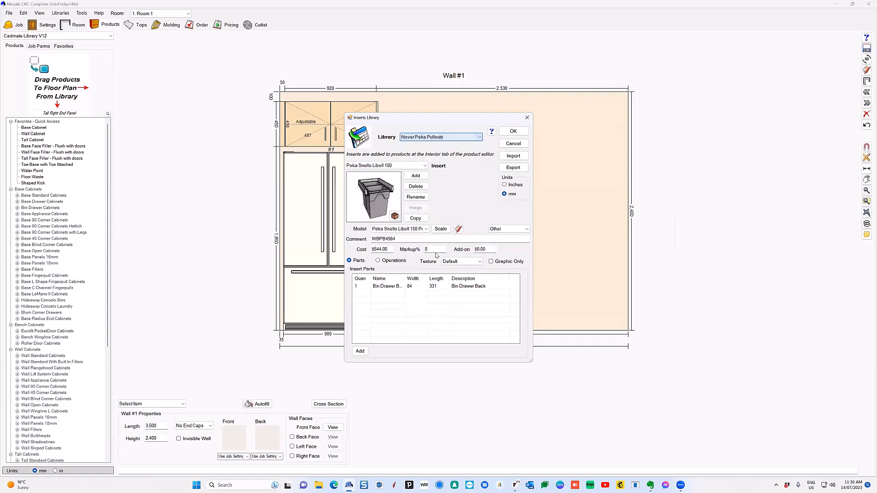
pyautogui.click(387, 166)
pyautogui.click(388, 183)
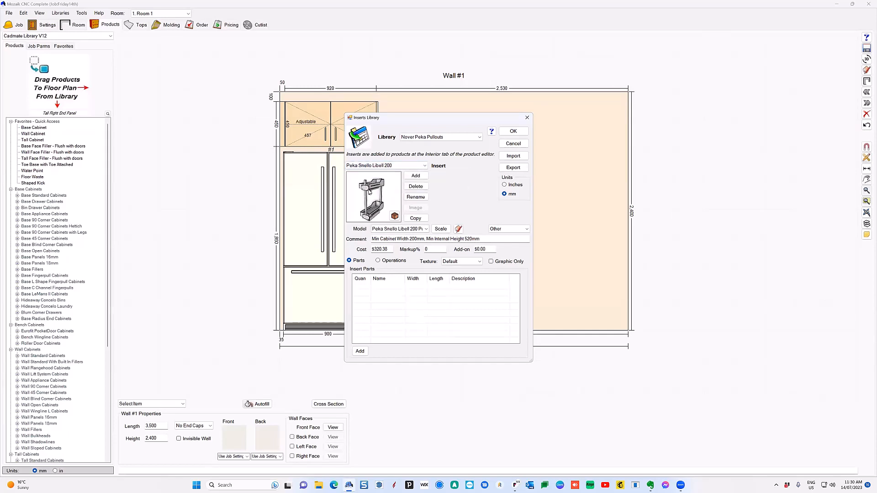
# Browse the Bins Hafele Hailo Euro Cargo inserts and inspect the Hailo Euro Cargo ST30 model in its 3D preview
pyautogui.click(428, 137)
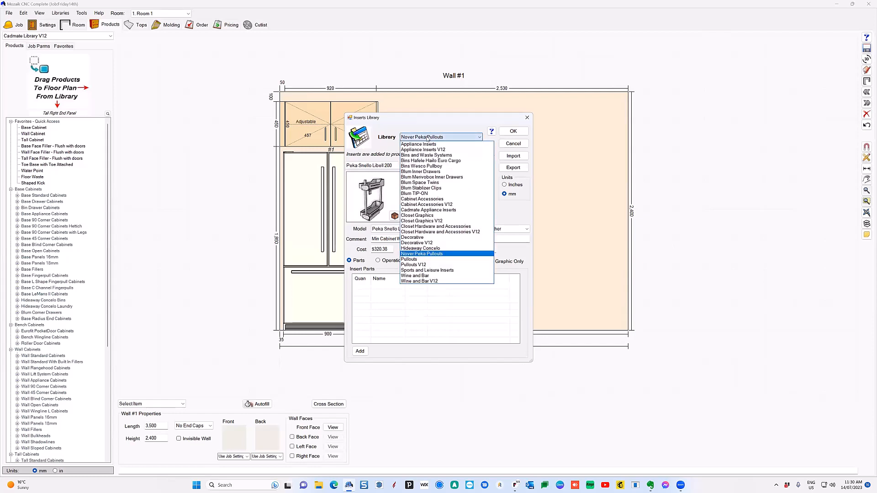
pyautogui.click(427, 161)
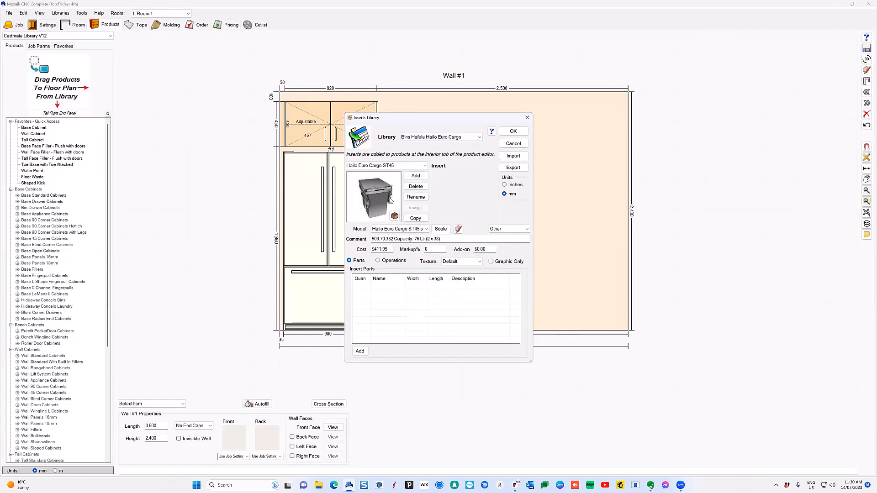
pyautogui.moveTo(391, 200); pyautogui.dragTo(363, 197)
pyautogui.click(378, 165)
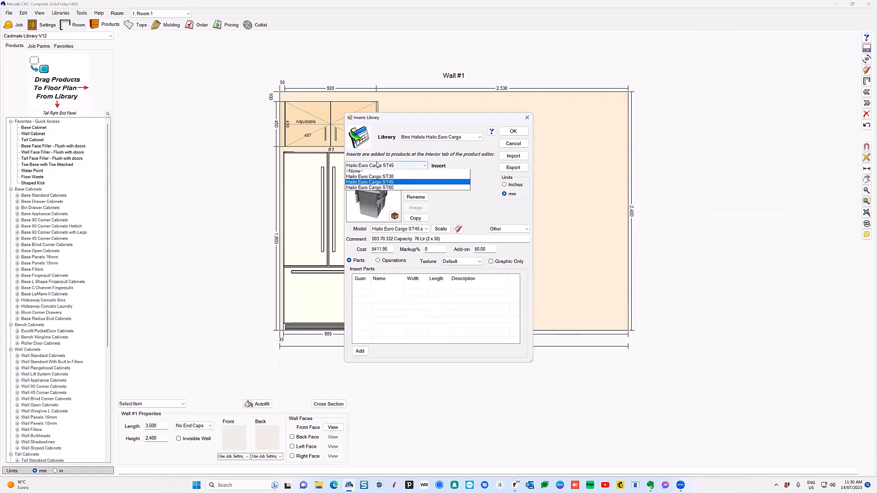
pyautogui.click(383, 187)
pyautogui.click(380, 165)
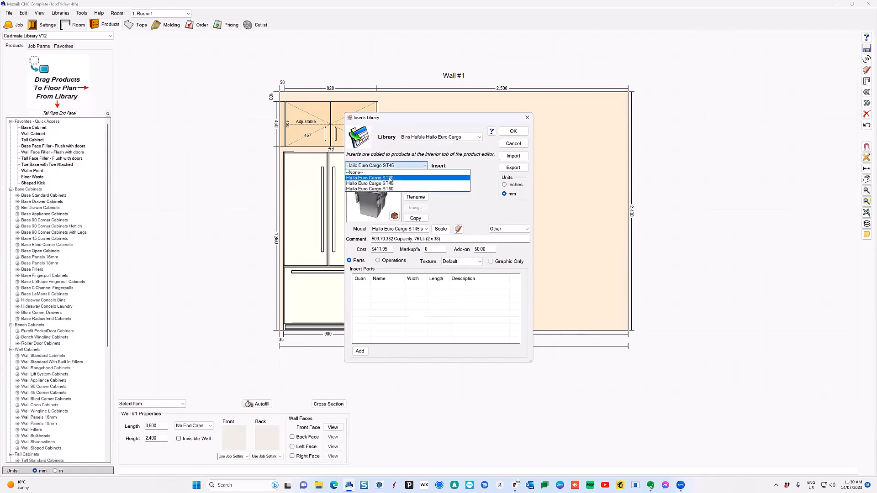
pyautogui.click(390, 182)
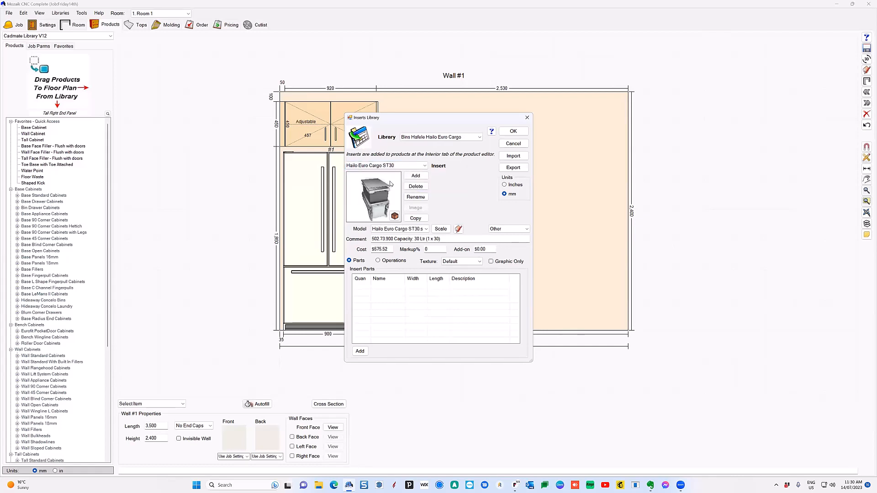
pyautogui.moveTo(389, 187); pyautogui.dragTo(368, 190)
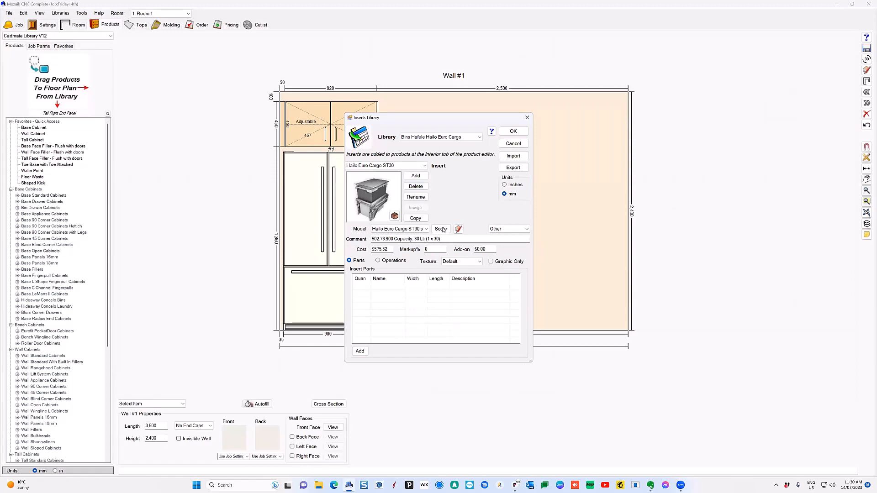
# Show the Hailo Euro Cargo ST30's operations, try a new Bore Hole operation on the Face side, and cancel out of the inserts library
pyautogui.click(392, 261)
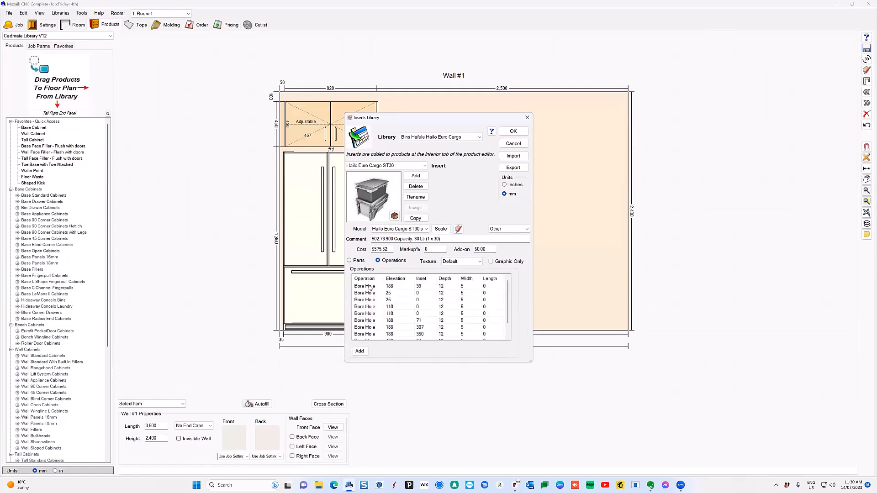
pyautogui.click(366, 287)
pyautogui.click(359, 350)
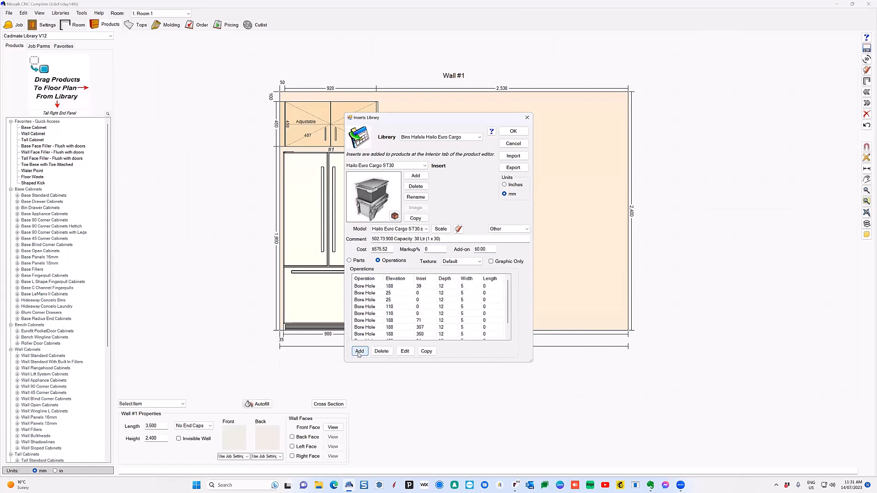
pyautogui.click(388, 199)
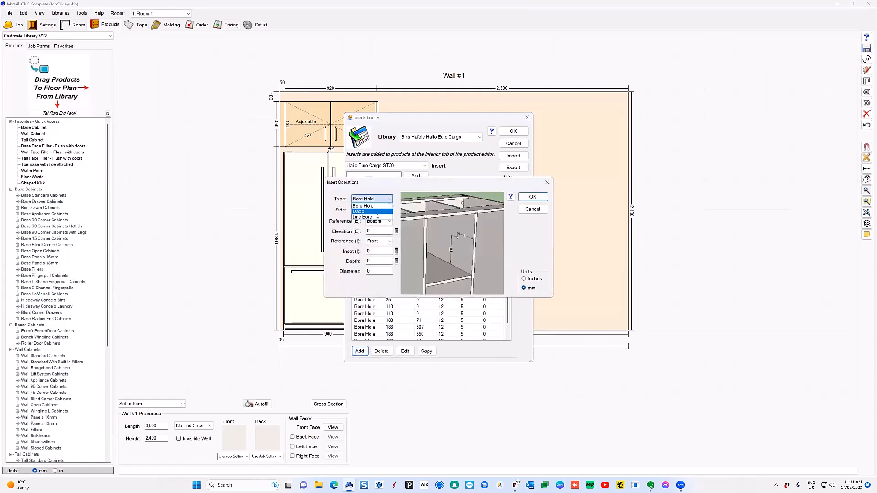
pyautogui.click(375, 206)
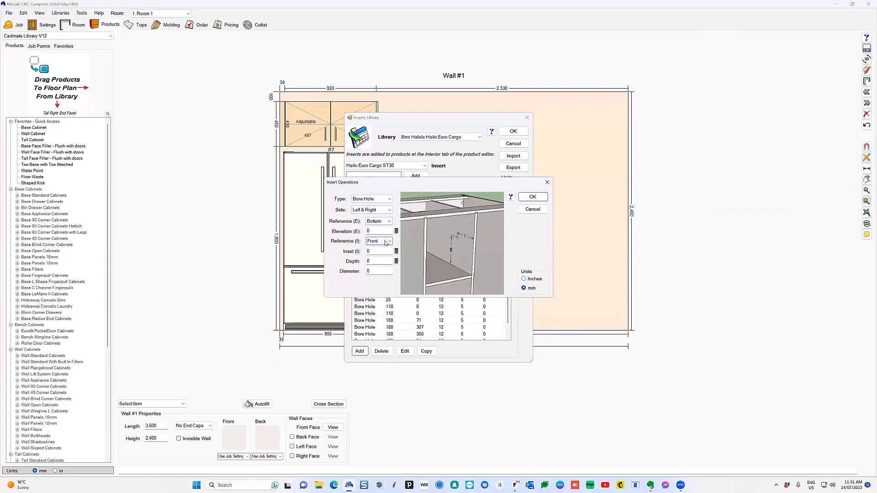
pyautogui.click(386, 240)
pyautogui.click(386, 240)
pyautogui.click(386, 210)
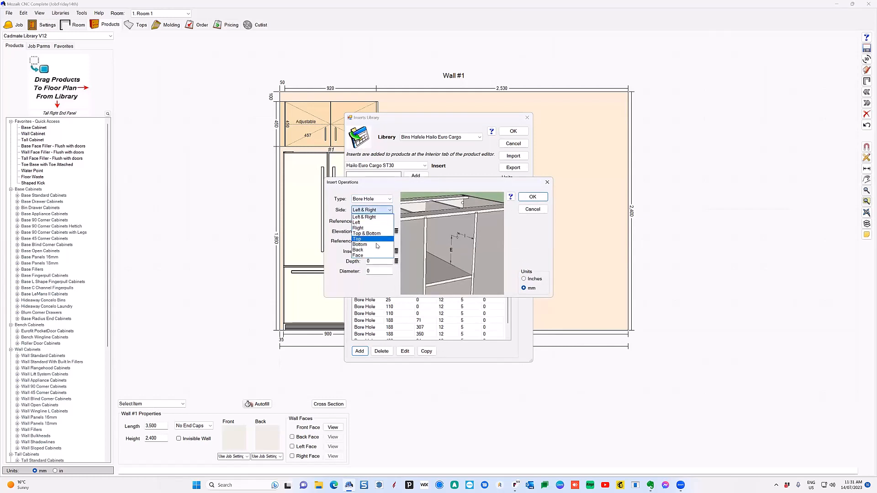
pyautogui.click(388, 255)
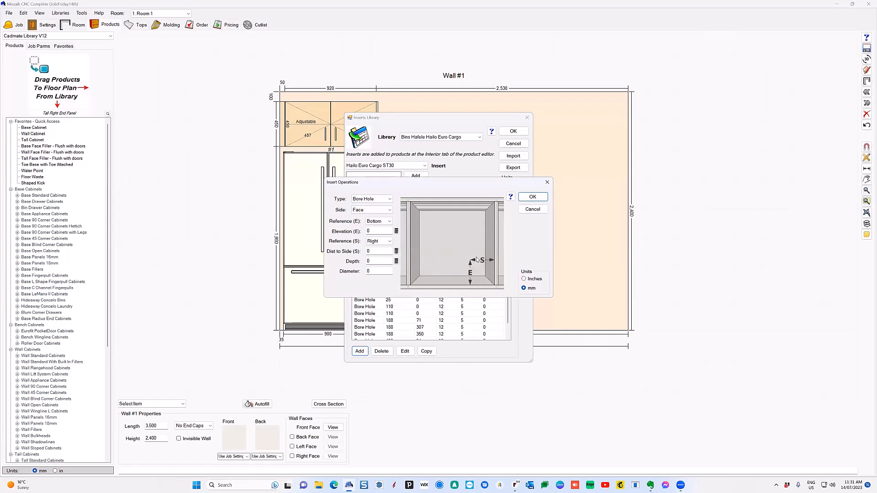
pyautogui.click(532, 211)
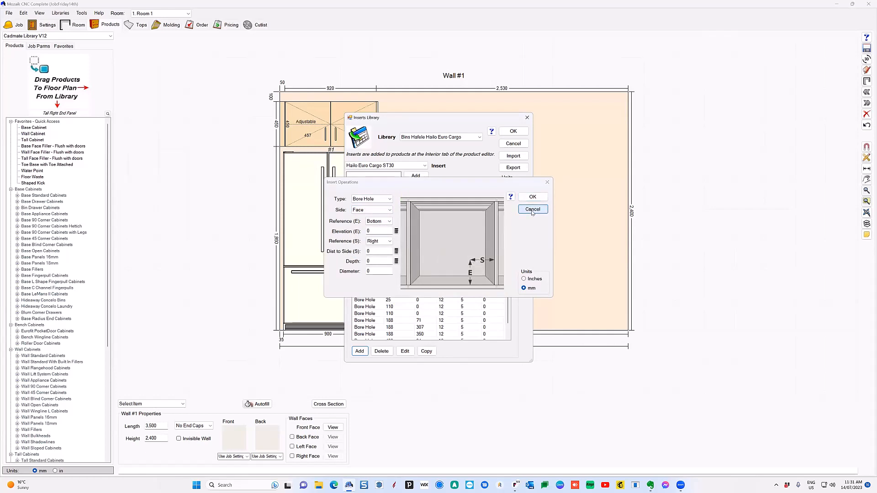
pyautogui.click(514, 144)
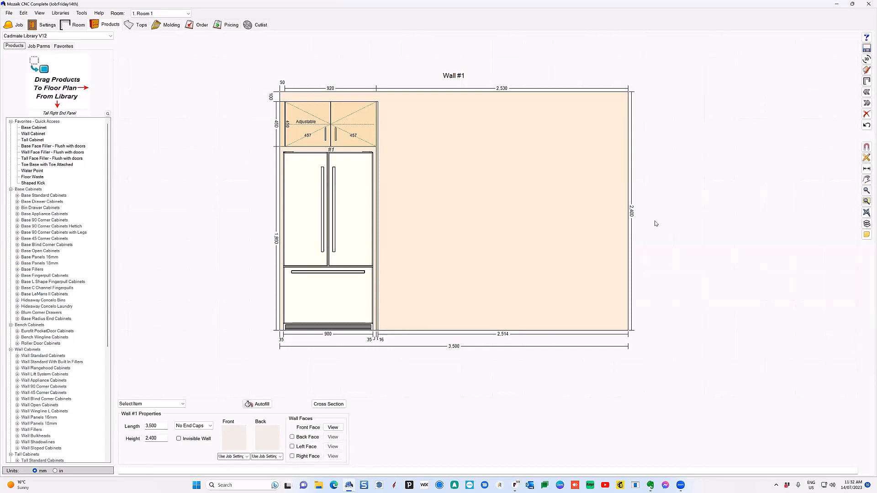
# Switch the room's product list to Face Frame Cabinets V12 and open that same library in the product editor
pyautogui.click(30, 37)
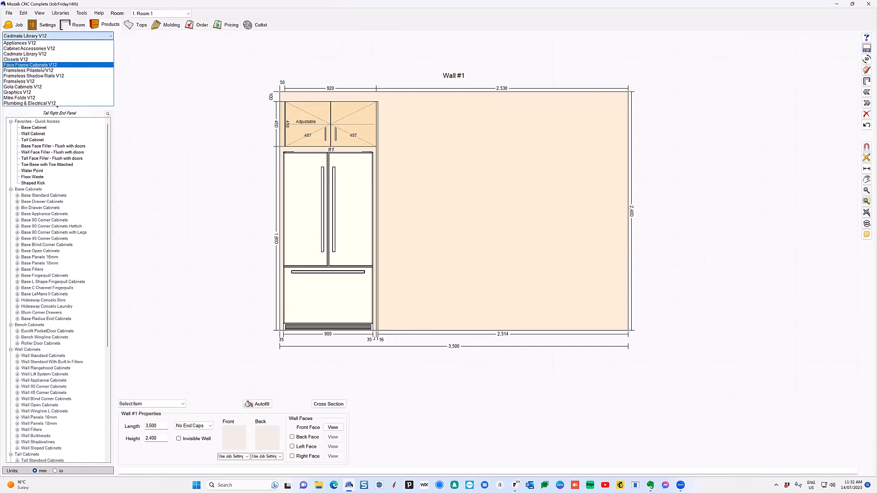
pyautogui.click(42, 66)
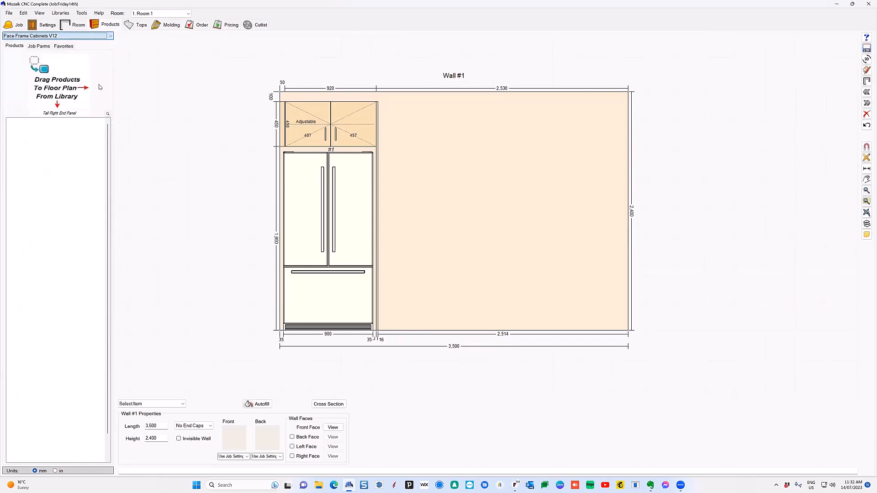
pyautogui.click(61, 14)
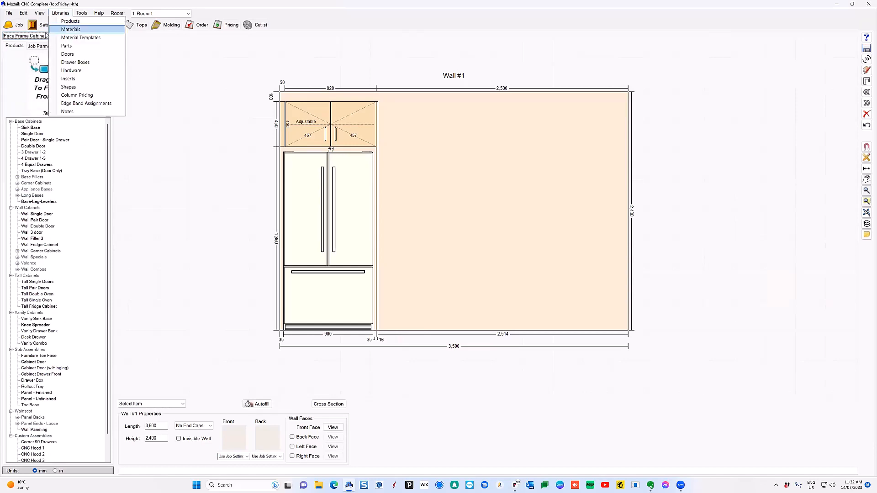
pyautogui.click(76, 23)
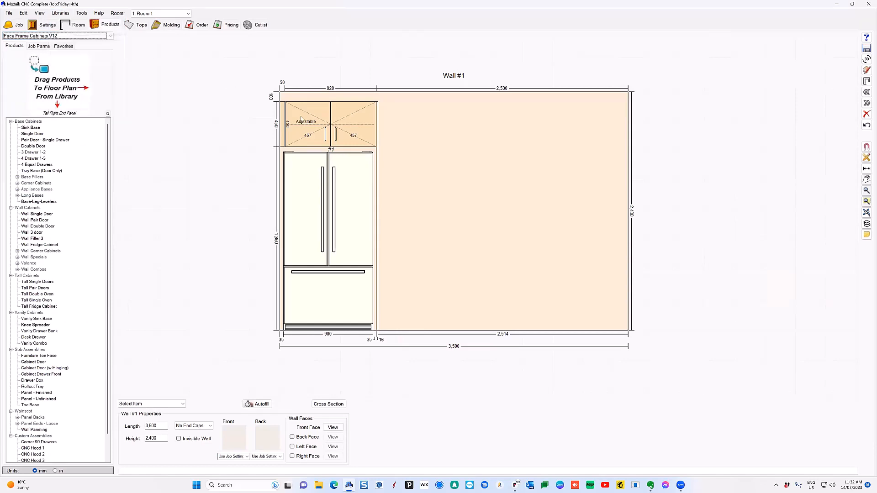
pyautogui.click(319, 138)
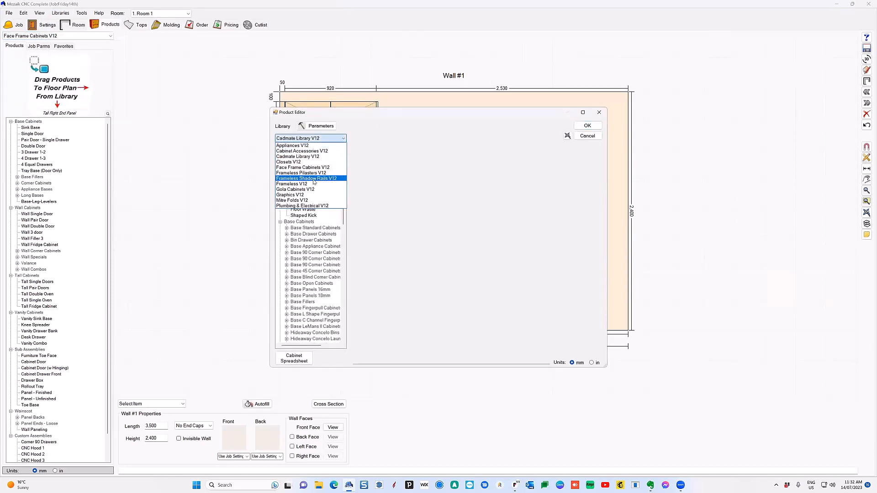
pyautogui.click(315, 168)
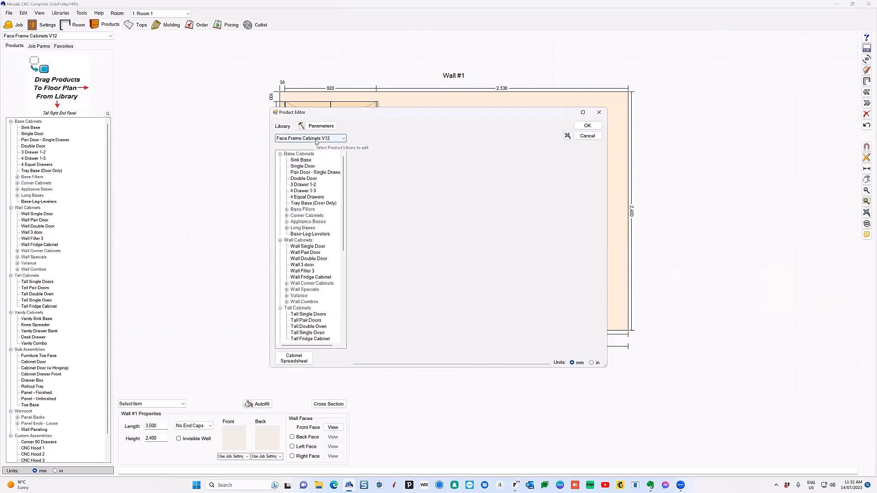
# Show the Face Frame Cabinets V12 library parameters, highlight the Basic Construction method name, and cancel out of the parameters
pyautogui.click(317, 125)
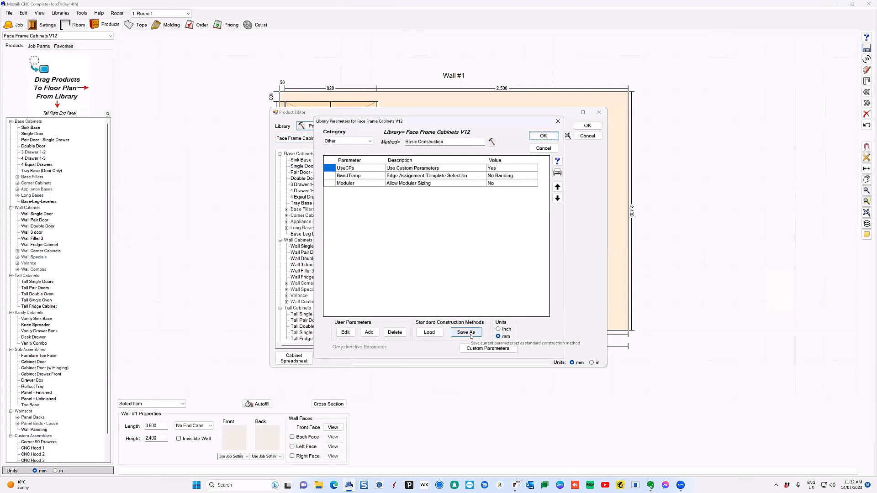
pyautogui.moveTo(448, 143); pyautogui.dragTo(405, 142)
pyautogui.click(446, 142)
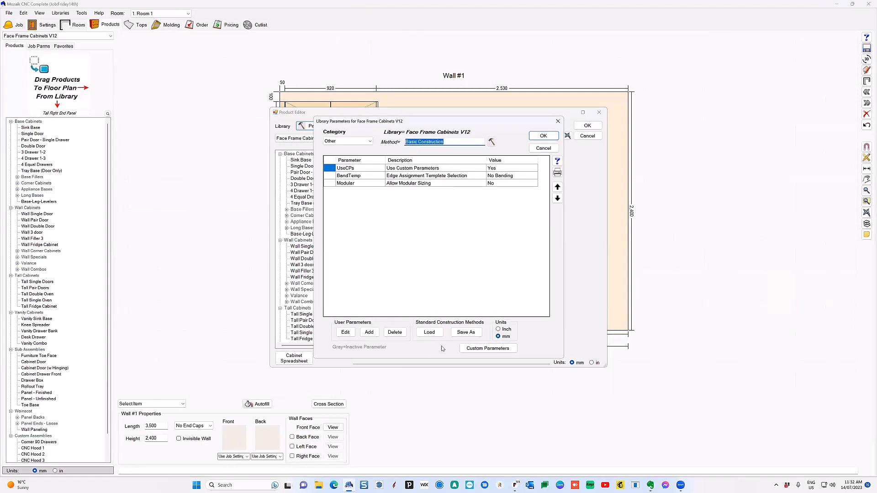
pyautogui.click(546, 150)
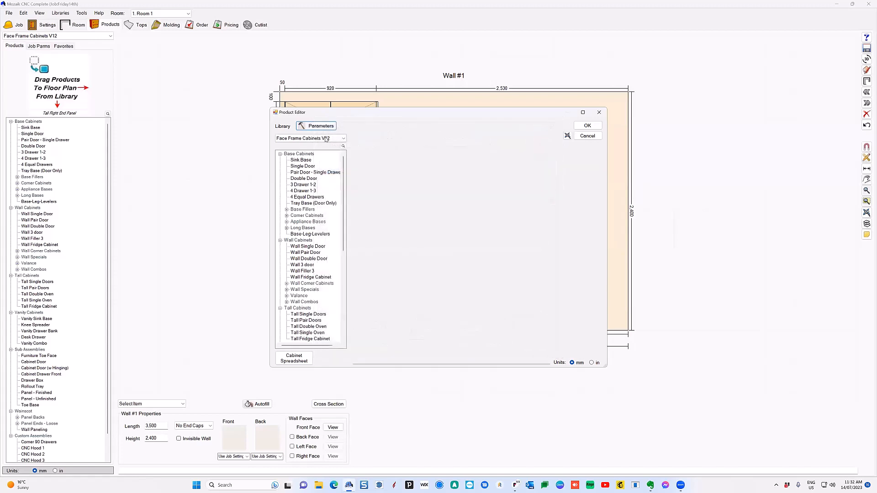
# Review the Face Frame Cabinets V12 library parameters again and leave the product editor without saving
pyautogui.click(326, 138)
pyautogui.click(325, 167)
pyautogui.click(325, 127)
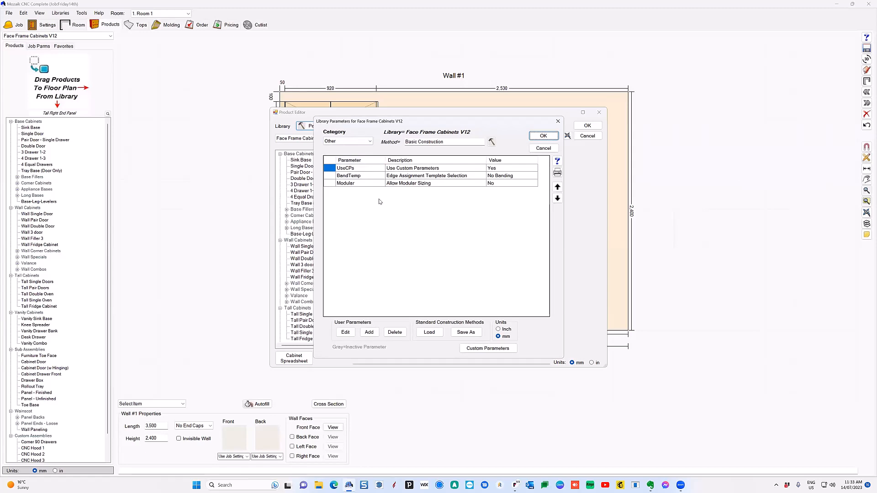
pyautogui.click(549, 148)
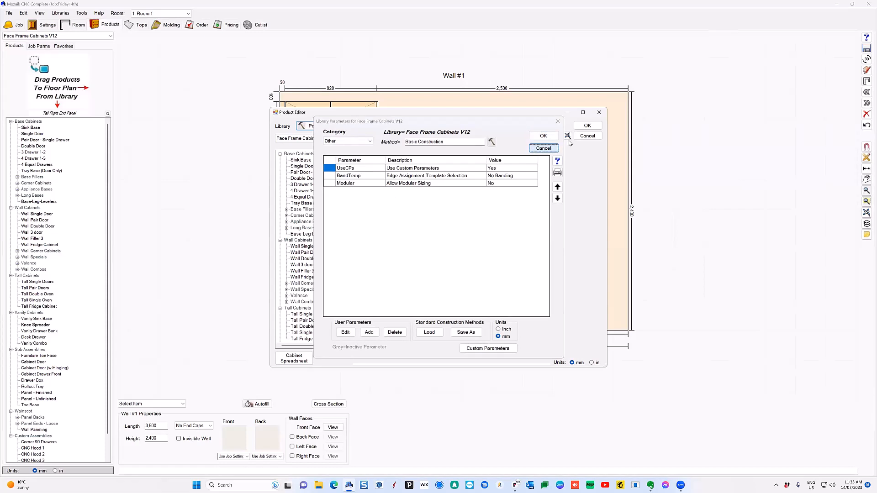
pyautogui.click(583, 136)
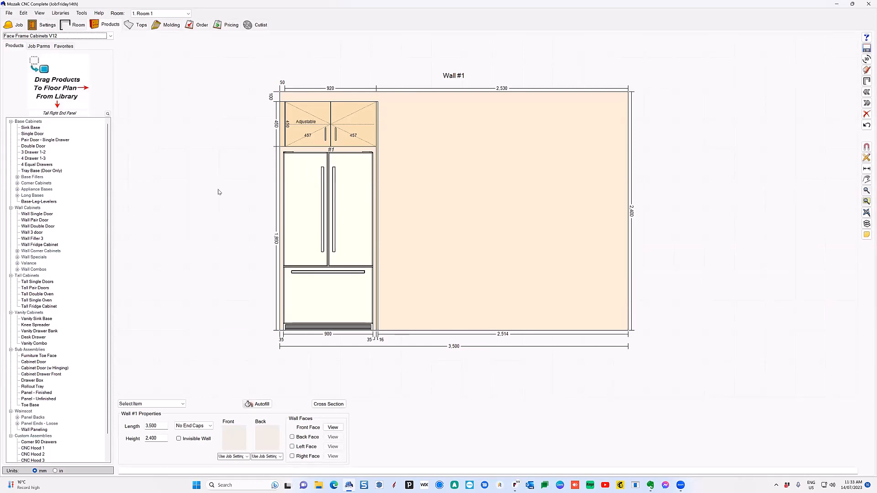
# Switch the room's product list to Cadmate Library V12 and place a Base Cabinet on Wall #1 beside the fridge housing
pyautogui.click(28, 37)
pyautogui.click(38, 55)
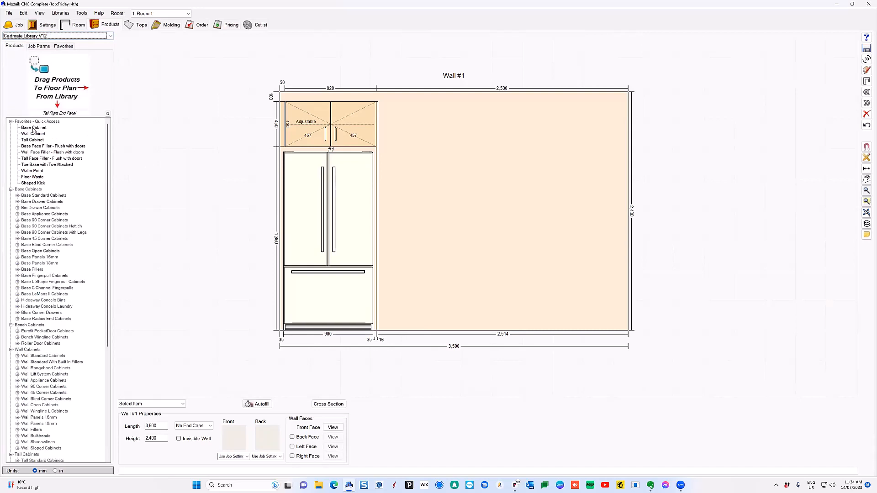
pyautogui.click(33, 128)
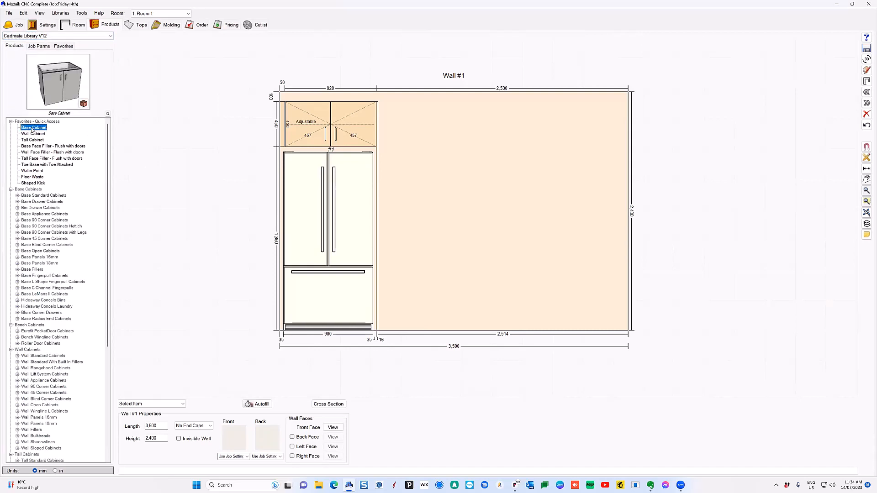
pyautogui.click(426, 263)
# Open the new base cabinet's parts list and bring up its Bottom part in the part editor to view its operations
pyautogui.doubleClick(426, 266)
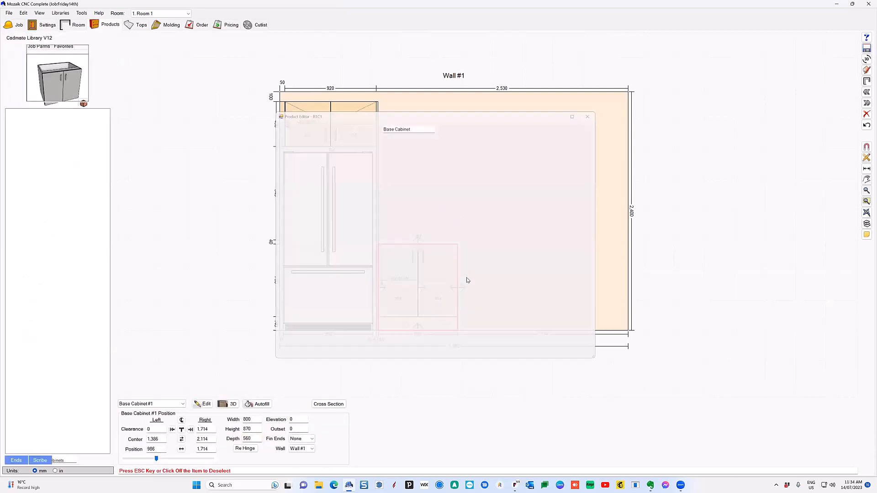
pyautogui.click(511, 192)
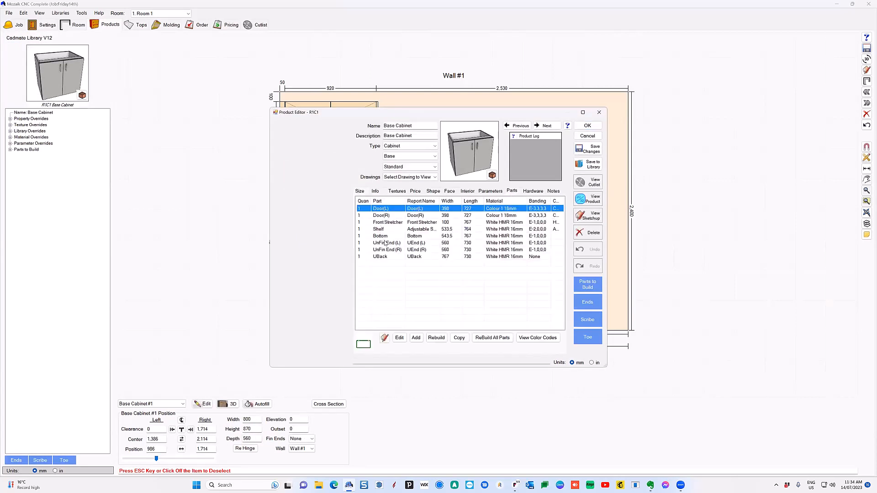
pyautogui.click(385, 236)
pyautogui.click(403, 339)
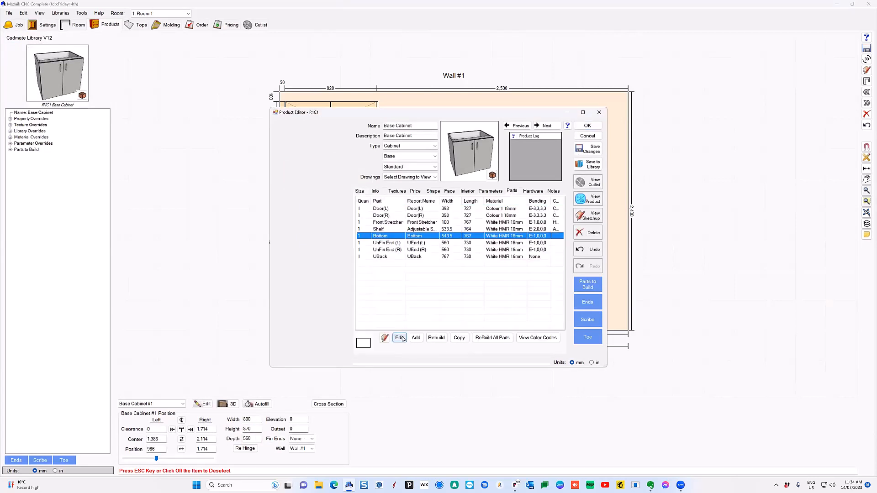
pyautogui.click(416, 273)
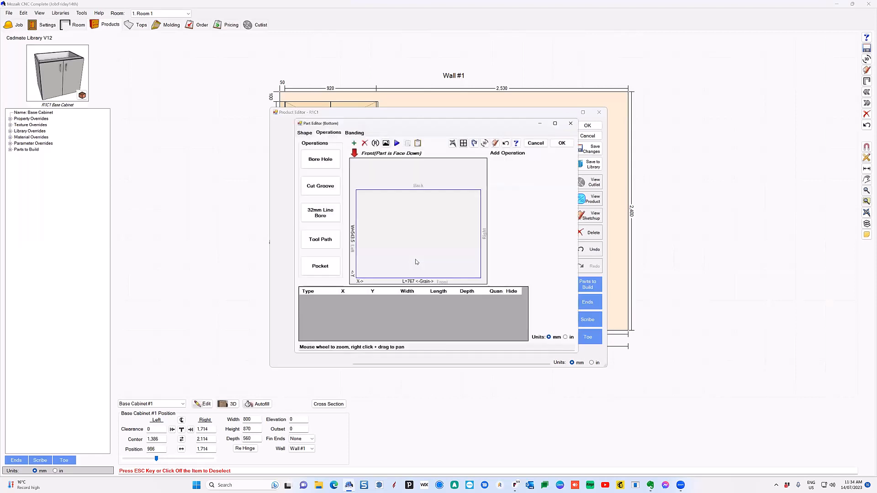
# Add a perimeter tool path to the Bottom part and offset it inward by -100 mm
pyautogui.click(318, 241)
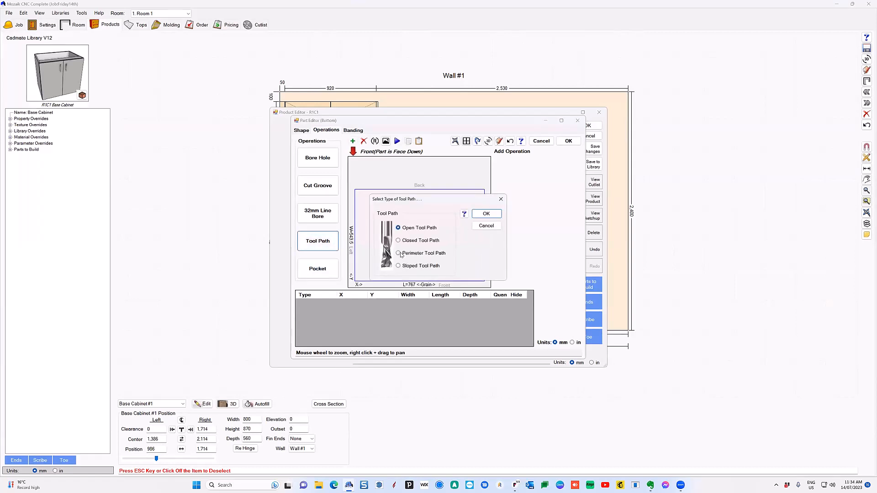
pyautogui.click(399, 253)
pyautogui.click(487, 215)
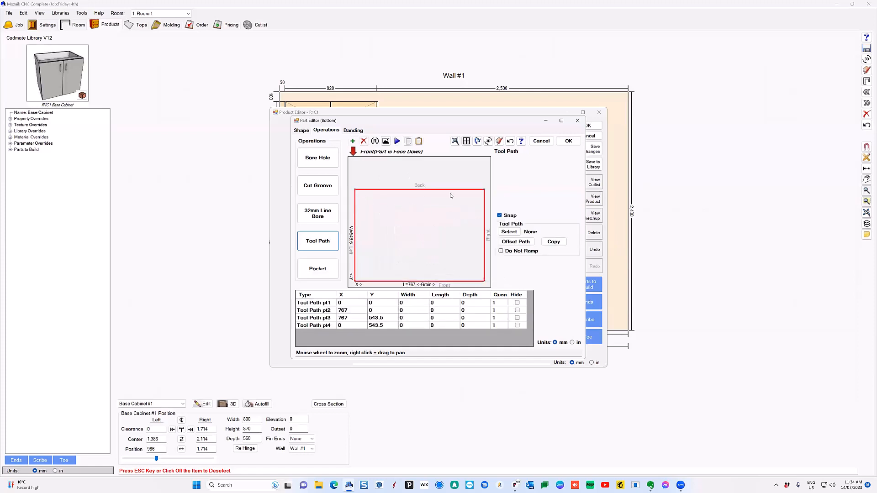
pyautogui.click(515, 242)
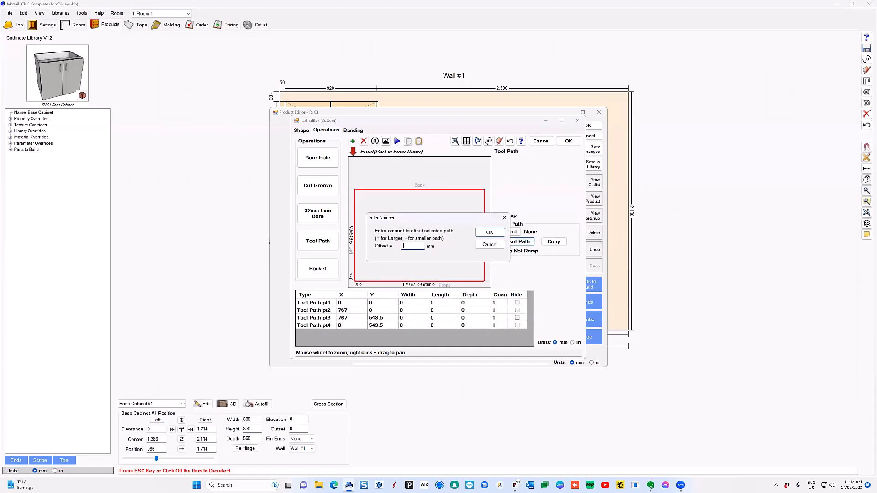
pyautogui.write('-100')
pyautogui.click(489, 232)
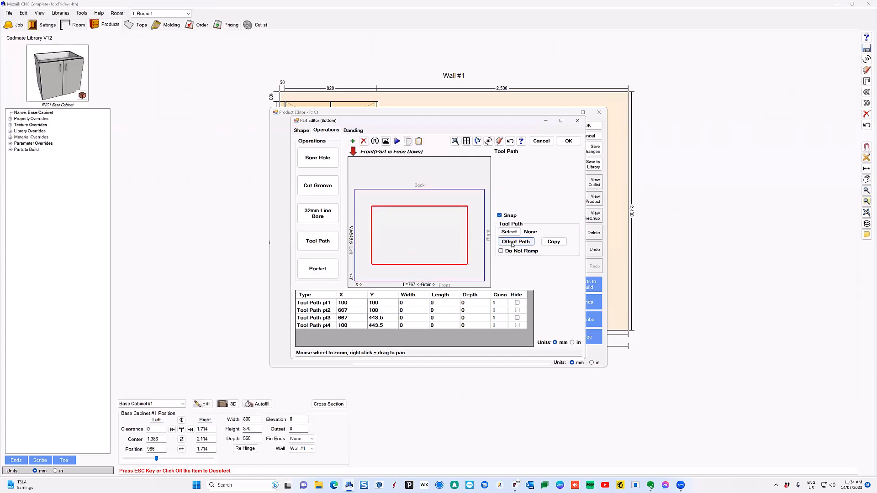
# Assign the Internal Toolpath Cutout panel tool group to the offset path and check the cutout in the part's 3D view
pyautogui.click(508, 232)
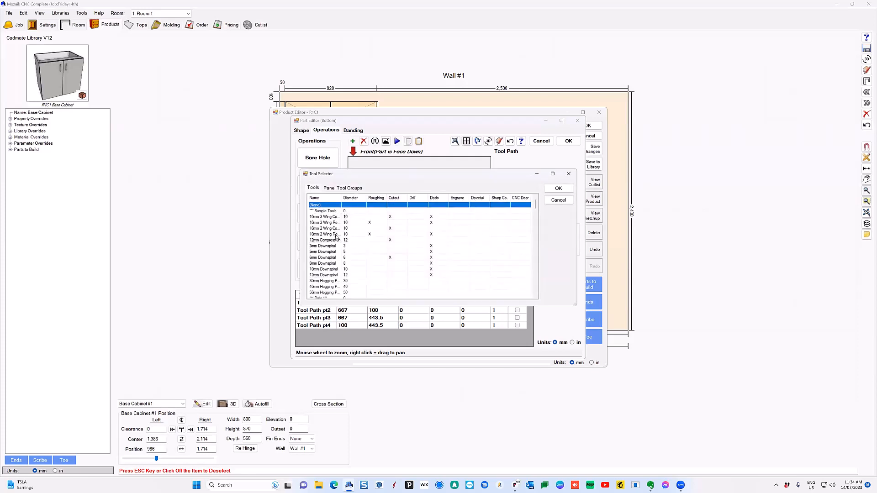
pyautogui.click(352, 188)
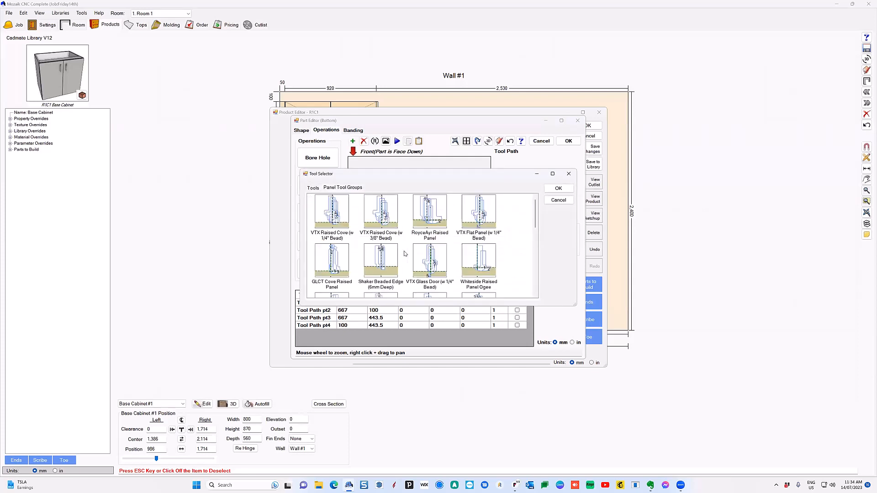
pyautogui.scroll(-5, 411, 258)
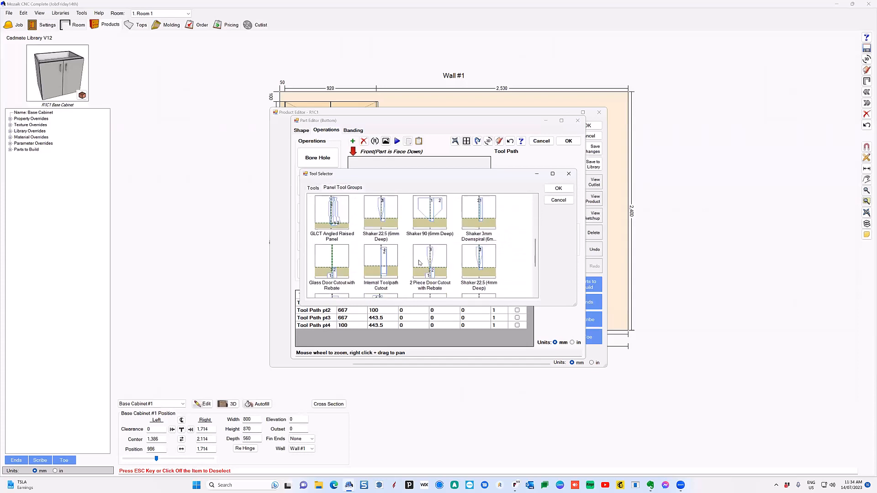
pyautogui.click(377, 264)
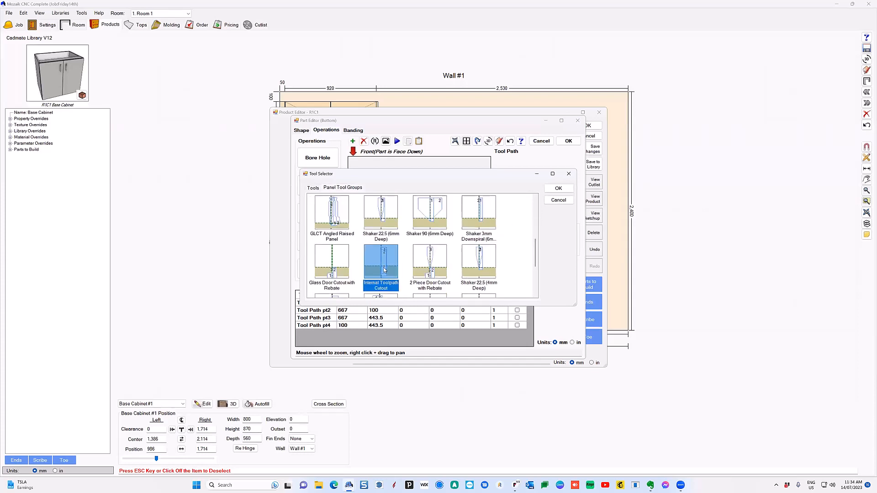
pyautogui.doubleClick(383, 270)
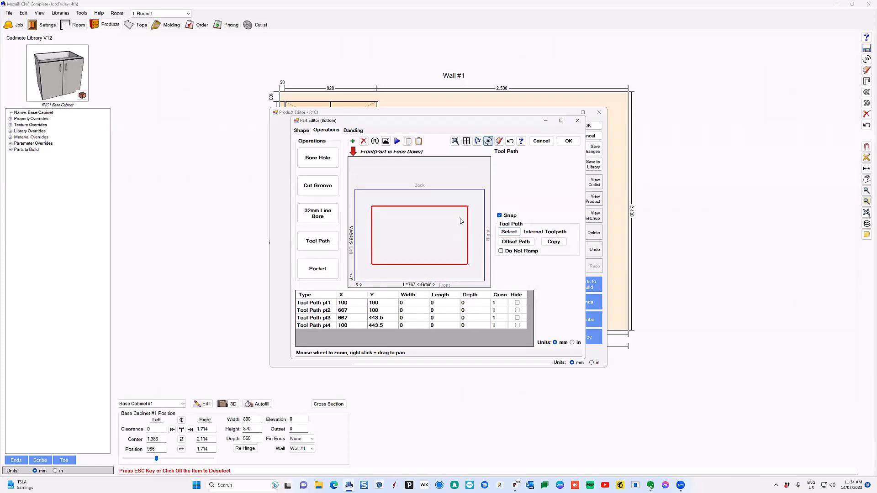
pyautogui.scroll(3, 468, 245)
pyautogui.moveTo(468, 246); pyautogui.dragTo(484, 215)
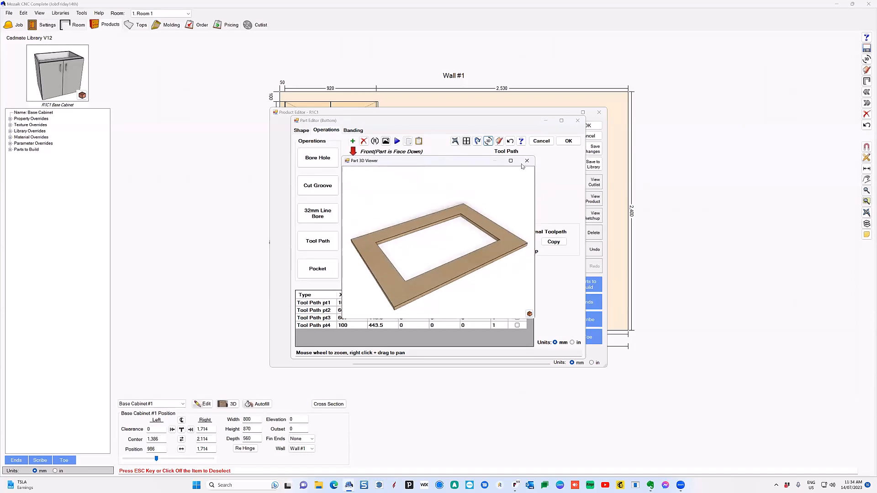
pyautogui.click(526, 160)
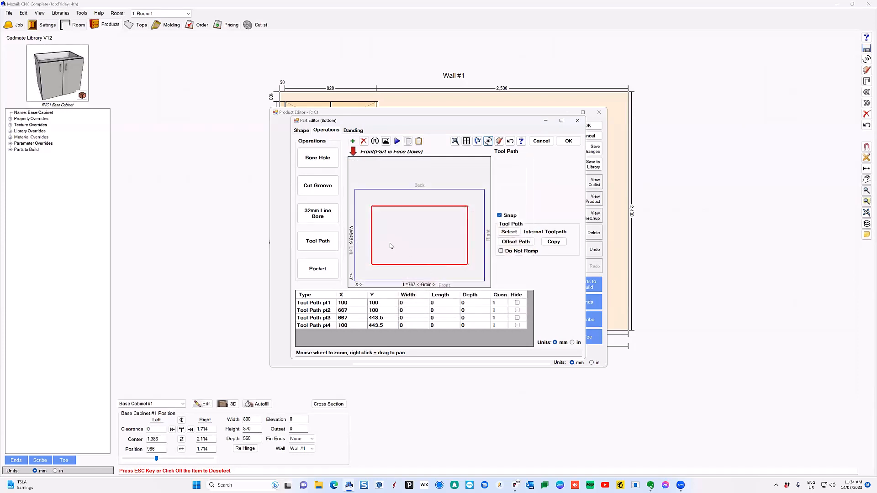
# Anchor the tool path's back-left corner to the top and left, and its back-right corner to the top and right
pyautogui.click(372, 199)
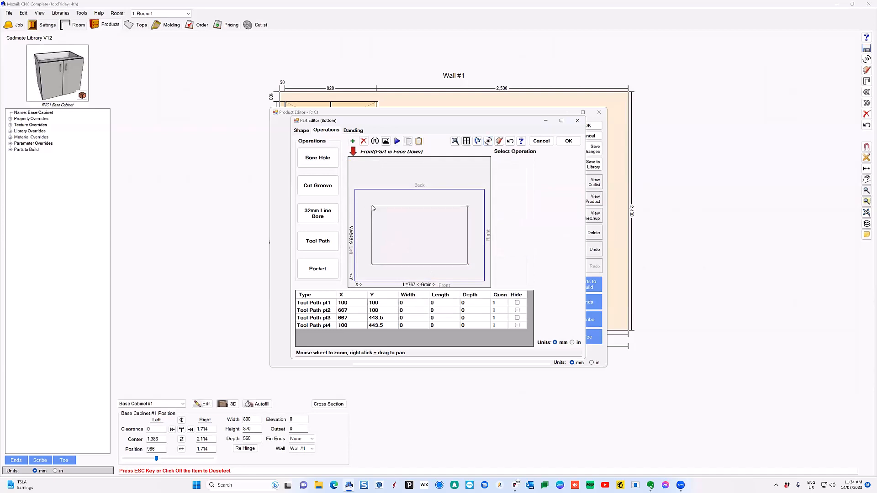
pyautogui.click(372, 207)
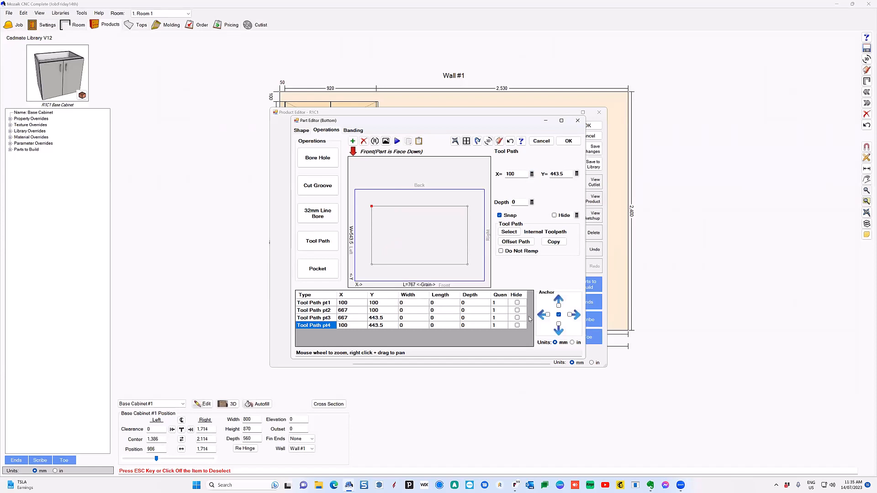
pyautogui.click(547, 315)
pyautogui.click(559, 306)
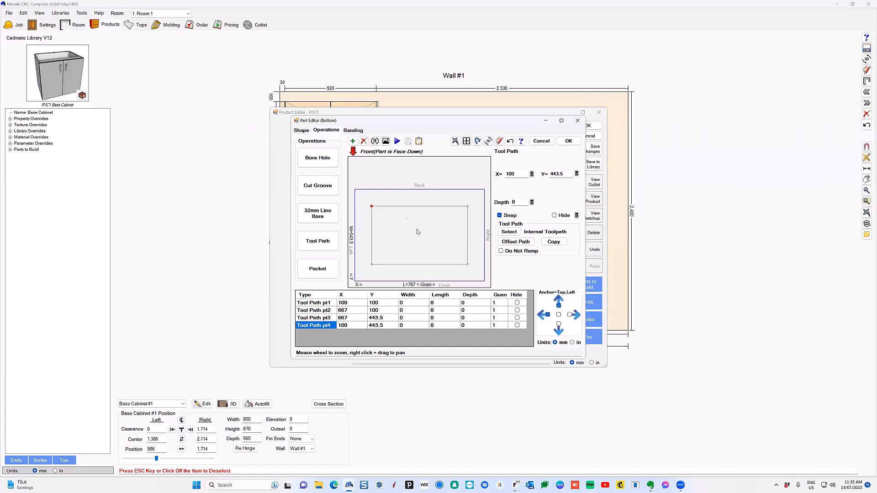
pyautogui.click(467, 207)
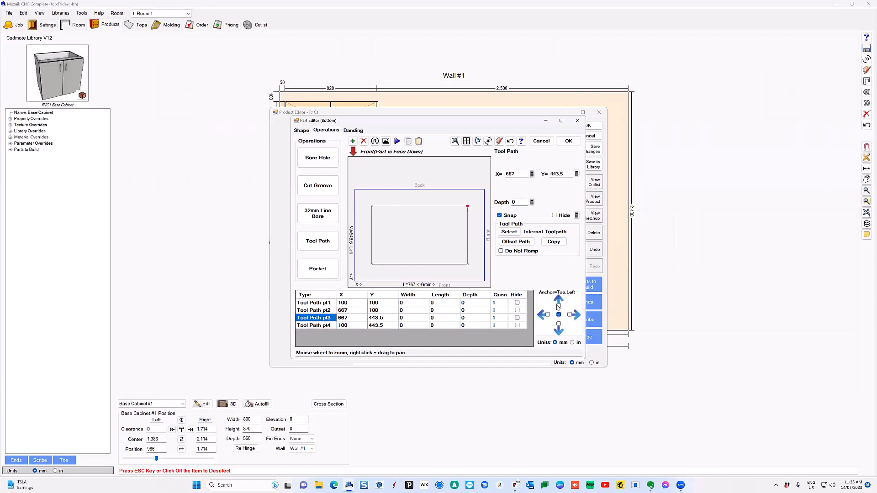
pyautogui.click(558, 306)
# Anchor the tool path's front-right corner to the bottom and right and its front-left corner to the bottom and left, and accept the cabinet edits
pyautogui.click(468, 265)
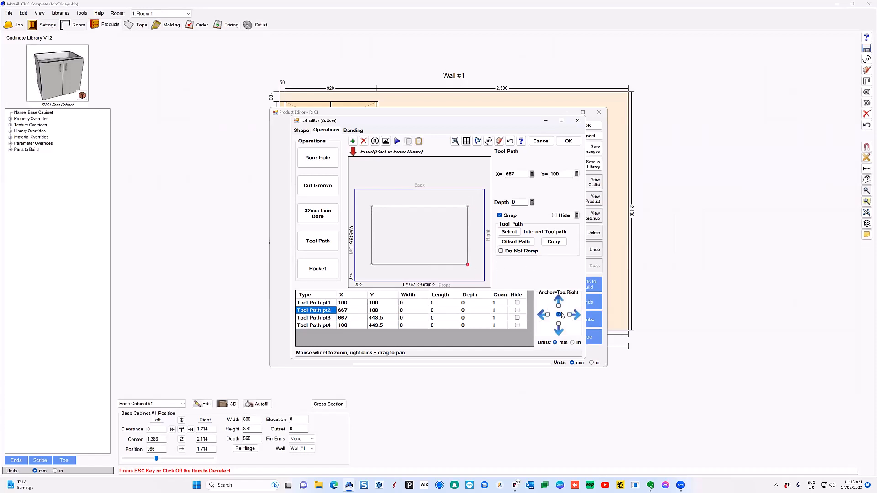
pyautogui.click(570, 315)
pyautogui.click(558, 324)
pyautogui.click(372, 265)
pyautogui.click(547, 315)
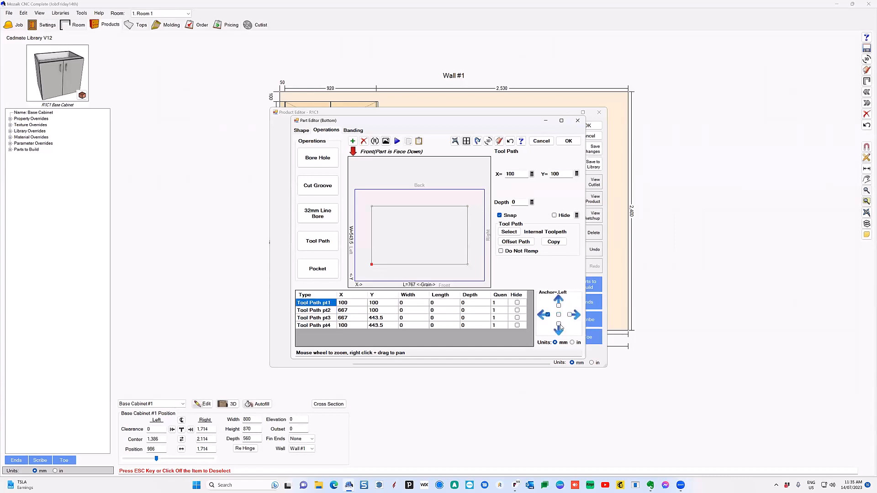
pyautogui.click(568, 141)
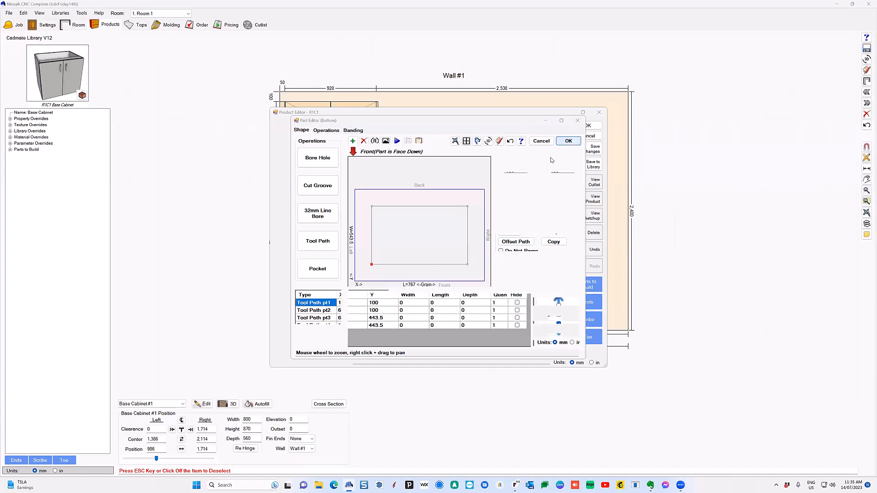
pyautogui.click(522, 200)
pyautogui.click(588, 125)
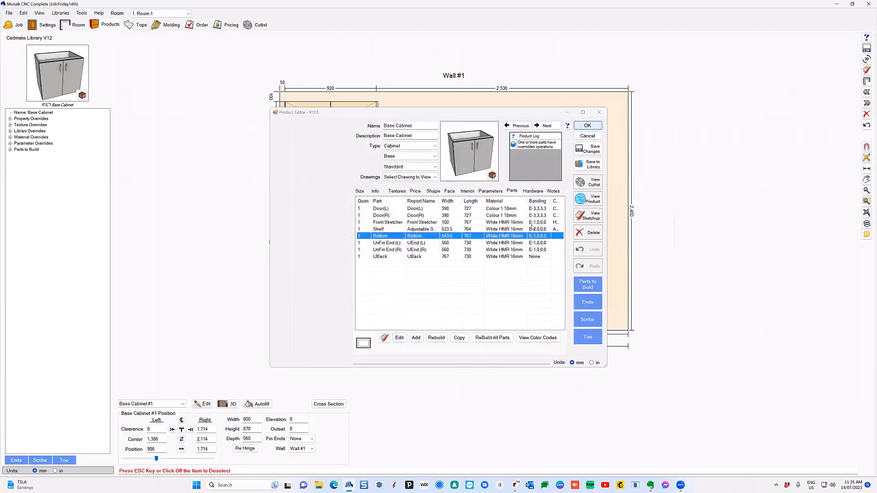
# Resize Base Cabinet #1 on Wall #1 to a width of 1,260 mm and a depth of 880 mm
pyautogui.moveTo(461, 286); pyautogui.dragTo(503, 287)
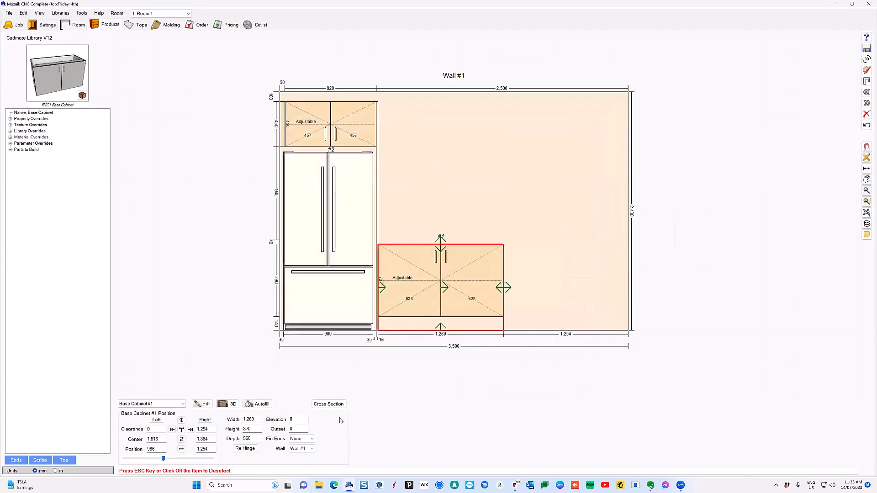
pyautogui.doubleClick(258, 437)
pyautogui.write('880')
pyautogui.press('Return')
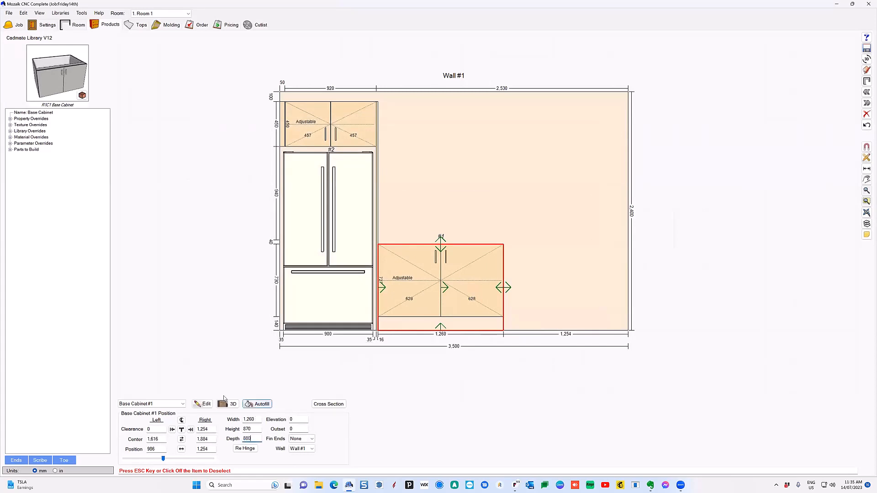
# Open the resized cabinet's Bottom part operations and examine how the anchored cutout path follows the new part size
pyautogui.click(202, 403)
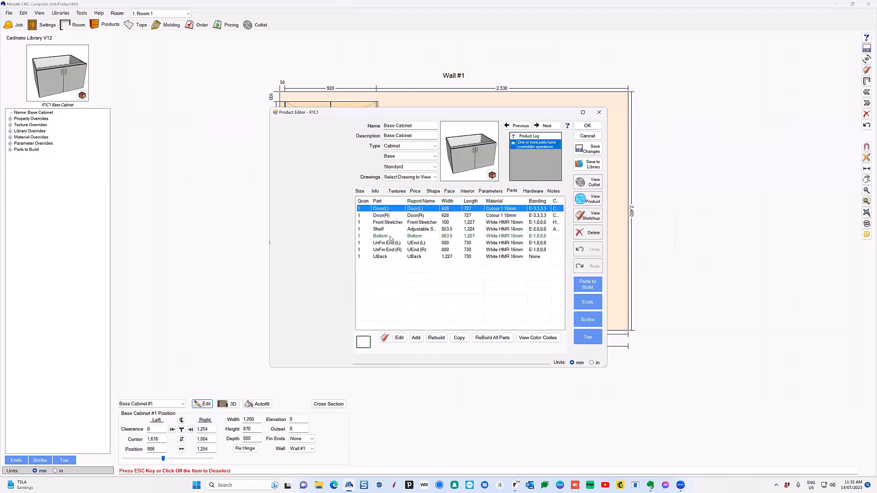
pyautogui.click(390, 236)
pyautogui.click(399, 337)
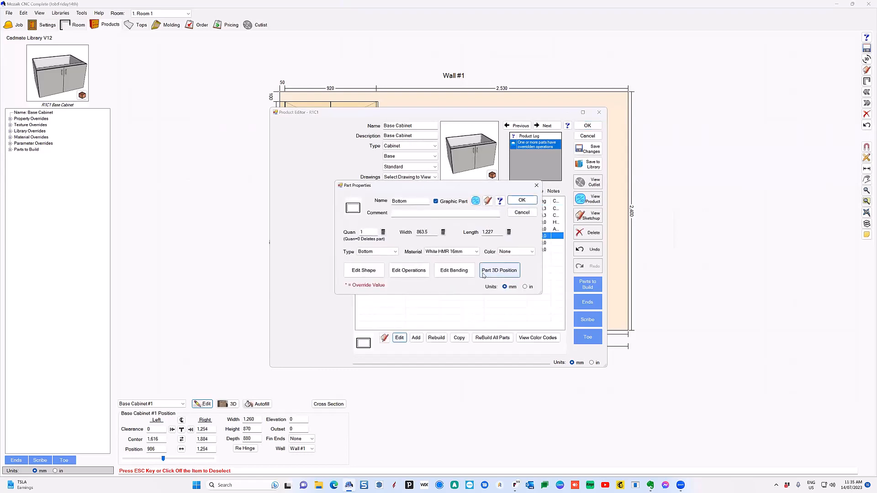
pyautogui.click(408, 270)
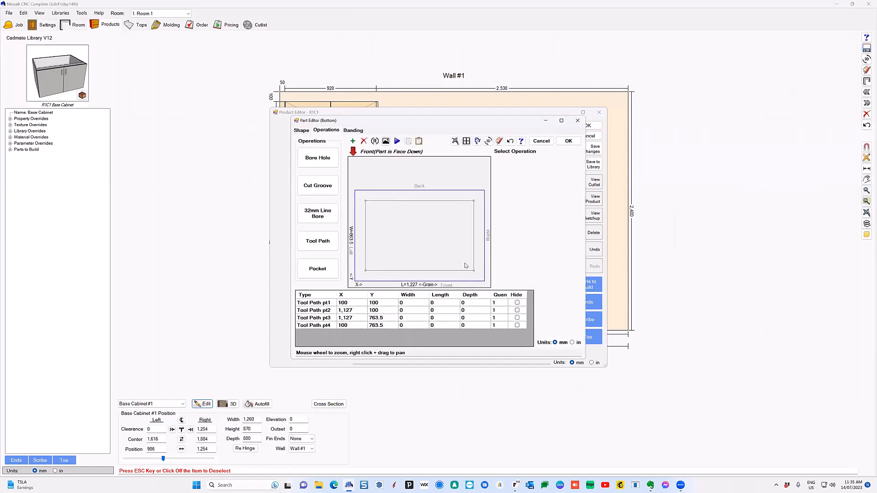
pyautogui.scroll(-3, 425, 195)
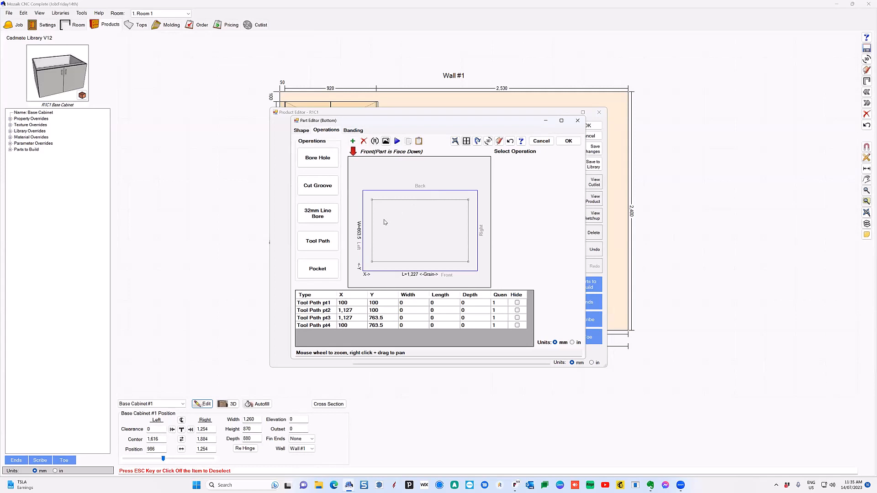
pyautogui.click(317, 240)
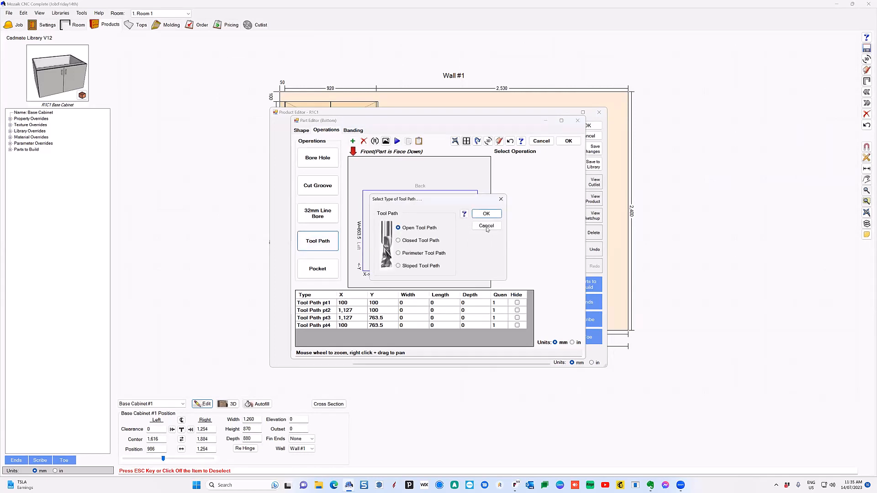
pyautogui.click(486, 226)
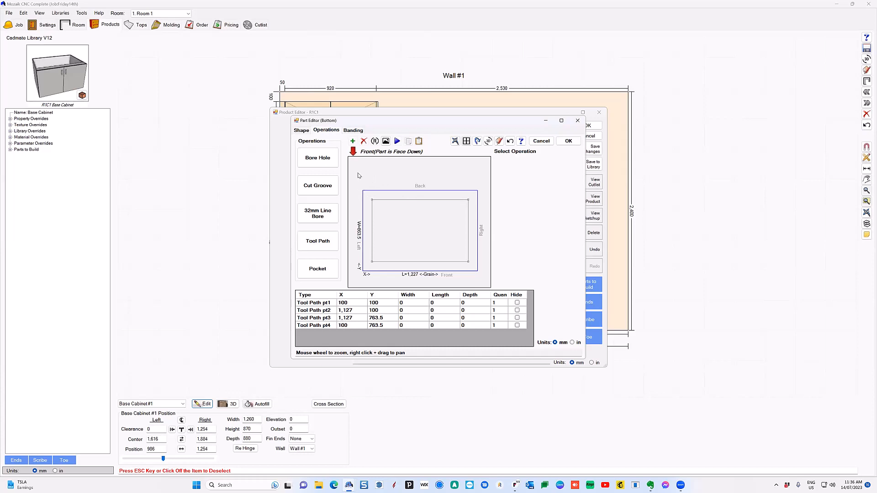
# Copy the whole rectangular tool path from the Bottom part and accept the part and cabinet edits
pyautogui.moveTo(357, 173); pyautogui.dragTo(488, 282)
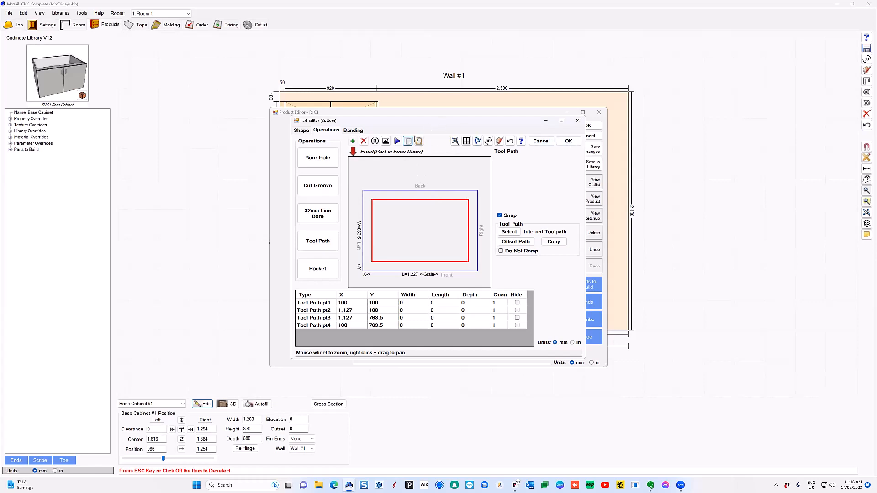
pyautogui.moveTo(358, 181); pyautogui.dragTo(484, 282)
pyautogui.click(568, 141)
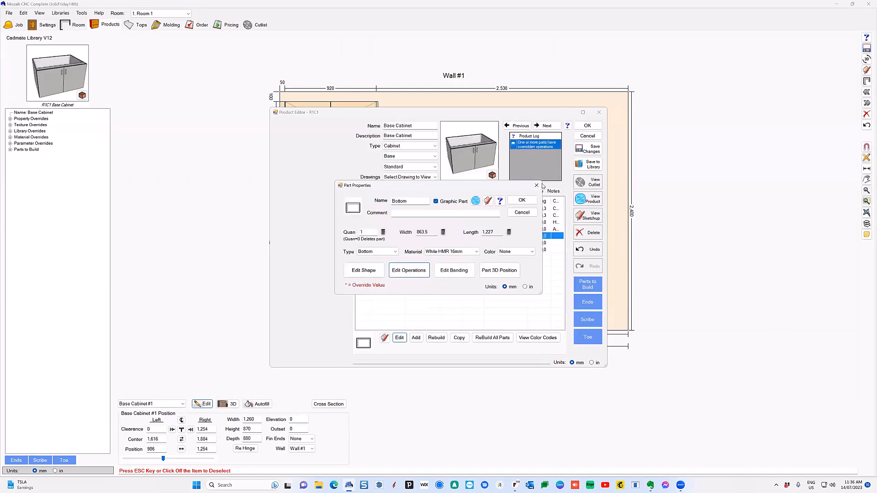
pyautogui.click(522, 200)
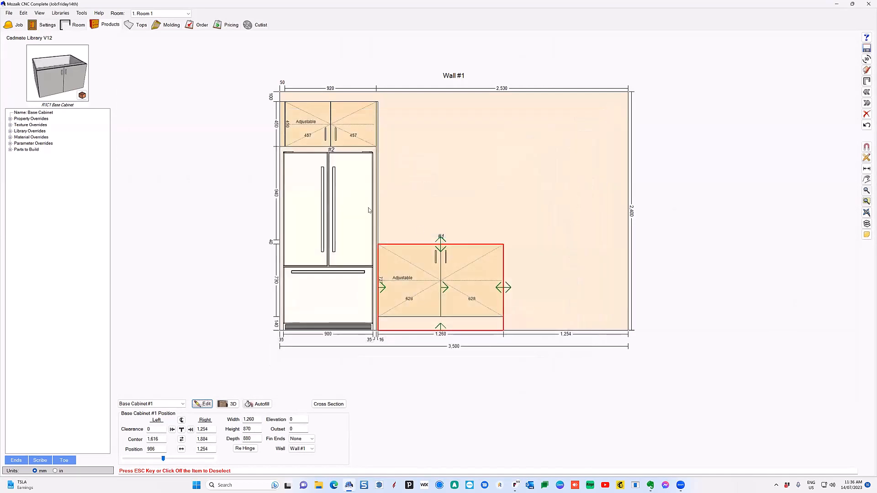
# Place a new Base Cabinet on Wall #1 against the right side of Base Cabinet #1
pyautogui.click(160, 187)
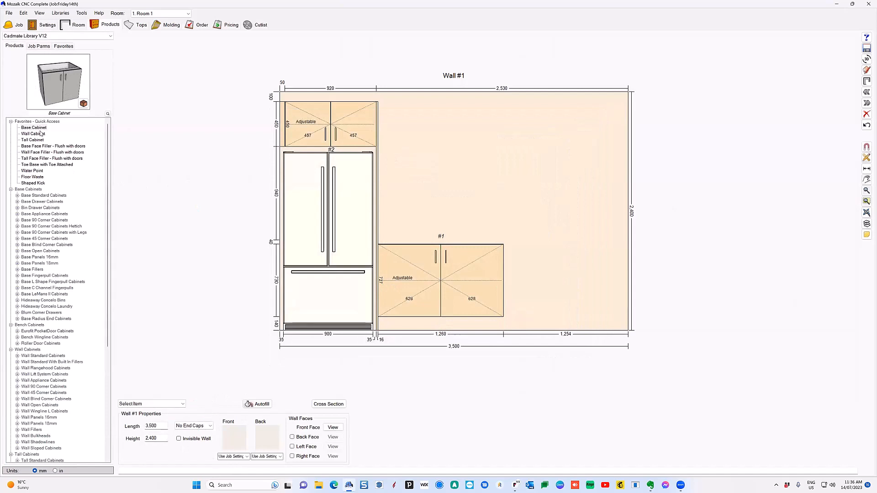
pyautogui.moveTo(34, 127); pyautogui.dragTo(533, 259)
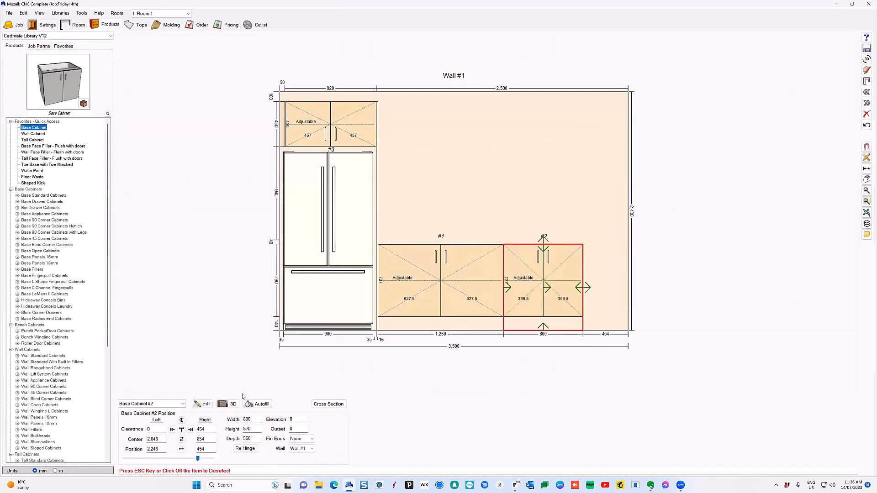
# Try pasting the copied tool path into the operations of the new cabinet's Bottom part
pyautogui.click(202, 403)
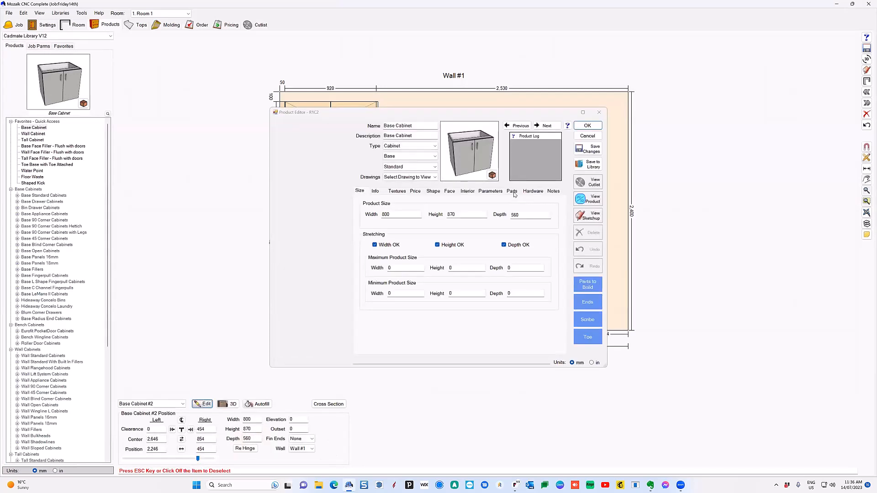
pyautogui.click(512, 191)
pyautogui.click(383, 235)
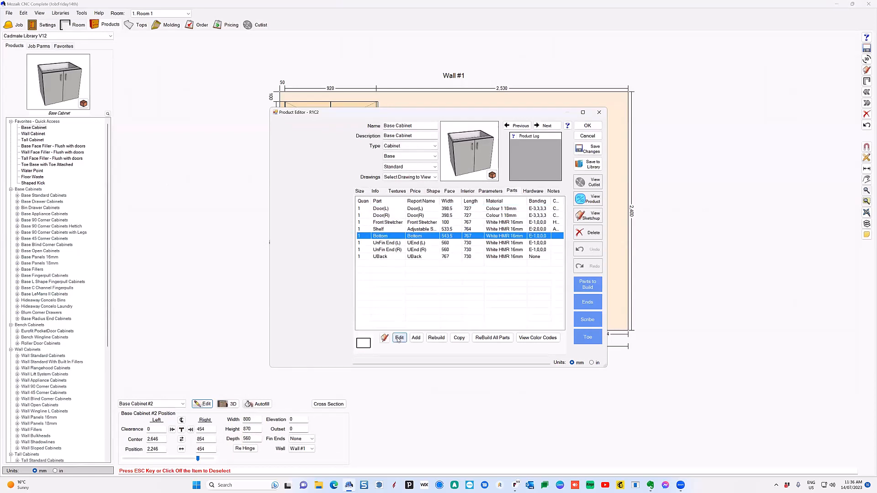
pyautogui.click(399, 338)
pyautogui.click(405, 272)
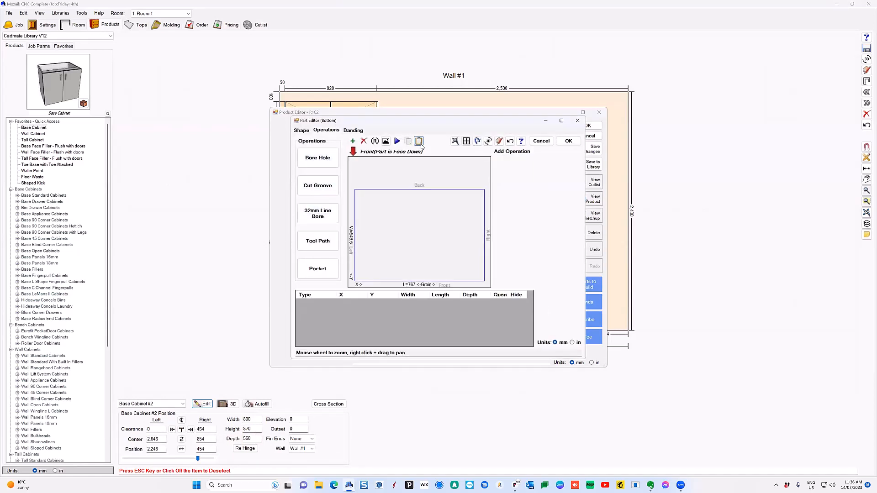
pyautogui.click(418, 141)
# Examine where the pasted tool path sits relative to the new cabinet's Bottom part, and cancel the edits
pyautogui.scroll(-1, 387, 261)
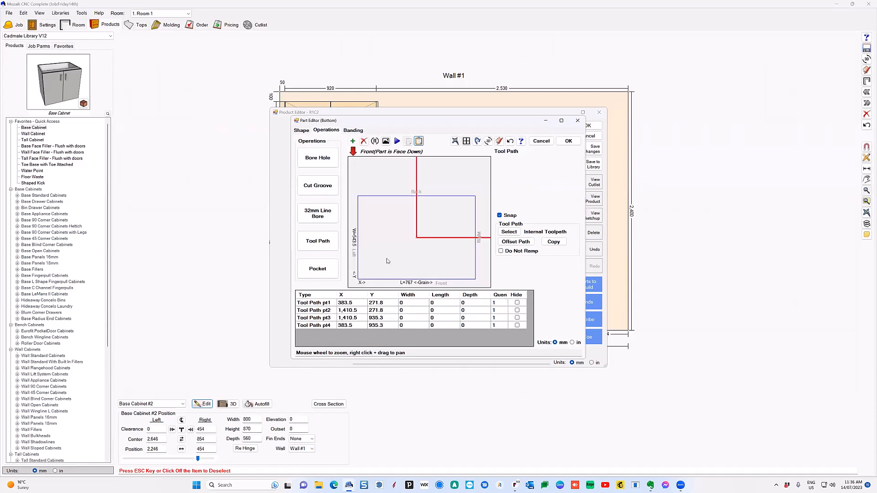
pyautogui.scroll(-1, 387, 261)
pyautogui.scroll(-4, 387, 261)
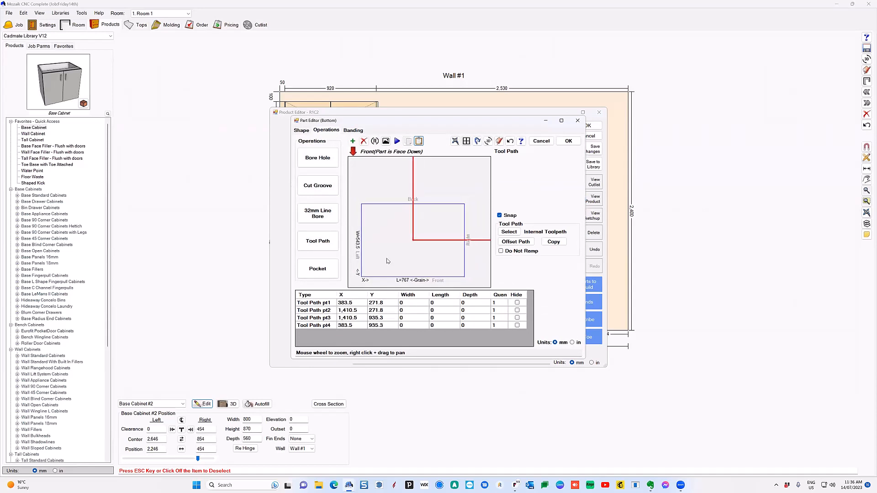
pyautogui.scroll(-1, 387, 260)
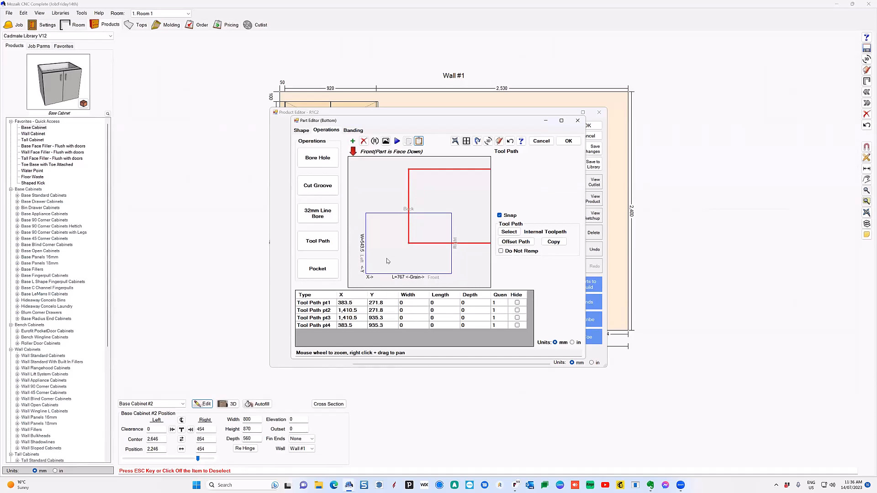
pyautogui.scroll(-3, 411, 259)
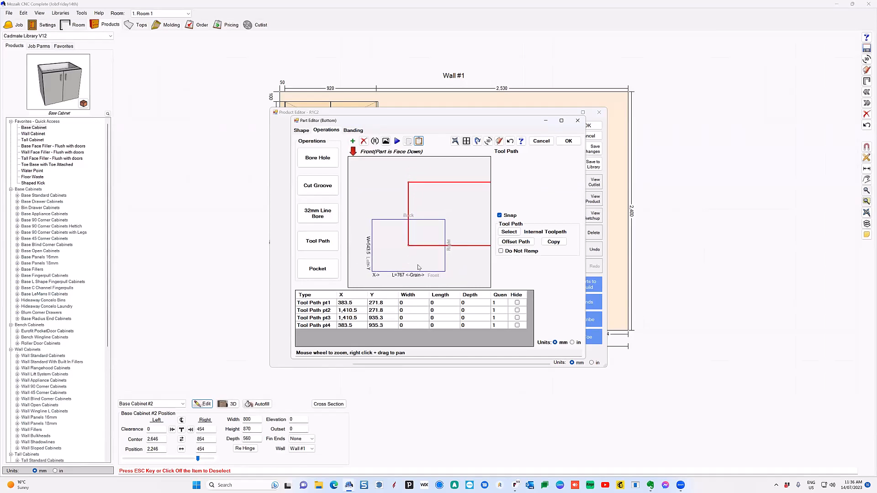
pyautogui.moveTo(484, 267); pyautogui.dragTo(449, 263, button='right')
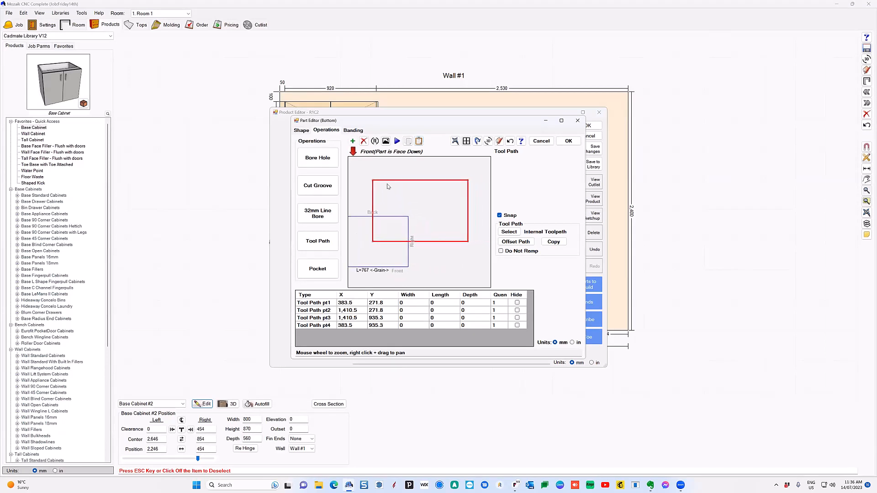
pyautogui.moveTo(382, 236); pyautogui.dragTo(417, 246, button='right')
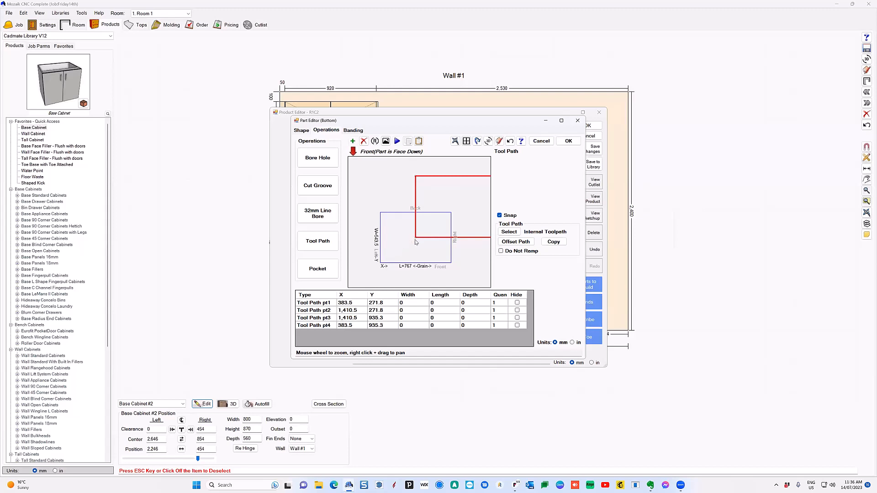
pyautogui.scroll(-2, 397, 258)
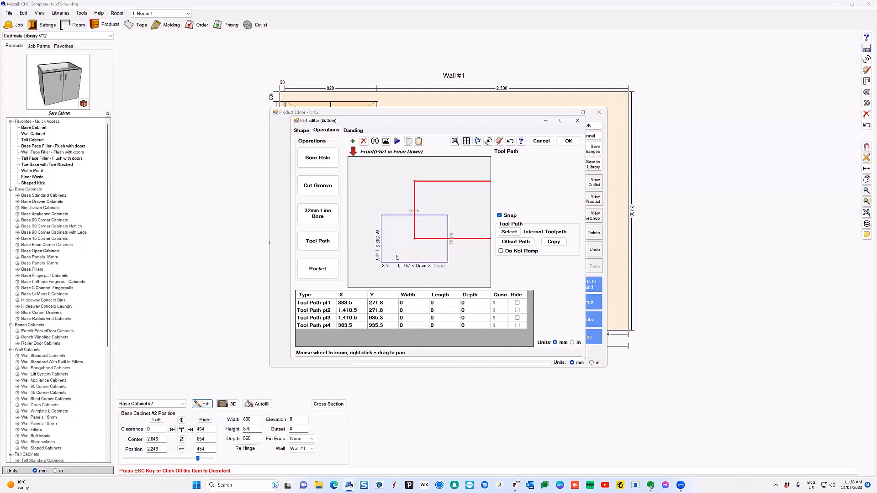
pyautogui.scroll(-4, 397, 257)
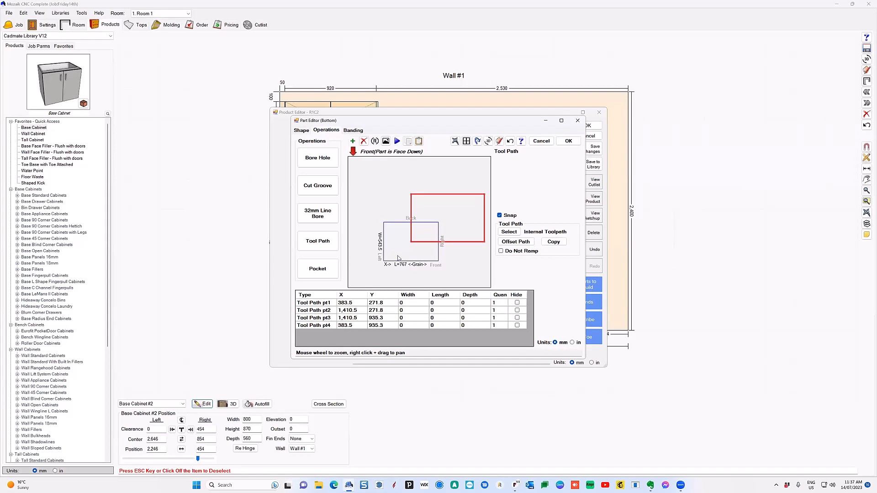
pyautogui.click(409, 262)
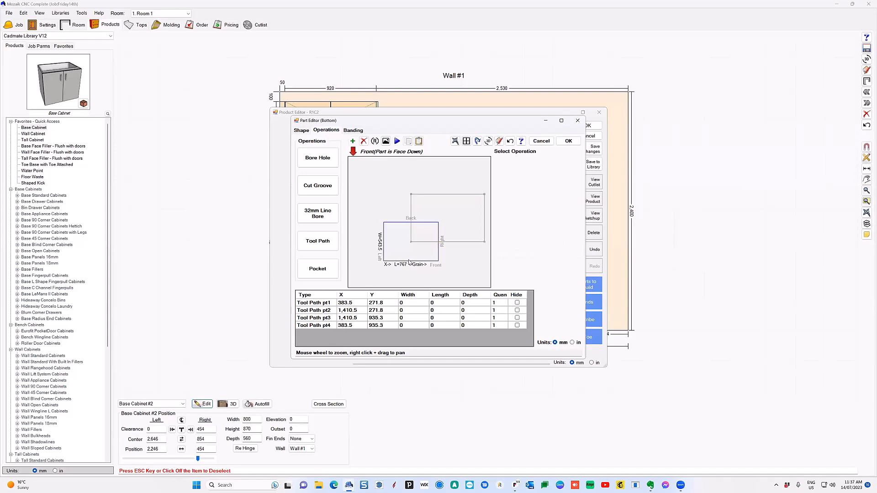
pyautogui.click(542, 141)
pyautogui.click(528, 213)
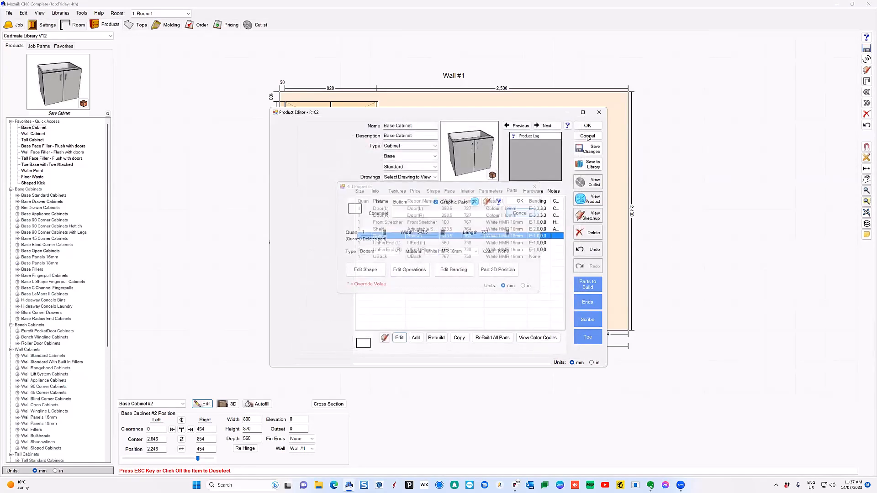
# Examine the front-left tool path point's position and anchors in the operations of Base Cabinet #1's Bottom part
pyautogui.doubleClick(463, 265)
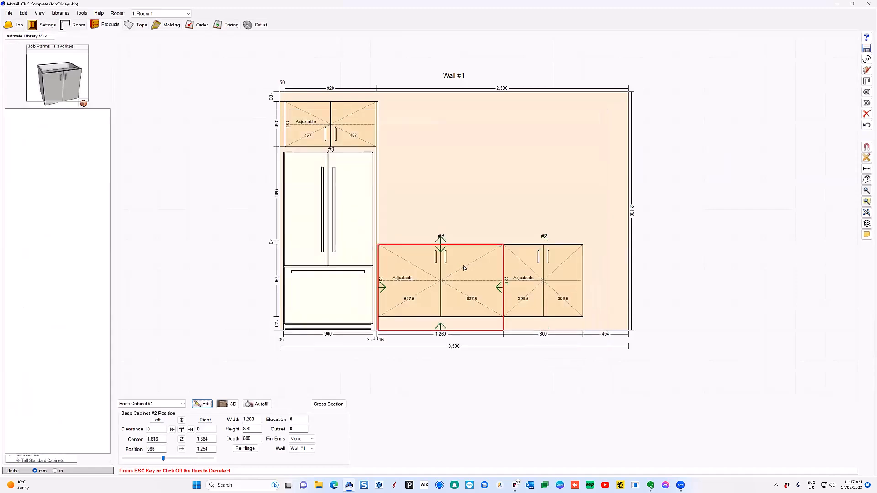
pyautogui.click(512, 190)
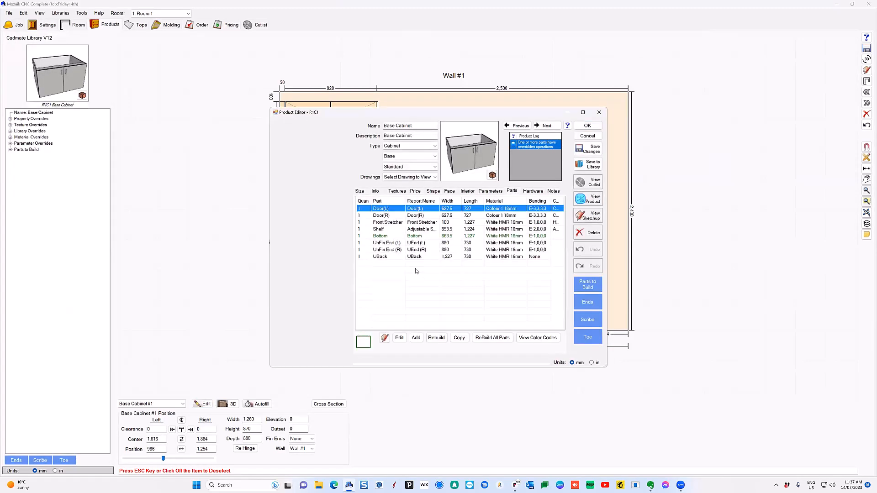
pyautogui.click(391, 236)
pyautogui.click(399, 338)
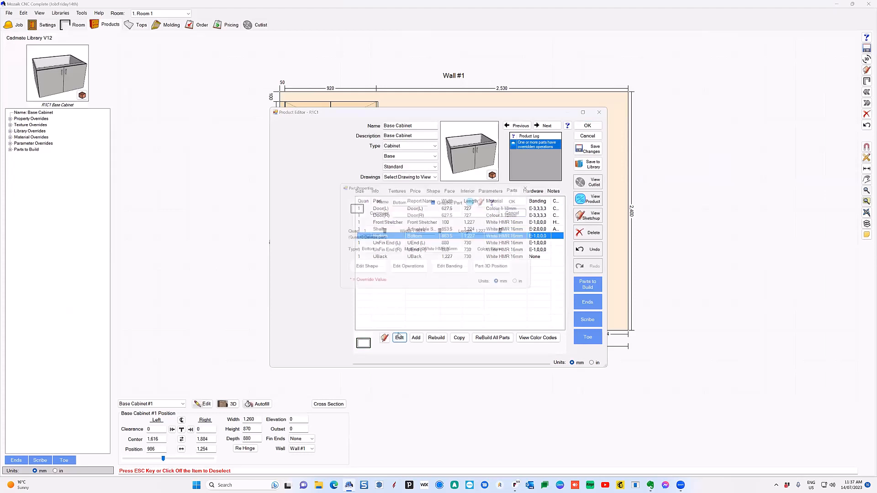
pyautogui.click(413, 270)
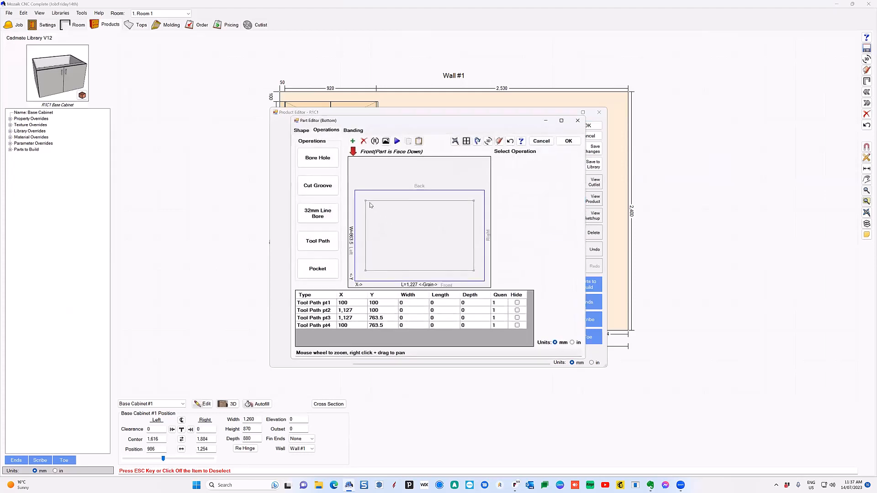
pyautogui.click(366, 272)
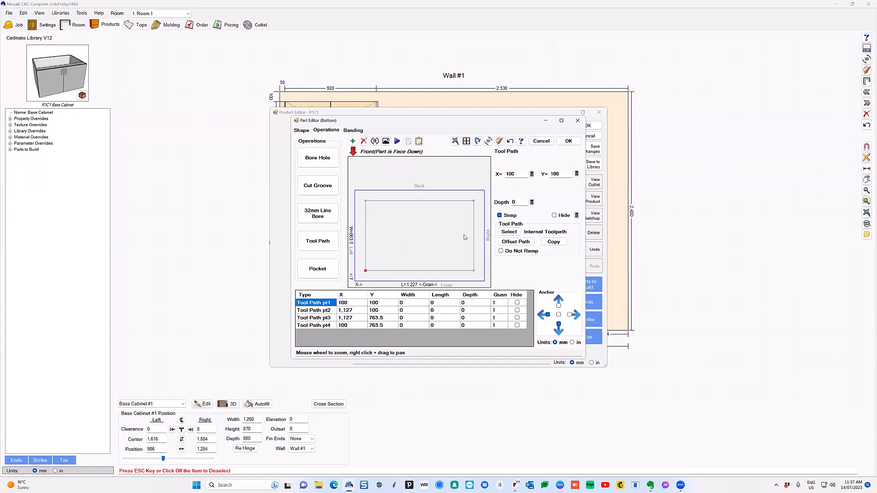
pyautogui.doubleClick(518, 176)
pyautogui.click(549, 142)
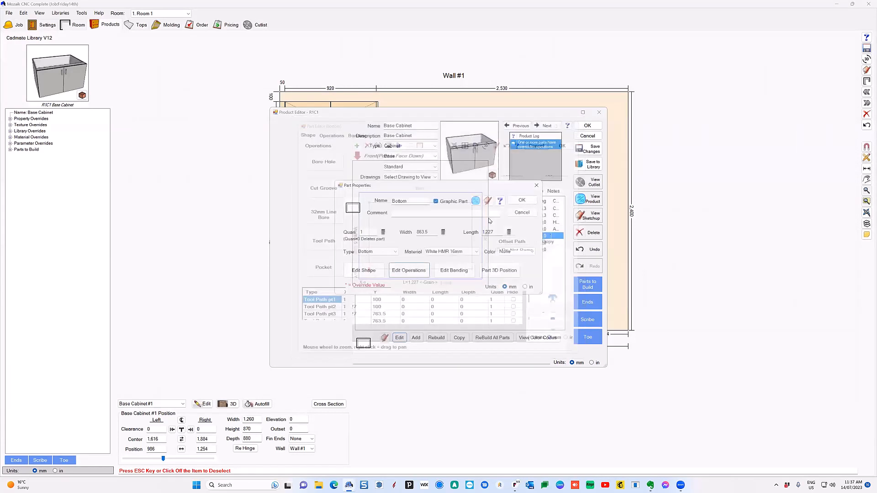
pyautogui.click(510, 199)
# Add a product parameter CutoutInset to Base Cabinet #1 with the description "Distance cutout starts from edges" and value 100
pyautogui.click(490, 191)
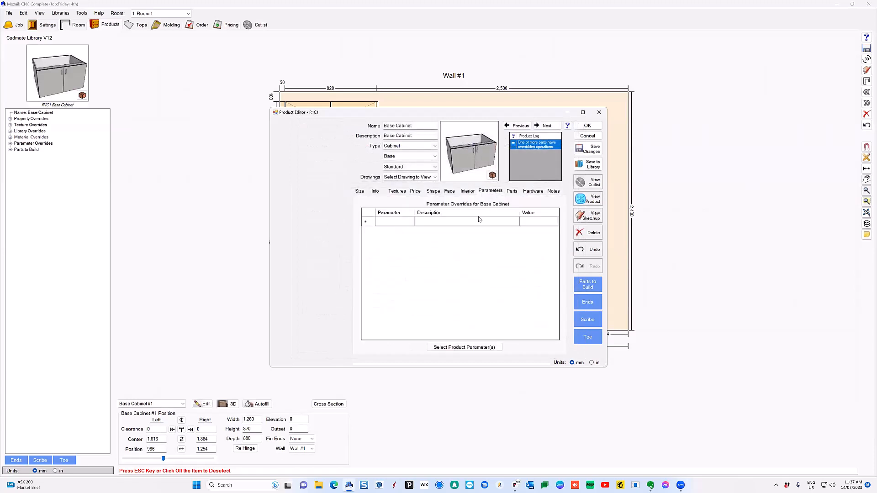
pyautogui.click(396, 224)
pyautogui.click(401, 224)
pyautogui.write('CutoutInset')
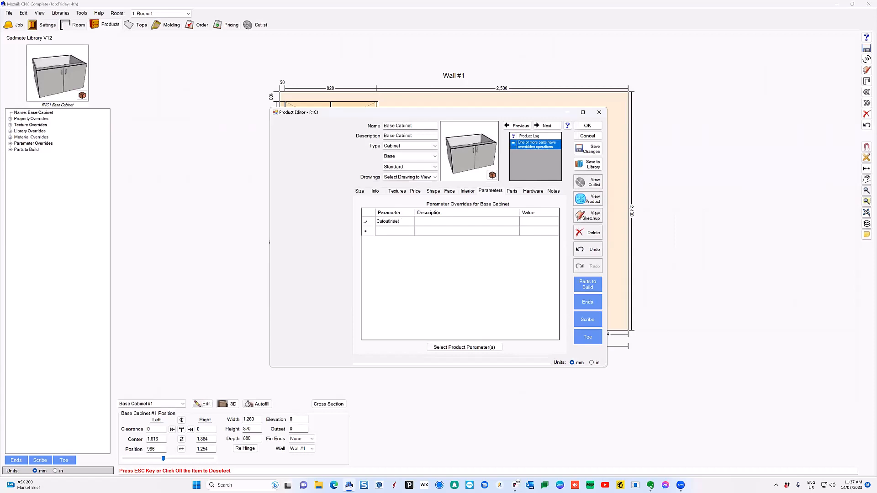
pyautogui.press('Tab')
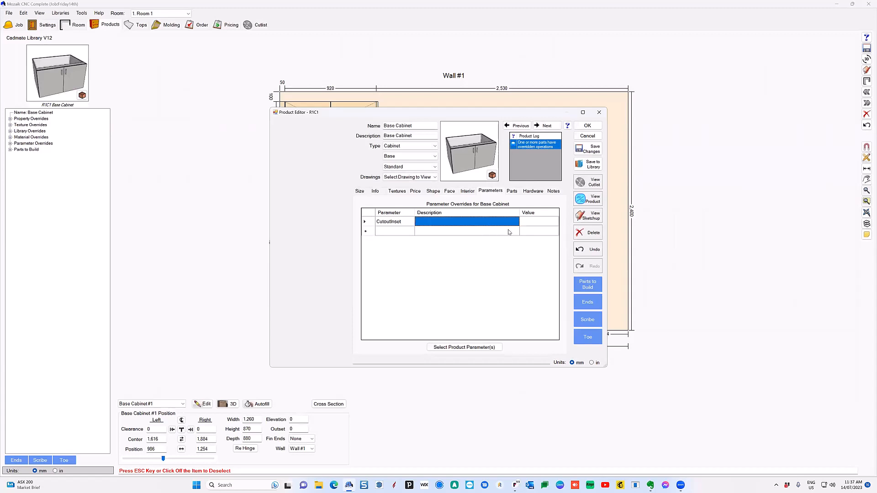
pyautogui.click(478, 222)
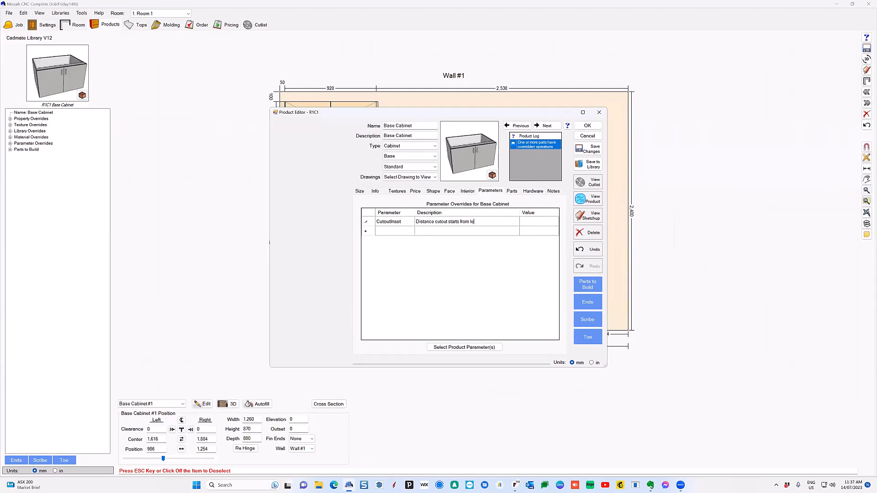
pyautogui.write('es')
pyautogui.press('Tab')
pyautogui.write('100')
pyautogui.press('Return')
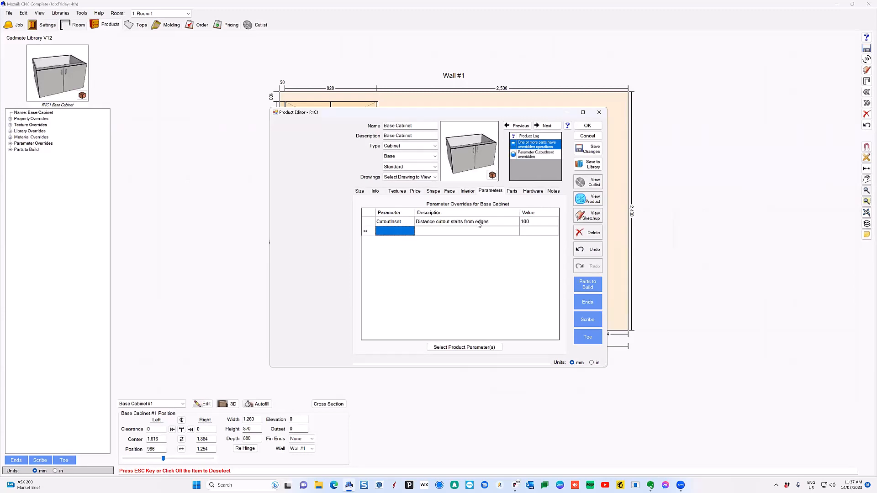
# Copy the CutoutInset parameter name and use it as the X formula of the back-left tool path corner in the Bottom part
pyautogui.doubleClick(404, 222)
pyautogui.hotkey('ctrl', 'c')
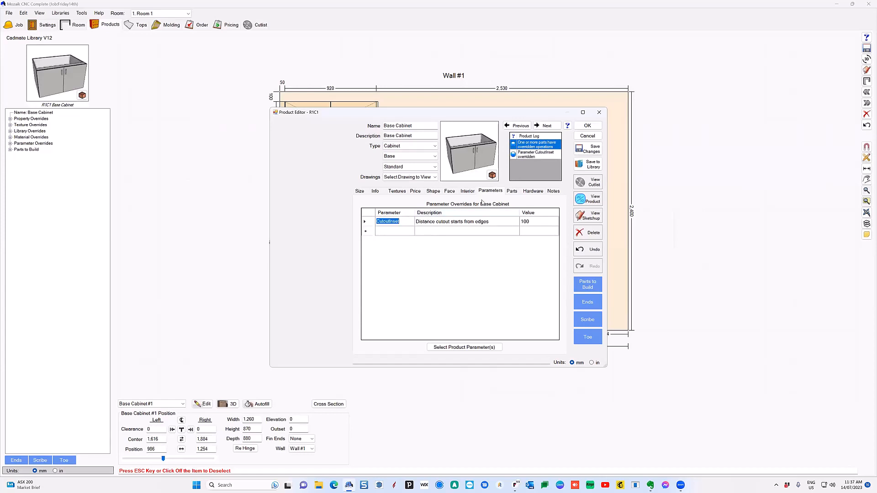
pyautogui.click(511, 191)
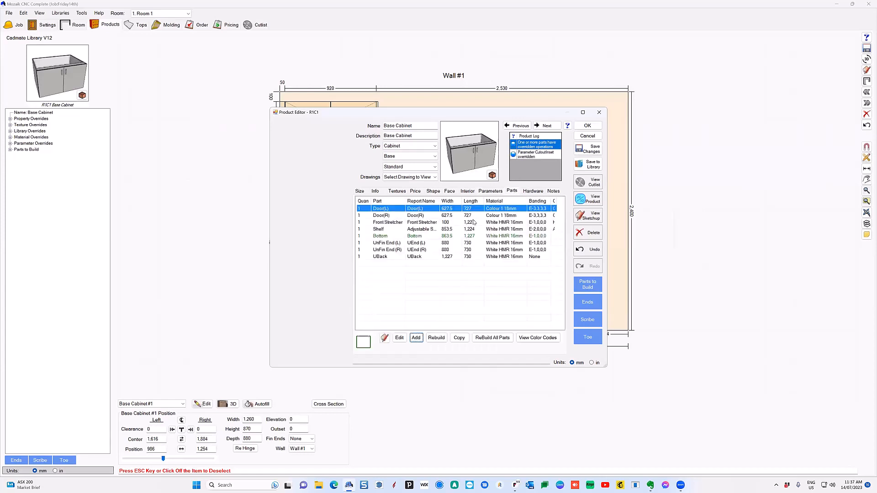
pyautogui.click(401, 237)
pyautogui.click(399, 337)
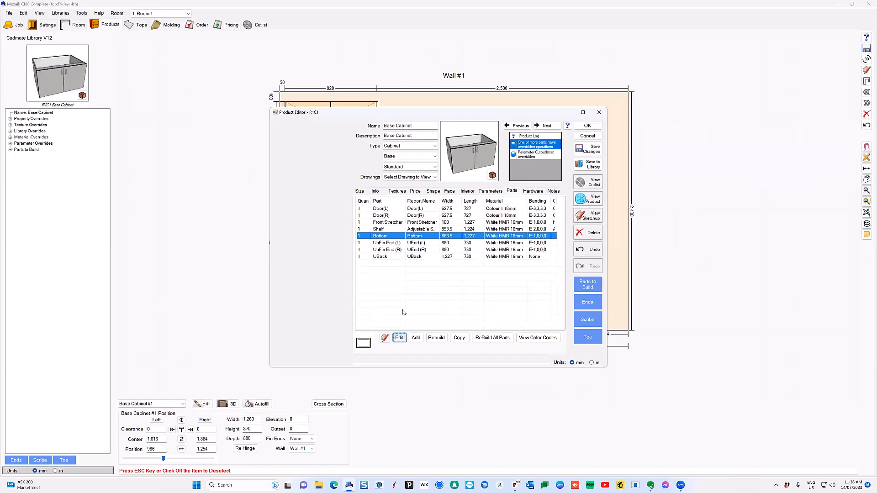
pyautogui.click(410, 270)
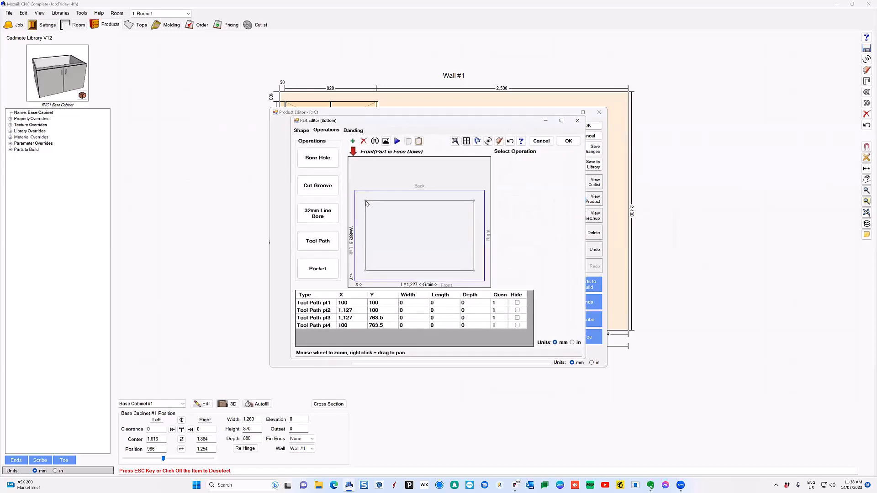
pyautogui.click(532, 174)
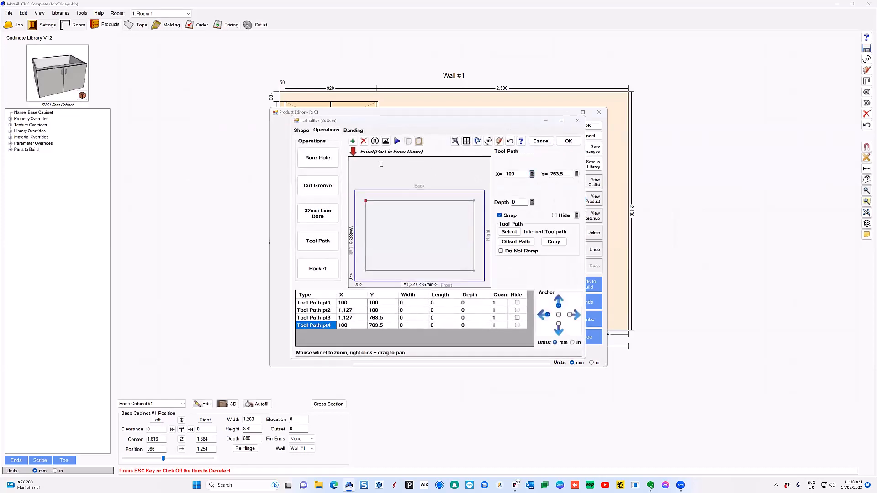
pyautogui.hotkey('ctrl', 'v')
pyautogui.click(560, 161)
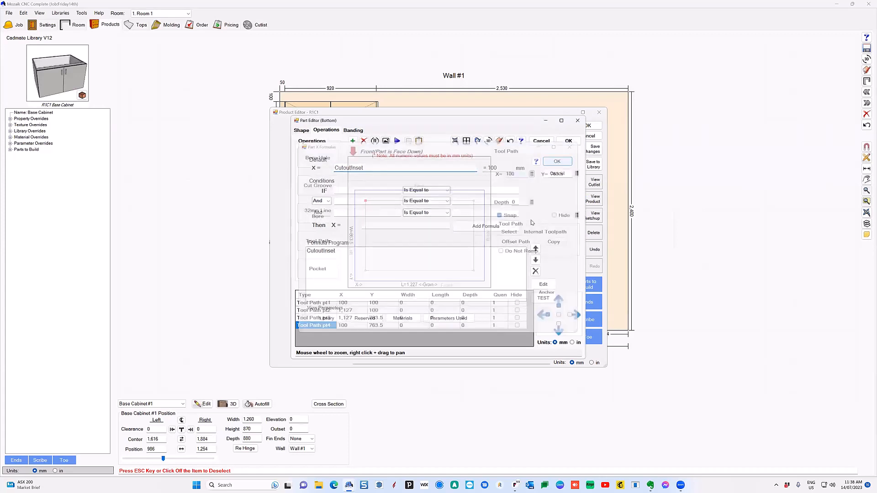
# Set the Y formula of the tool path's back-left corner to PartW-CutoutInset
pyautogui.click(576, 174)
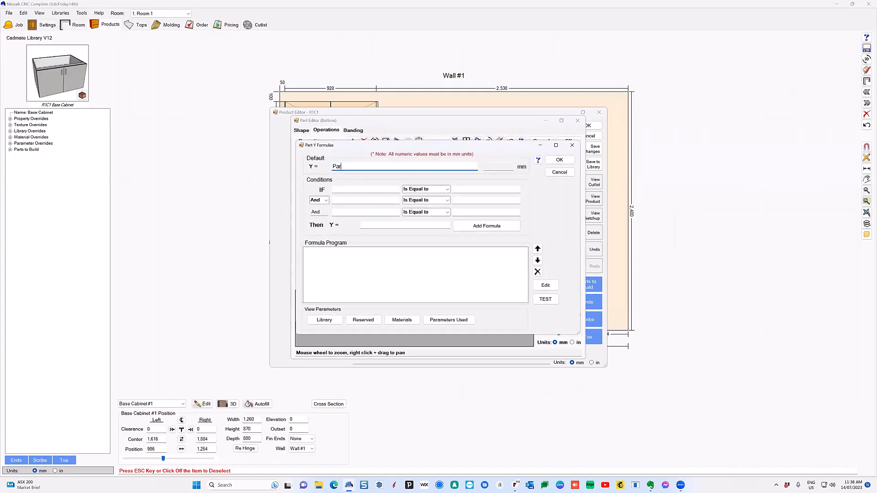
pyautogui.write('PartW-')
pyautogui.write('CutoutInset')
pyautogui.click(559, 160)
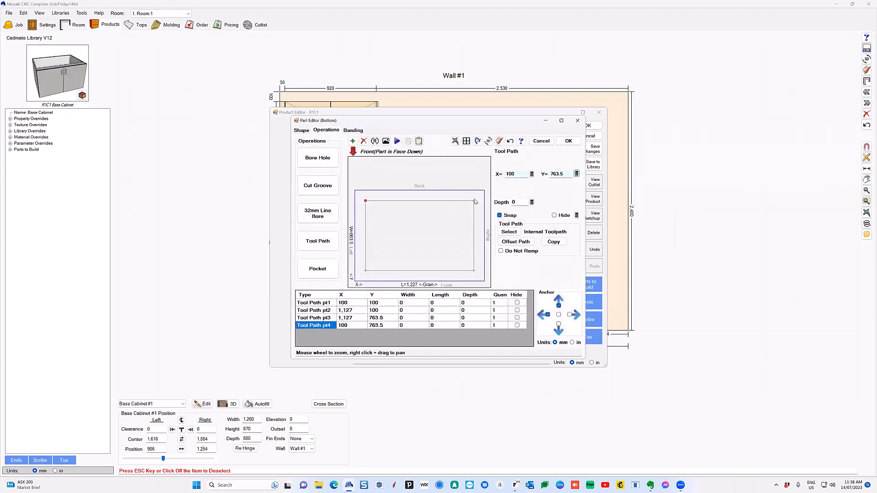
# Set the back-right tool path corner's X formula to PartL-CutoutInset and its Y formula to PartW-CutoutInset
pyautogui.click(474, 201)
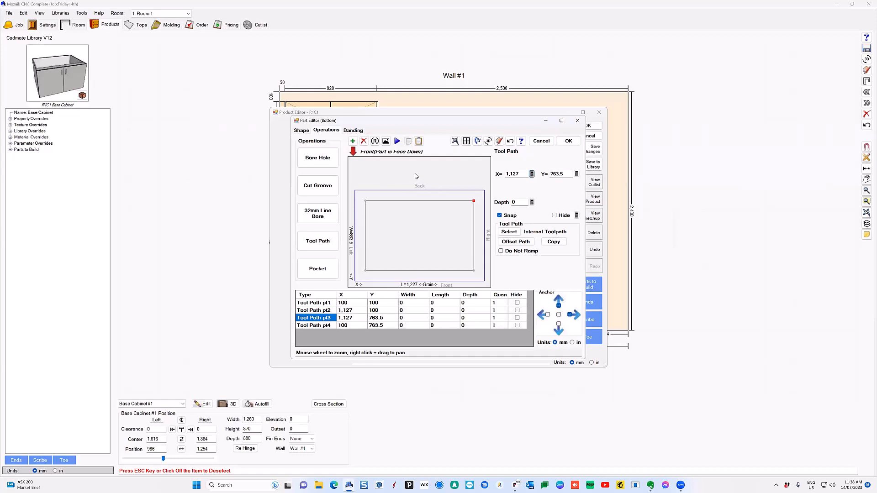
pyautogui.click(532, 174)
pyautogui.write('Part')
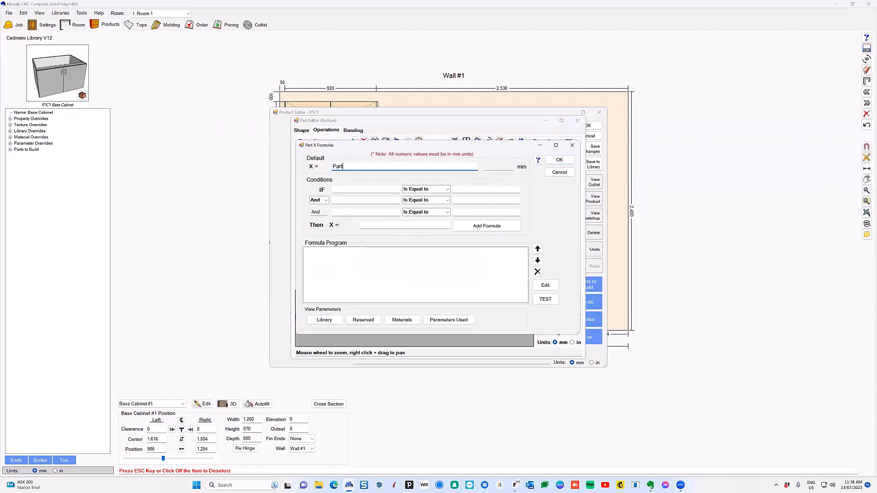
pyautogui.write('L-CutoutInset')
pyautogui.click(559, 159)
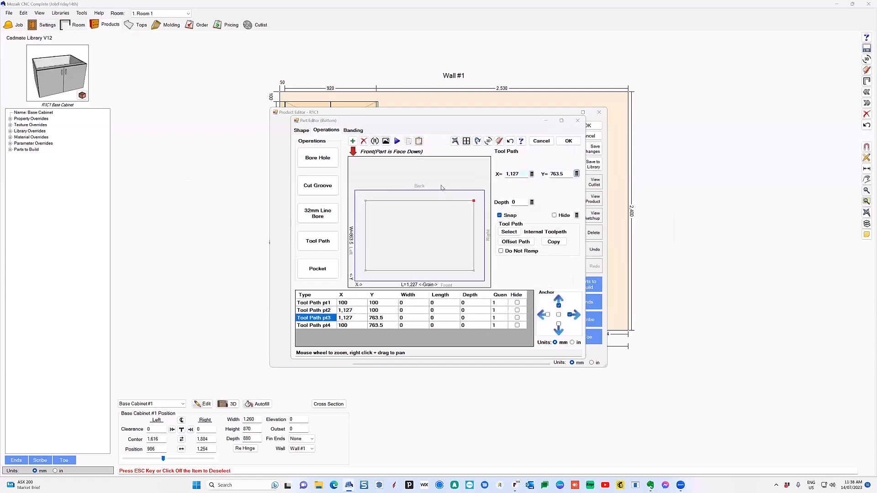
pyautogui.click(428, 168)
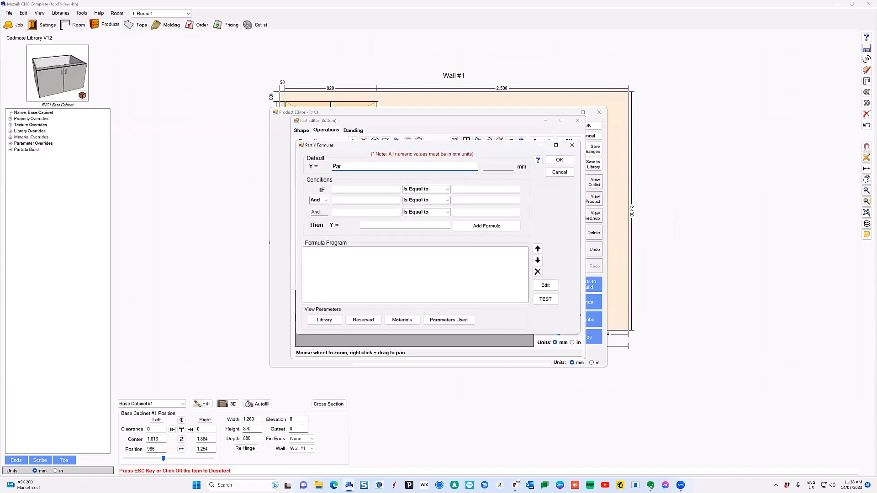
pyautogui.write('PartW-CutoutInset')
pyautogui.press('Return')
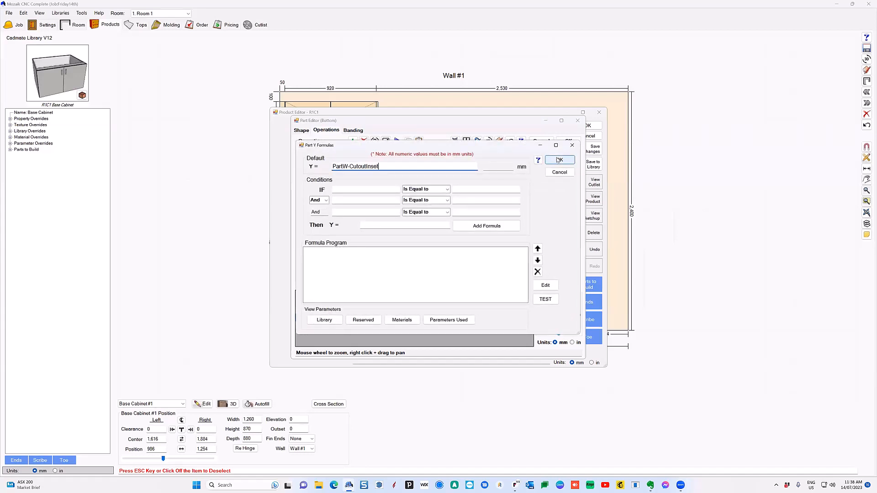
# Set the front-right tool path corner's X formula to PartL-CutoutInset and its Y formula to CutoutInset
pyautogui.click(474, 271)
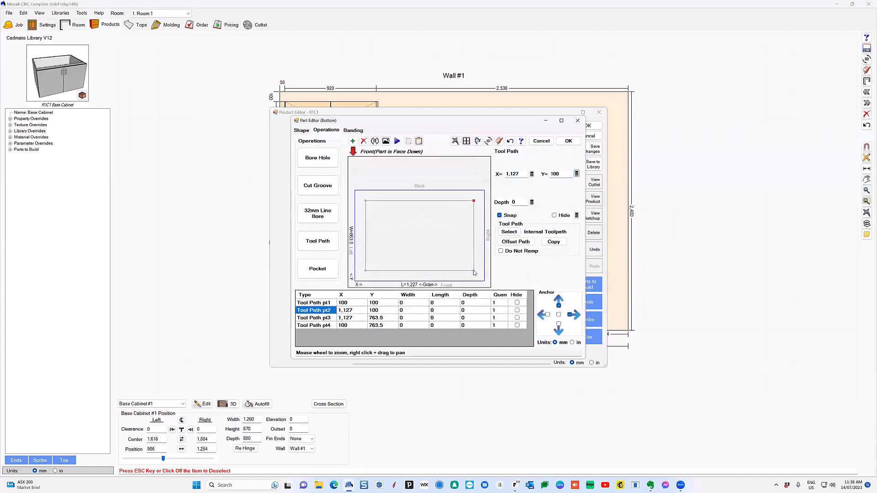
pyautogui.click(531, 174)
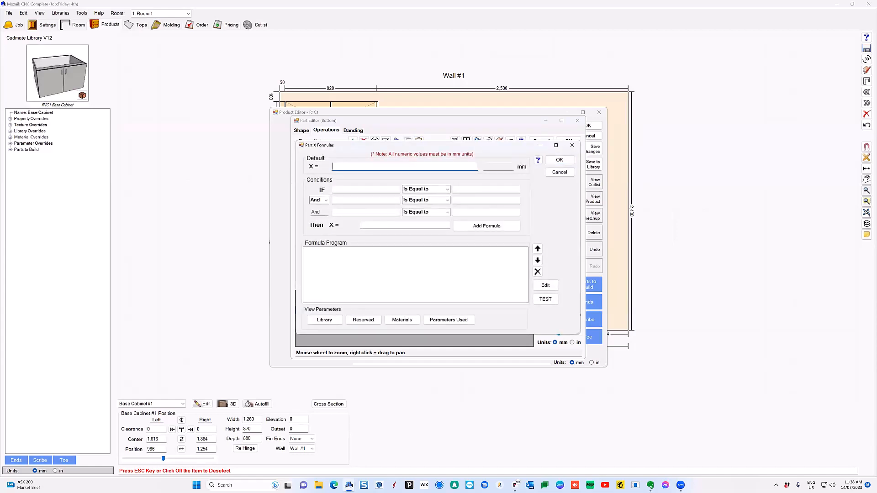
pyautogui.write('PartL-CutoutInset')
pyautogui.click(559, 160)
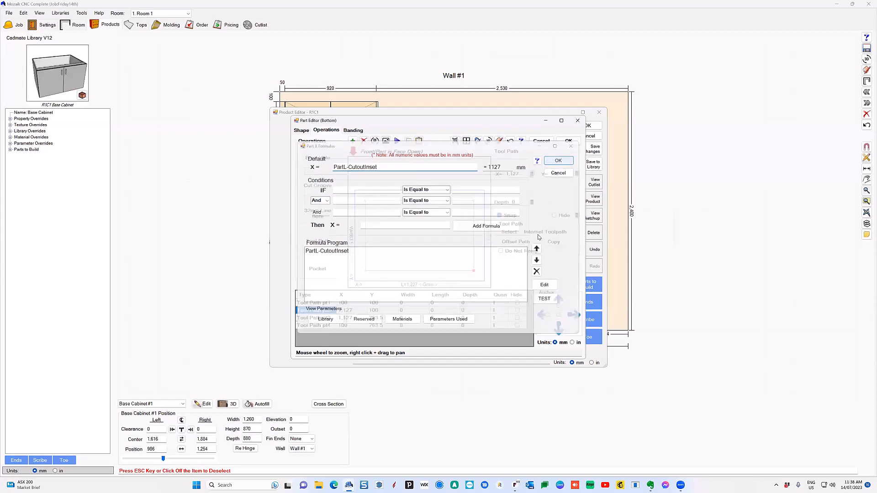
pyautogui.write('CutoutInset')
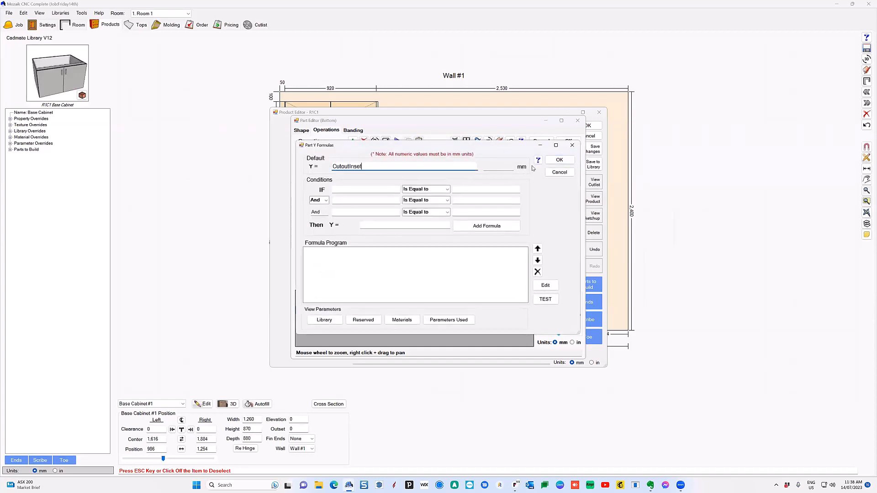
pyautogui.click(556, 161)
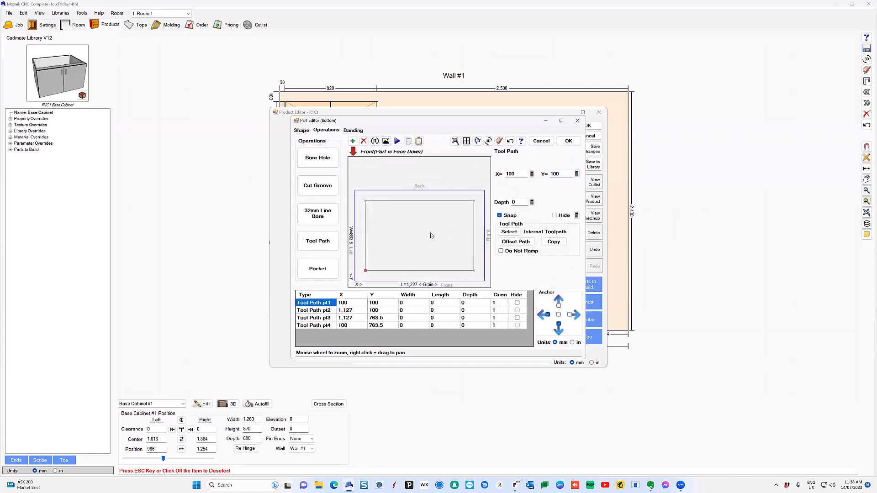
# Set both the X and Y formulas of the front-left tool path corner to CutoutInset and accept the Bottom part's operations
pyautogui.click(532, 174)
pyautogui.write('CutoutInset')
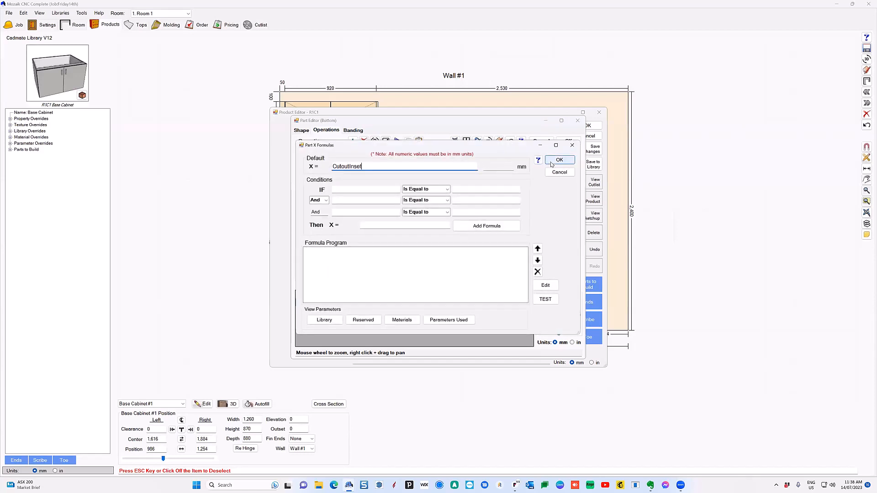
pyautogui.click(559, 160)
pyautogui.click(538, 162)
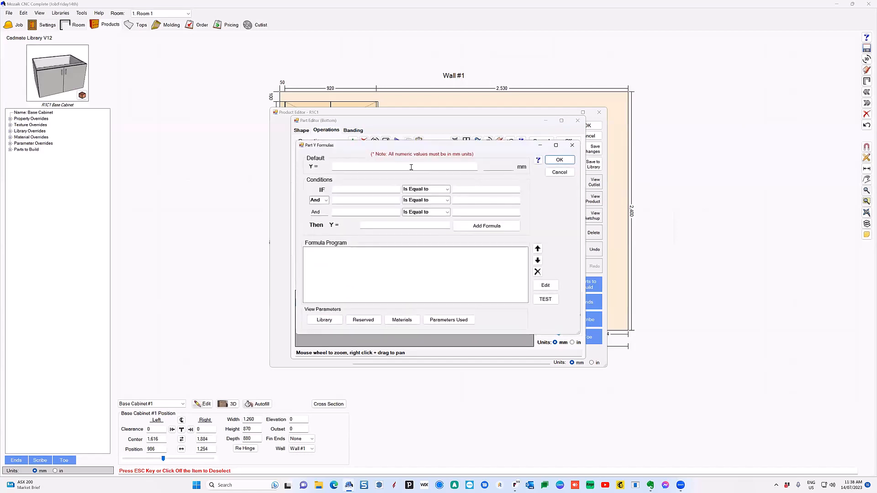
pyautogui.write('CutoutInset')
pyautogui.click(538, 160)
pyautogui.click(559, 159)
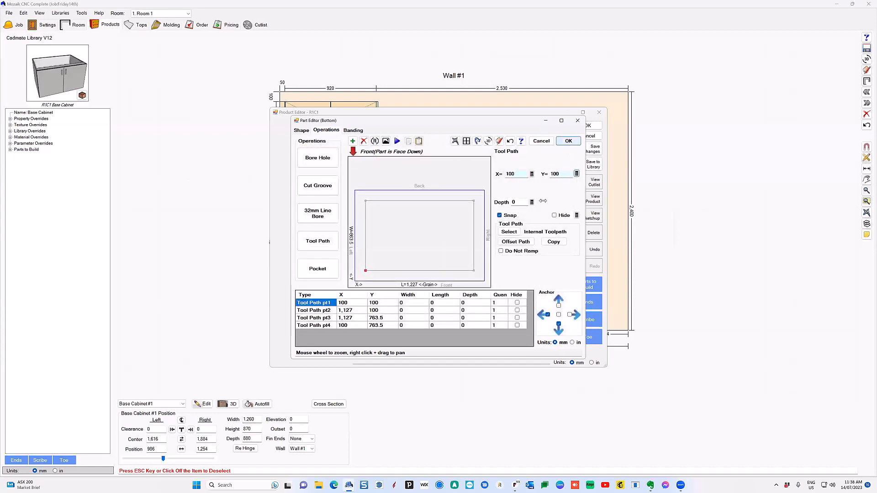
pyautogui.click(568, 141)
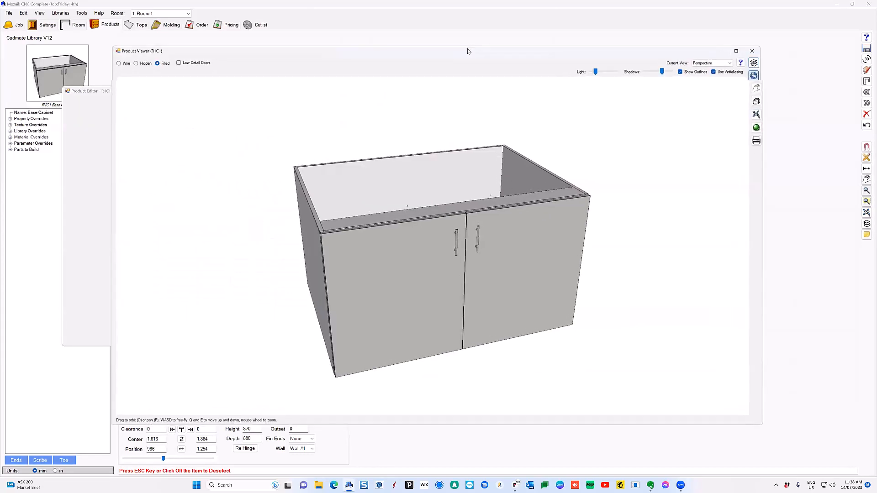
# View Base Cabinet #1 in 3D from below with operations and high detail shown
pyautogui.moveTo(533, 290); pyautogui.dragTo(541, 261)
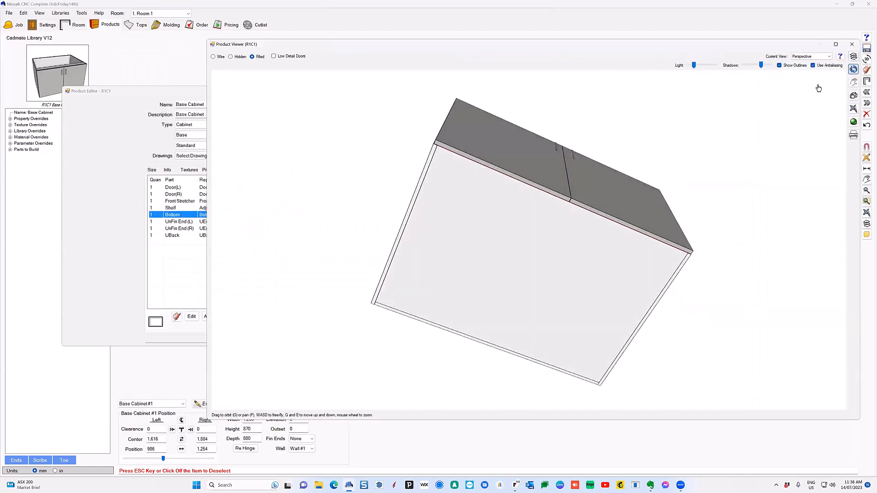
pyautogui.click(853, 57)
pyautogui.click(547, 155)
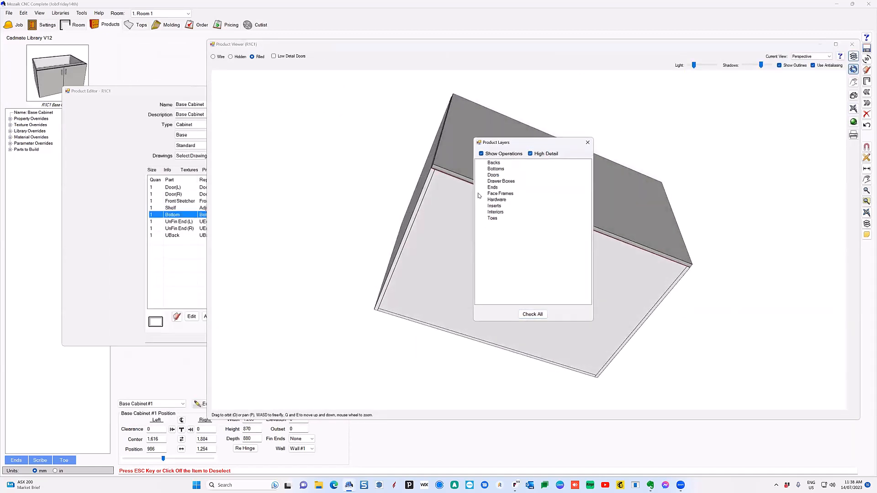
pyautogui.click(587, 142)
# Set the CutoutInset parameter of Base Cabinet #1 to 50
pyautogui.click(180, 92)
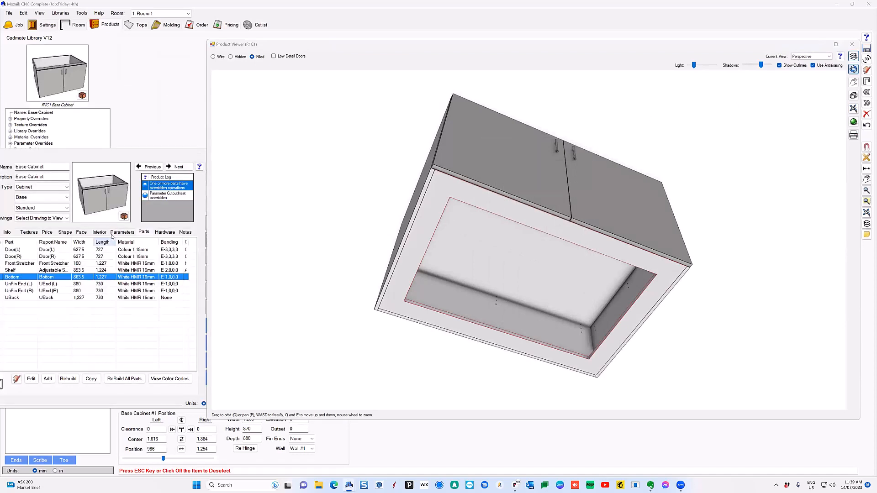
pyautogui.click(122, 232)
pyautogui.click(170, 264)
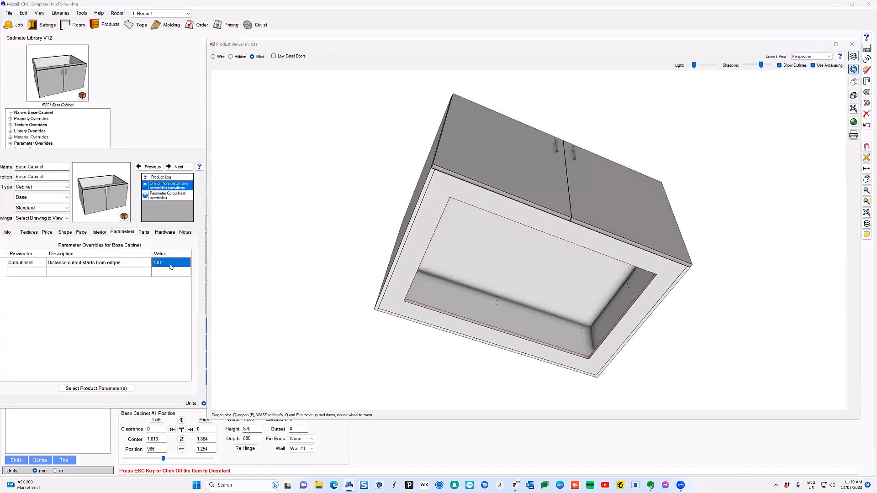
pyautogui.write('50')
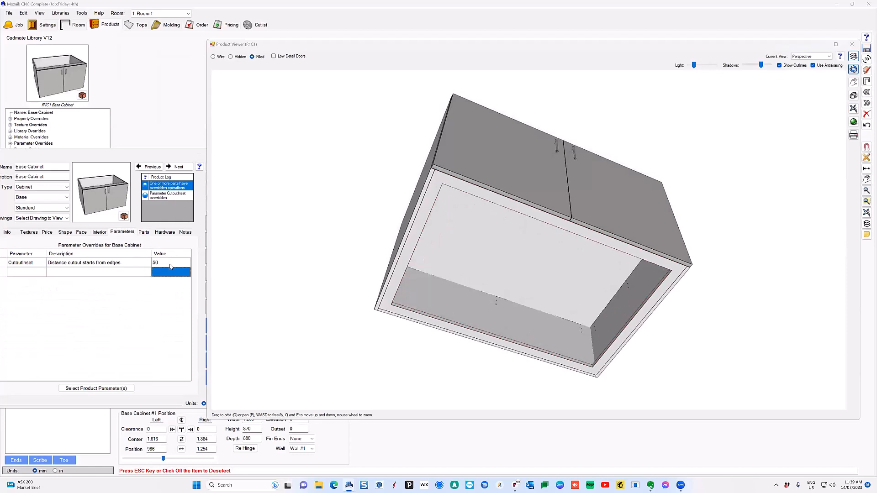
# Set the CutoutInset parameter of Base Cabinet #1 to 200
pyautogui.click(170, 264)
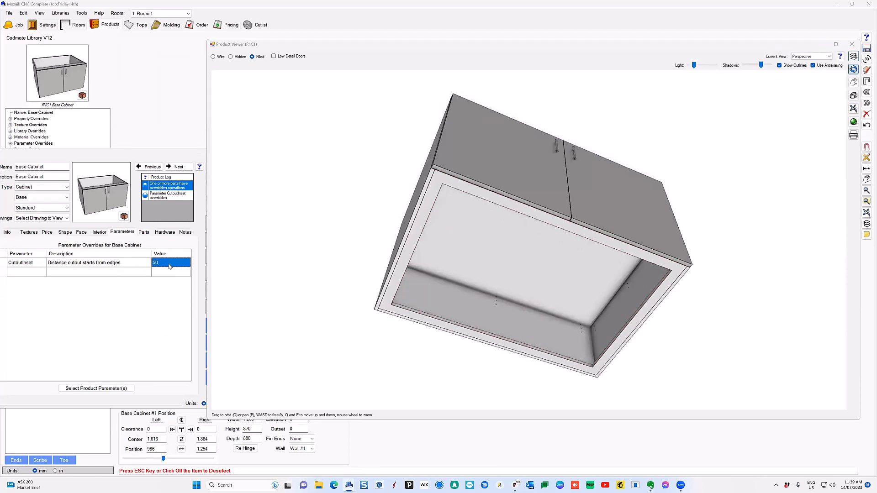
pyautogui.write('200')
pyautogui.click(183, 269)
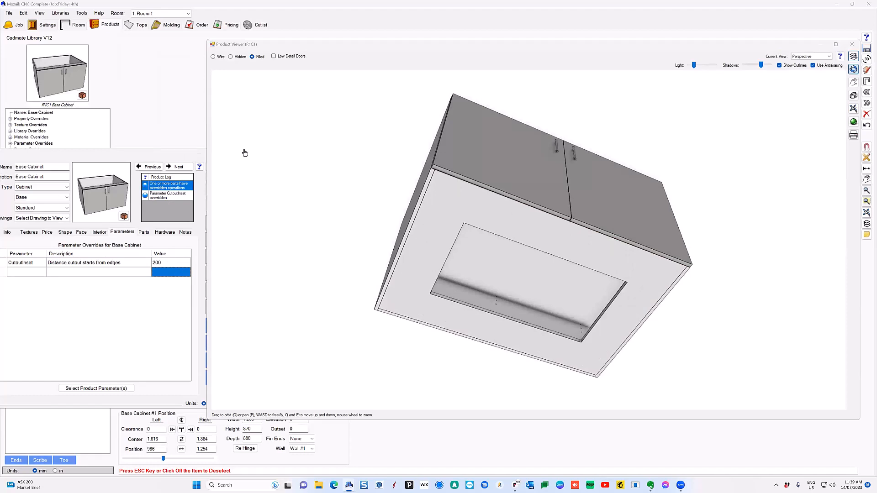
# Copy the cutout tool path from the operations of Base Cabinet #1's Bottom part, then accept and close the cabinet's editors
pyautogui.doubleClick(143, 157)
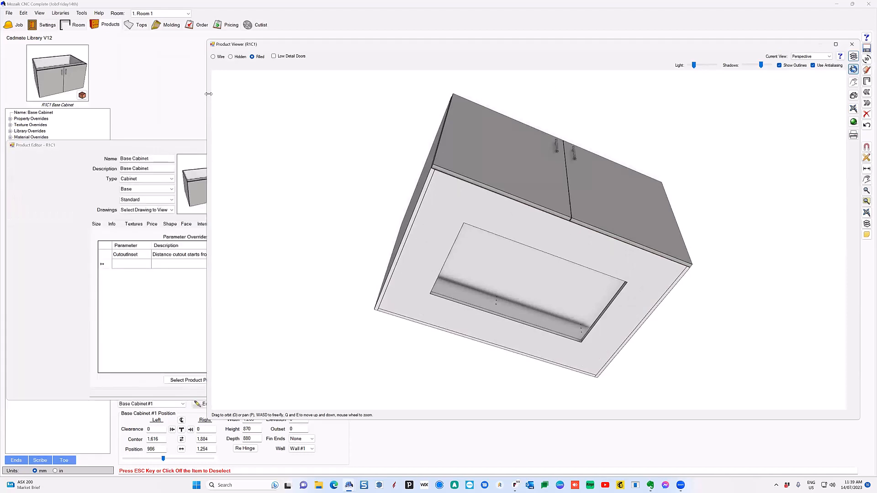
pyautogui.click(238, 146)
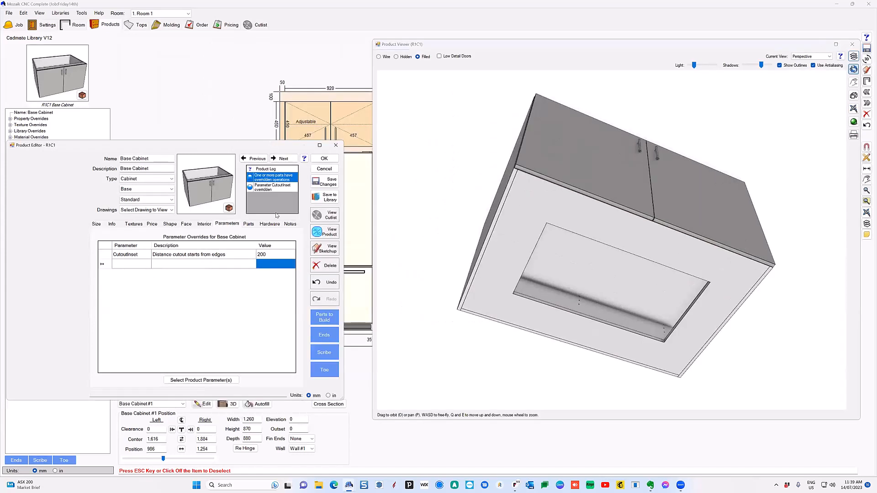
pyautogui.click(283, 218)
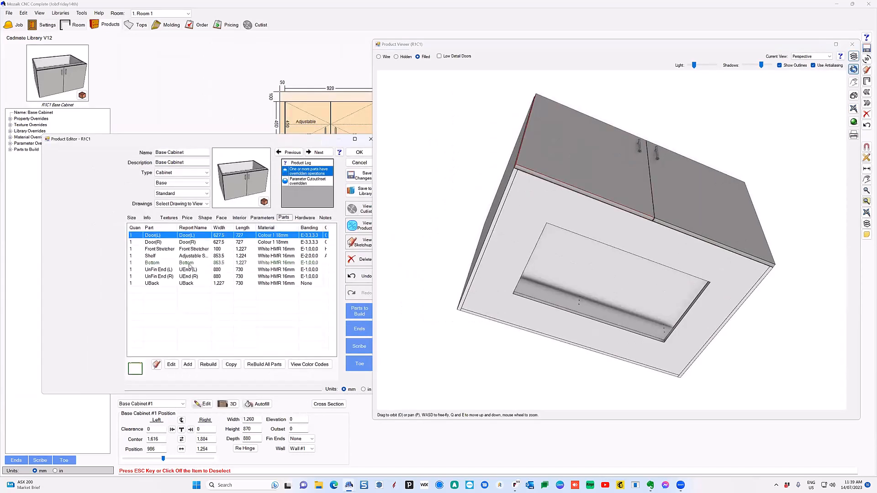
pyautogui.click(189, 263)
pyautogui.click(171, 364)
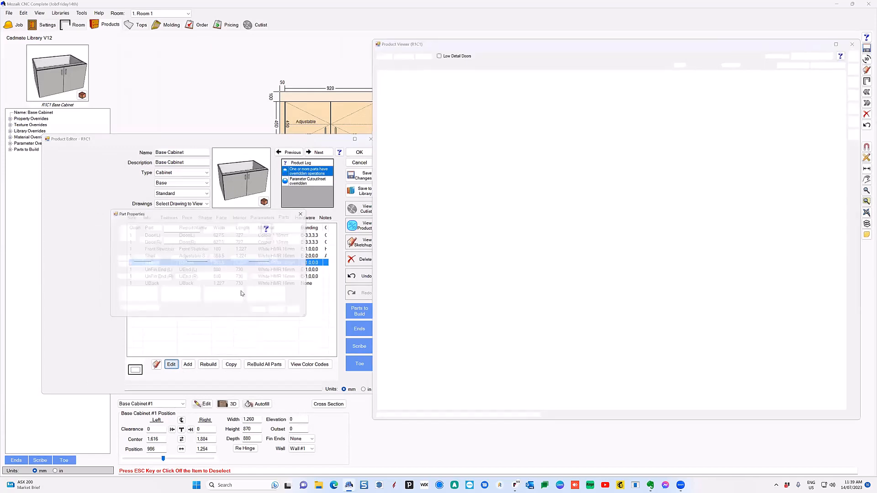
pyautogui.click(181, 297)
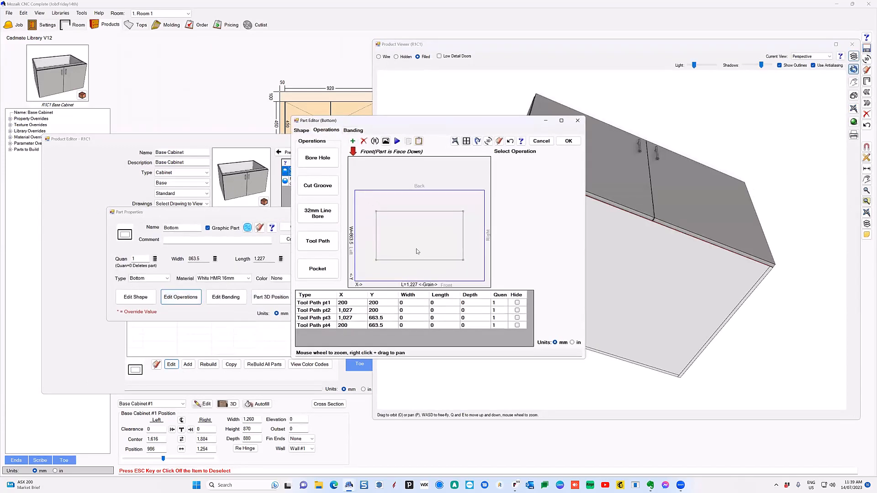
pyautogui.click(416, 211)
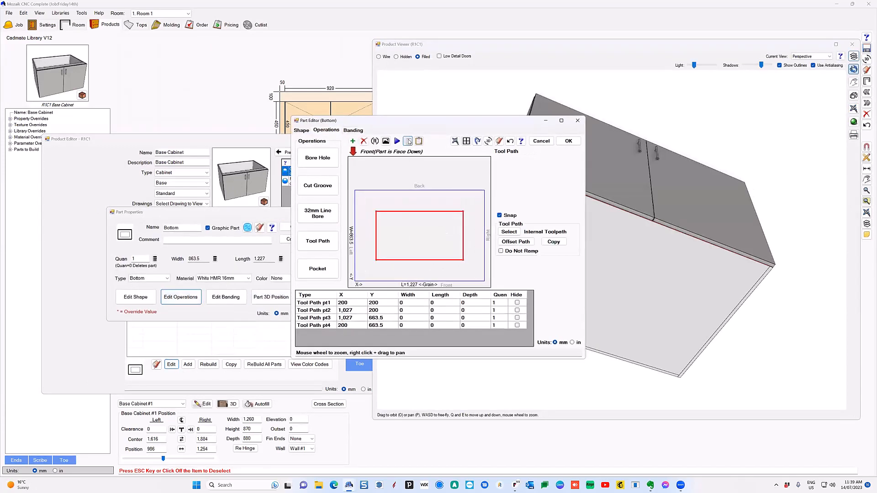
pyautogui.click(568, 141)
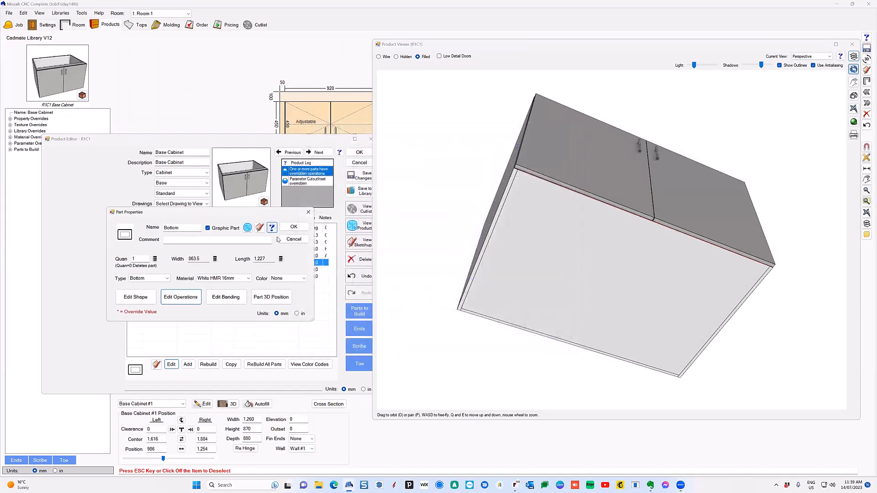
pyautogui.click(287, 226)
pyautogui.click(360, 152)
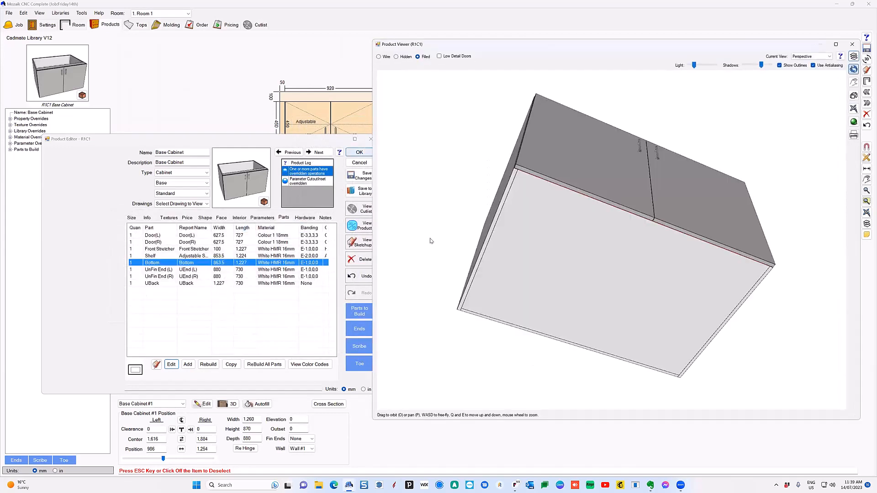
# Add a product parameter CutoutInset with value 100 to Base Cabinet #2
pyautogui.click(547, 271)
pyautogui.doubleClick(547, 270)
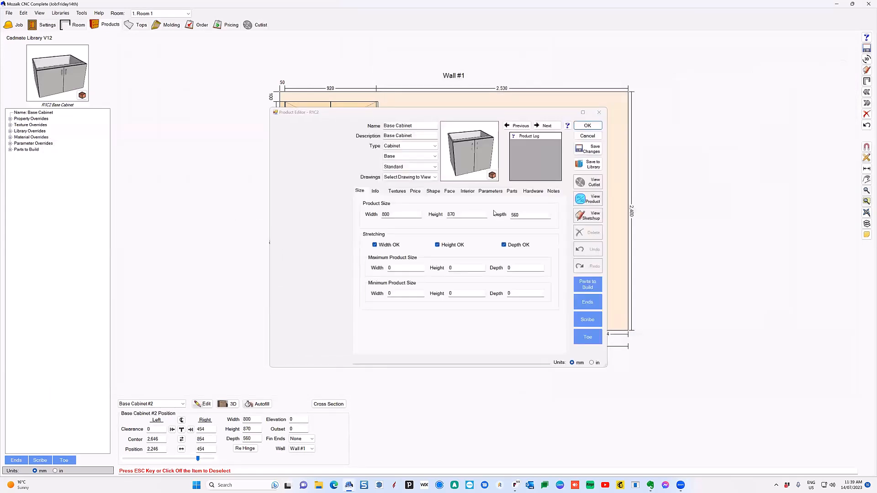
pyautogui.click(396, 222)
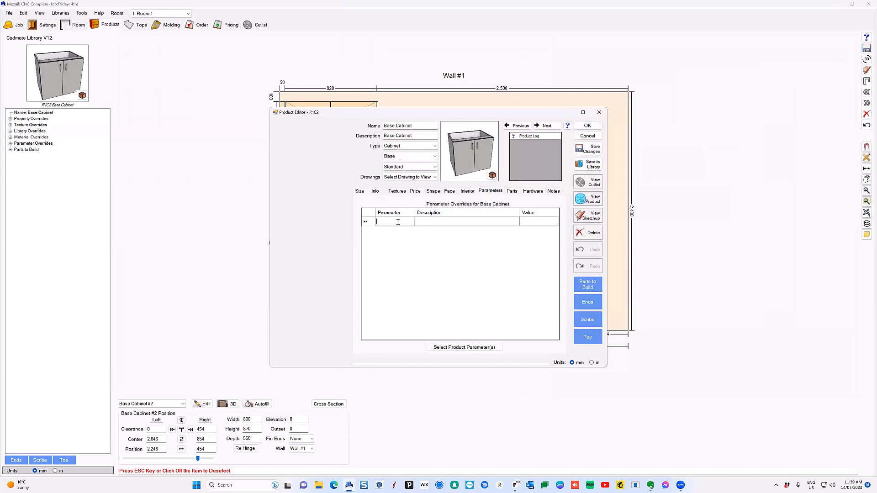
pyautogui.write('Cutout')
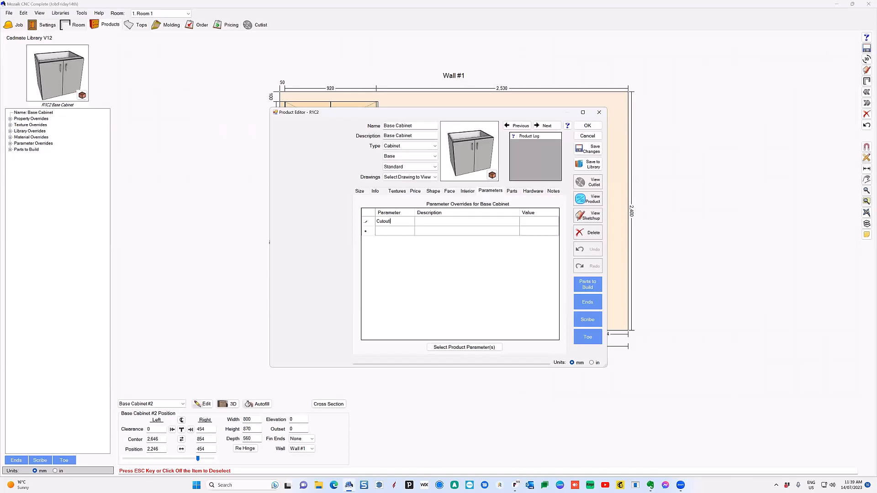
pyautogui.press('Tab')
pyautogui.press('Tab')
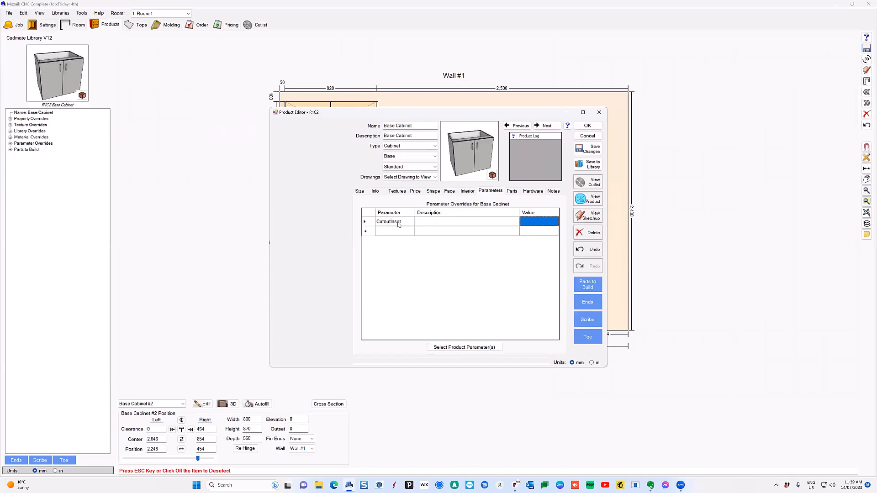
pyautogui.write('100')
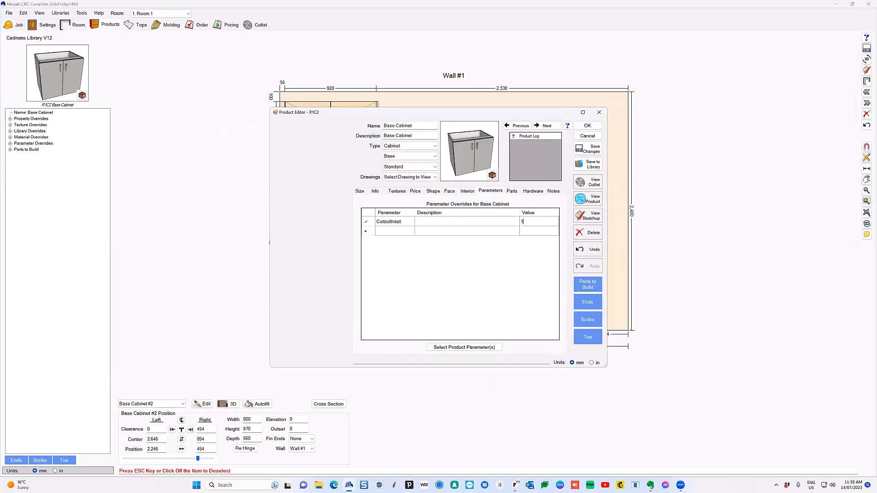
pyautogui.press('Tab')
# Paste the copied cutout tool path into the operations of Base Cabinet #2's Bottom part
pyautogui.click(511, 191)
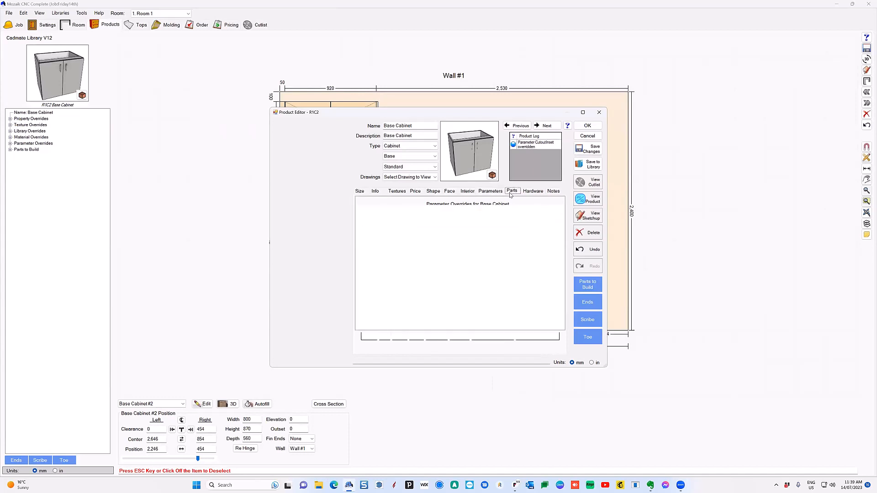
pyautogui.click(416, 236)
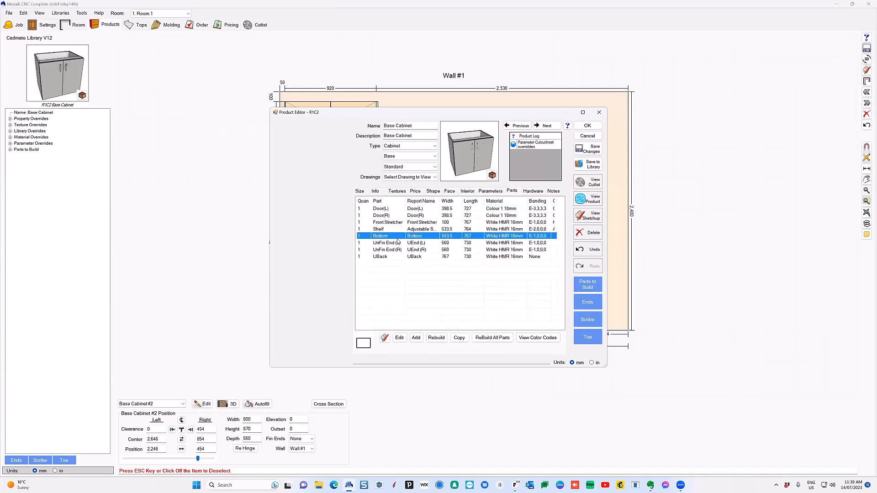
pyautogui.click(400, 338)
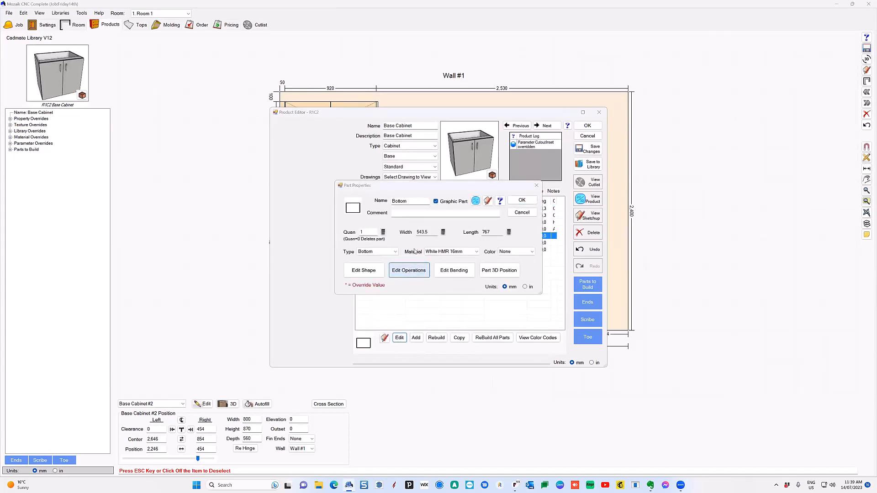
pyautogui.click(419, 142)
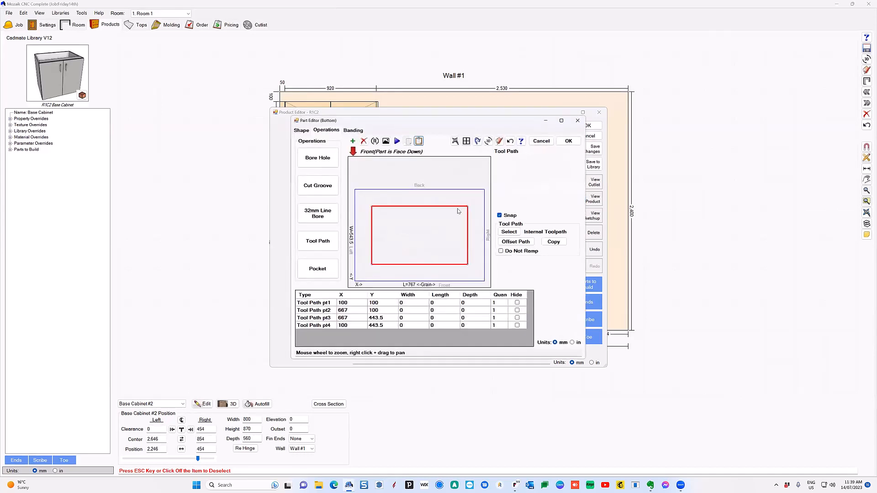
pyautogui.click(474, 192)
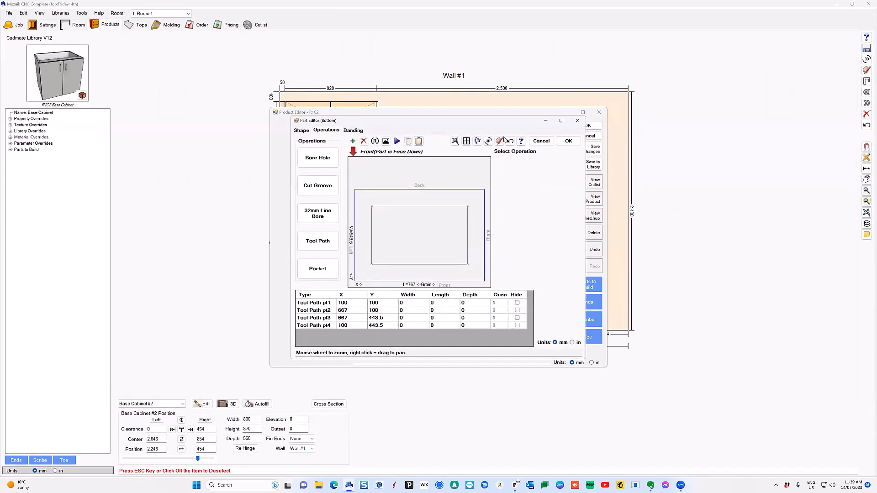
# Check the Bottom part in 3D, accept its operations, and preview the whole cabinet in the product viewer
pyautogui.click(487, 140)
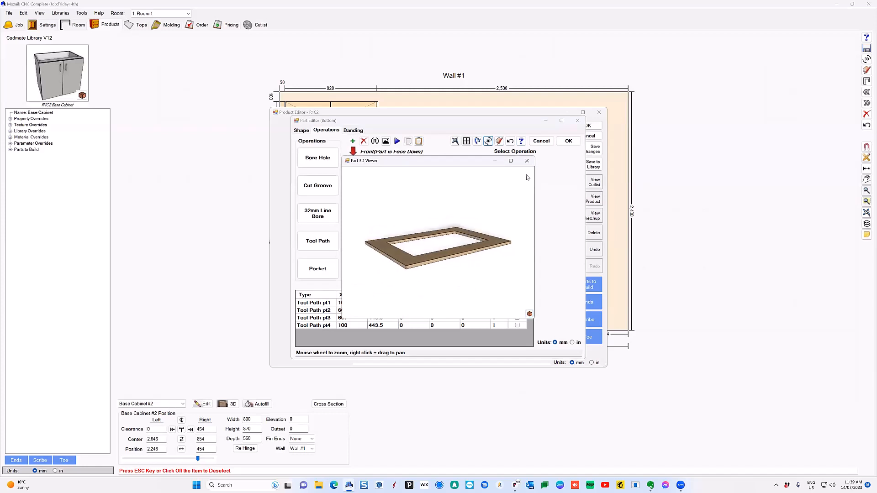
pyautogui.click(526, 160)
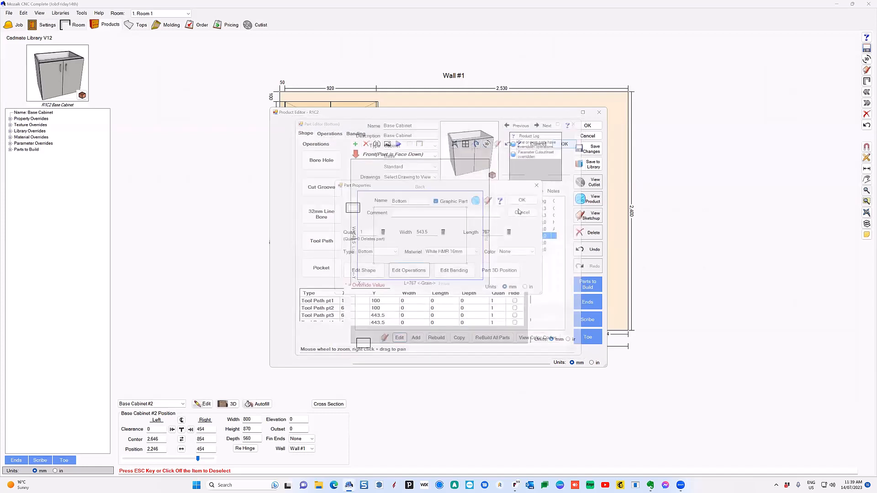
pyautogui.click(522, 201)
pyautogui.click(592, 198)
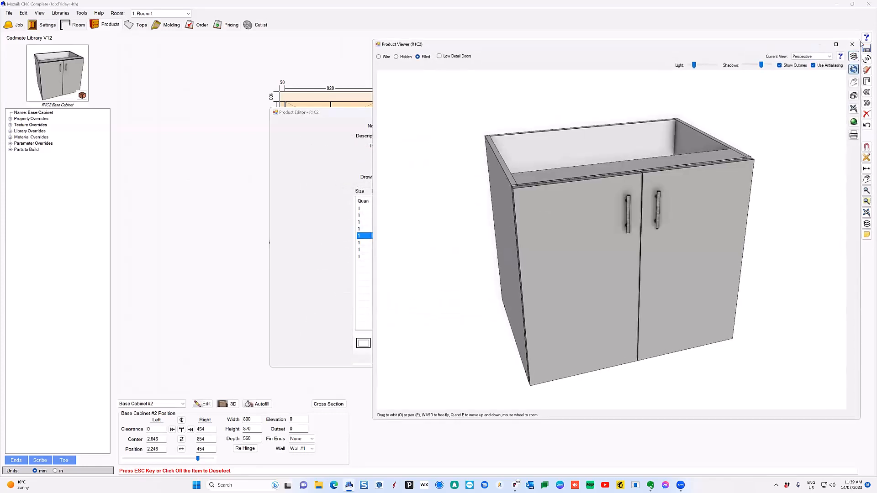
pyautogui.click(845, 46)
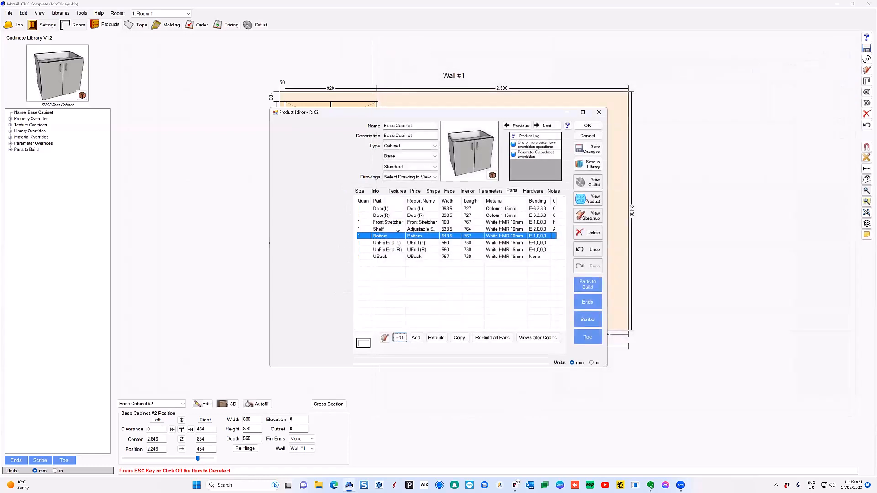
# Paste the same cutout tool path into the operations of the cabinet's Adjustable Shelf and accept the part
pyautogui.click(399, 228)
pyautogui.click(399, 338)
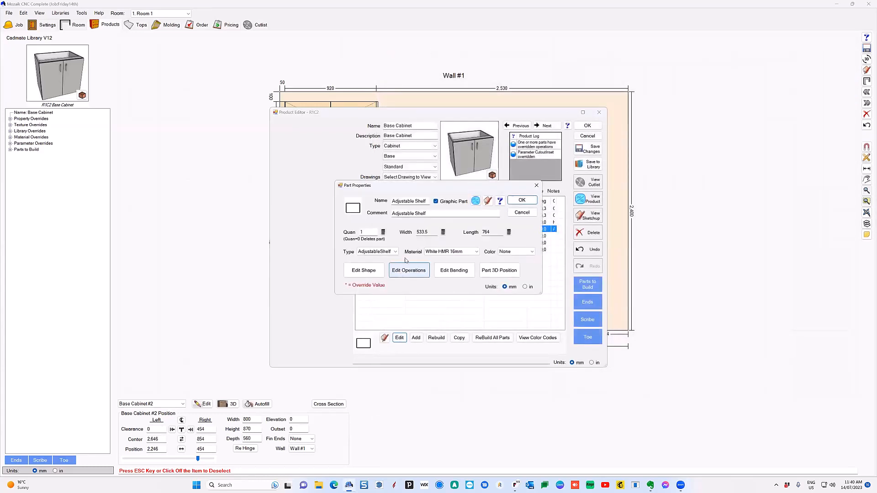
pyautogui.click(411, 268)
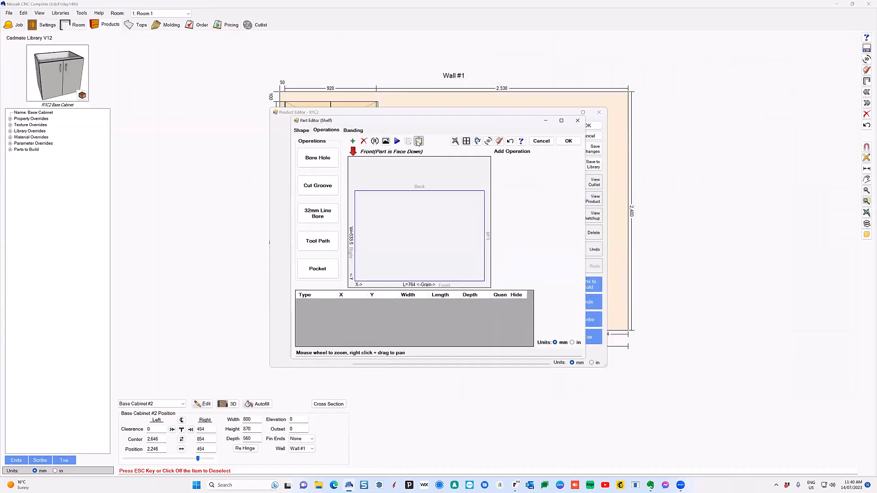
pyautogui.click(568, 141)
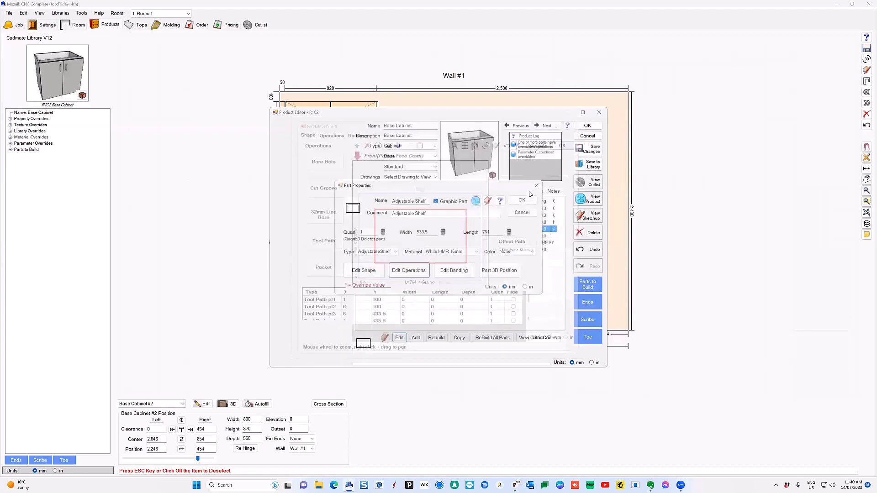
# View the cabinet in 3D from above to examine the cutouts in the shelf and bottom
pyautogui.click(589, 198)
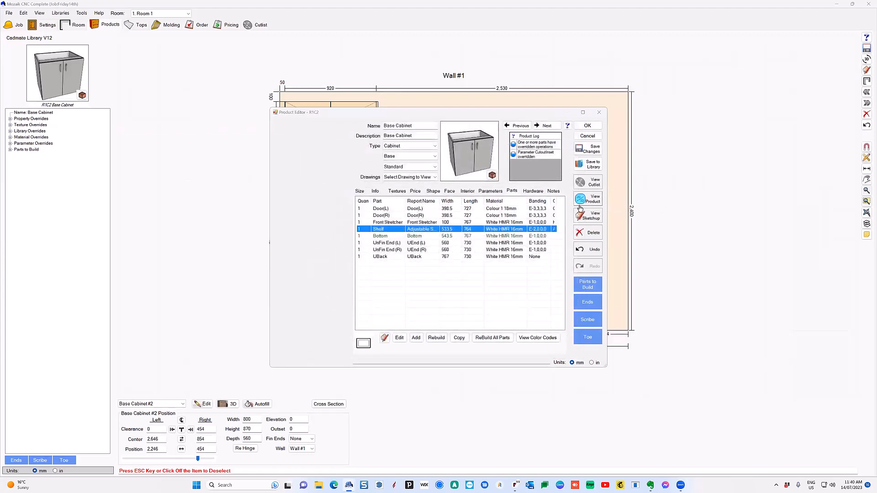
pyautogui.click(853, 56)
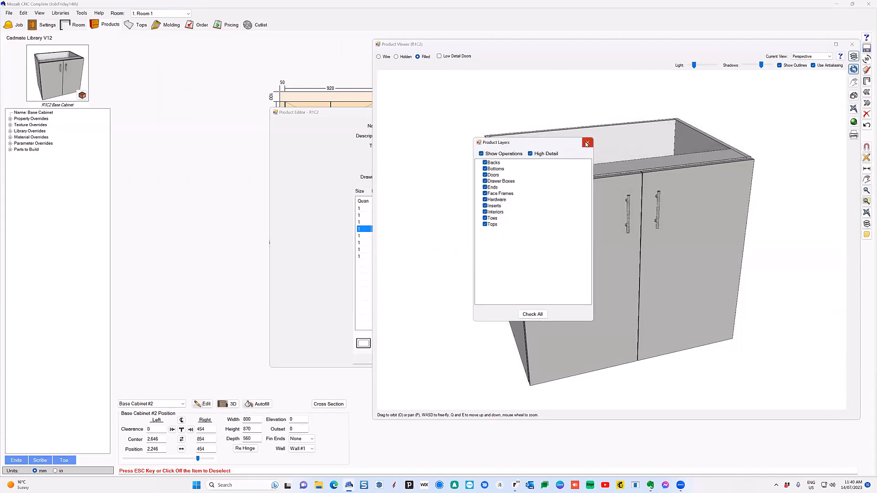
pyautogui.click(587, 142)
pyautogui.moveTo(614, 260); pyautogui.dragTo(295, 201)
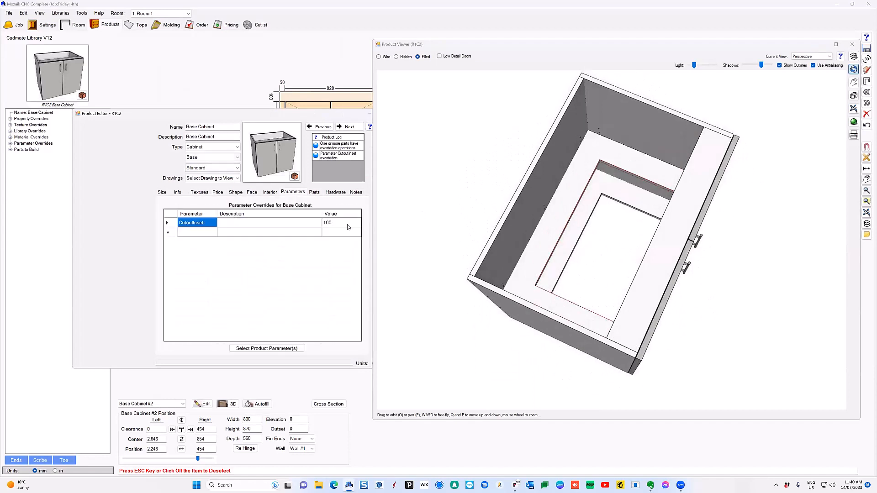
# Set the CutoutInset parameter of Base Cabinet #2 to 50
pyautogui.click(346, 224)
pyautogui.write('50')
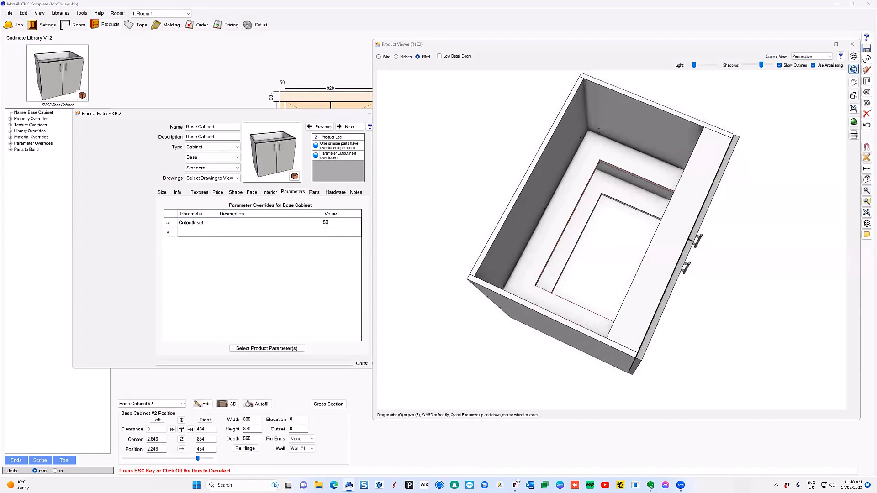
pyautogui.press('Return')
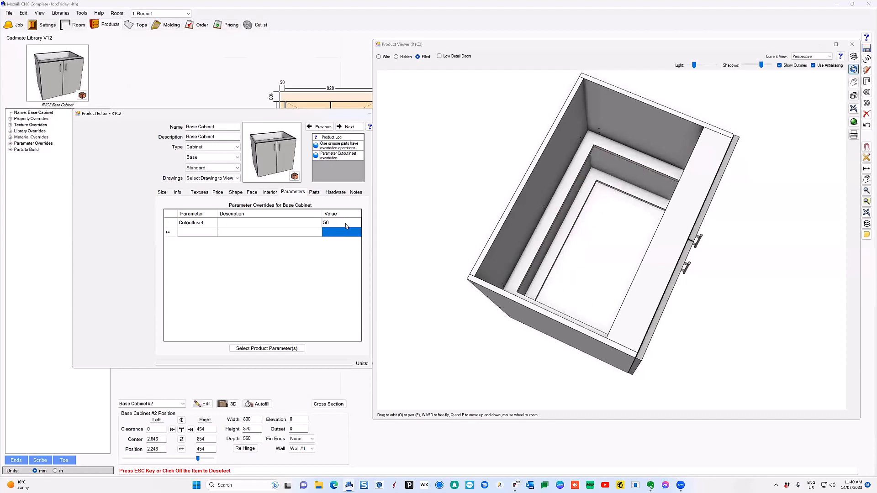
# Set the CutoutInset parameter of Base Cabinet #2 to 75
pyautogui.click(346, 224)
pyautogui.write('75')
pyautogui.press('Return')
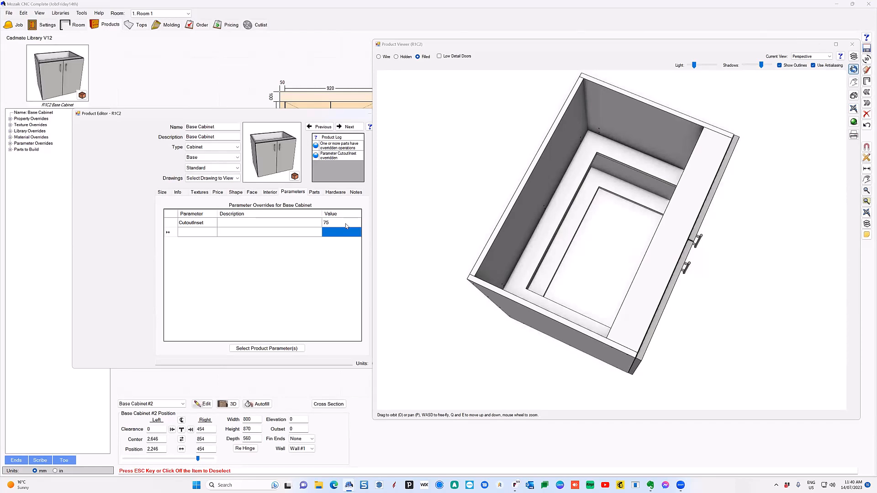
# Save the shape of Base Cabinet #2's Bottom part to the shape library as "Bottom with Cutout"
pyautogui.click(319, 192)
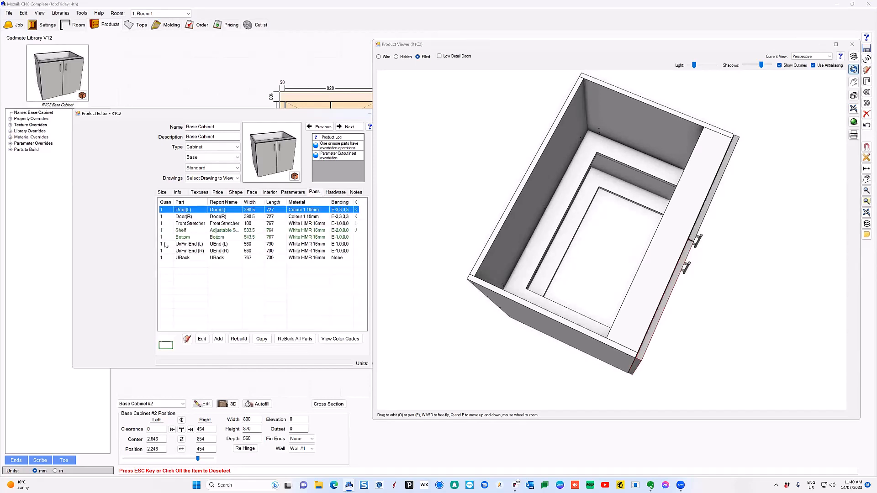
pyautogui.click(183, 238)
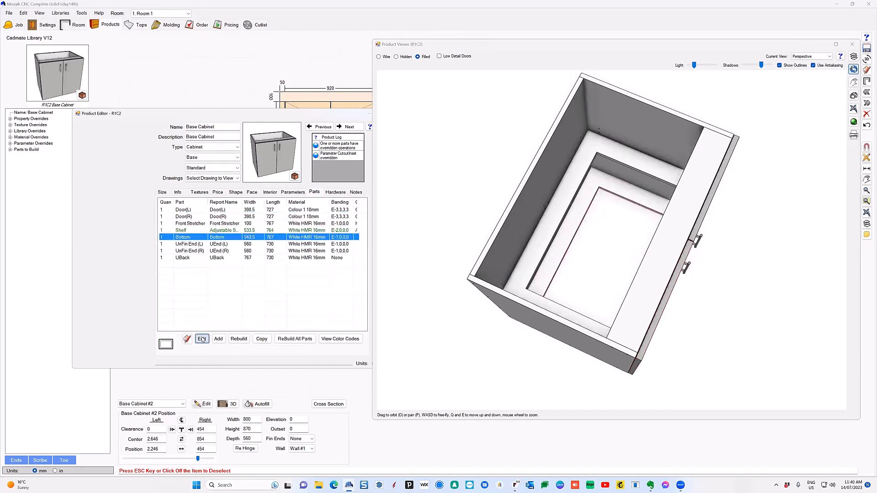
pyautogui.click(202, 338)
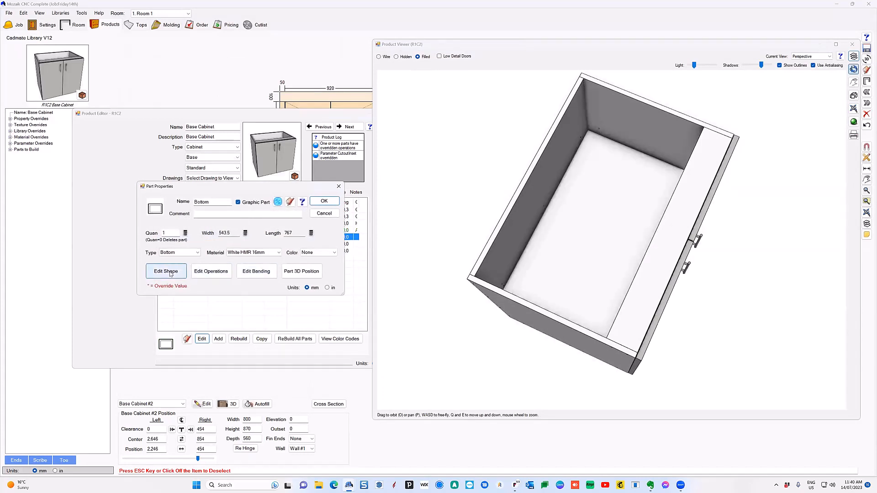
pyautogui.click(167, 272)
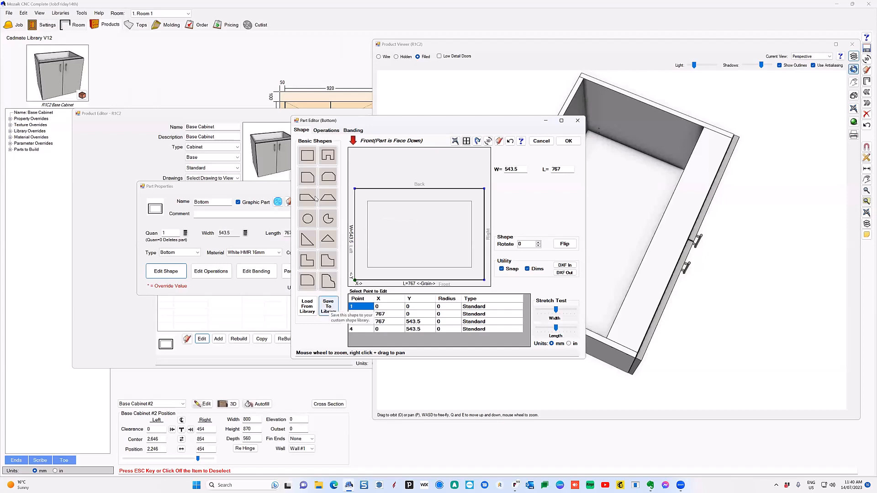
pyautogui.click(326, 130)
pyautogui.click(329, 311)
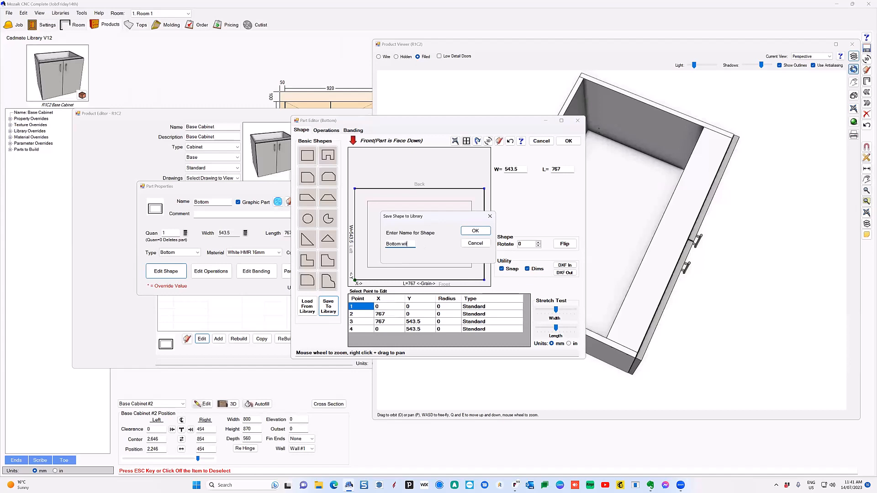
pyautogui.write('Bottom with Cutout')
pyautogui.click(475, 230)
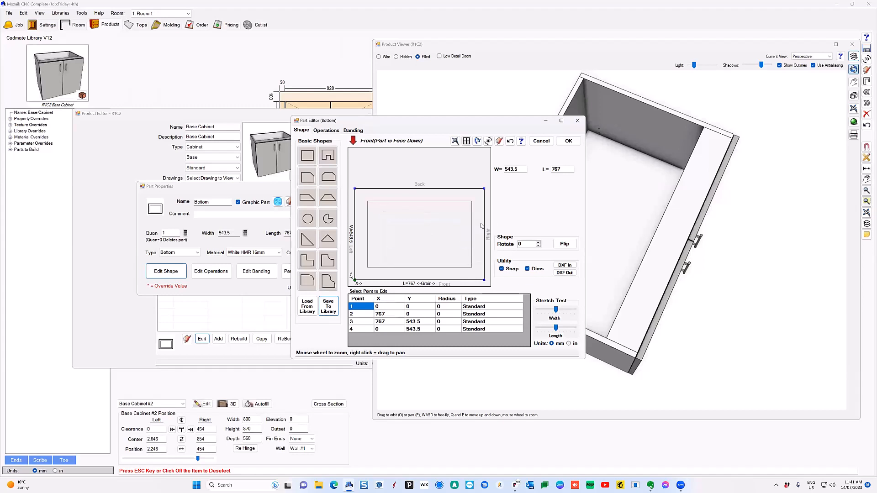
# Accept the Bottom part's shape and properties, close the 3D product view, and accept the cabinet's edits
pyautogui.click(501, 170)
pyautogui.click(568, 141)
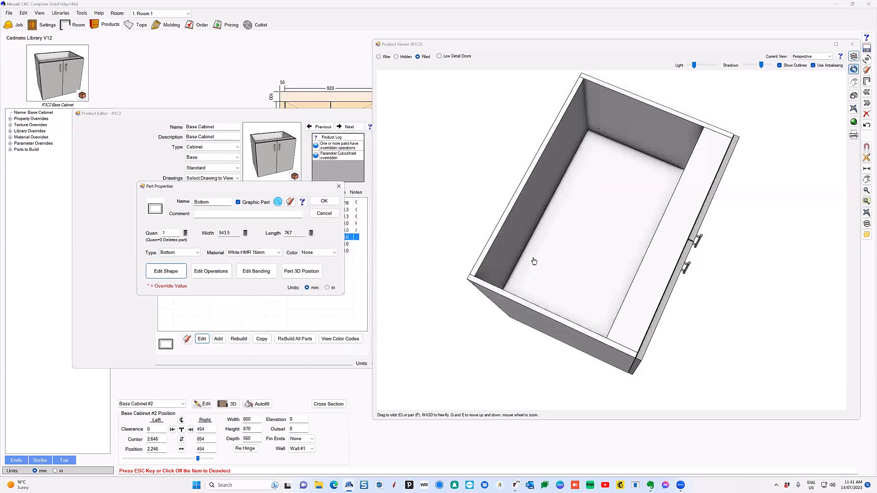
pyautogui.moveTo(533, 261); pyautogui.dragTo(574, 236)
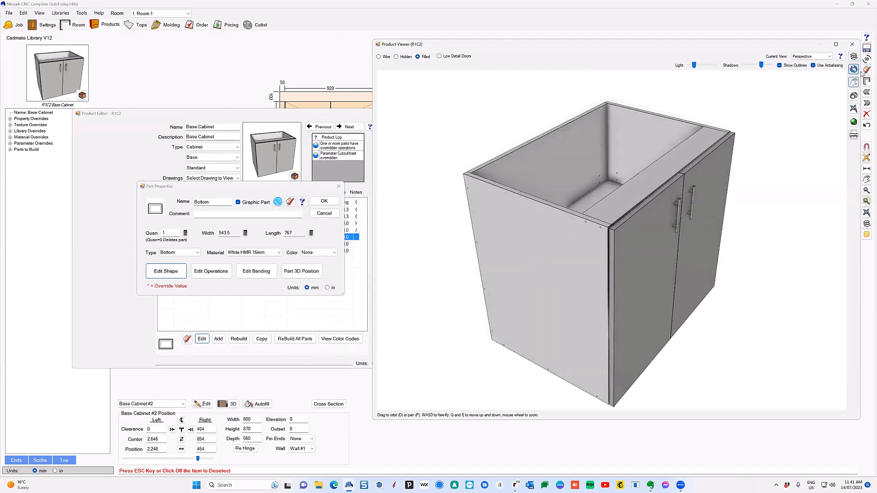
pyautogui.click(852, 46)
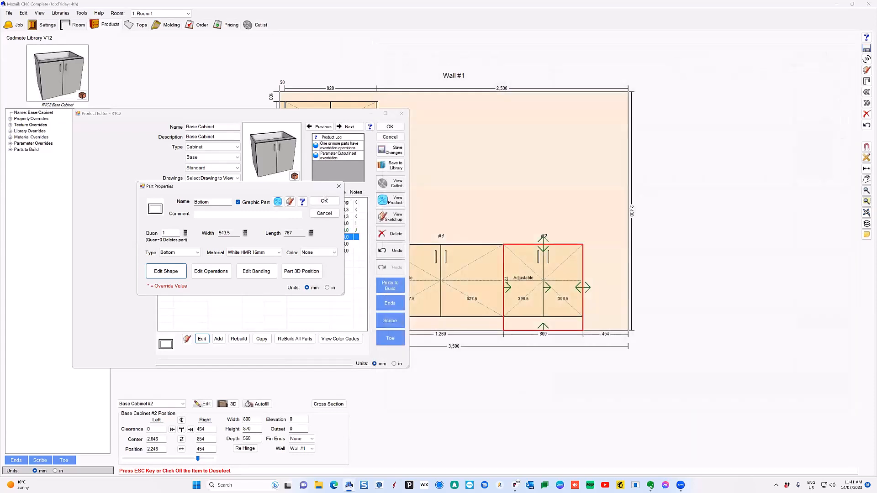
pyautogui.press('Return')
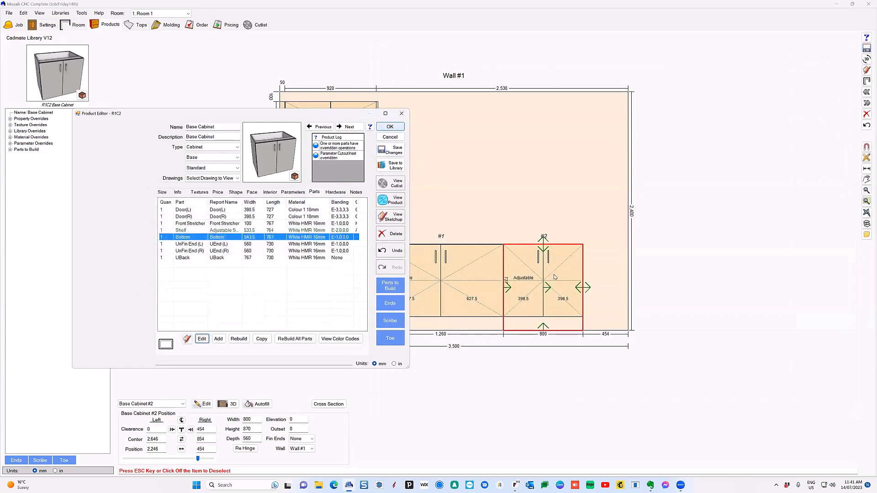
pyautogui.click(390, 127)
# Replace Base Cabinet #2 with a fresh Base Cabinet from the library and open it for editing
pyautogui.press('Delete')
pyautogui.moveTo(35, 128); pyautogui.dragTo(548, 271)
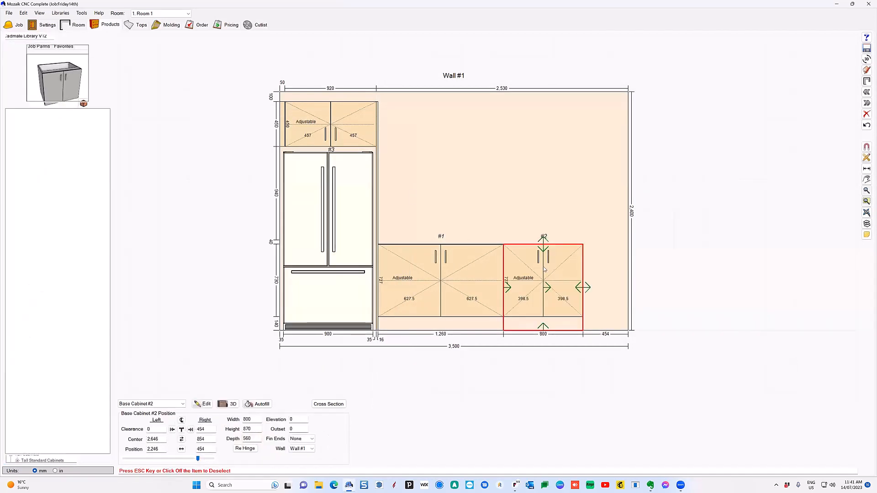
pyautogui.doubleClick(542, 267)
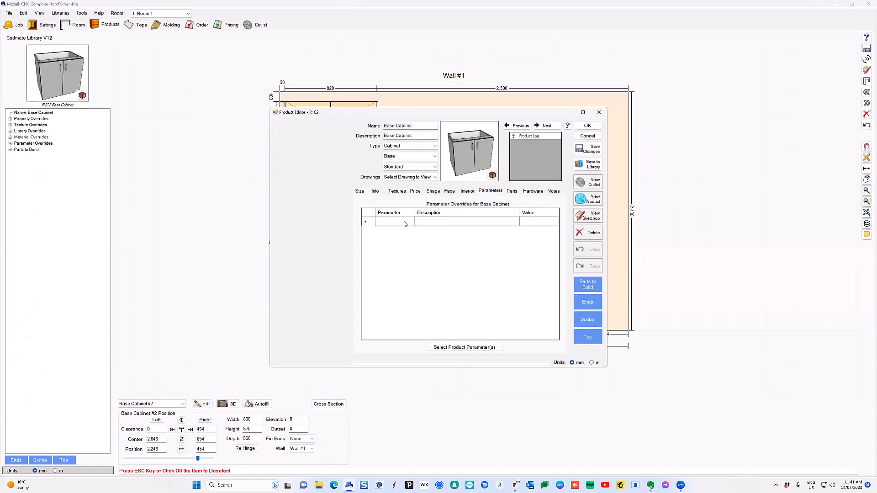
# Add a parameter override named CutoutInset to Base Cabinet #2
pyautogui.click(405, 224)
pyautogui.write('Cutout')
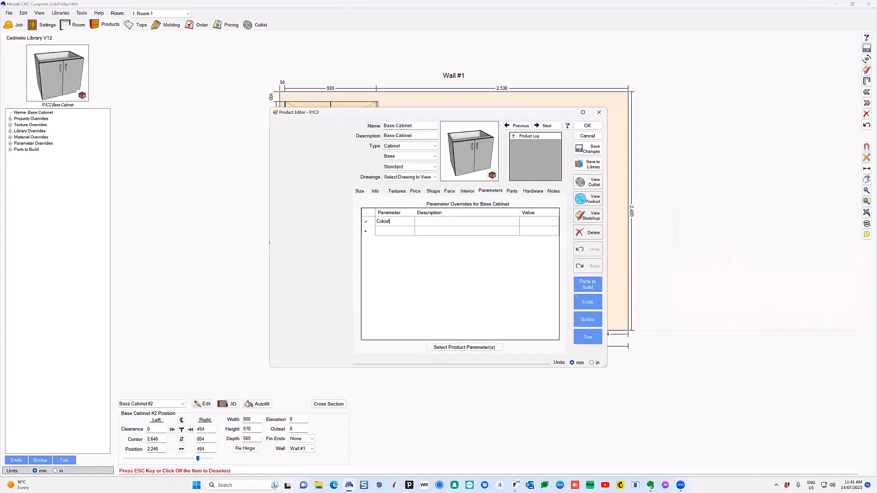
pyautogui.press('Tab')
pyautogui.press('Tab')
pyautogui.press('Left')
pyautogui.press('Left')
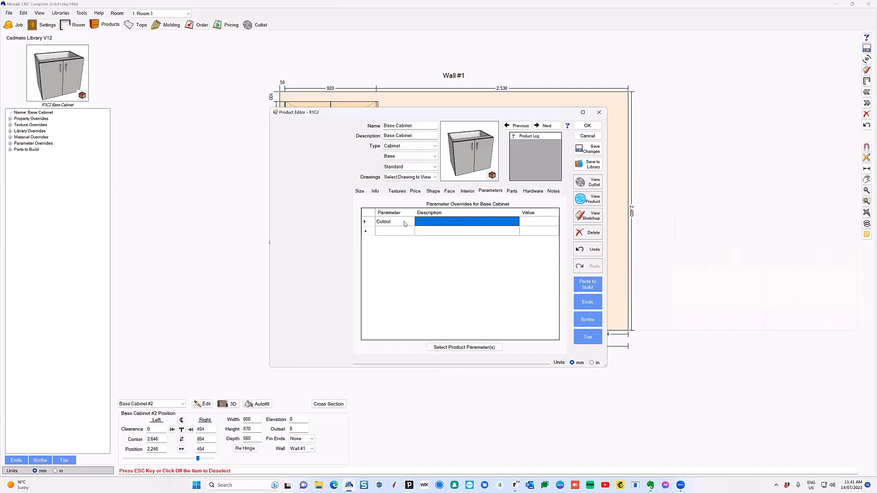
pyautogui.press('Tab')
pyautogui.click(395, 222)
pyautogui.click(404, 222)
pyautogui.click(404, 221)
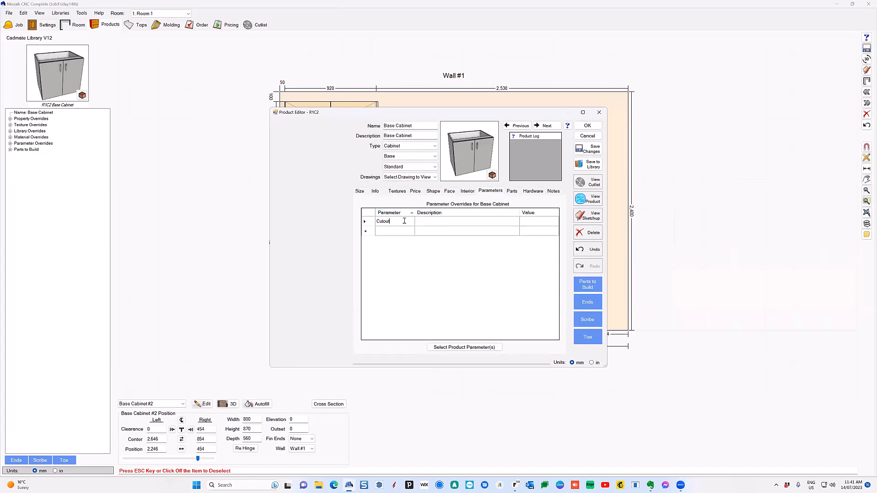
pyautogui.press('Tab')
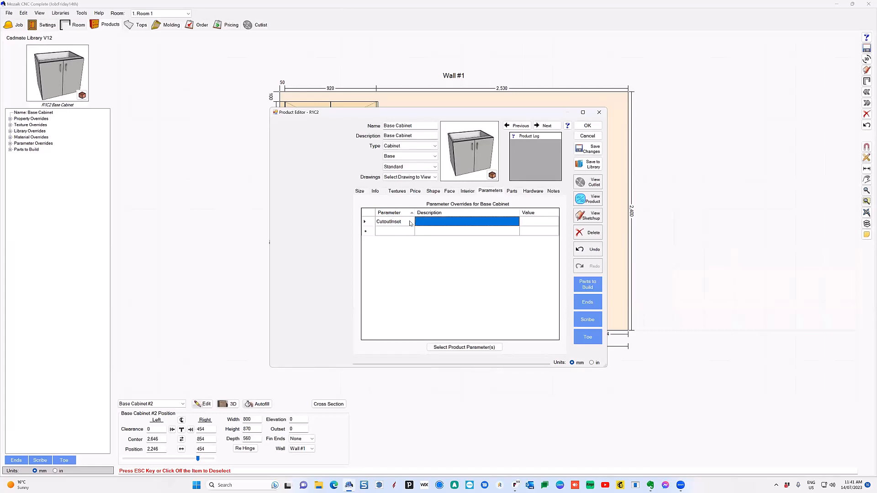
# Set the value of the CutoutInset parameter override to 100
pyautogui.click(534, 223)
pyautogui.click(538, 222)
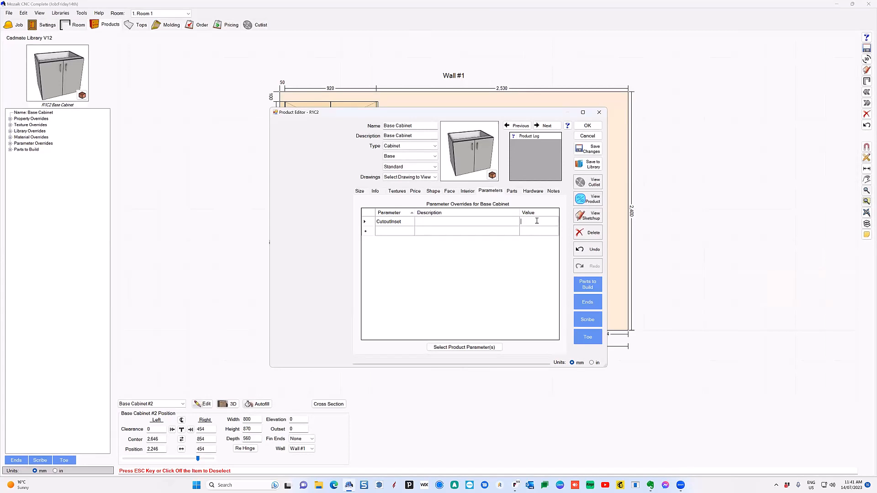
pyautogui.write('100')
pyautogui.press('Return')
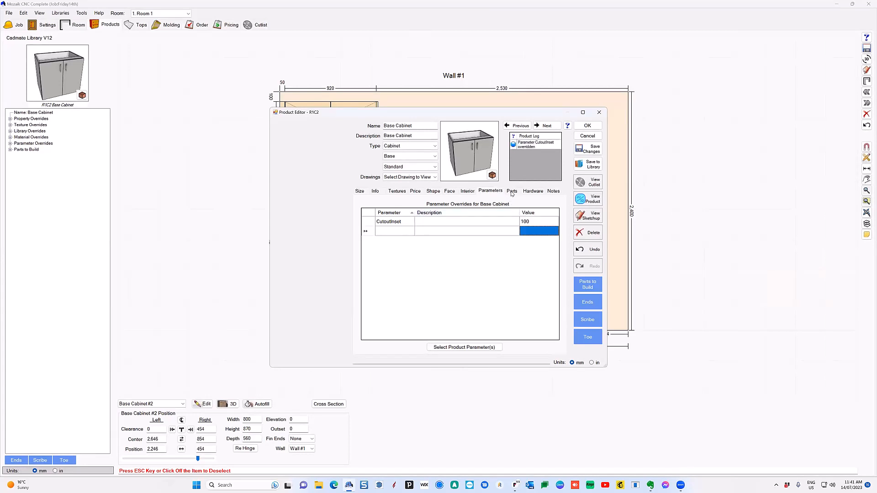
# Load the "Bottom with Cutout" shape from the Misc shape library onto the cabinet's Bottom part
pyautogui.click(512, 191)
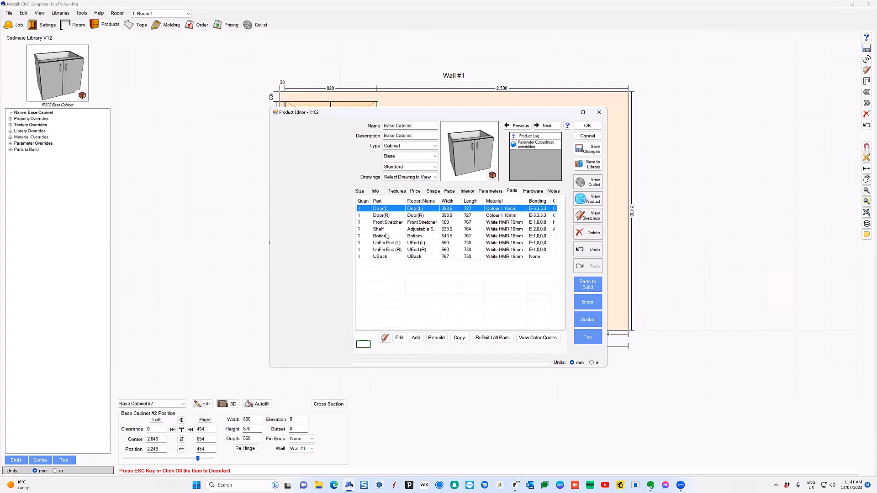
pyautogui.click(386, 236)
pyautogui.click(399, 338)
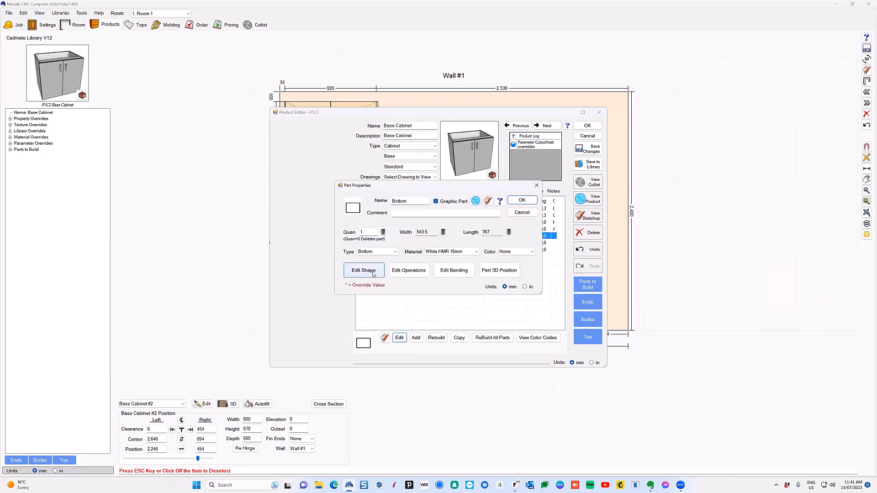
pyautogui.click(373, 270)
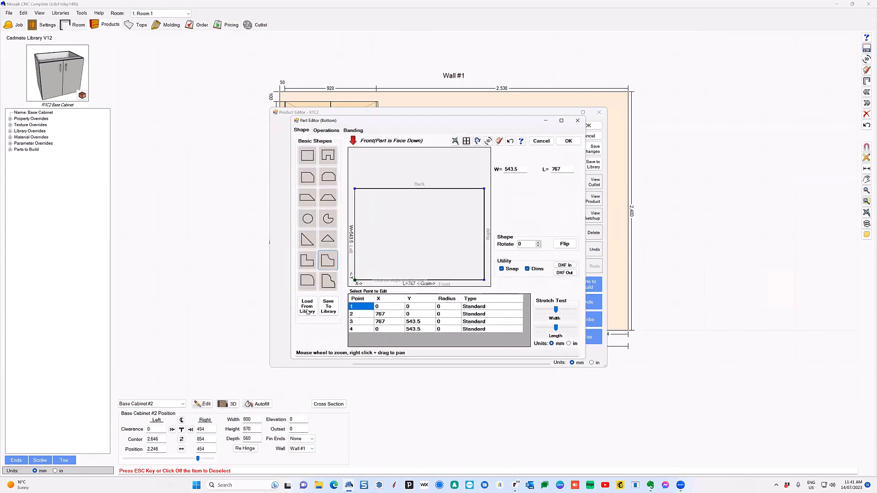
pyautogui.click(307, 312)
pyautogui.scroll(-5, 448, 261)
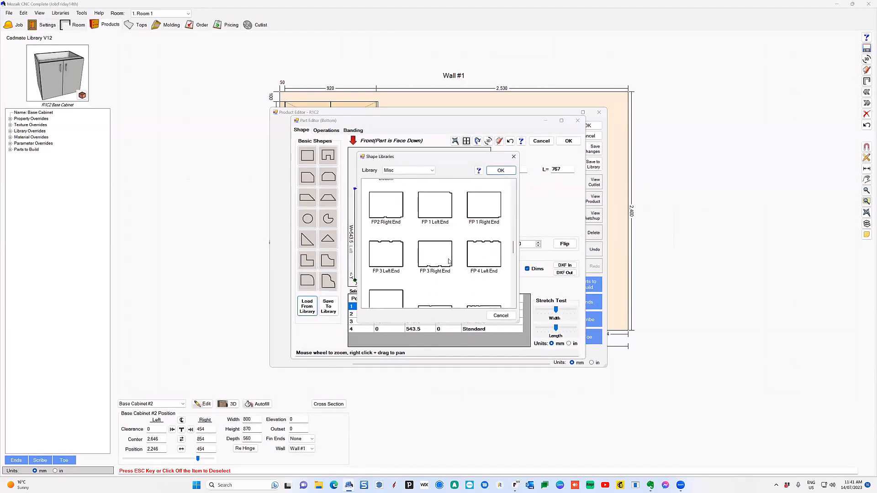
pyautogui.scroll(-5, 448, 261)
pyautogui.click(437, 285)
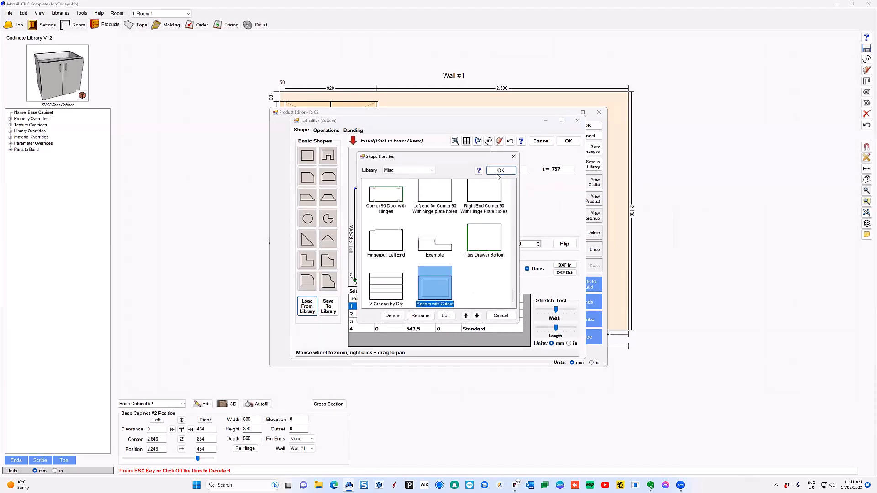
pyautogui.click(500, 170)
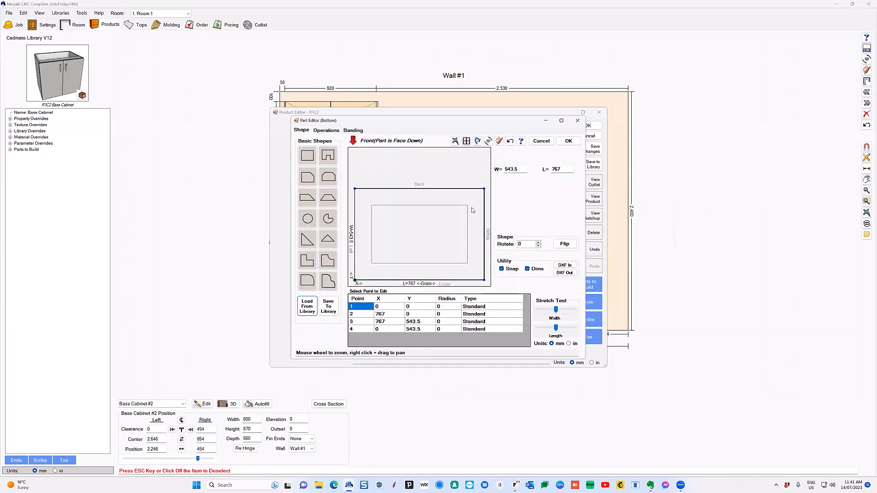
# Check the third tool path point of the cutout in the Bottom part's operations and accept the part's shape and properties
pyautogui.click(324, 131)
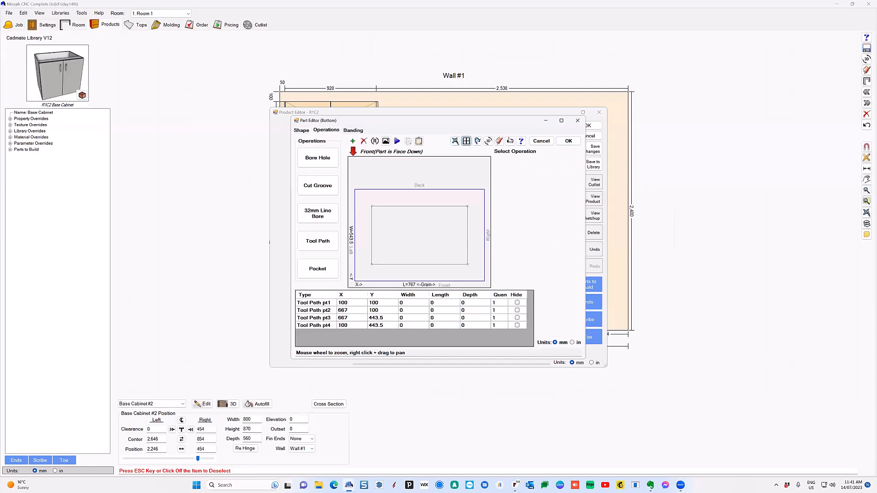
pyautogui.click(468, 206)
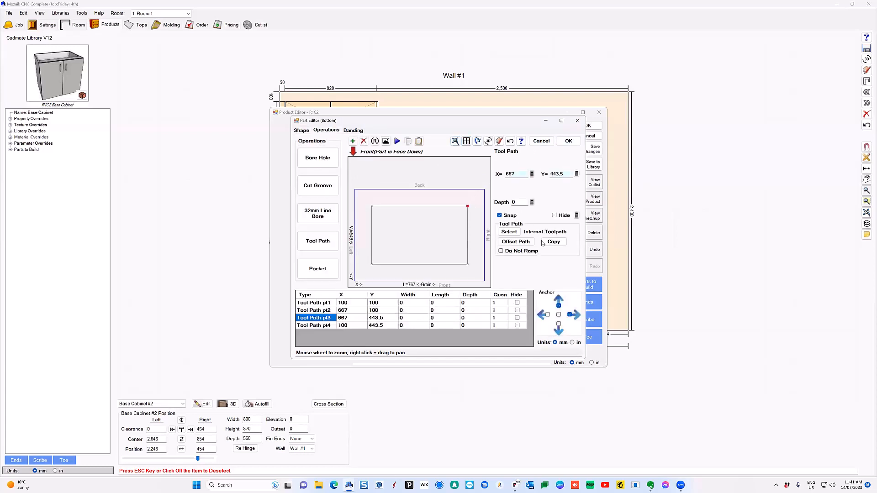
pyautogui.click(568, 140)
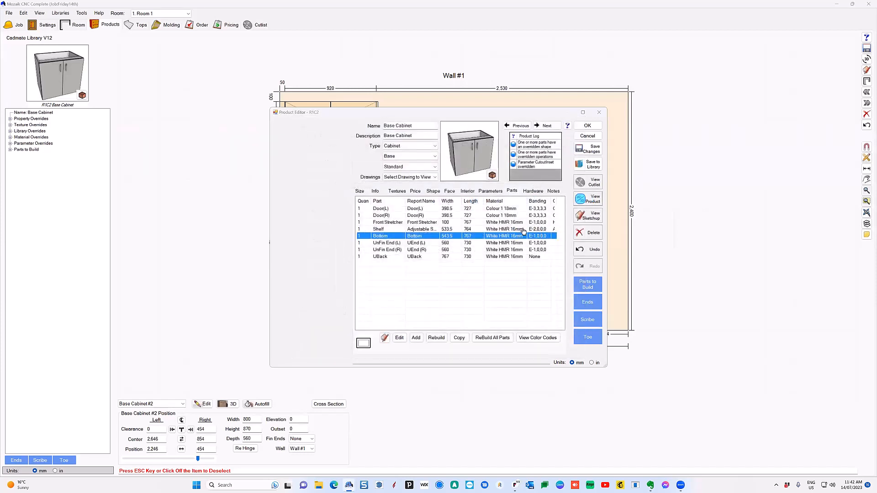
# Inspect the cutout from the cabinet's underside in the 3D product view and close the view
pyautogui.click(593, 199)
pyautogui.click(854, 57)
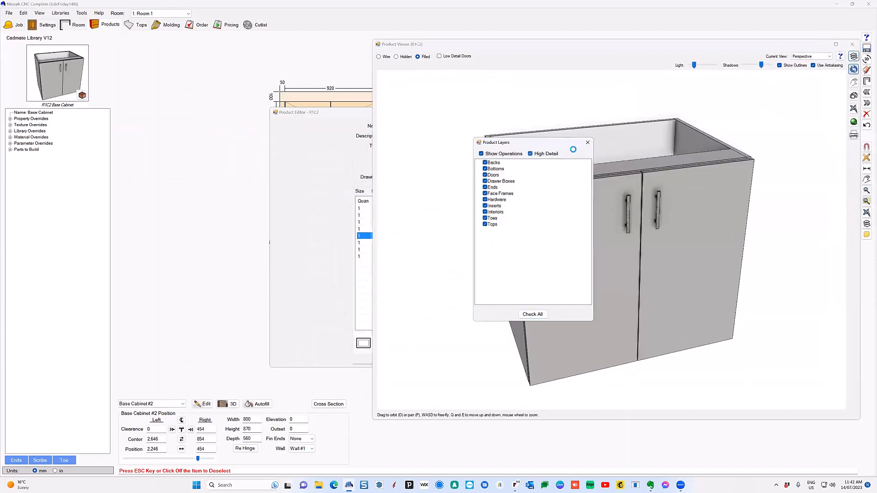
pyautogui.moveTo(622, 251); pyautogui.dragTo(614, 212)
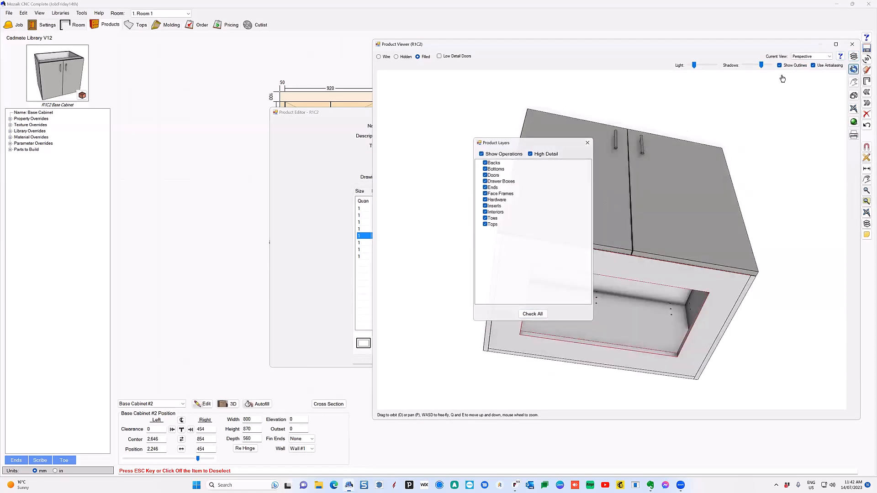
pyautogui.click(588, 142)
pyautogui.click(852, 45)
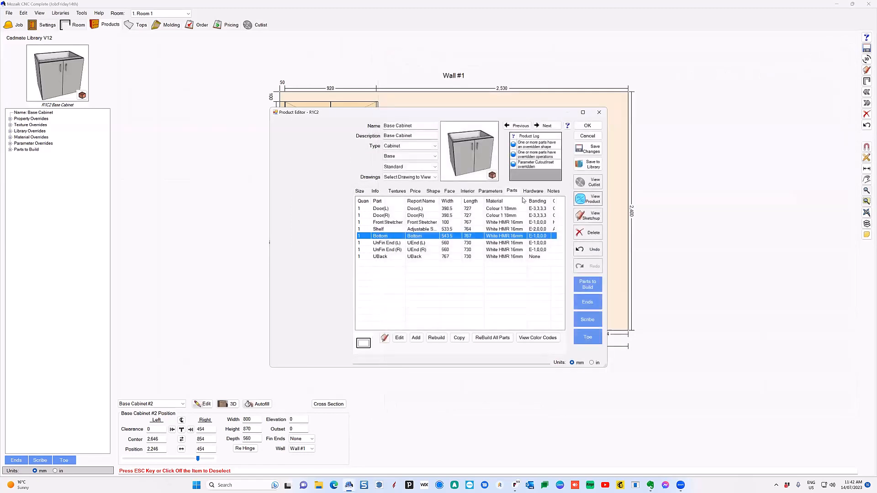
# Load the "V Groove by Qty" library shape onto the UBack part and accept the part's shape and properties
pyautogui.click(382, 257)
pyautogui.click(399, 338)
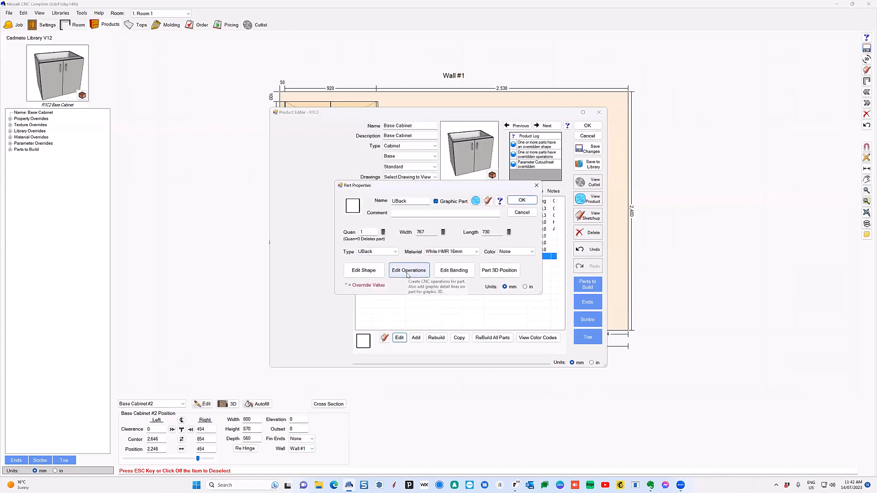
pyautogui.click(363, 270)
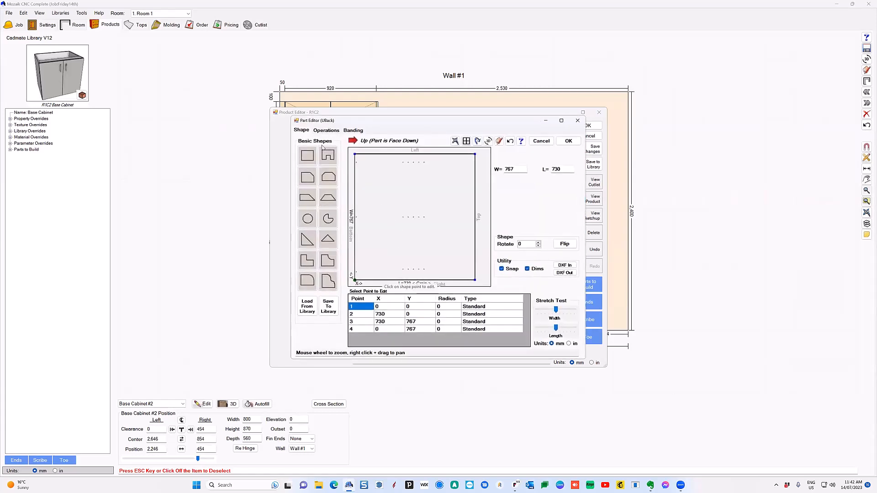
pyautogui.click(307, 306)
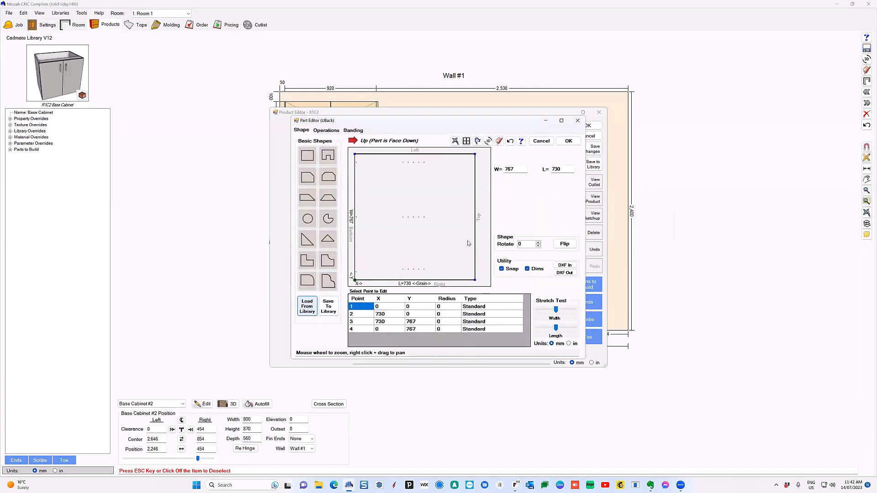
pyautogui.scroll(-5, 443, 272)
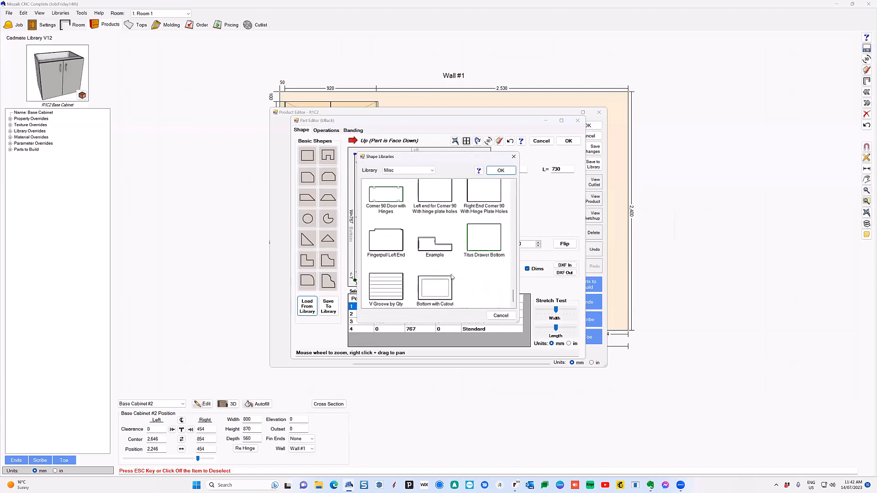
pyautogui.click(386, 286)
pyautogui.click(501, 171)
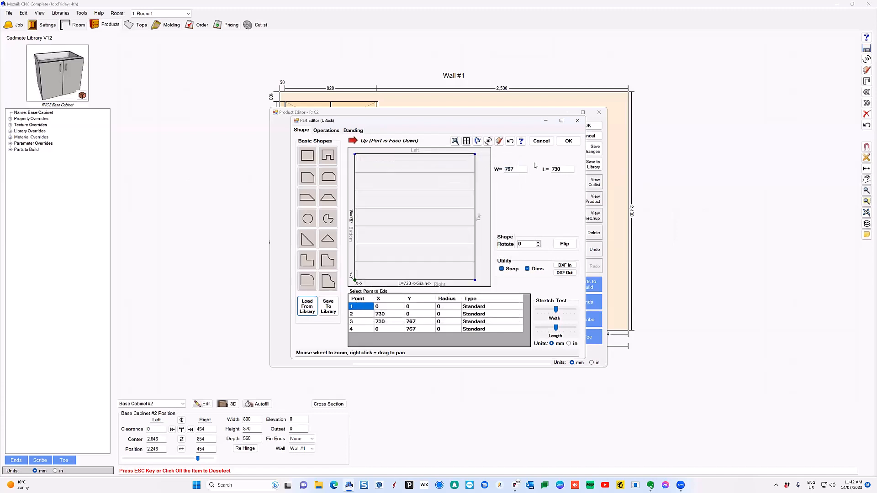
pyautogui.click(566, 141)
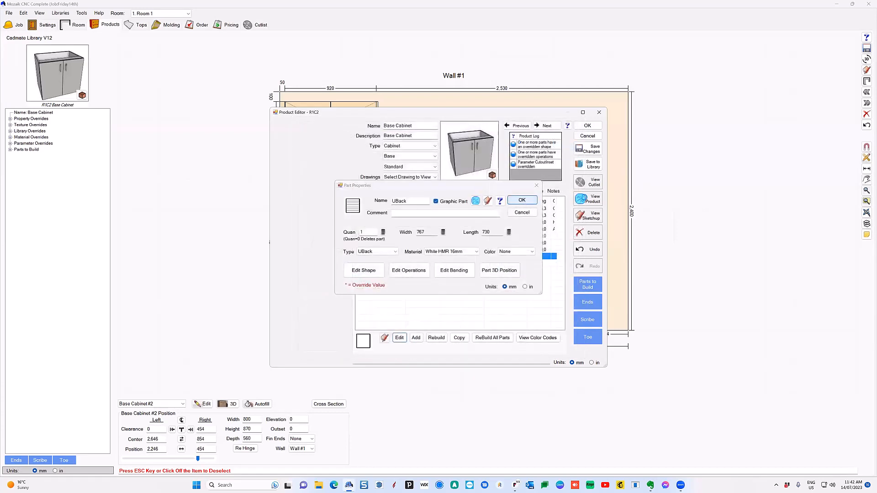
# Examine the grooves on the cabinet's back in the 3D product view using the Hidden display style, and close the view
pyautogui.click(576, 204)
pyautogui.moveTo(505, 211); pyautogui.dragTo(433, 100)
pyautogui.scroll(3, 432, 100)
pyautogui.click(405, 57)
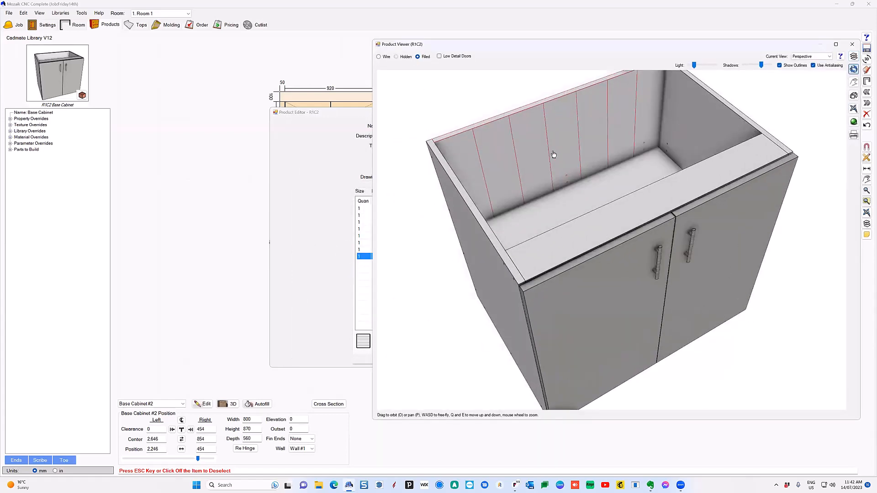
pyautogui.moveTo(558, 157); pyautogui.dragTo(653, 99)
pyautogui.scroll(-3, 706, 121)
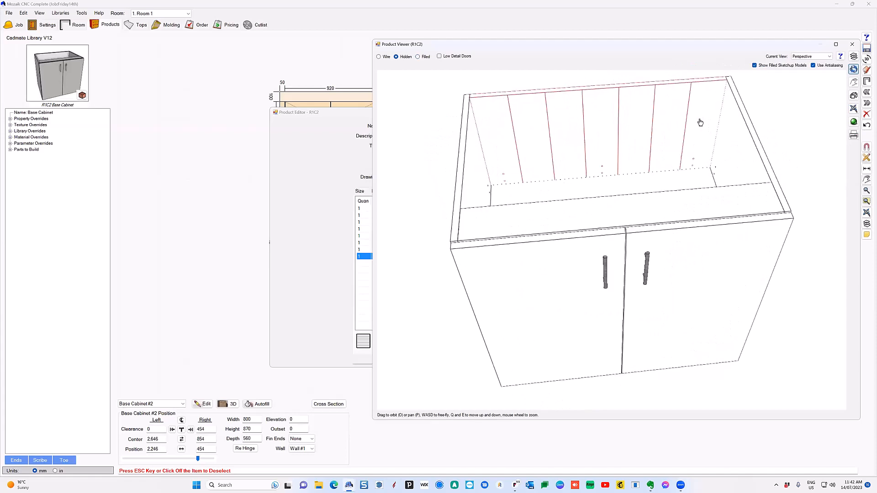
pyautogui.moveTo(700, 139); pyautogui.dragTo(444, 178)
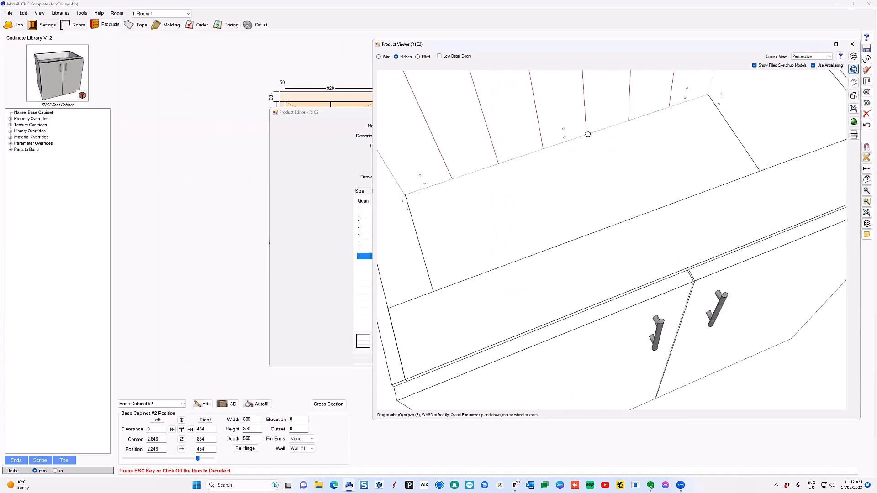
pyautogui.scroll(-5, 692, 169)
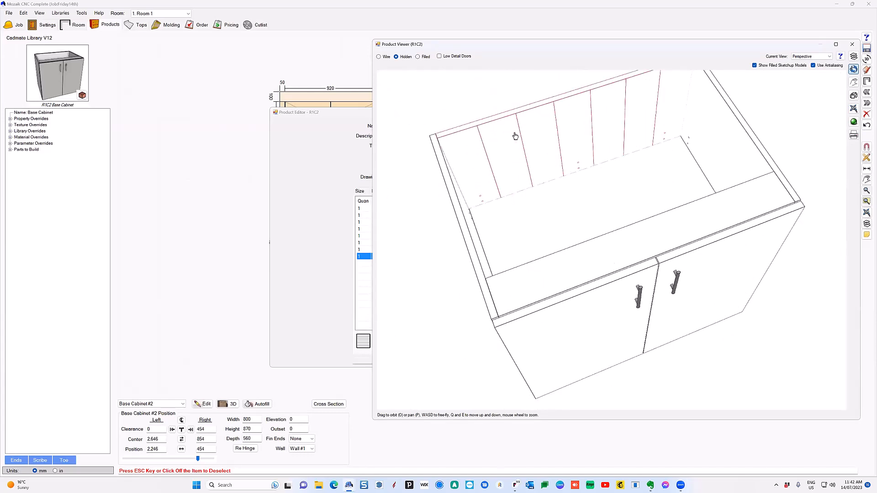
pyautogui.scroll(-2, 653, 156)
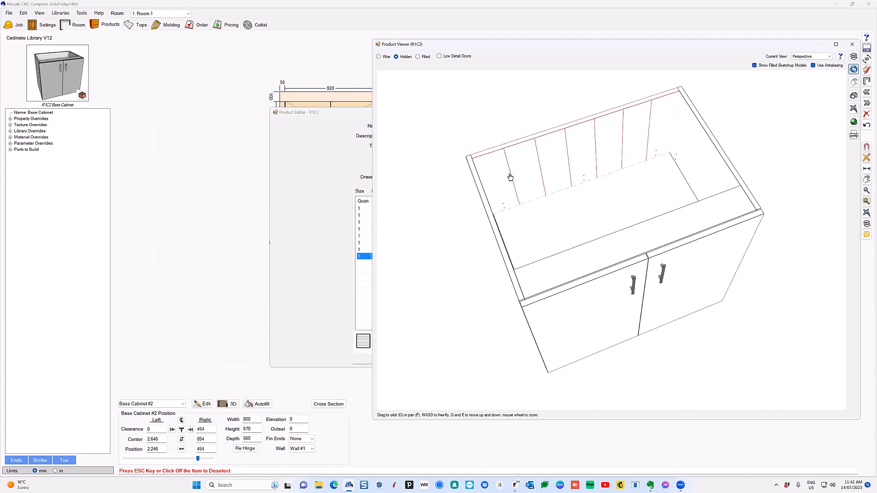
pyautogui.moveTo(612, 178); pyautogui.dragTo(592, 182)
pyautogui.click(851, 44)
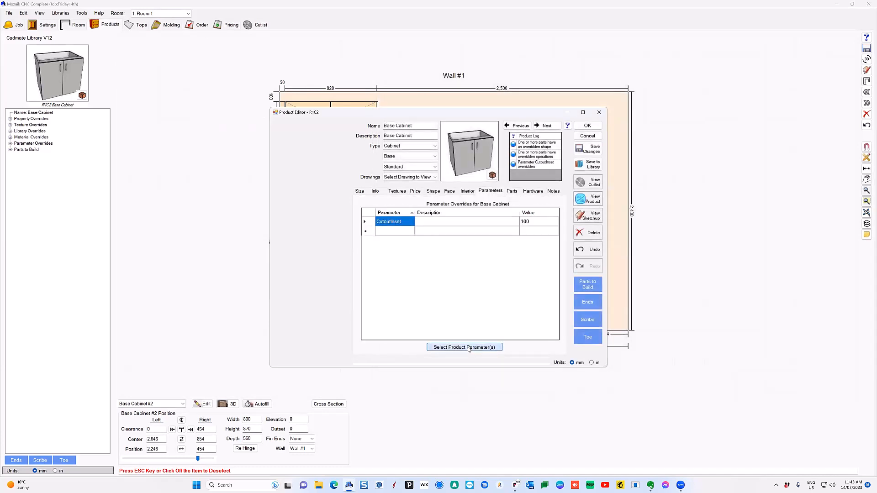
# Add the VGrooveQty parameter override from the Other category with a value of 14, and view the back's grooves in 3D
pyautogui.click(465, 347)
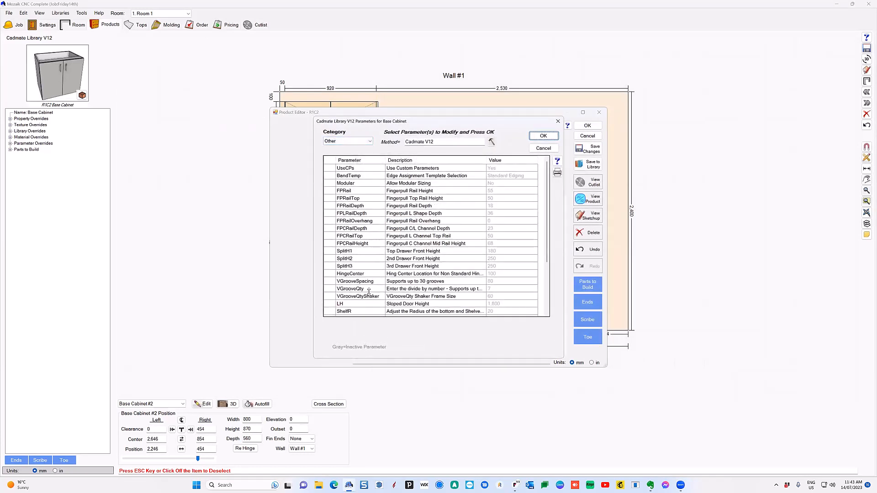
pyautogui.click(370, 288)
pyautogui.click(543, 135)
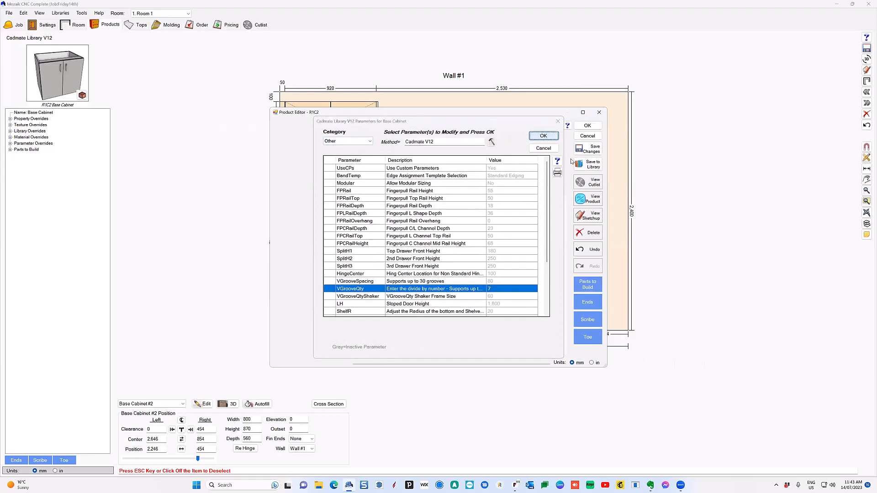
pyautogui.click(528, 234)
pyautogui.write('14')
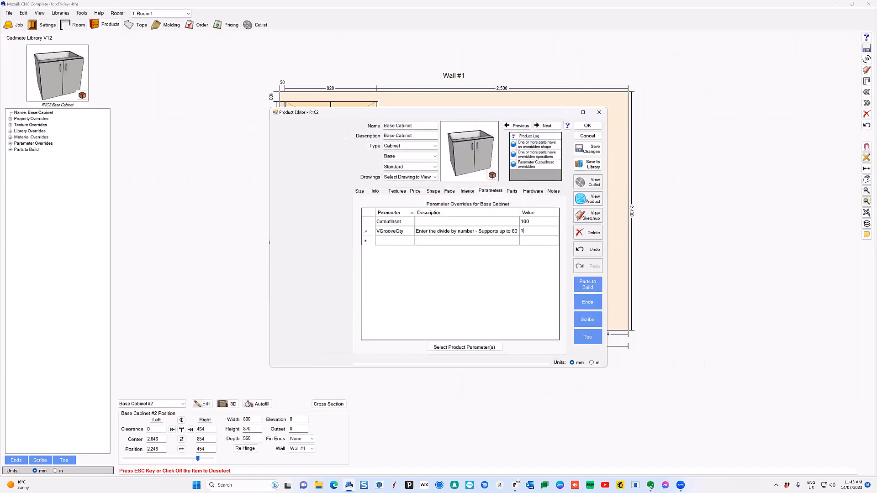
pyautogui.press('Return')
pyautogui.click(588, 198)
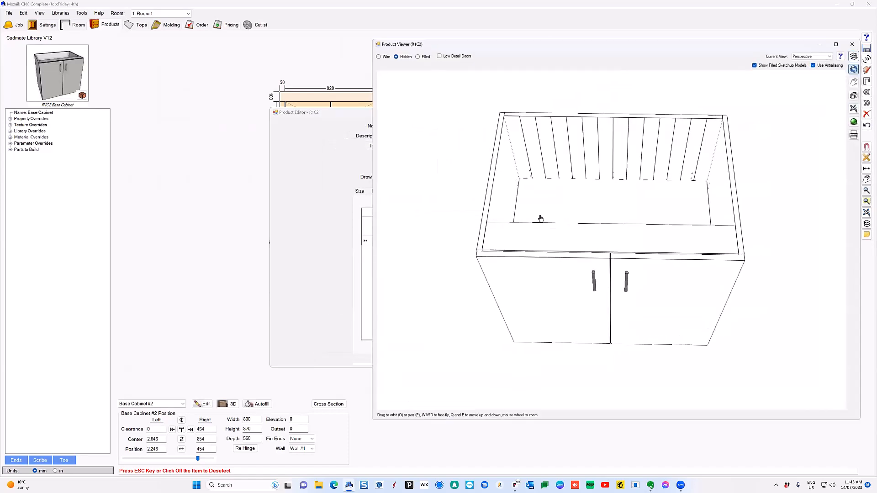
pyautogui.moveTo(558, 223); pyautogui.dragTo(671, 150)
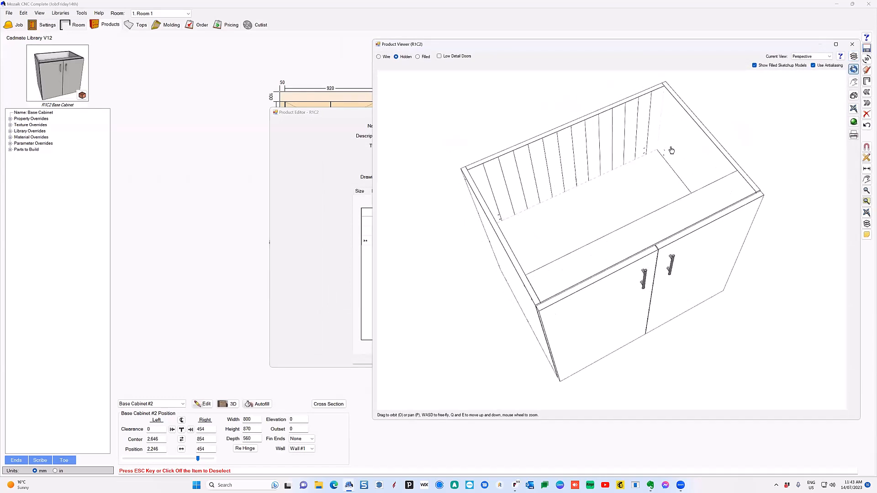
# Reopen the cabinet's 3D product view and turn on High Detail in the product layers
pyautogui.click(851, 44)
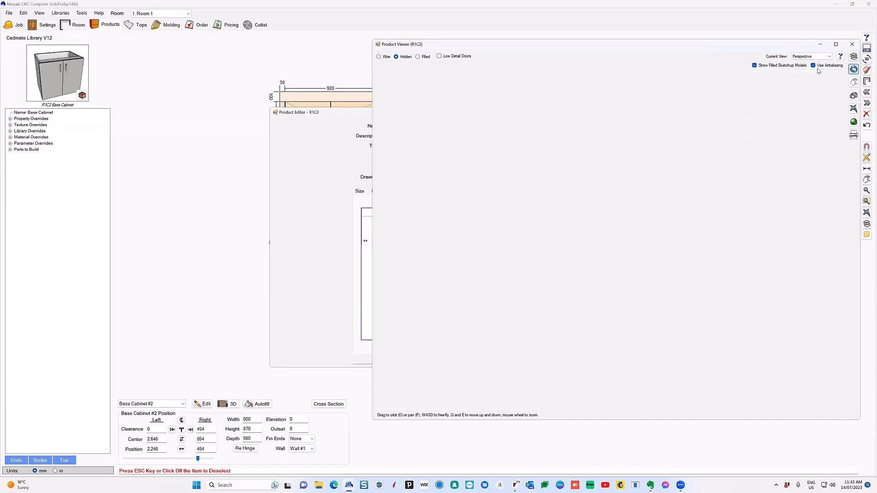
pyautogui.click(512, 191)
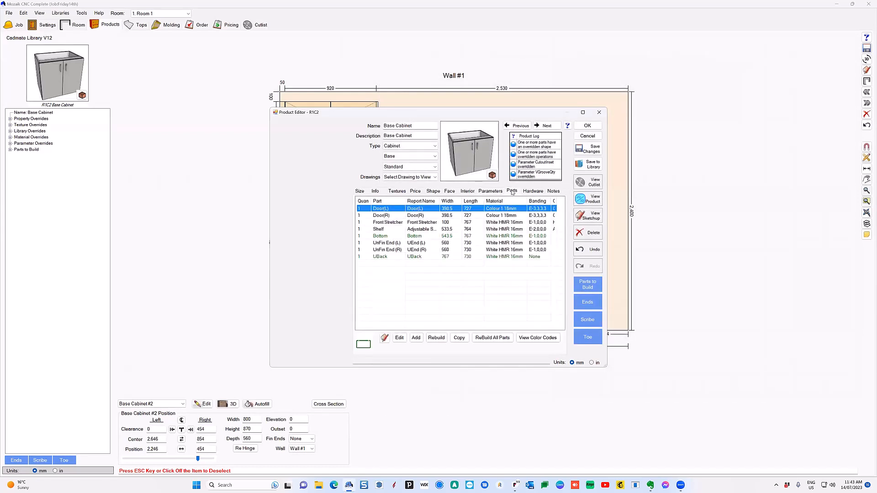
pyautogui.click(588, 199)
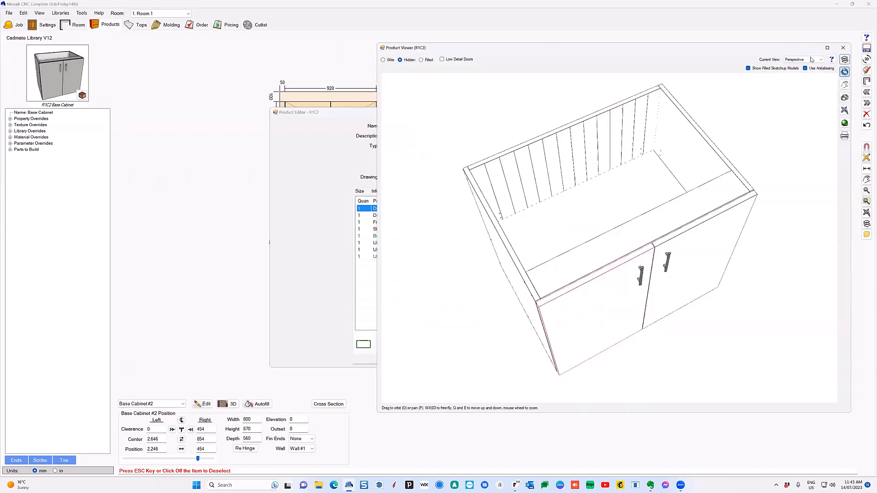
pyautogui.click(549, 153)
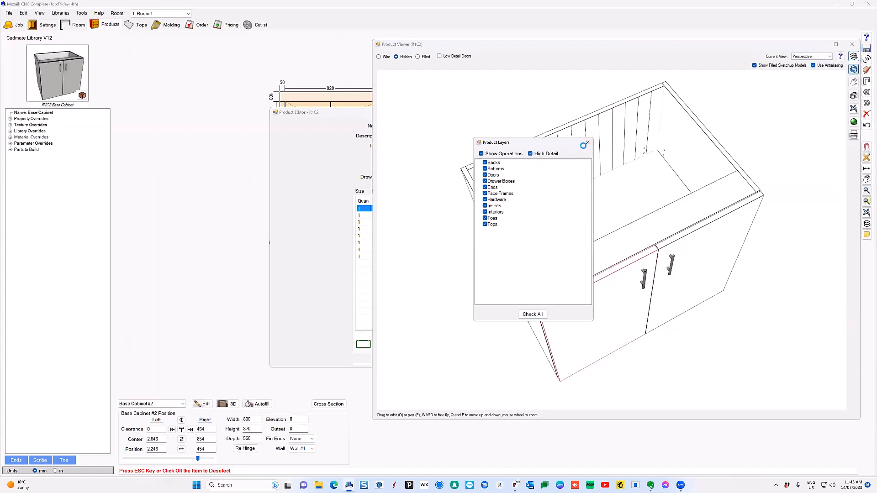
pyautogui.click(586, 142)
# Inspect the V-grooves on the cabinet's back up close from several angles in the 3D view, and close the view
pyautogui.scroll(10, 568, 138)
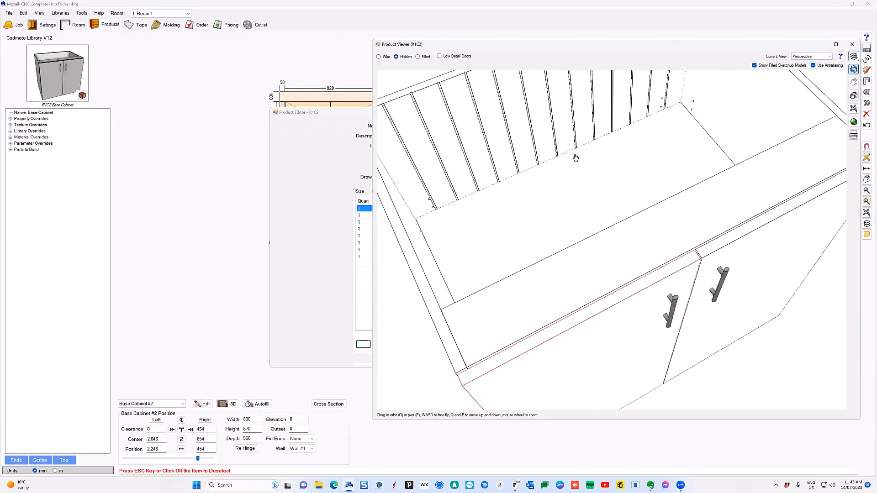
pyautogui.moveTo(508, 154); pyautogui.dragTo(650, 209)
pyautogui.press('p')
pyautogui.press('o')
pyautogui.scroll(-8, 650, 208)
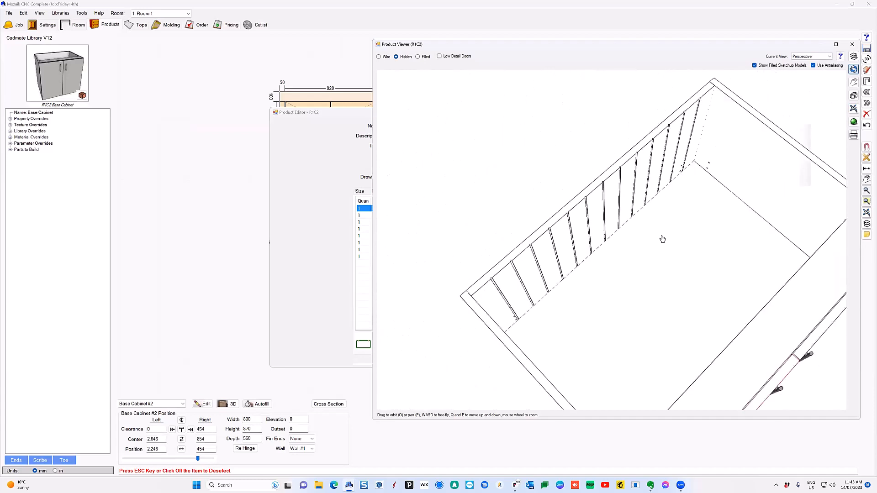
pyautogui.moveTo(661, 239); pyautogui.dragTo(824, 87)
pyautogui.click(852, 44)
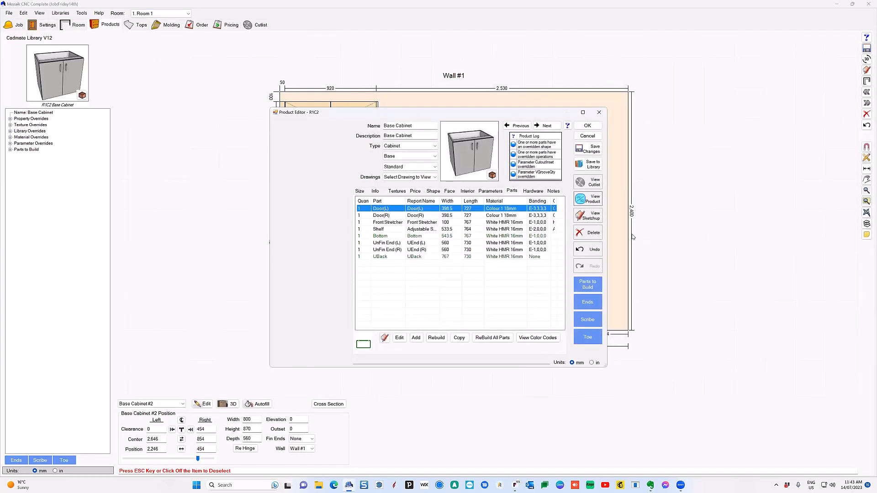
# Accept the edits to Base Cabinet #2 and deselect the cabinet
pyautogui.click(587, 125)
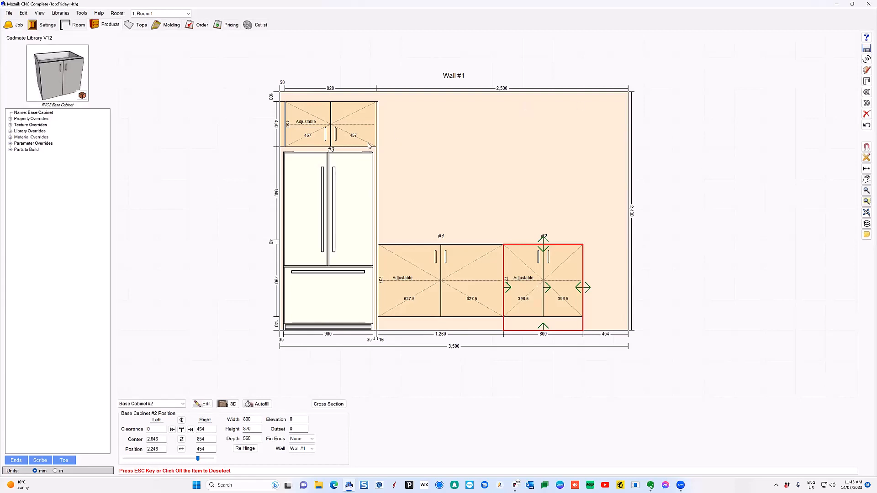
pyautogui.click(175, 81)
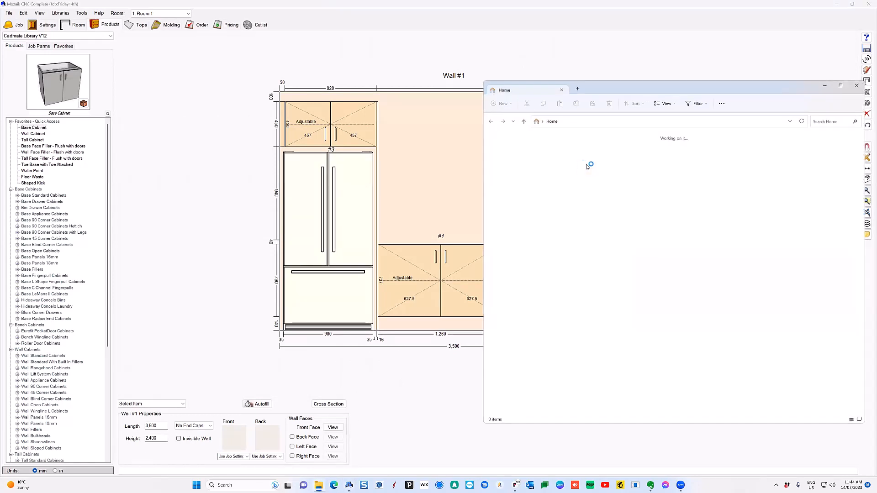
# Switch to File Explorer and open the Product Libraries folder inside the Mozaik folder on Local Disk (C:)
pyautogui.click(856, 85)
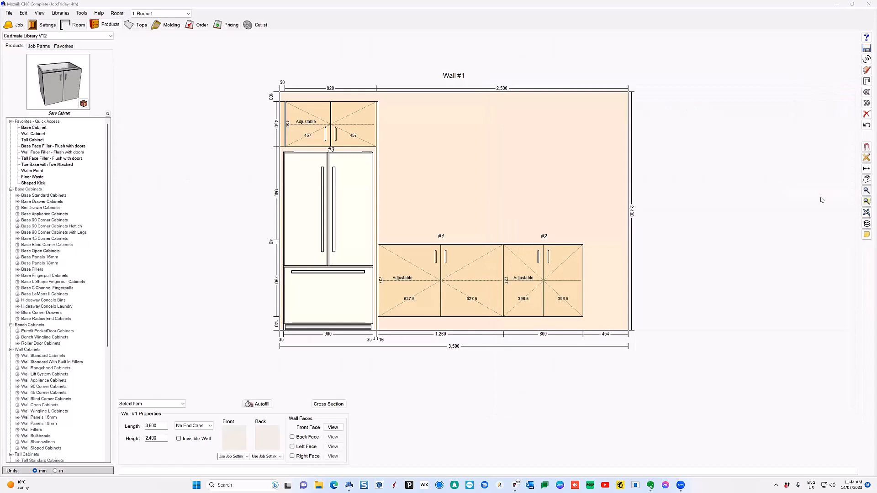
pyautogui.press('super')
pyautogui.press('super')
pyautogui.click(316, 483)
pyautogui.rightClick(316, 484)
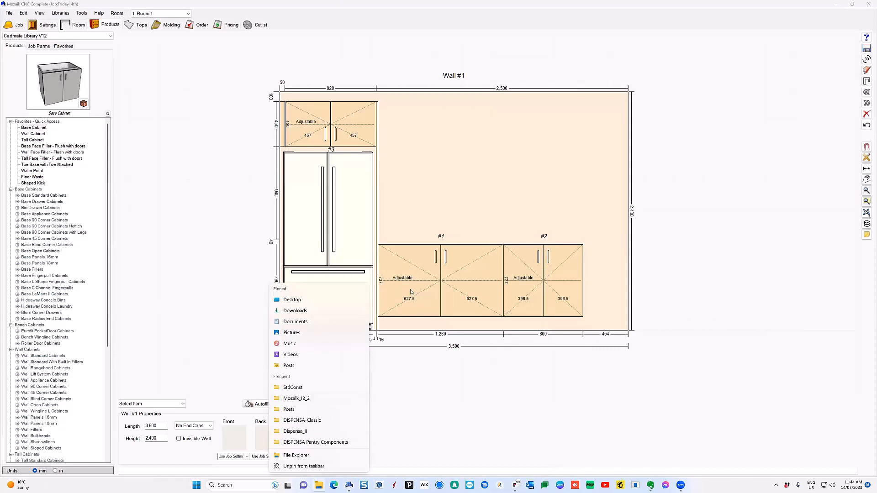
pyautogui.click(322, 399)
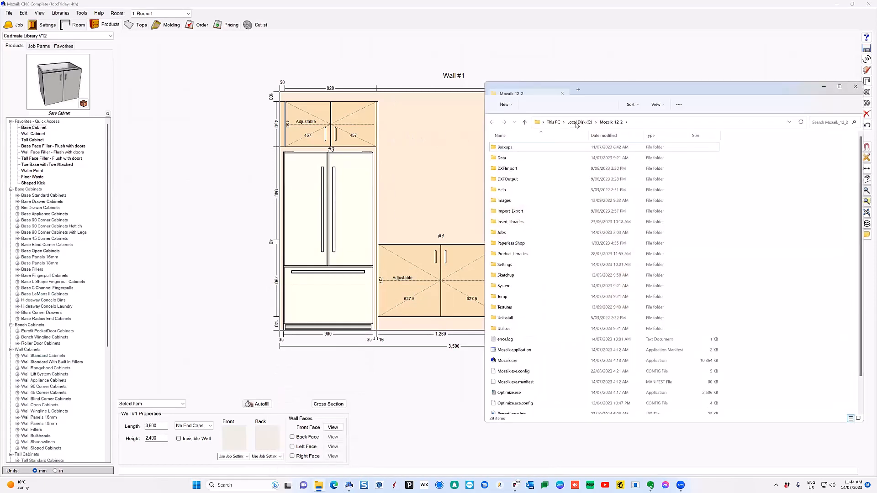
pyautogui.click(579, 121)
pyautogui.doubleClick(505, 243)
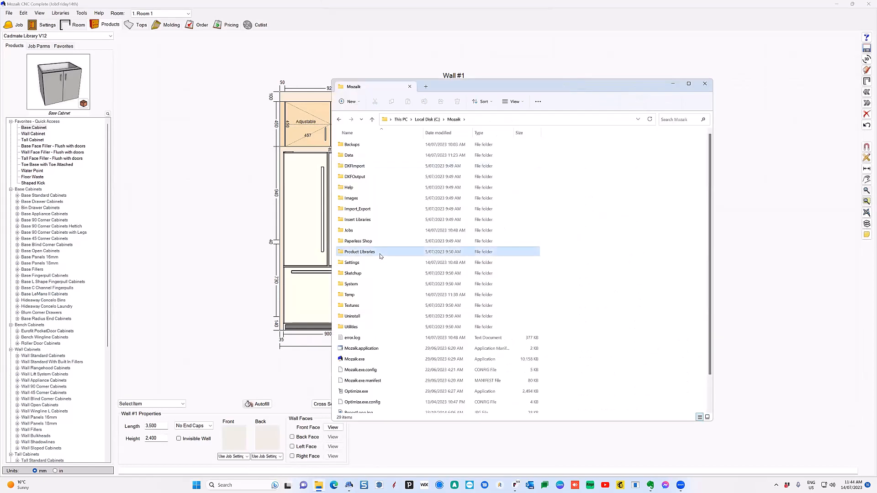
pyautogui.doubleClick(383, 254)
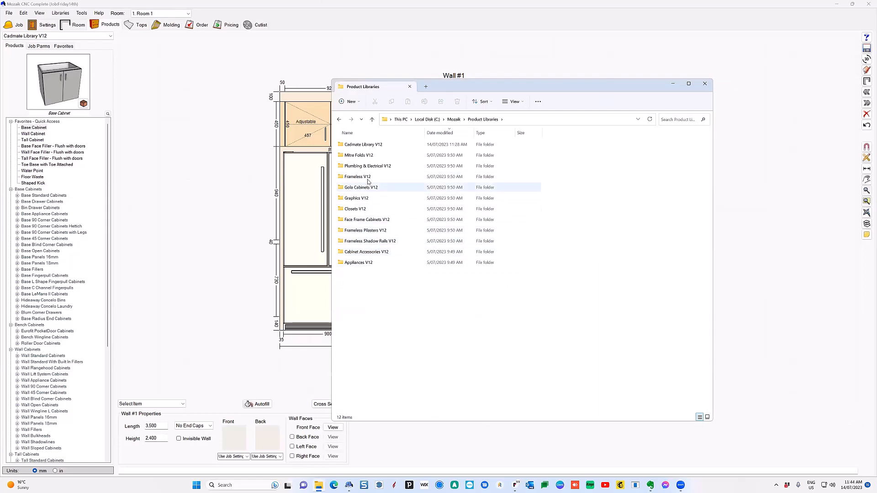
# Duplicate the Cadmate Library V12 folder within Product Libraries
pyautogui.click(373, 146)
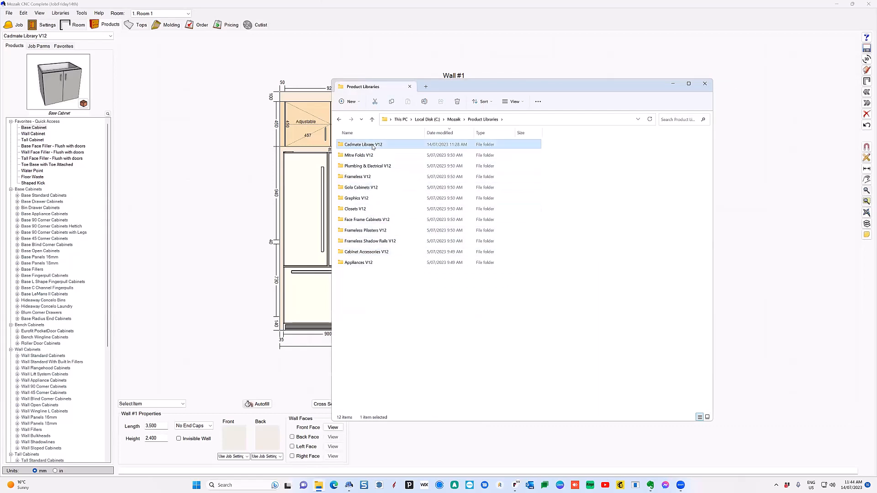
pyautogui.rightClick(373, 147)
pyautogui.click(371, 297)
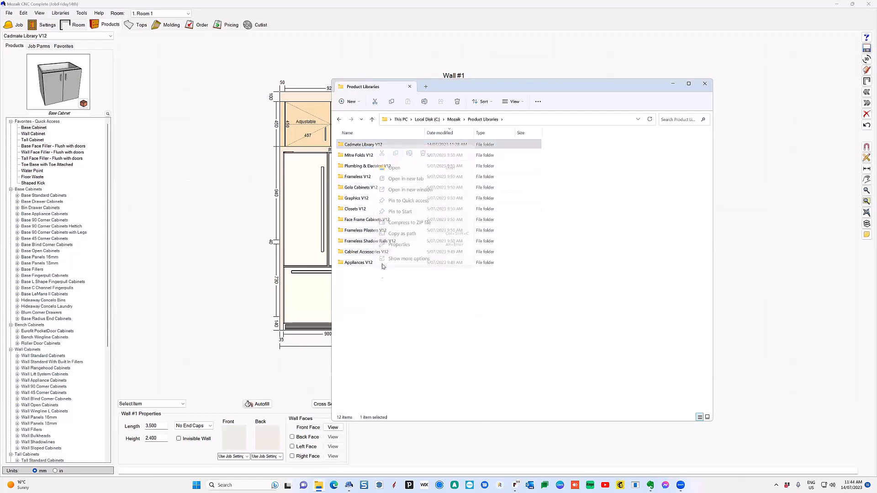
pyautogui.rightClick(372, 297)
pyautogui.click(382, 303)
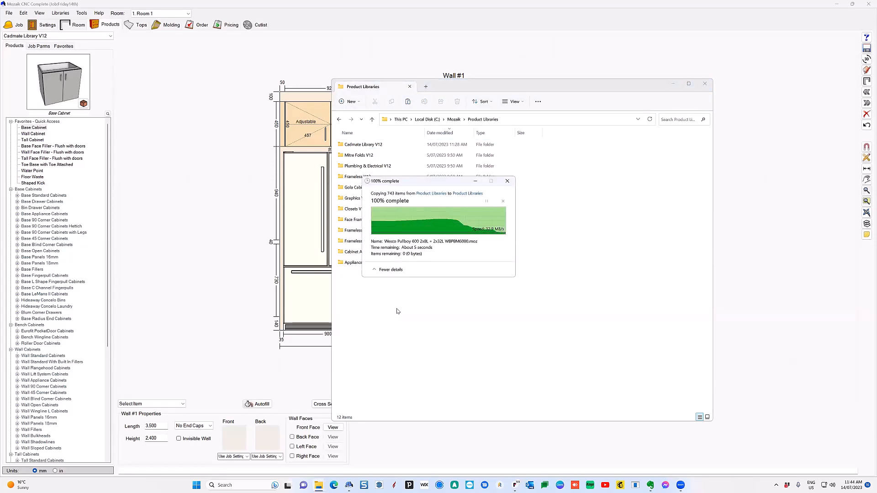
# Rename the copied library folder as My Cabinets and close File Explorer
pyautogui.rightClick(397, 148)
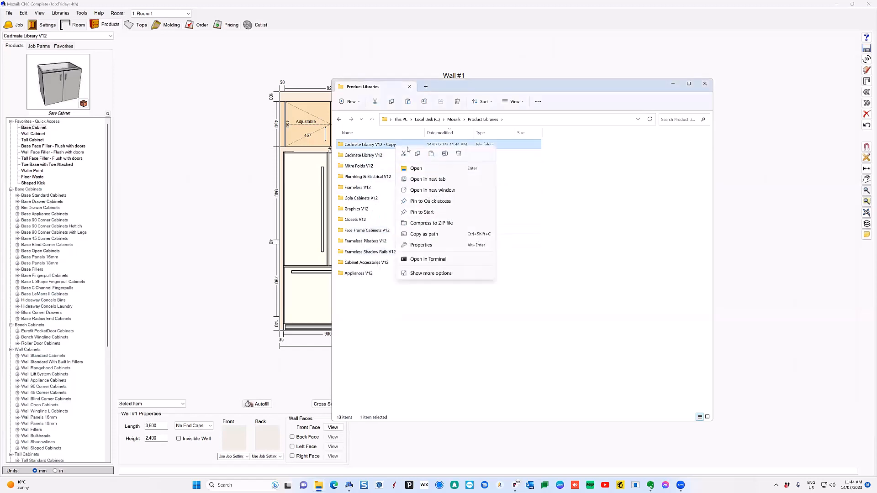
pyautogui.click(444, 154)
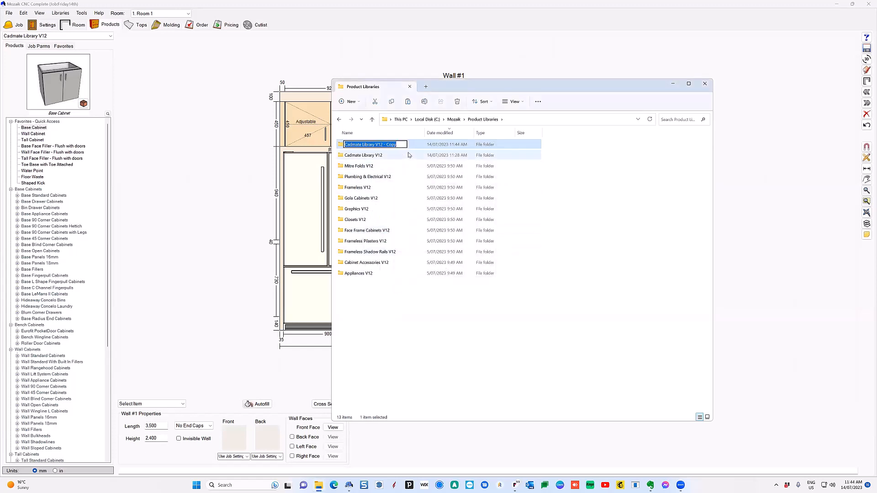
pyautogui.write('My Cabinet')
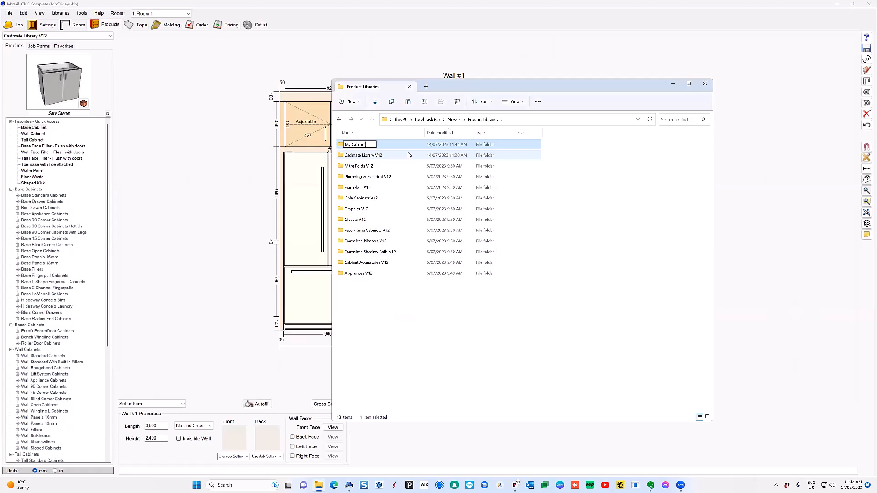
pyautogui.write('s')
pyautogui.press('Return')
pyautogui.click(705, 84)
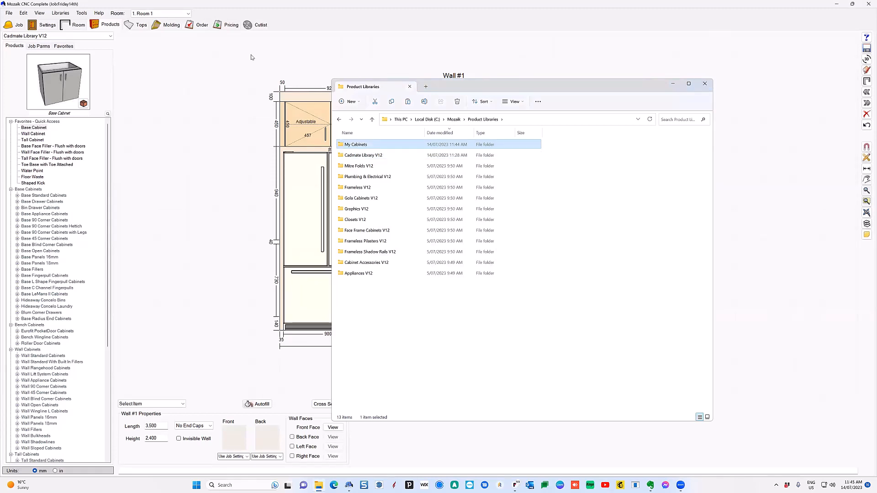
# Check the list of product libraries, restart Mozaik maximized and reopen the Friday14th job
pyautogui.click(67, 37)
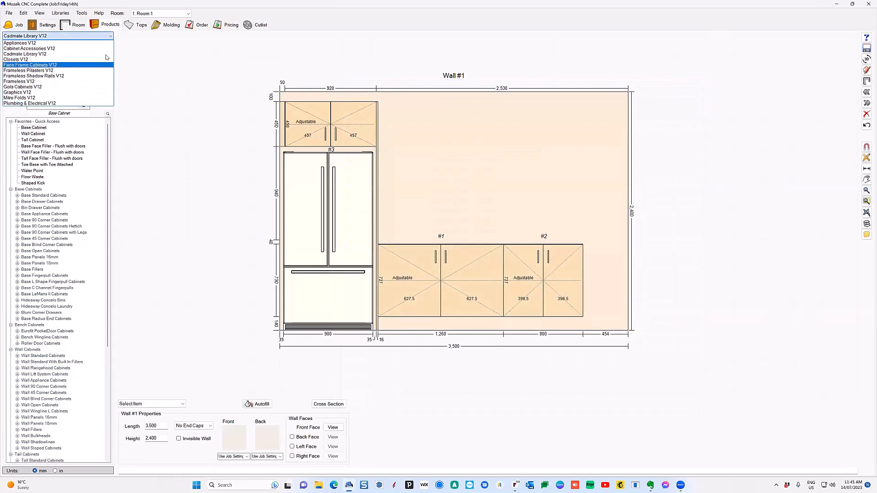
pyautogui.click(532, 19)
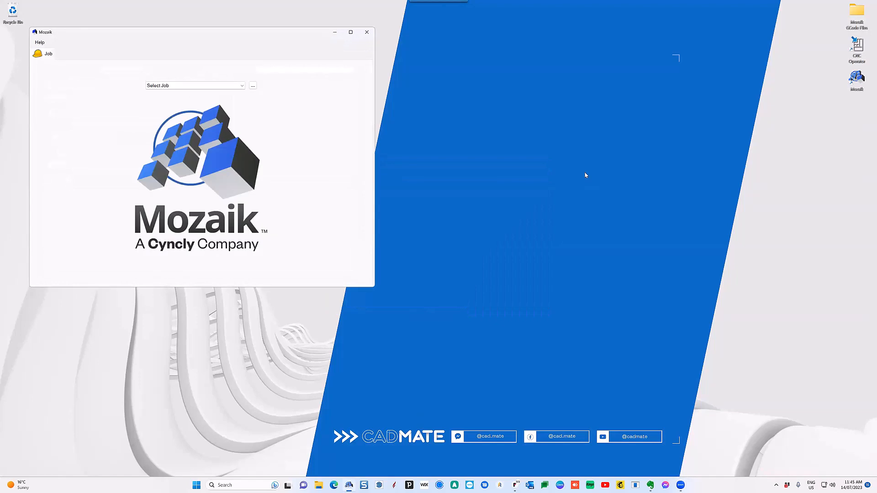
pyautogui.doubleClick(318, 33)
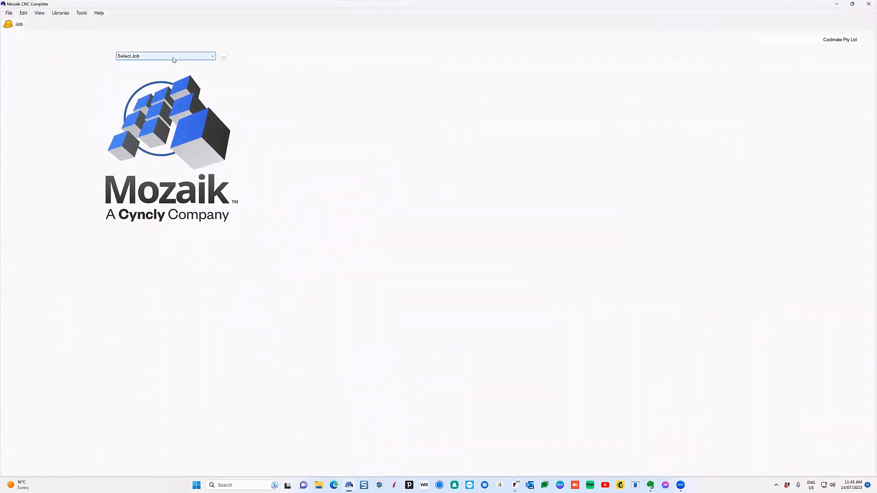
pyautogui.click(174, 58)
pyautogui.click(42, 31)
pyautogui.click(8, 12)
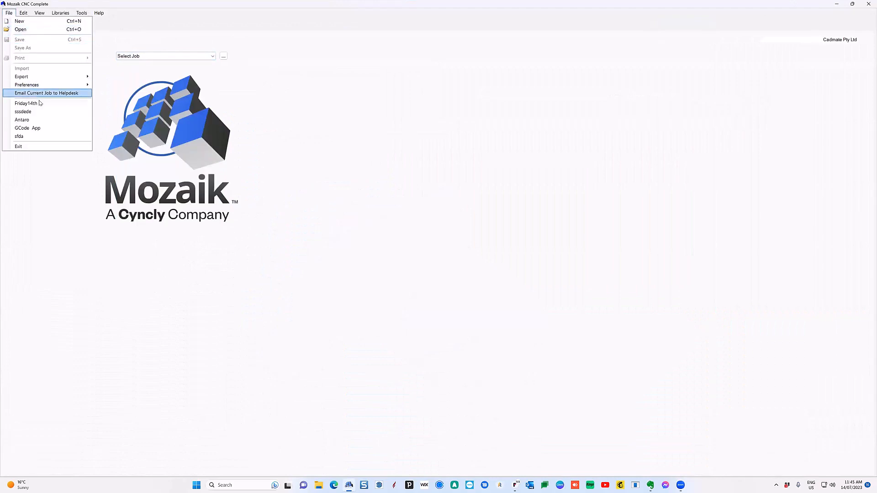
pyautogui.click(41, 91)
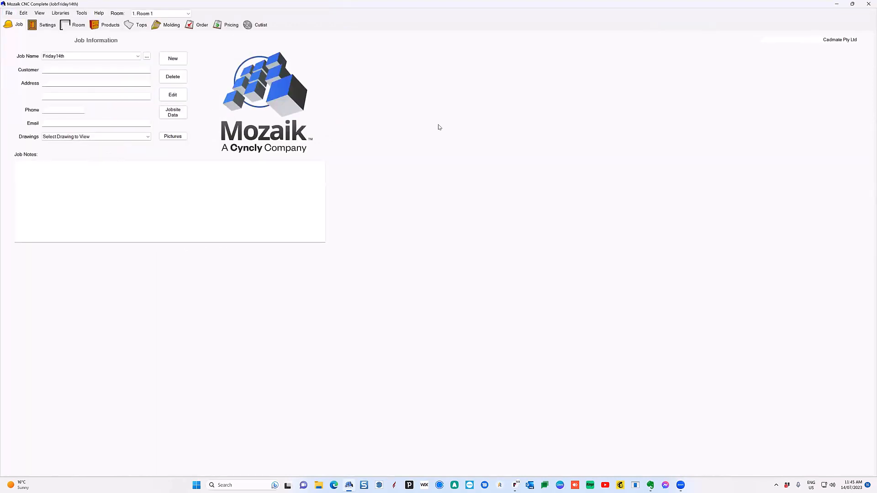
# Browse the My Cabinets library among the job's products and switch back to Cadmate Library V12
pyautogui.click(108, 25)
pyautogui.click(59, 36)
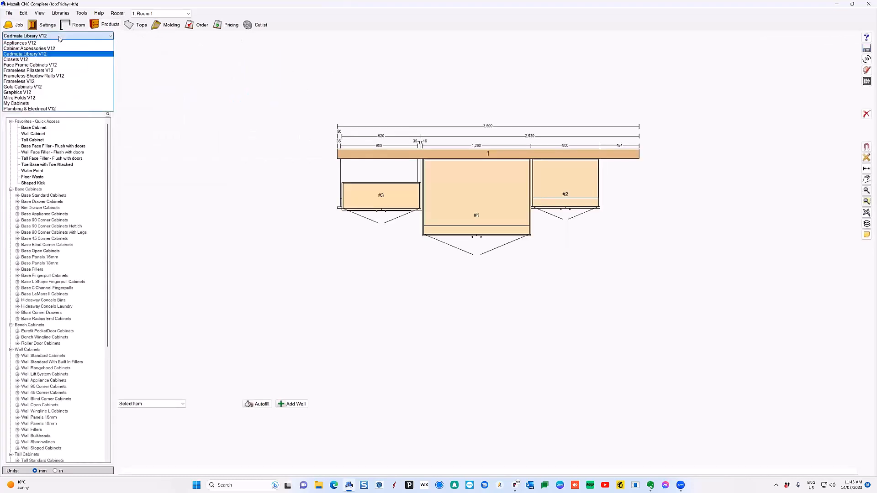
pyautogui.click(44, 103)
pyautogui.scroll(-9, 84, 292)
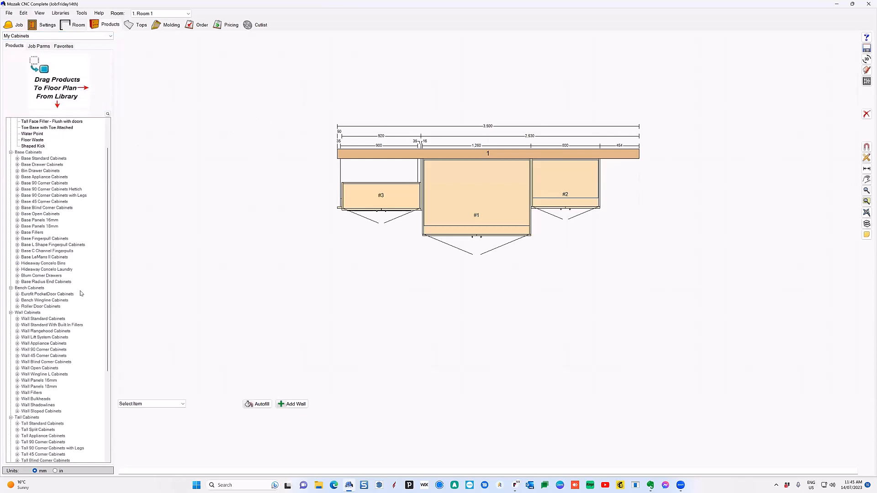
pyautogui.scroll(9, 84, 290)
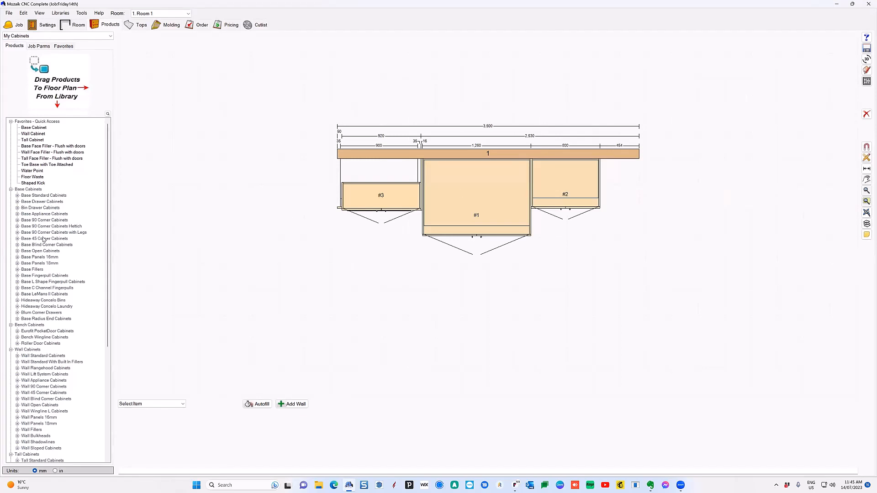
pyautogui.click(52, 35)
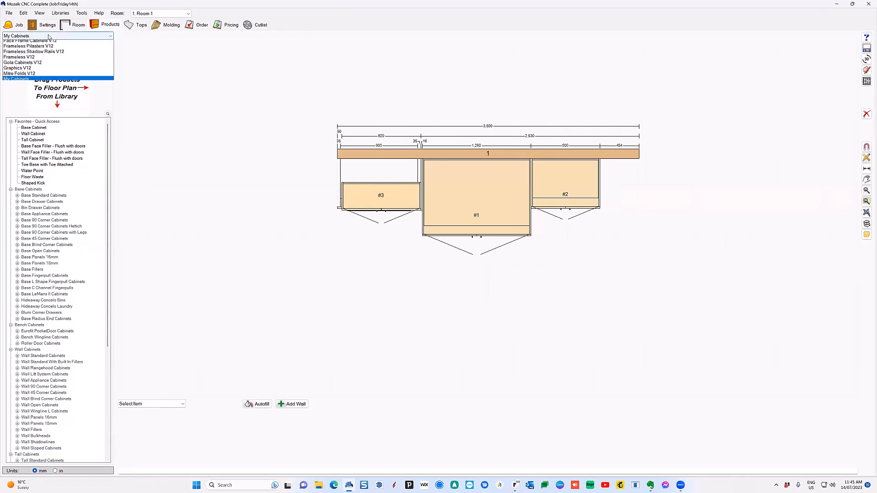
pyautogui.click(52, 54)
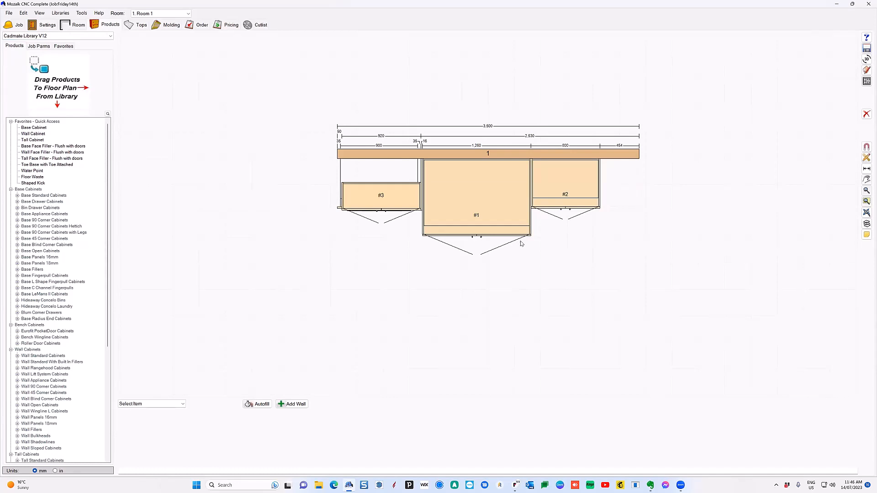
# Open Base Cabinet #2 for editing from the Wall #1 elevation and show its parameter overrides
pyautogui.click(566, 199)
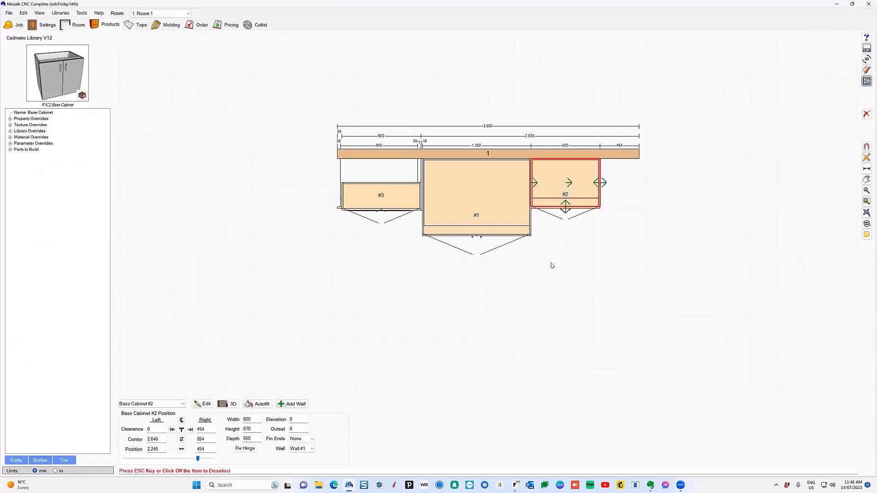
pyautogui.rightClick(551, 262)
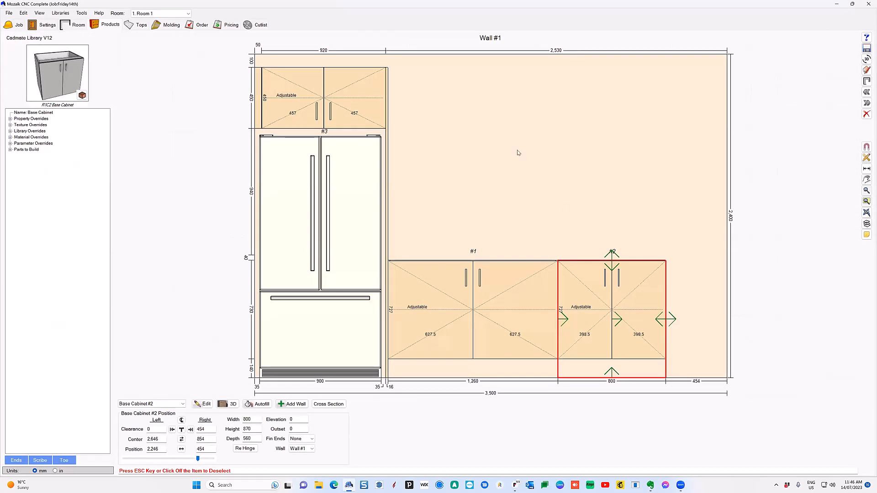
pyautogui.rightClick(606, 302)
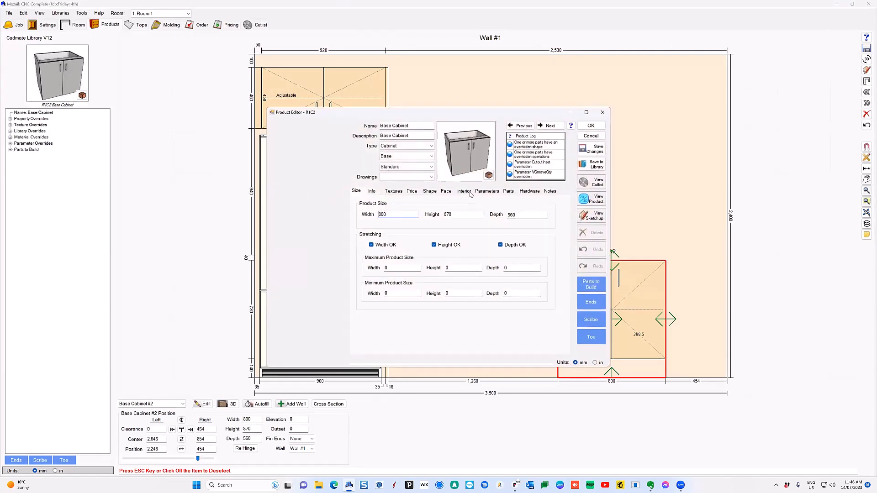
pyautogui.click(465, 192)
pyautogui.click(486, 191)
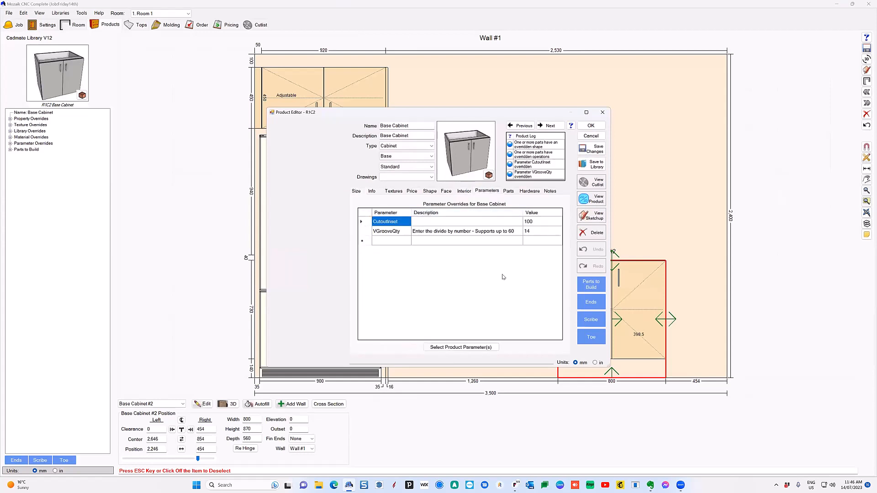
# Add the FramelessTRB parameter from the Frameless Rails category, consulting its help illustration, and set its override value to 100
pyautogui.click(457, 345)
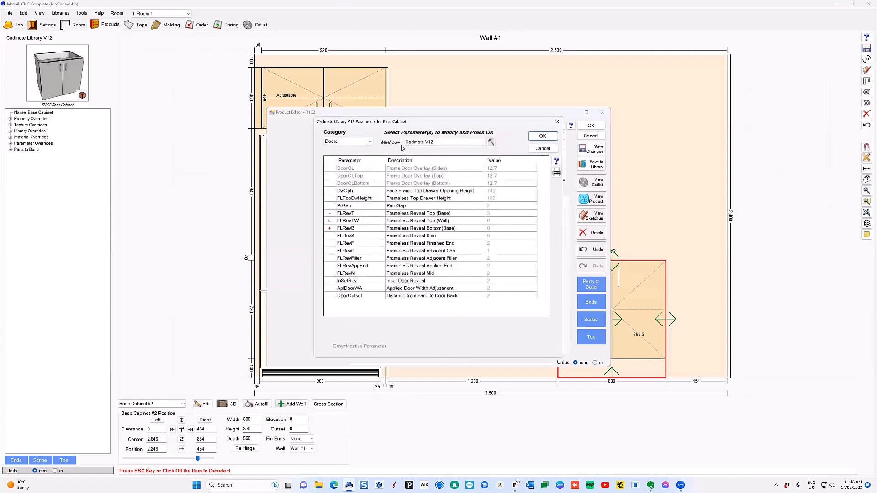
pyautogui.click(366, 144)
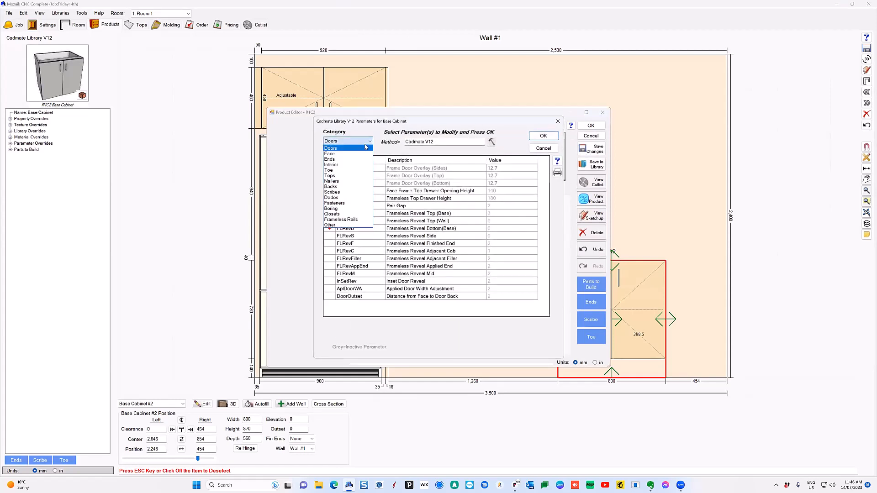
pyautogui.click(368, 222)
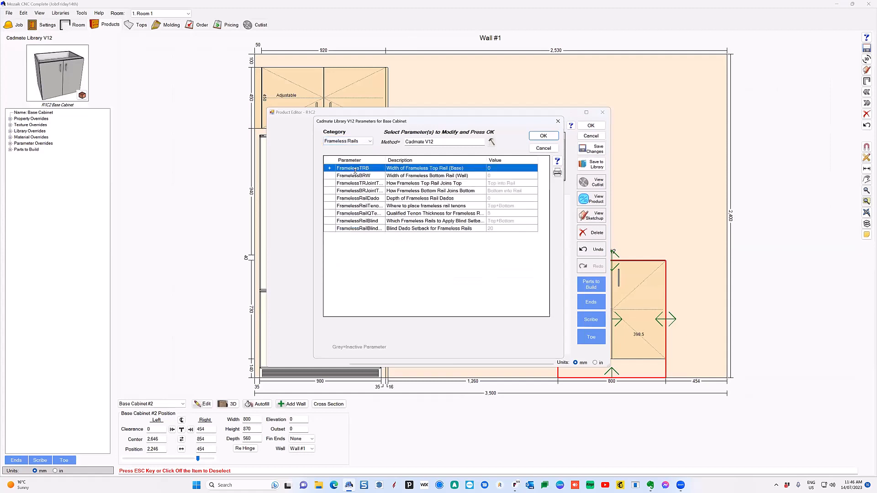
pyautogui.click(558, 162)
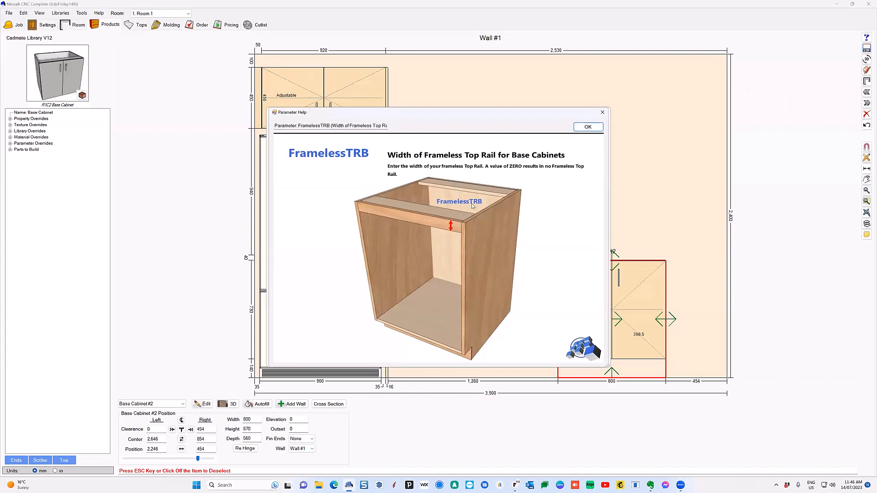
pyautogui.click(584, 128)
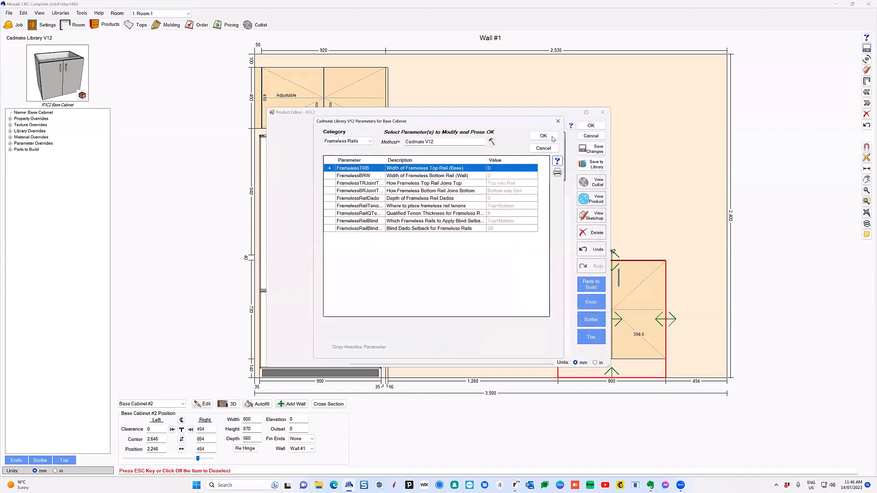
pyautogui.click(542, 135)
pyautogui.click(531, 242)
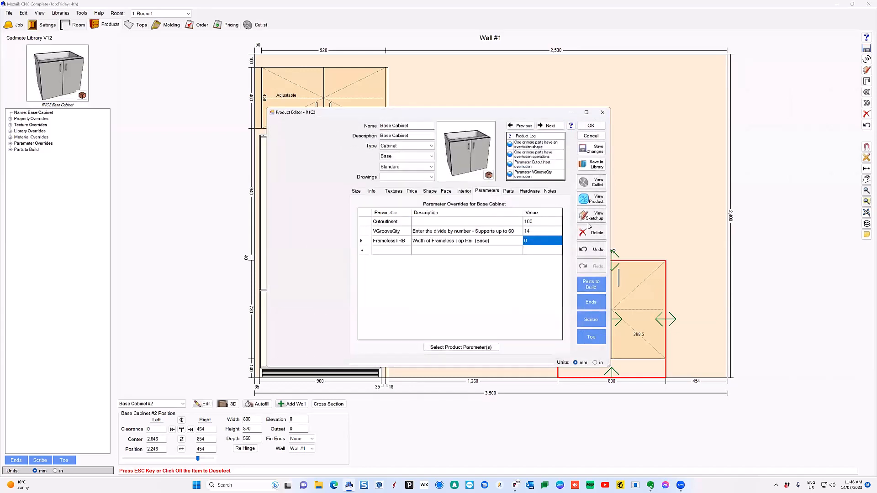
pyautogui.write('100')
pyautogui.press('Return')
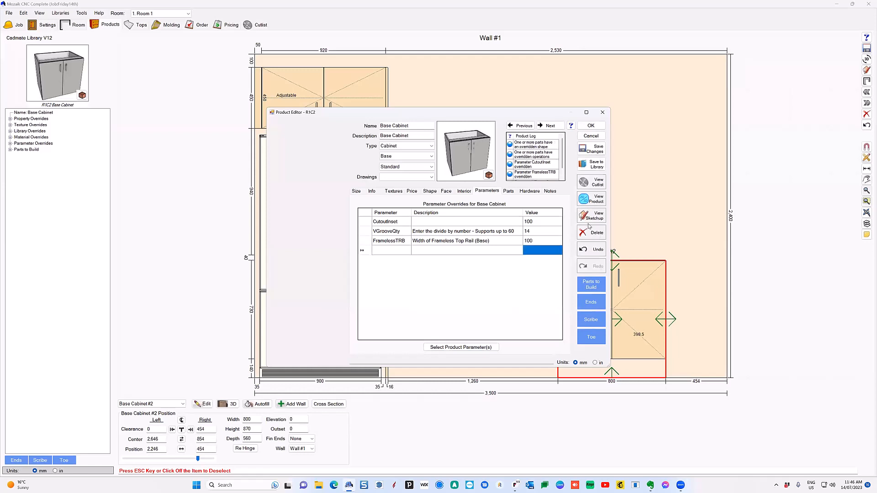
# Examine the cabinet's frameless top rail in a perspective view, switching from wireframe to hidden-line display in an enlarged viewer
pyautogui.click(594, 199)
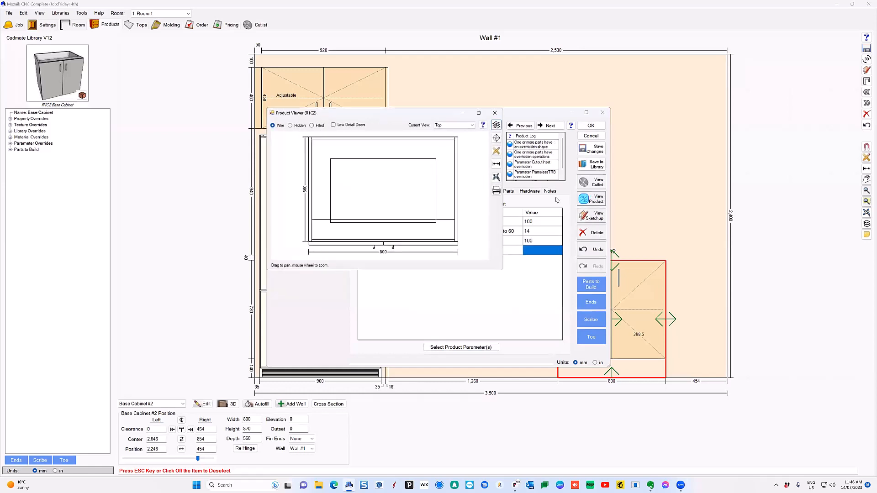
pyautogui.click(467, 125)
pyautogui.click(465, 156)
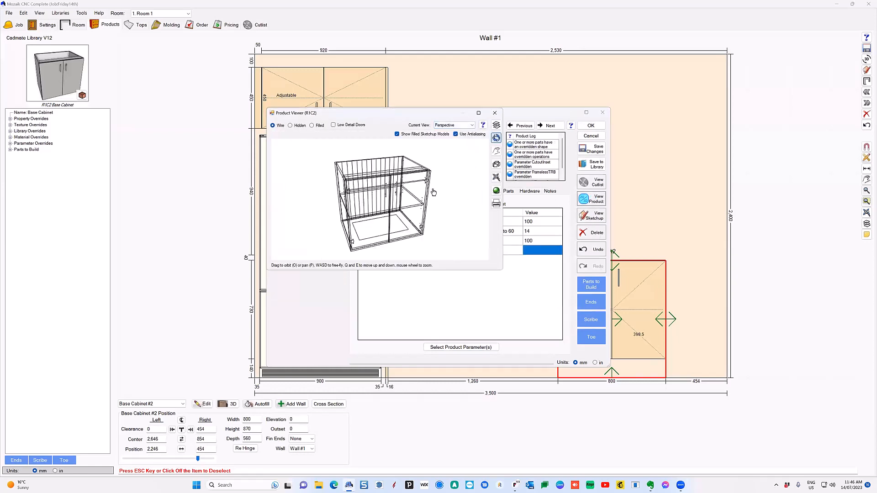
pyautogui.moveTo(433, 192); pyautogui.dragTo(374, 194)
pyautogui.scroll(5, 374, 194)
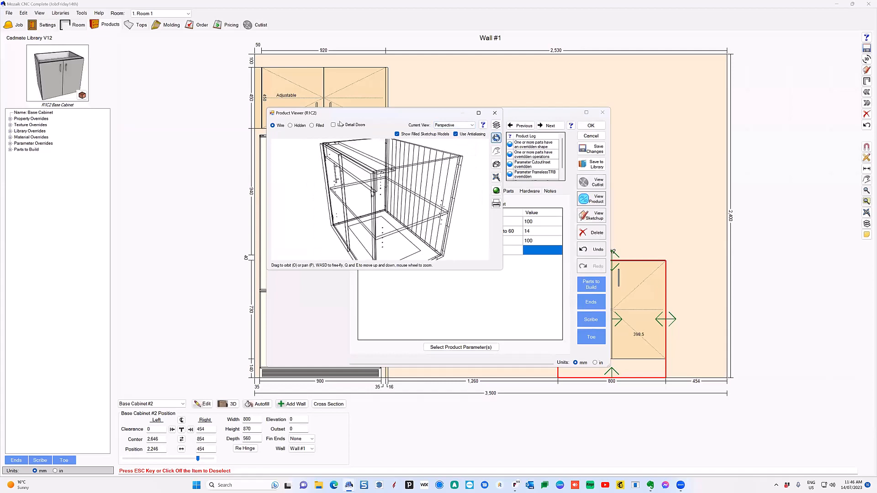
pyautogui.moveTo(502, 271); pyautogui.dragTo(582, 386)
pyautogui.scroll(-2, 509, 282)
pyautogui.click(295, 126)
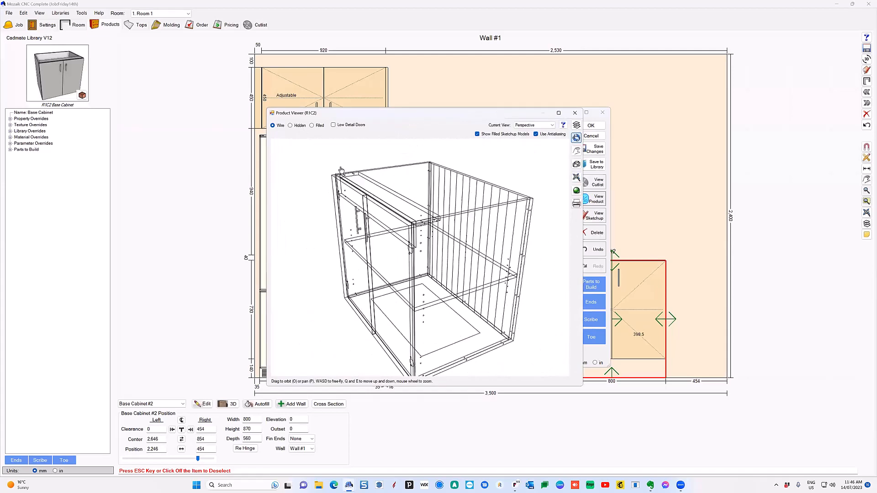
pyautogui.click(574, 113)
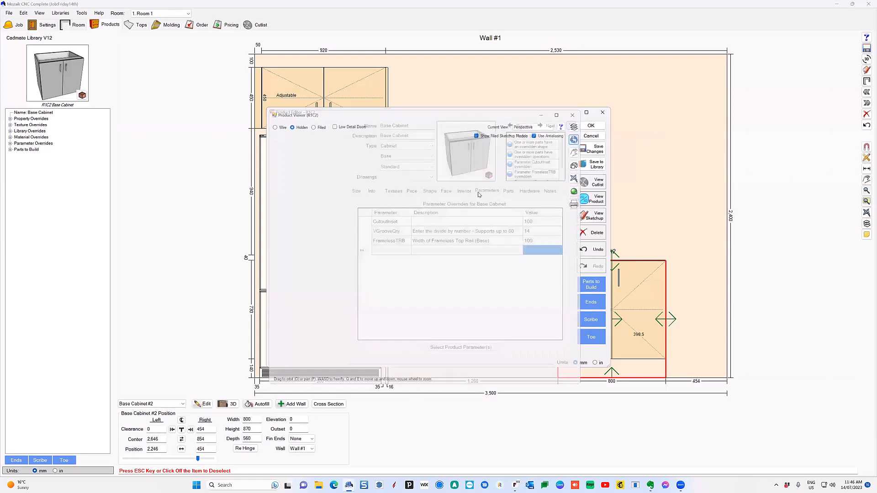
# Clear the doors from the cabinet's face and inspect how the top rail meets the top stretcher in the 3D view
pyautogui.click(448, 191)
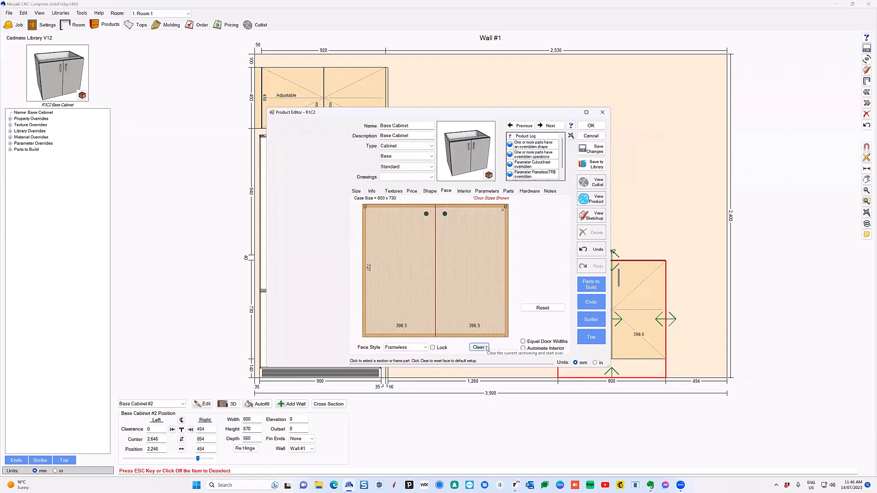
pyautogui.click(601, 200)
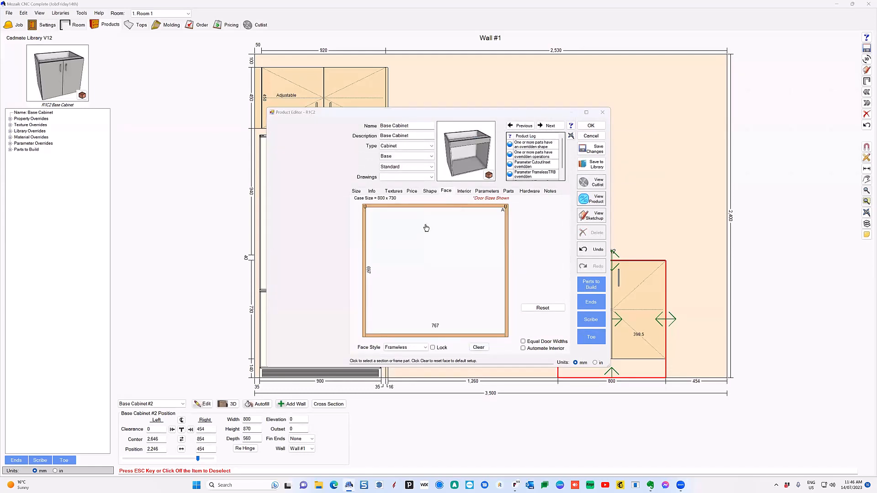
pyautogui.moveTo(430, 226); pyautogui.dragTo(449, 218)
pyautogui.scroll(6, 448, 219)
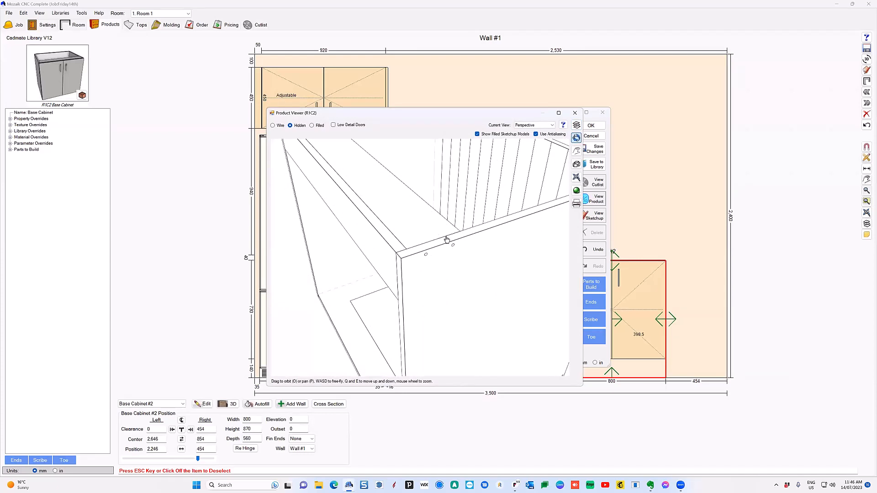
pyautogui.scroll(-2, 446, 240)
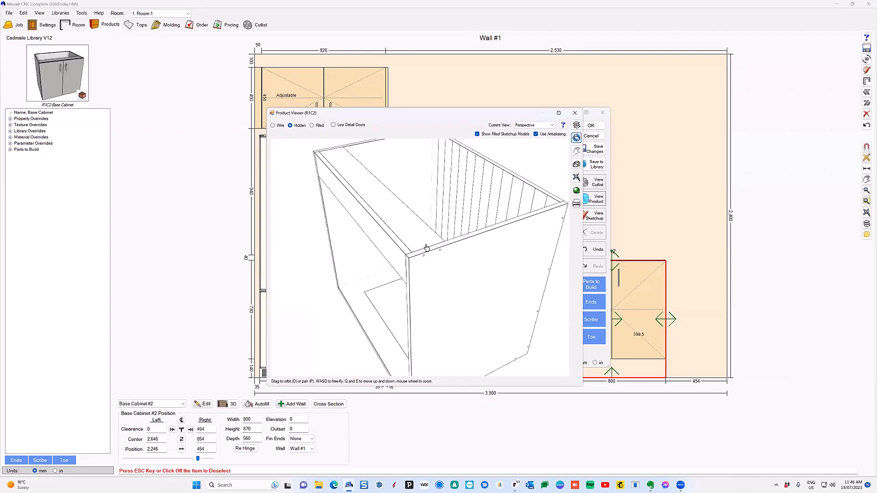
pyautogui.scroll(-1, 429, 241)
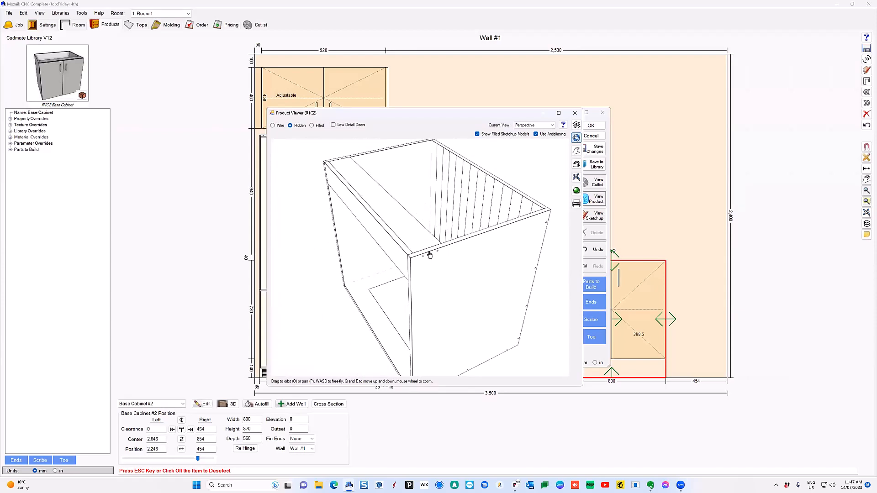
pyautogui.scroll(-2, 429, 254)
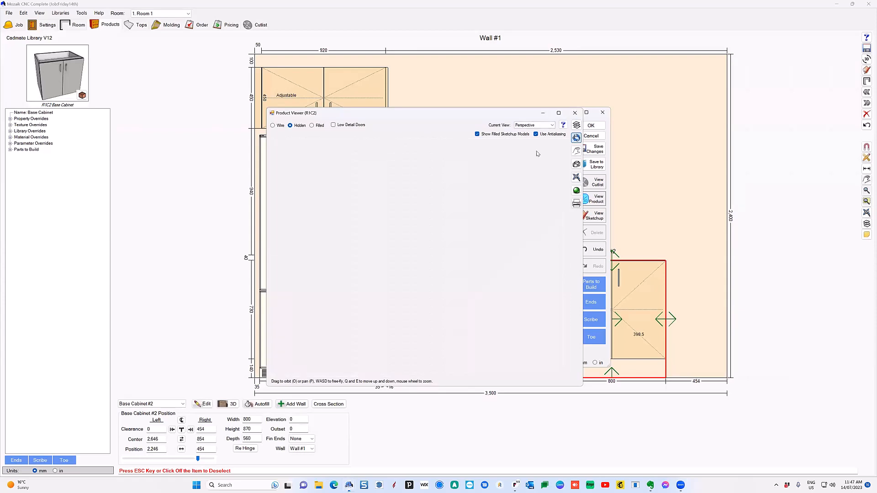
# Add the BTop parameter from the Tops category, set its override to None, and check the cabinet in 3D
pyautogui.click(487, 191)
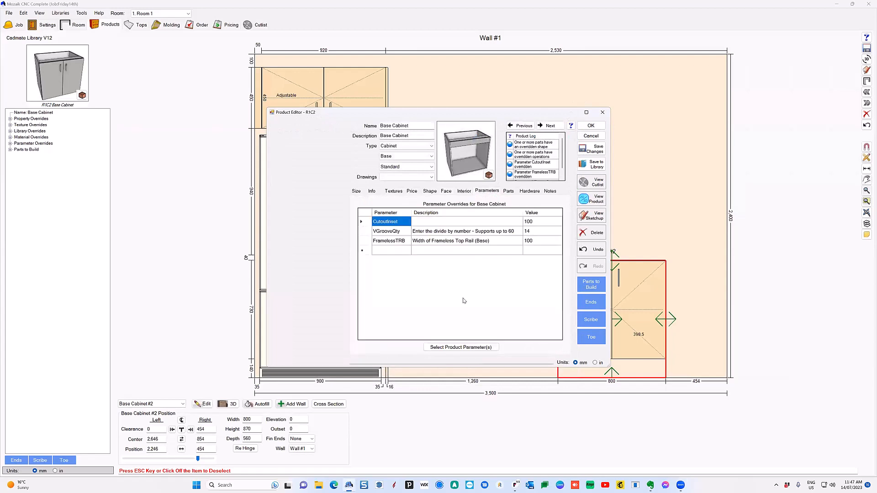
pyautogui.click(461, 347)
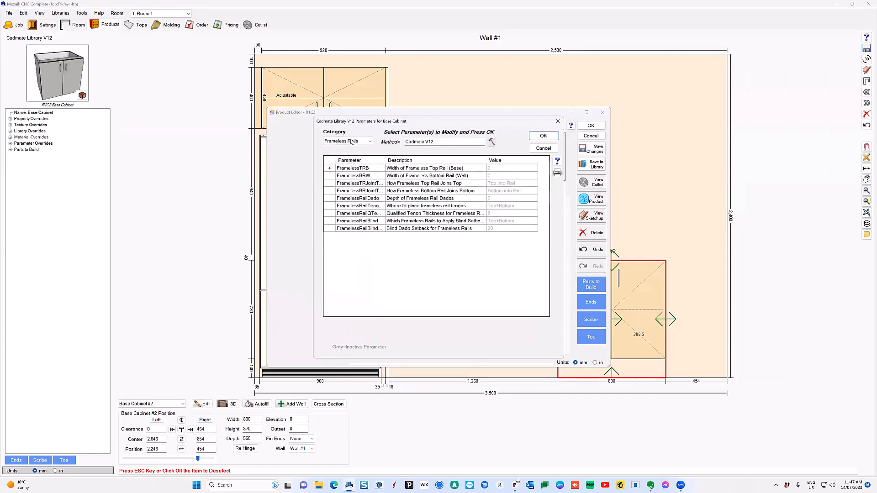
pyautogui.click(350, 142)
pyautogui.click(347, 176)
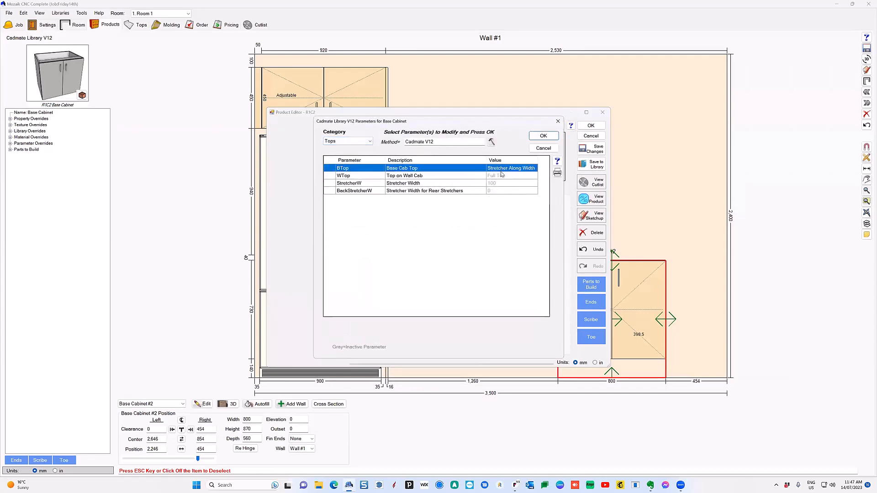
pyautogui.click(545, 136)
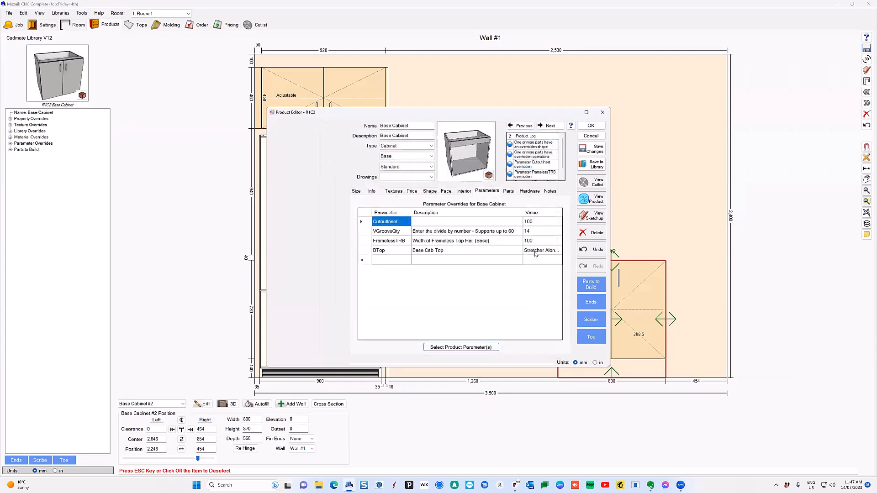
pyautogui.click(535, 252)
pyautogui.click(545, 288)
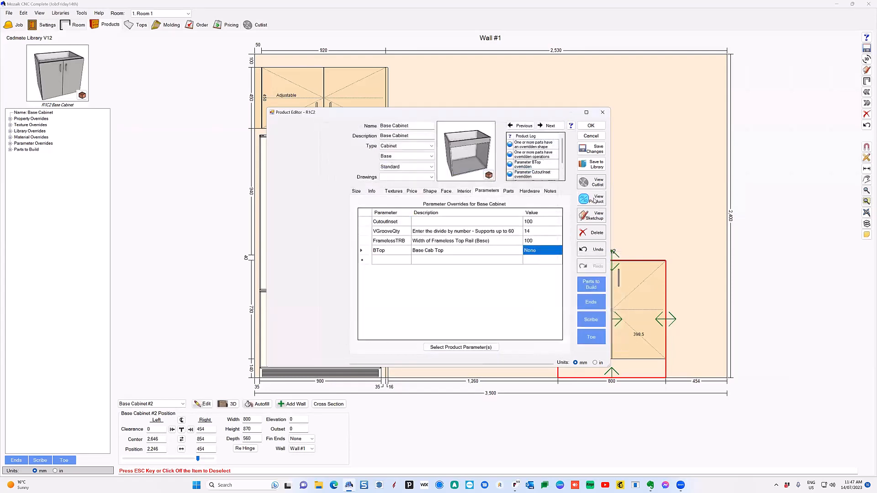
pyautogui.click(594, 199)
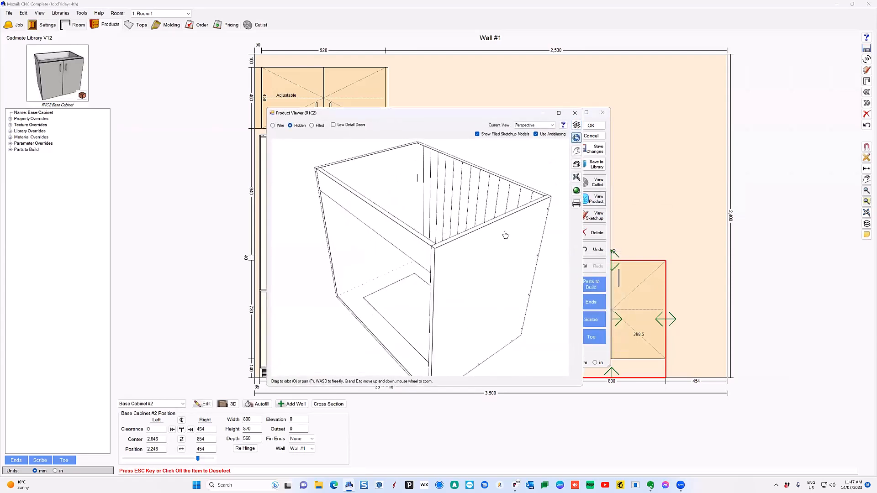
pyautogui.click(574, 113)
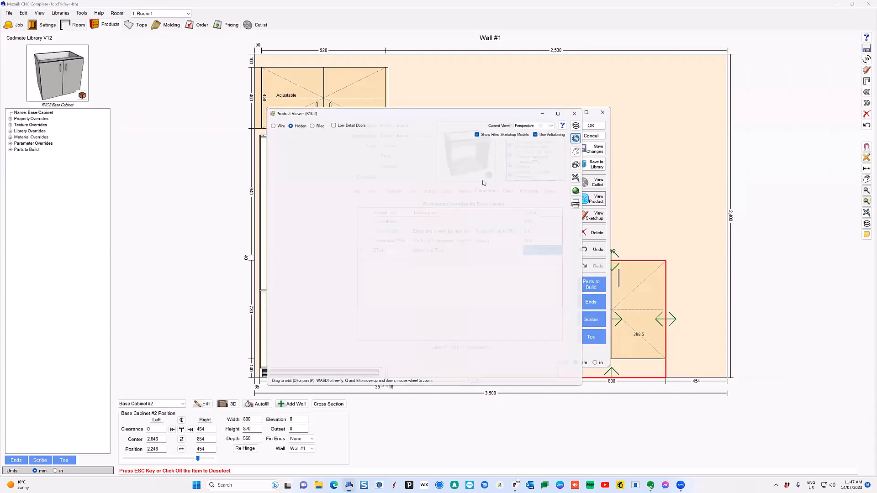
# Review the TR rail's part properties and edge banding, and accept the Base Cabinet #2 edits
pyautogui.click(511, 191)
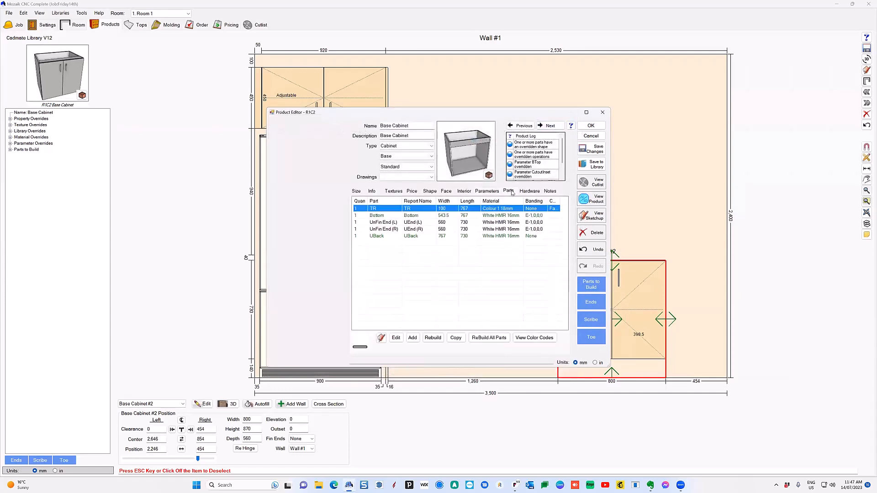
pyautogui.click(387, 222)
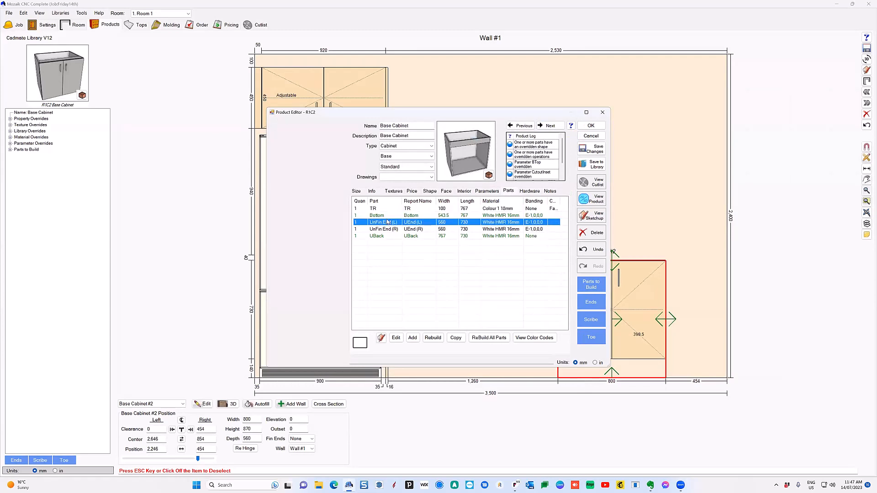
pyautogui.click(379, 209)
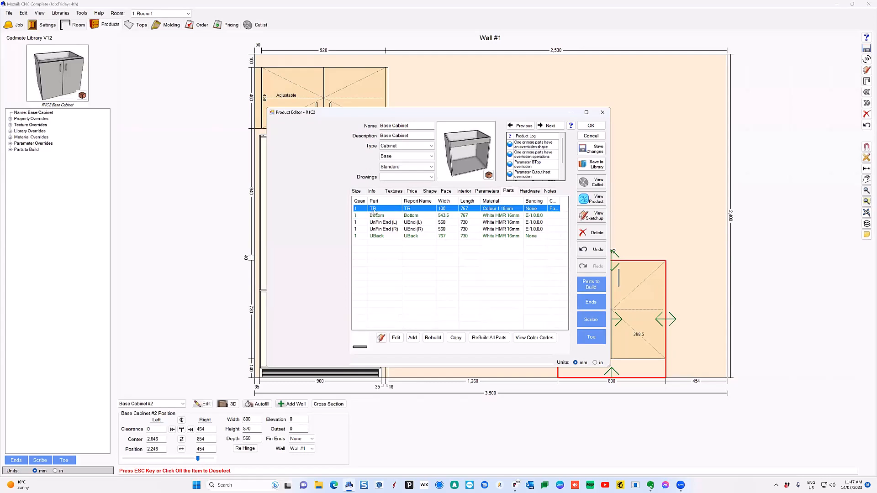
pyautogui.click(396, 339)
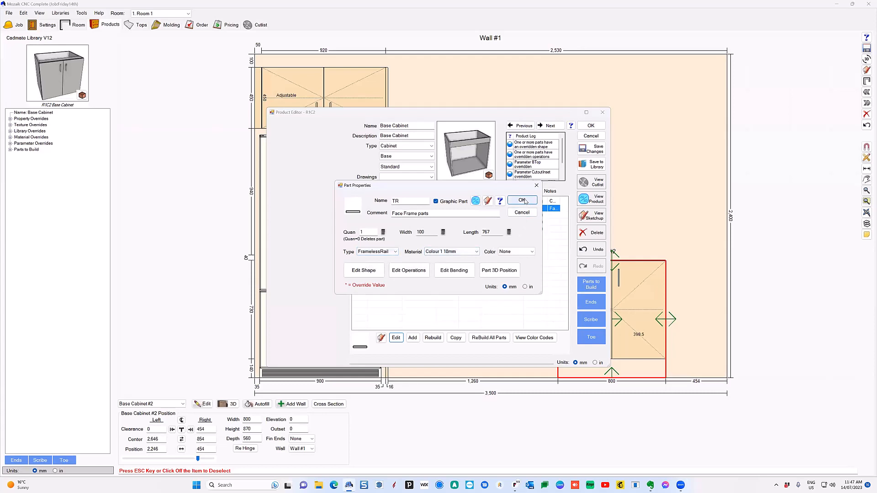
pyautogui.click(457, 271)
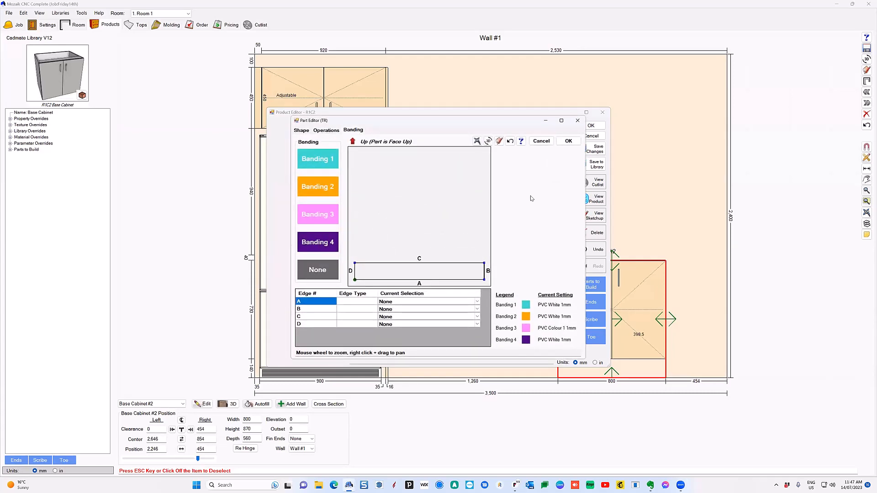
pyautogui.click(568, 141)
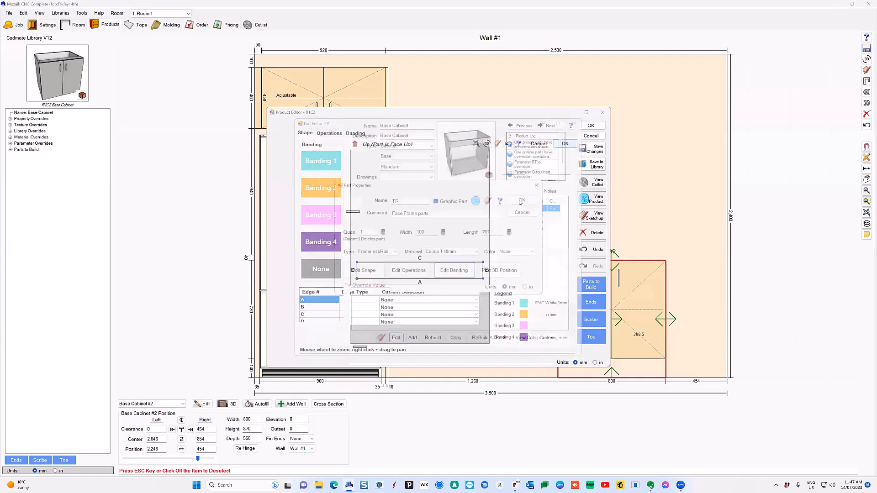
pyautogui.click(522, 200)
pyautogui.click(591, 126)
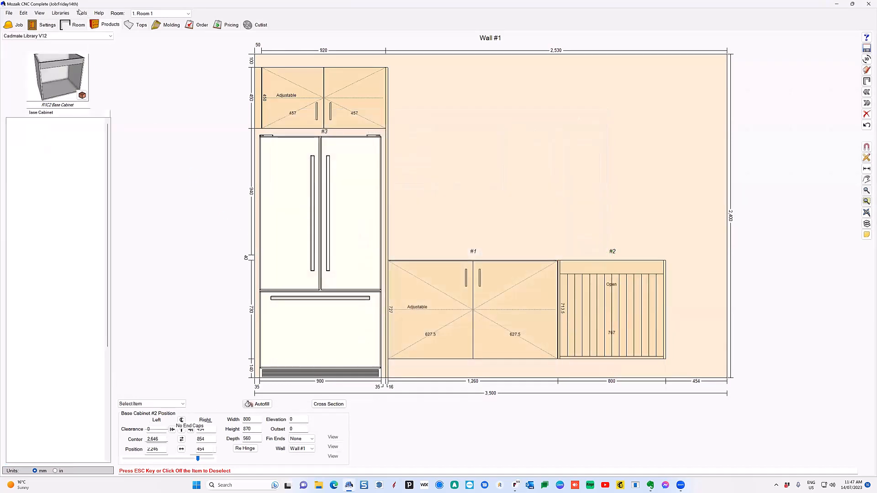
# Look through the part types in the ADJ banding edge assignment template for base cabinets
pyautogui.click(65, 13)
pyautogui.click(87, 104)
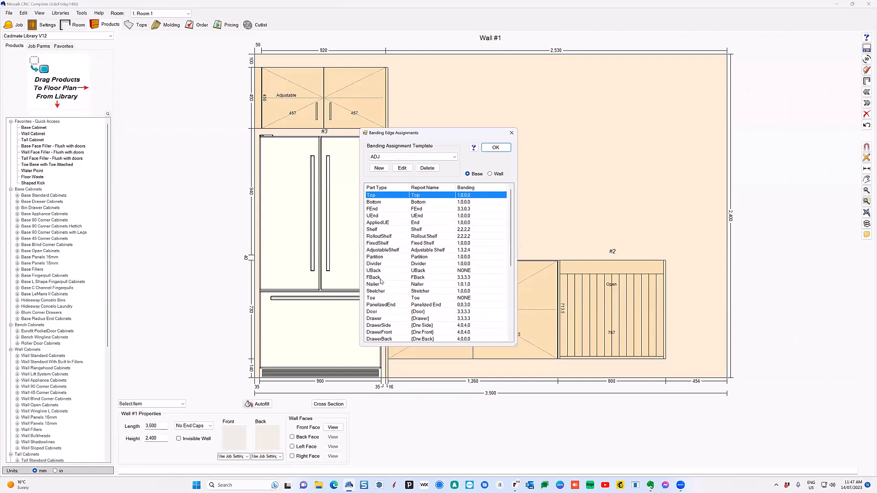
pyautogui.scroll(-5, 380, 280)
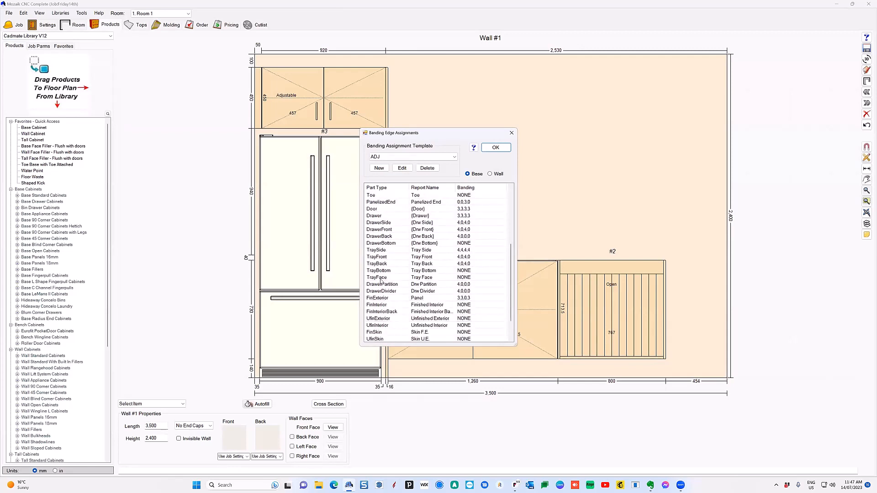
pyautogui.scroll(-1, 381, 281)
pyautogui.scroll(-1, 380, 280)
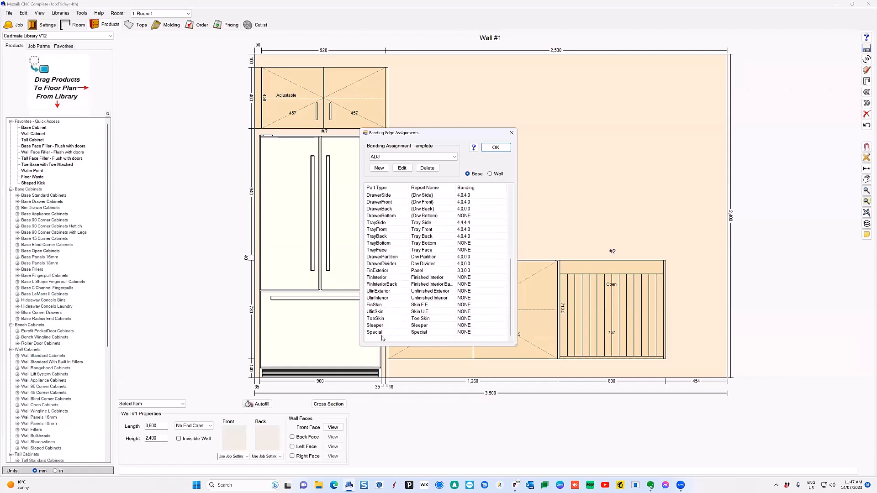
# Check the ADJ base banding list for a part type covering frameless rails, including the Stretcher entry, and close the banding assignments
pyautogui.scroll(2, 391, 251)
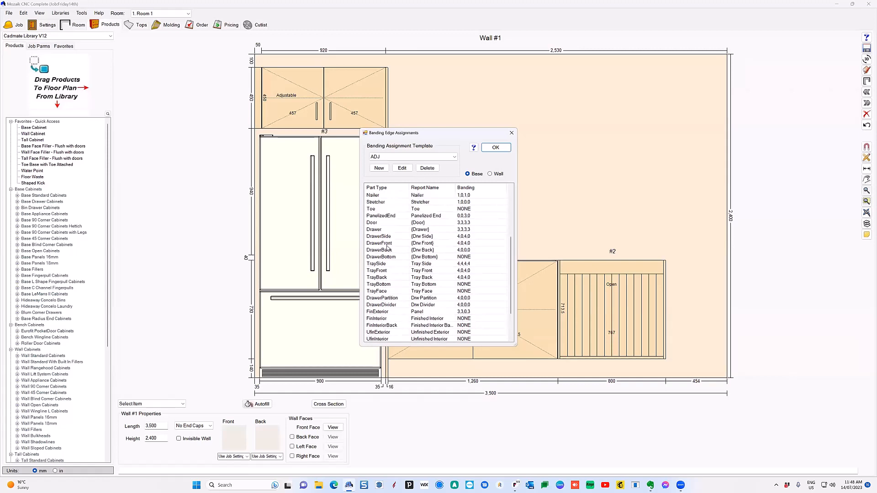
pyautogui.scroll(2, 387, 247)
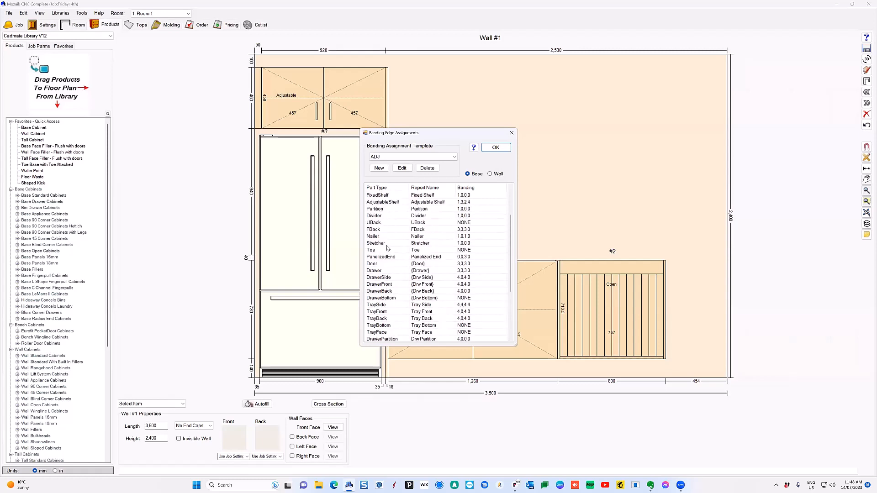
pyautogui.scroll(3, 386, 248)
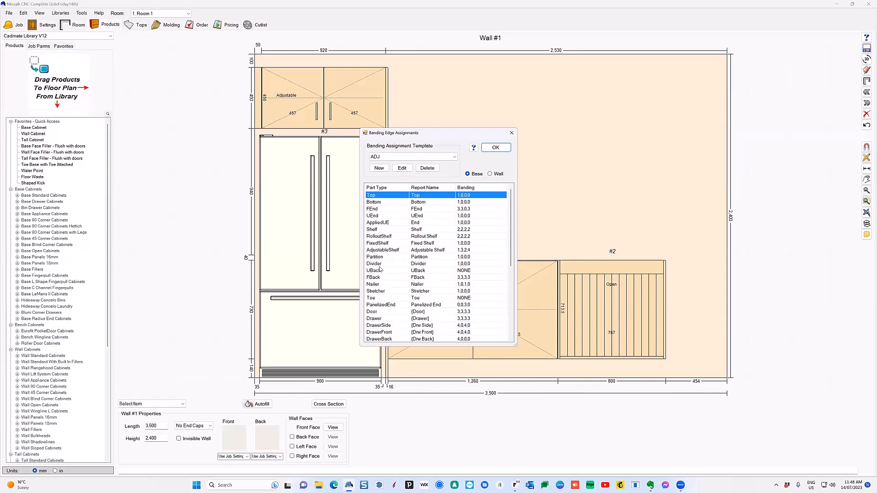
pyautogui.click(381, 292)
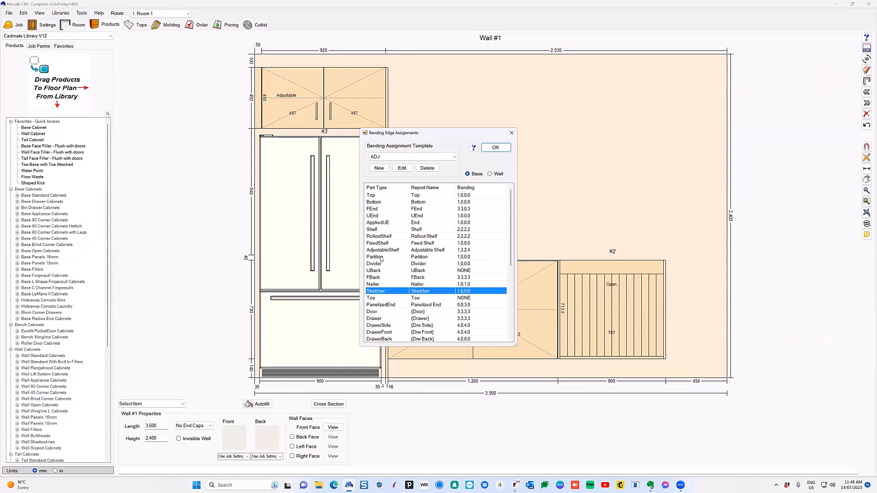
pyautogui.scroll(-3, 382, 301)
pyautogui.scroll(-1, 382, 291)
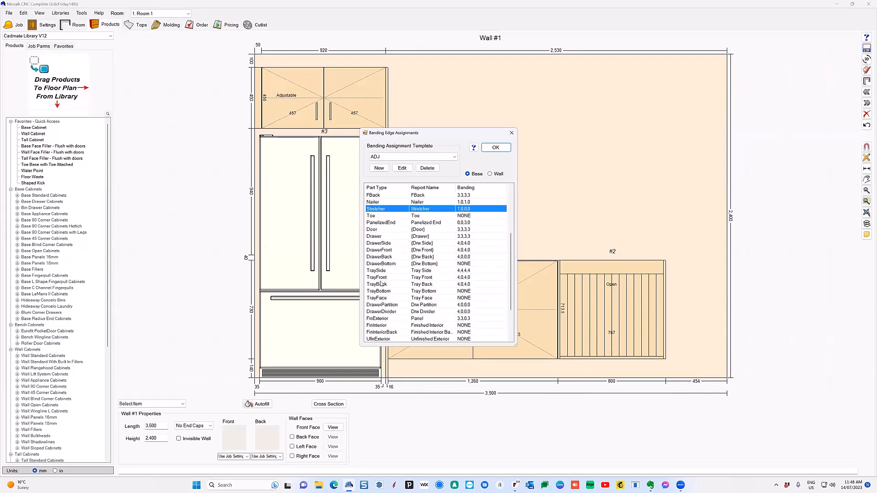
pyautogui.scroll(-1, 385, 314)
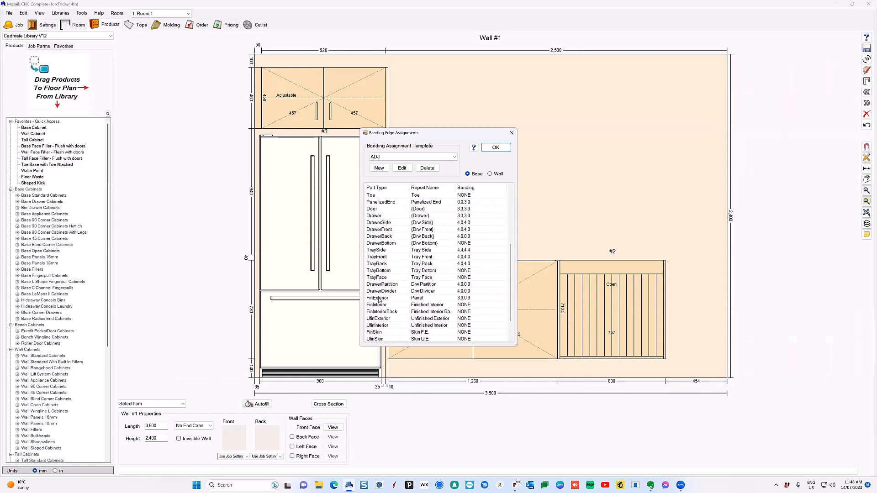
pyautogui.scroll(-2, 378, 330)
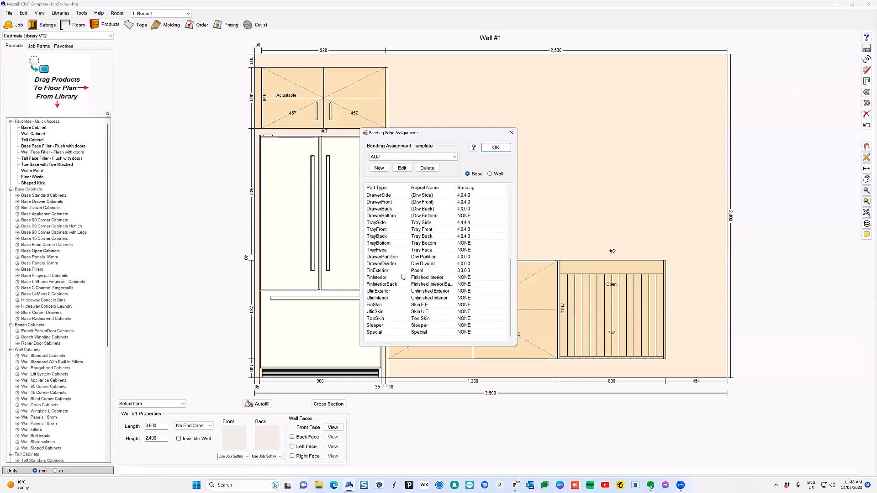
pyautogui.scroll(6, 398, 301)
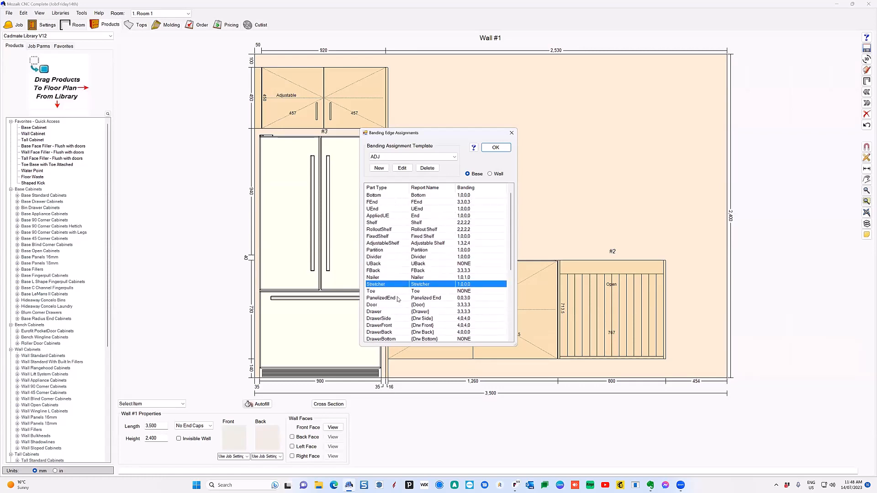
pyautogui.scroll(1, 398, 299)
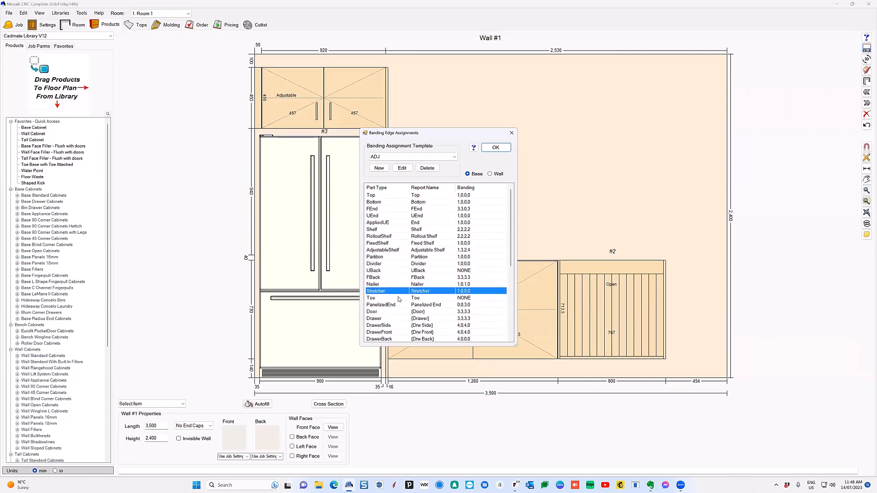
pyautogui.scroll(-6, 398, 298)
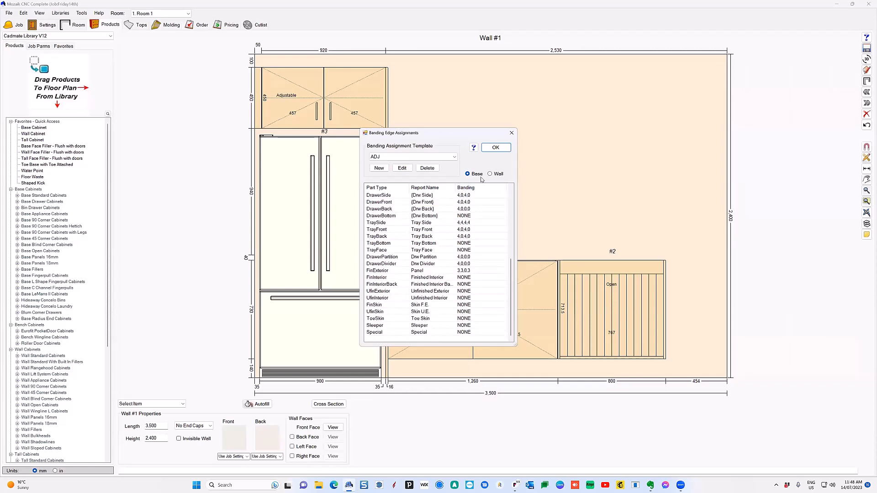
pyautogui.click(494, 147)
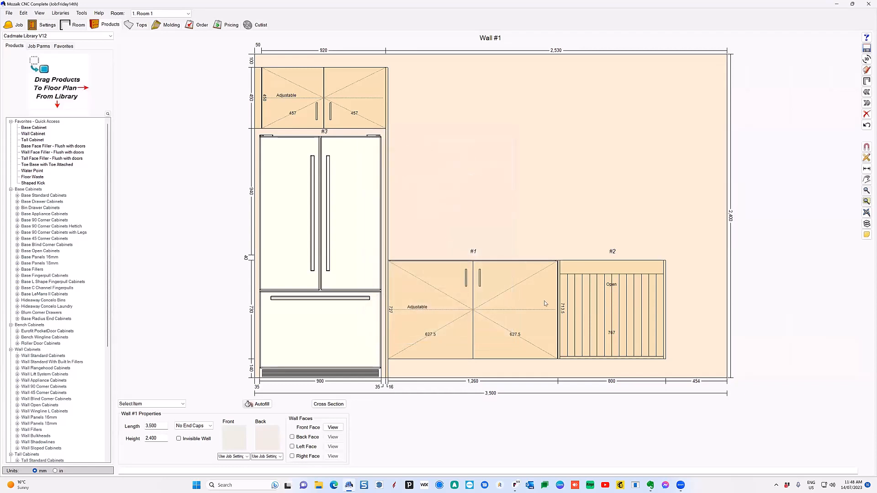
# Open Base Cabinet #2 for editing and check its top rail in the 3D product view
pyautogui.doubleClick(603, 296)
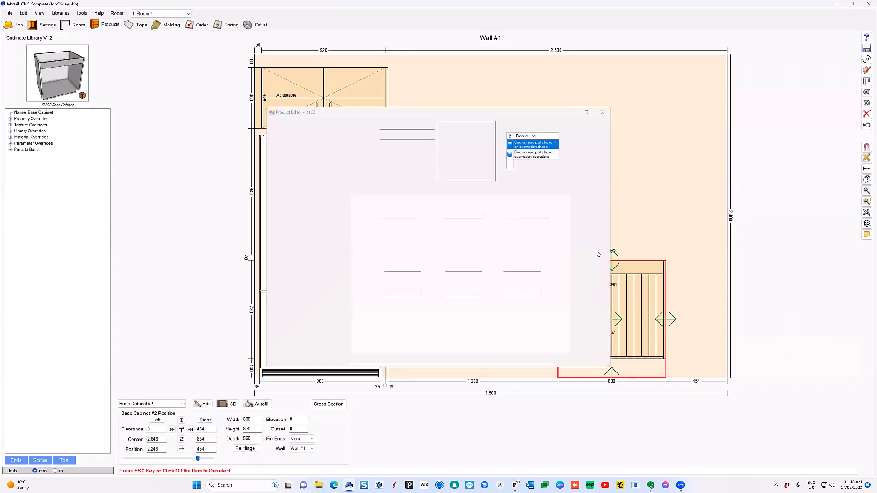
pyautogui.click(593, 198)
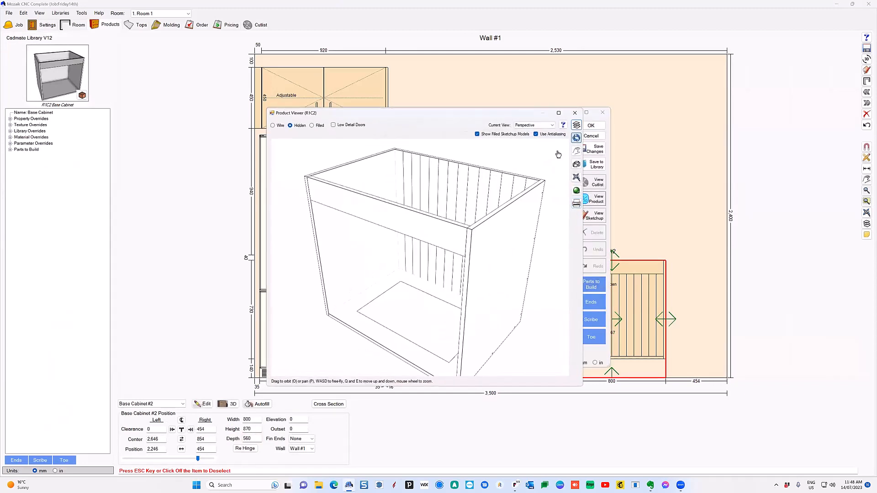
pyautogui.click(574, 113)
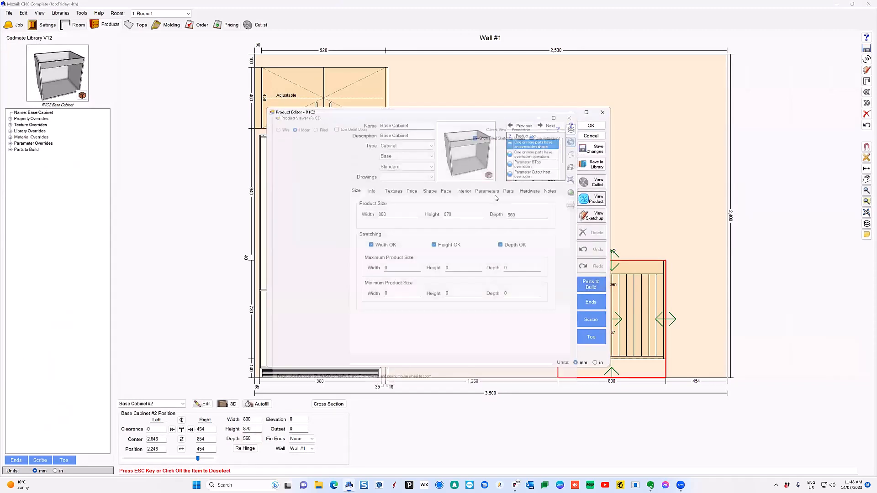
# Review the FramelessTRB parameter's help illustration in the Frameless Rails category, and return to the cabinet's parameter overrides
pyautogui.click(488, 191)
pyautogui.click(386, 240)
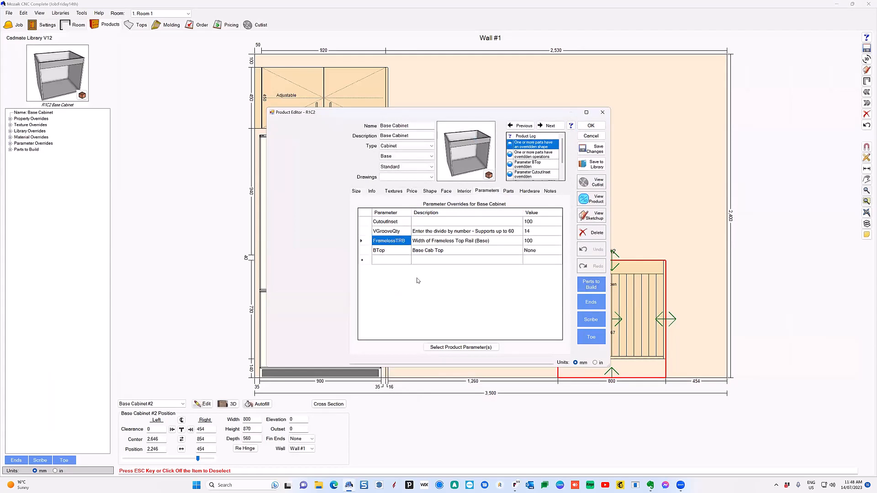
pyautogui.click(454, 350)
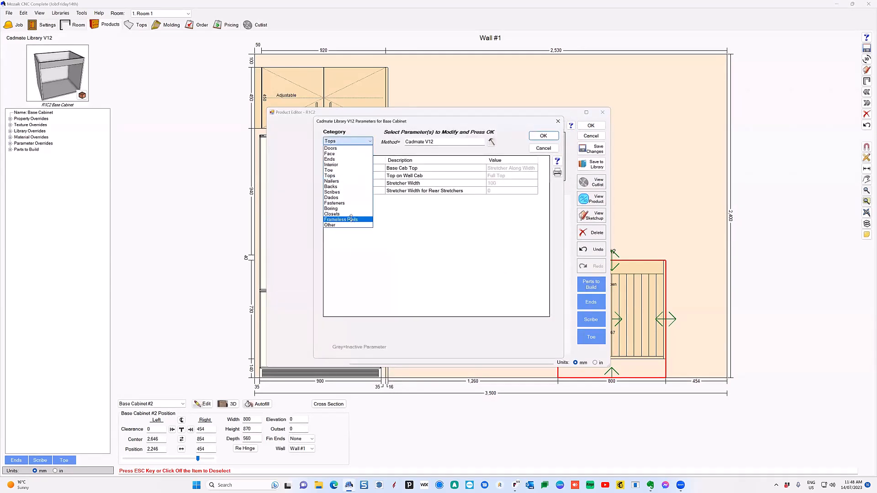
pyautogui.click(557, 161)
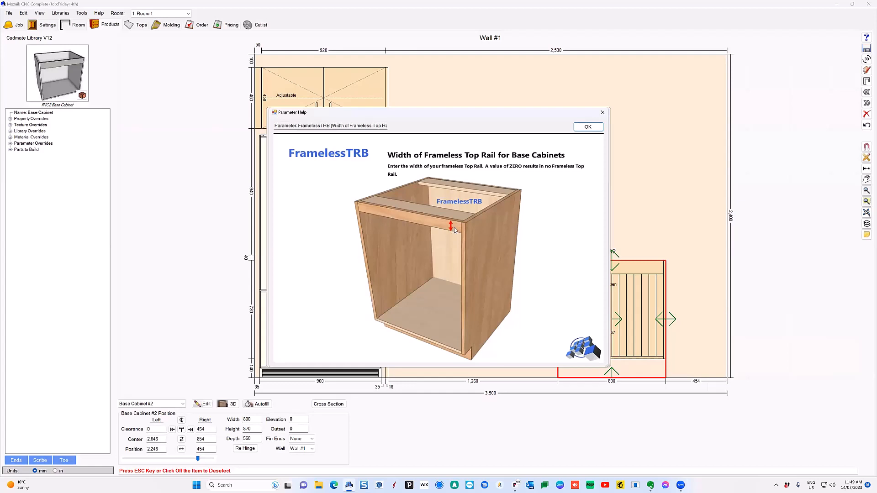
pyautogui.click(591, 127)
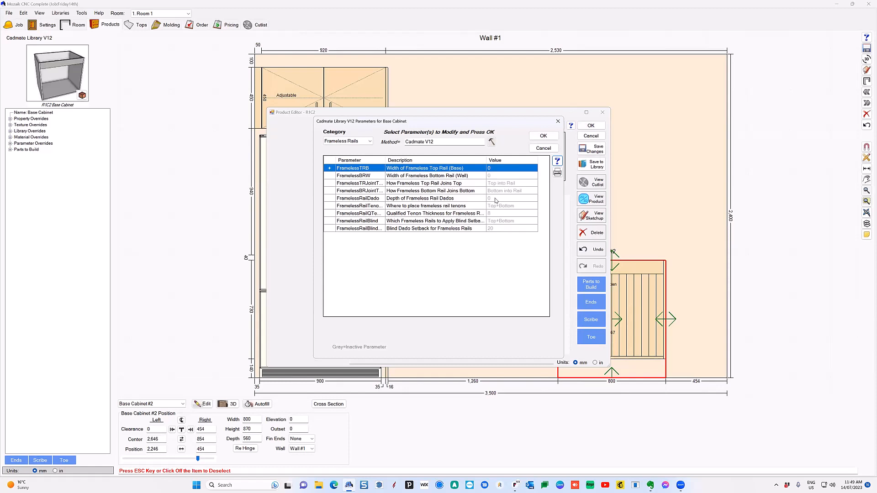
pyautogui.click(542, 136)
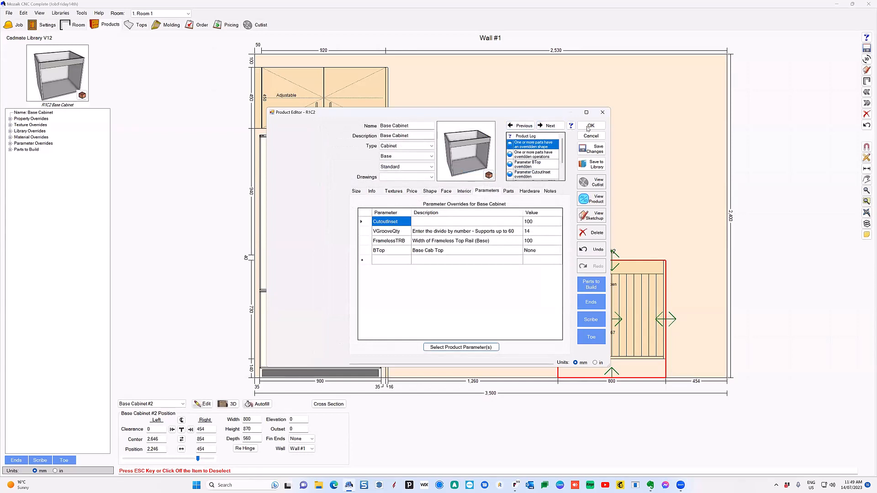
# Apply Banding 1 to edge A of the TR rail, accept the Base Cabinet #2 edits, and deselect the cabinet
pyautogui.click(441, 242)
pyautogui.click(512, 193)
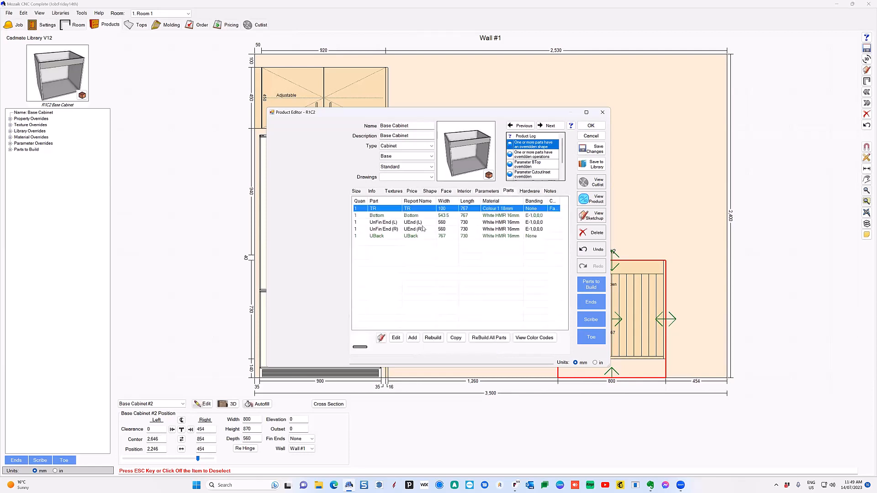
pyautogui.click(396, 337)
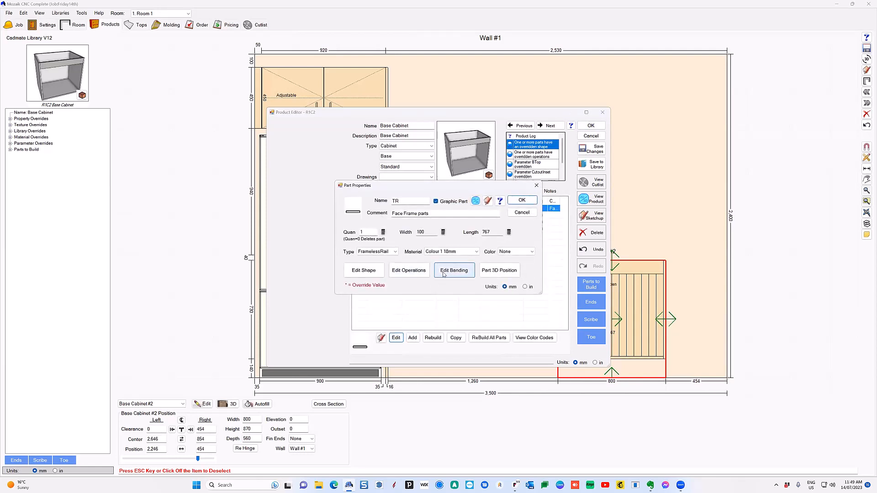
pyautogui.click(446, 268)
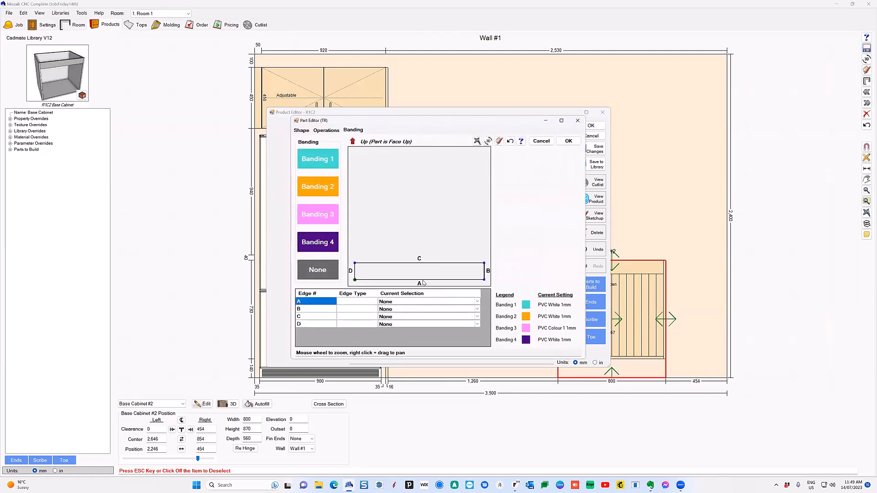
pyautogui.click(425, 280)
pyautogui.click(324, 168)
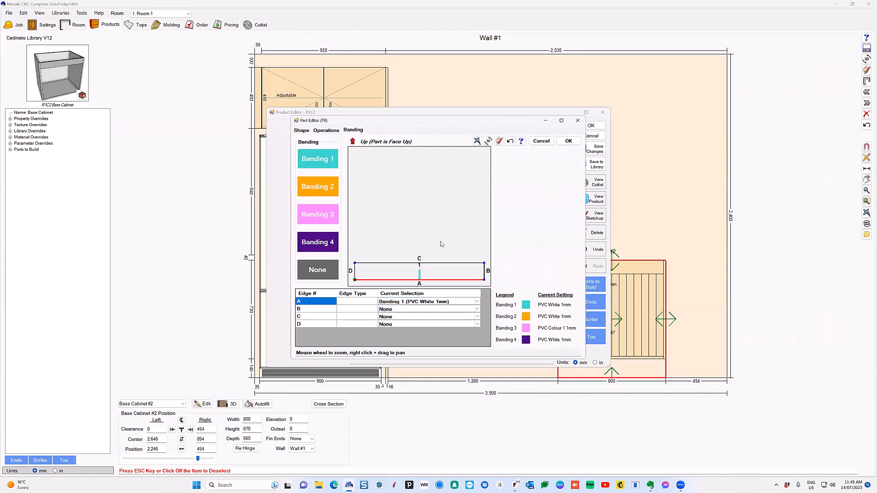
pyautogui.click(569, 142)
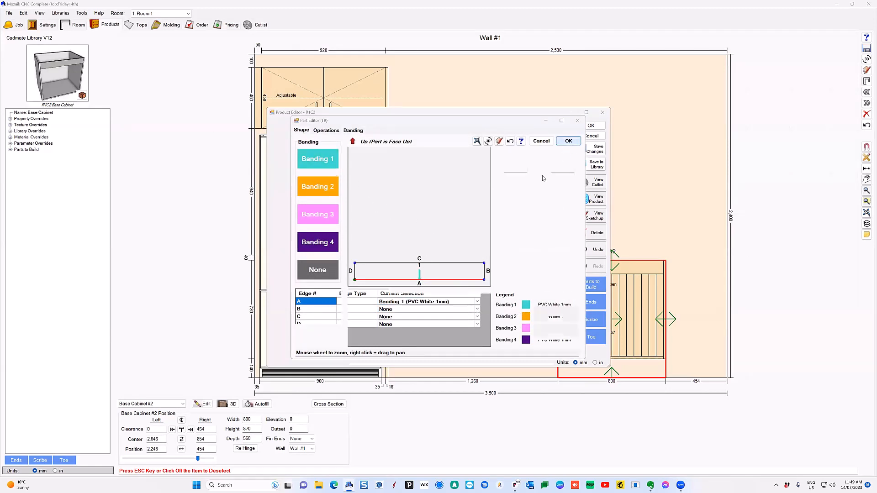
pyautogui.click(523, 200)
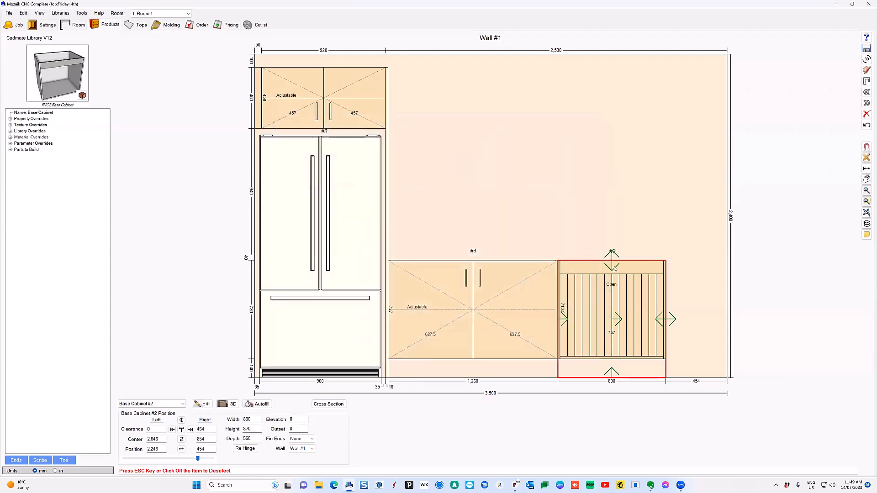
pyautogui.click(759, 268)
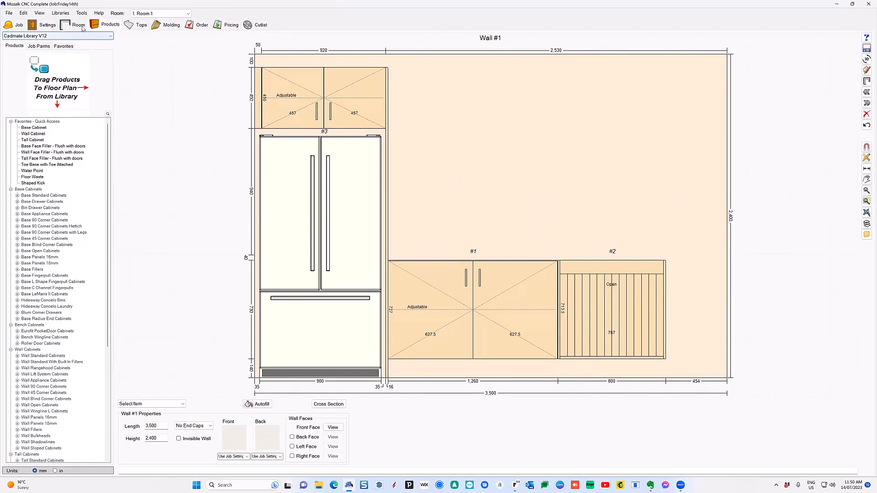
# Open the fastener joint templates in the Hardware Library
pyautogui.click(64, 13)
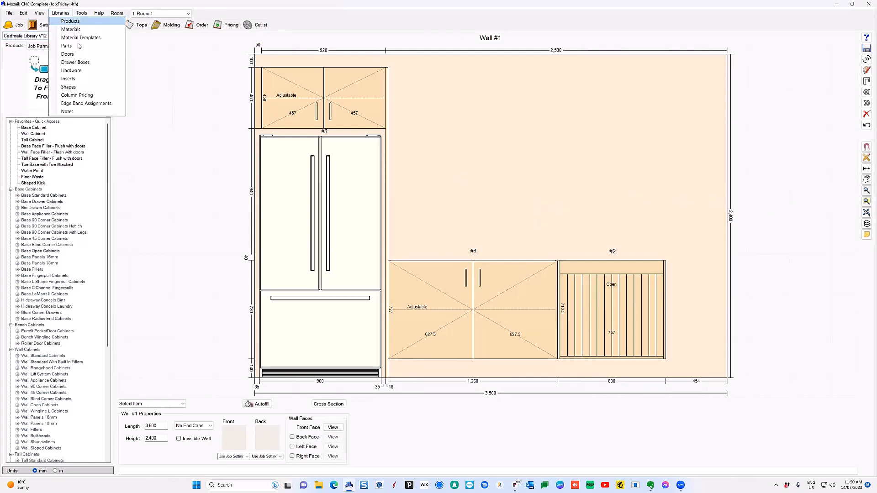
pyautogui.click(81, 71)
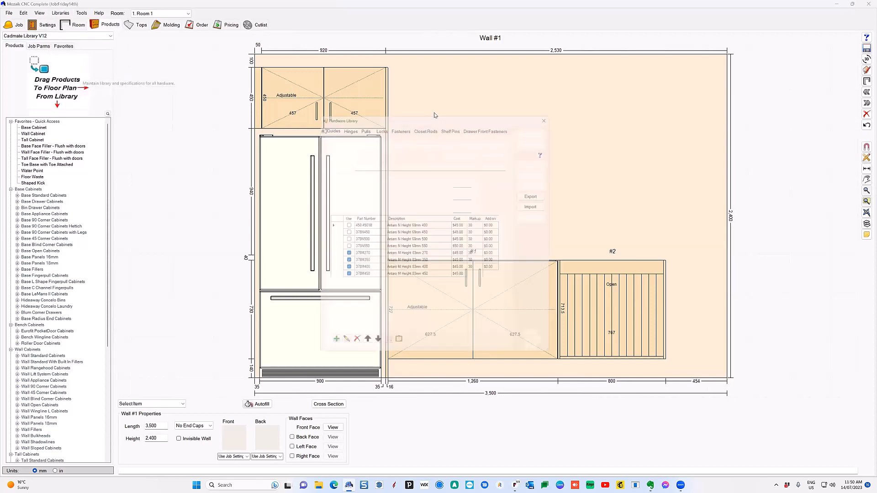
pyautogui.click(404, 126)
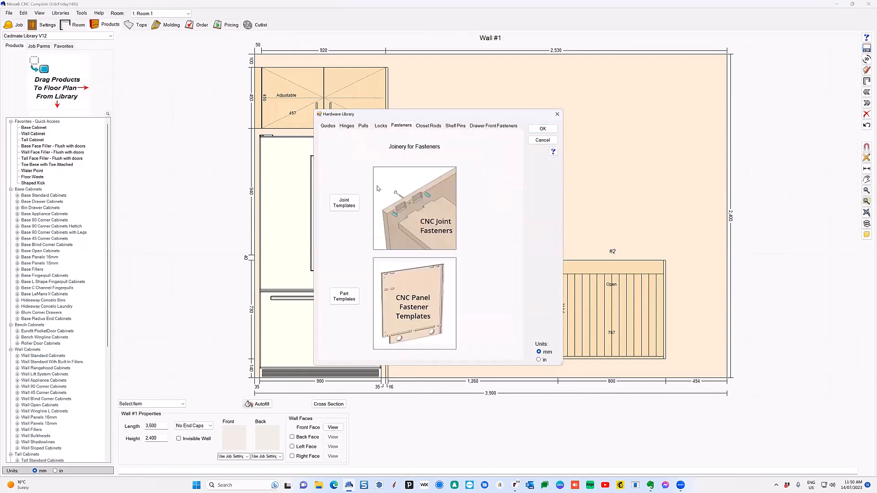
pyautogui.click(344, 203)
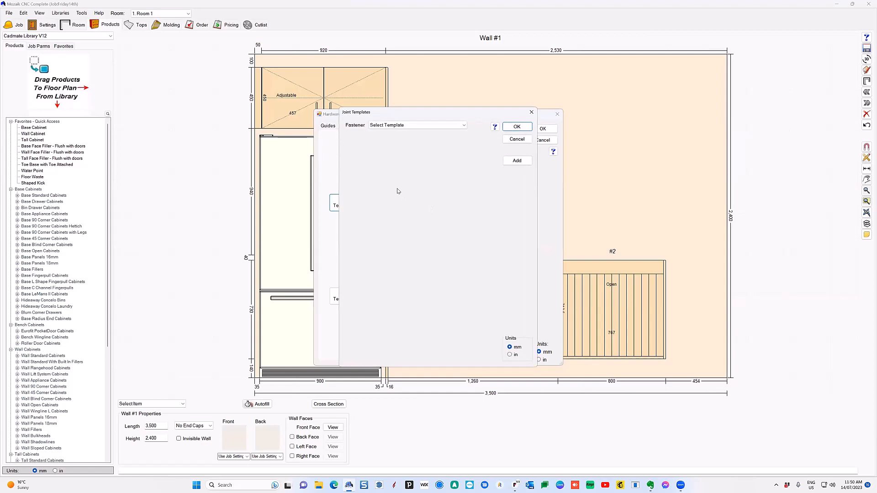
# Review the Confirmat template's fastener locations for the End -> Top joint, and close the joint templates
pyautogui.click(399, 125)
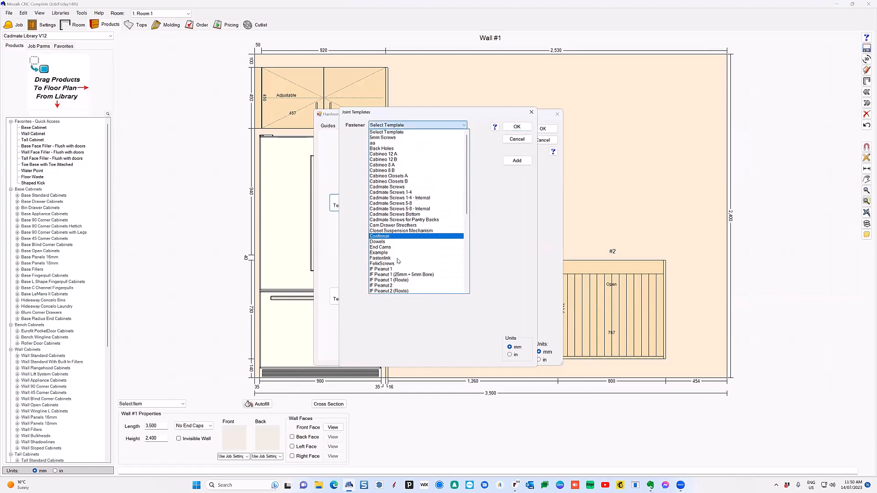
pyautogui.scroll(-2, 397, 233)
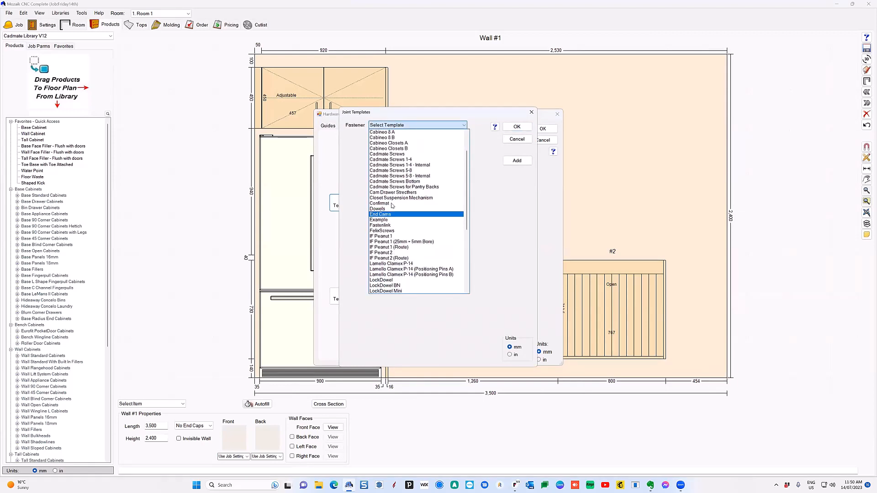
pyautogui.click(392, 203)
pyautogui.click(386, 294)
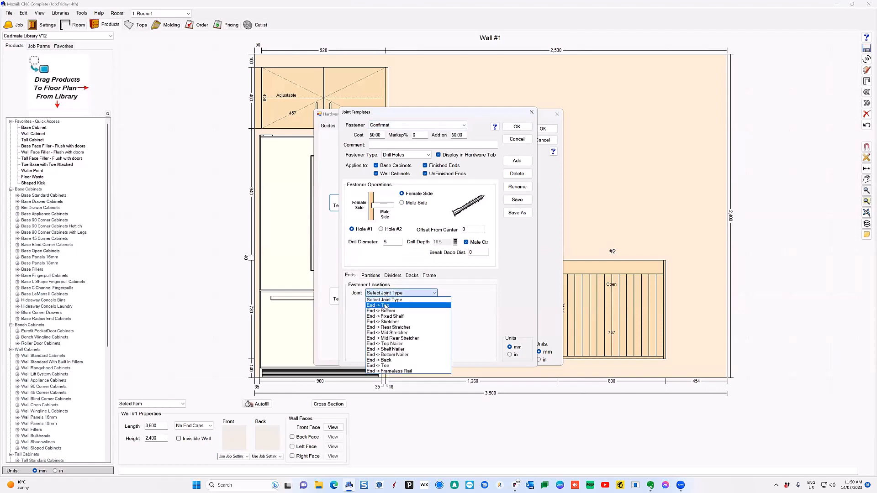
pyautogui.click(387, 306)
pyautogui.click(391, 323)
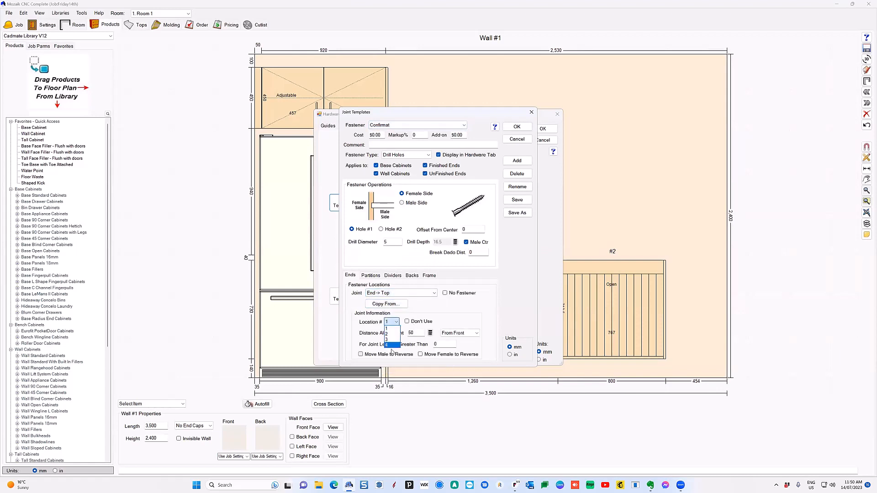
pyautogui.click(459, 313)
pyautogui.click(515, 126)
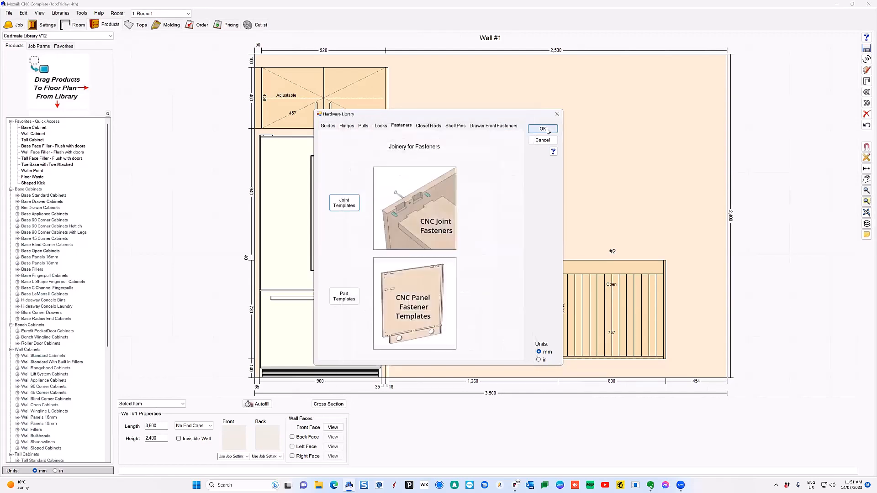
# Review the machining operations of the Barrel Lock Round in the Hardware Library's locks
pyautogui.click(537, 133)
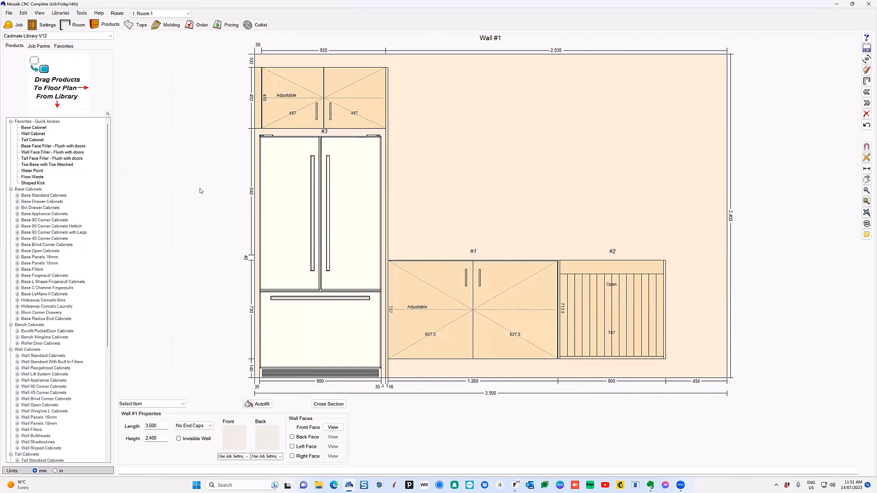
pyautogui.click(66, 14)
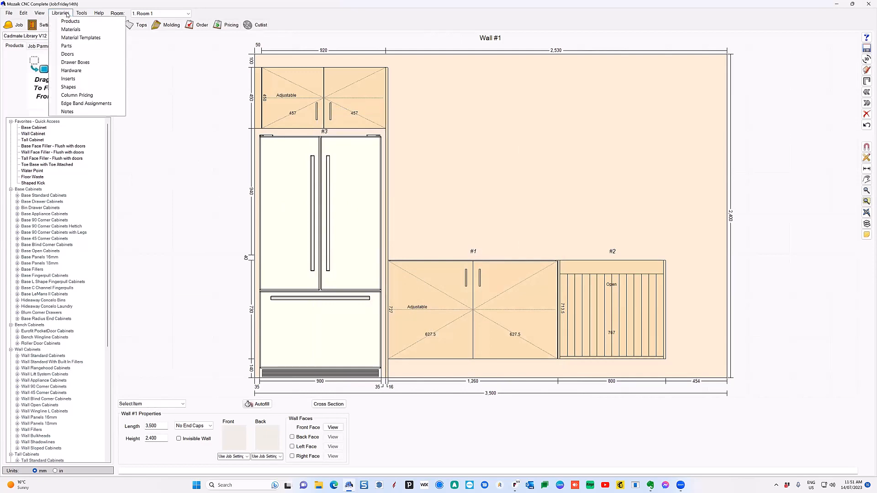
pyautogui.click(81, 71)
pyautogui.click(381, 125)
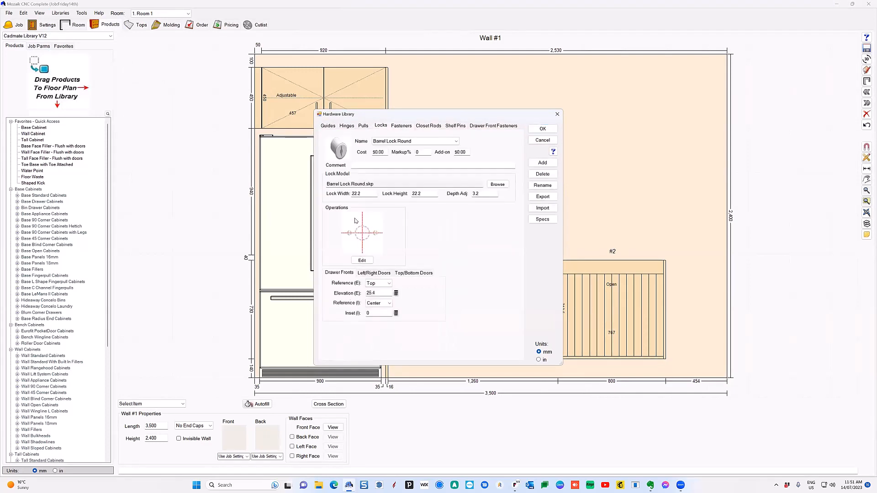
pyautogui.click(364, 260)
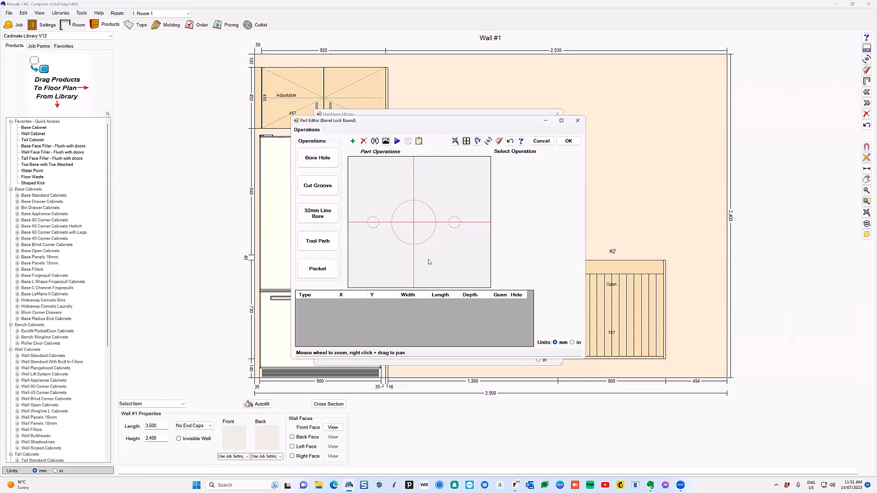
pyautogui.click(568, 141)
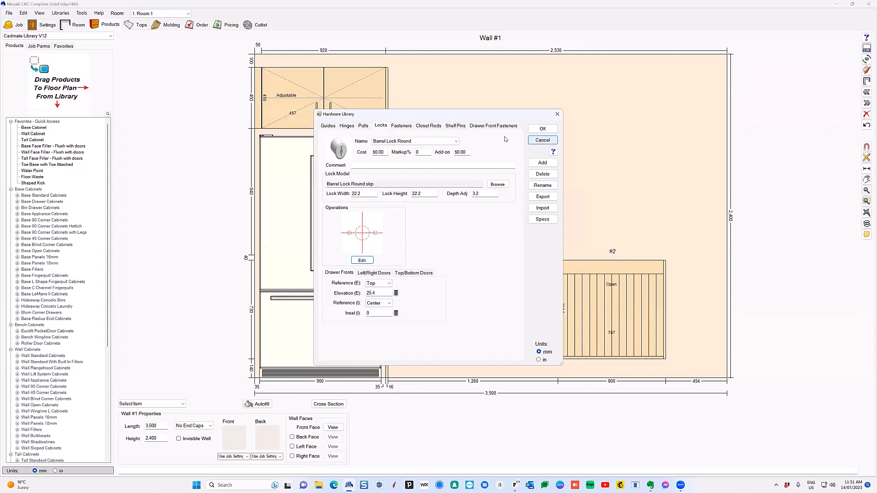
# Review the machining operations of the Angle Metal Pin shelf pin, and close its part editor
pyautogui.click(455, 126)
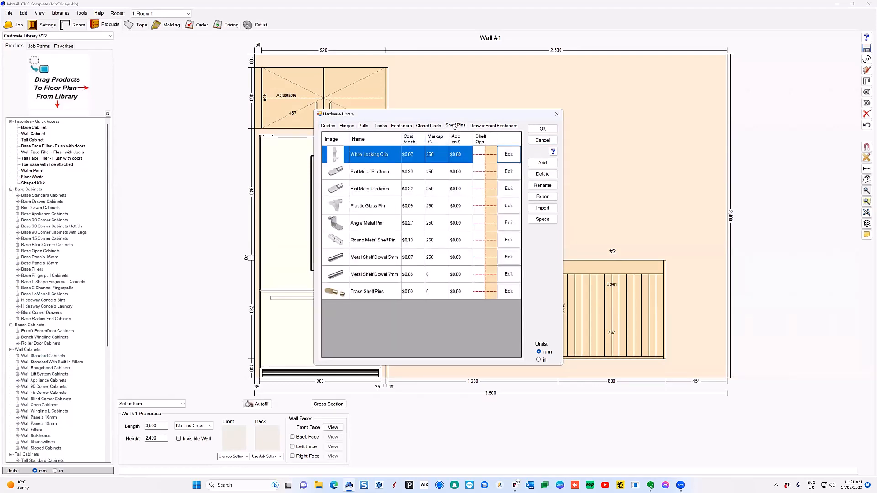
pyautogui.click(507, 223)
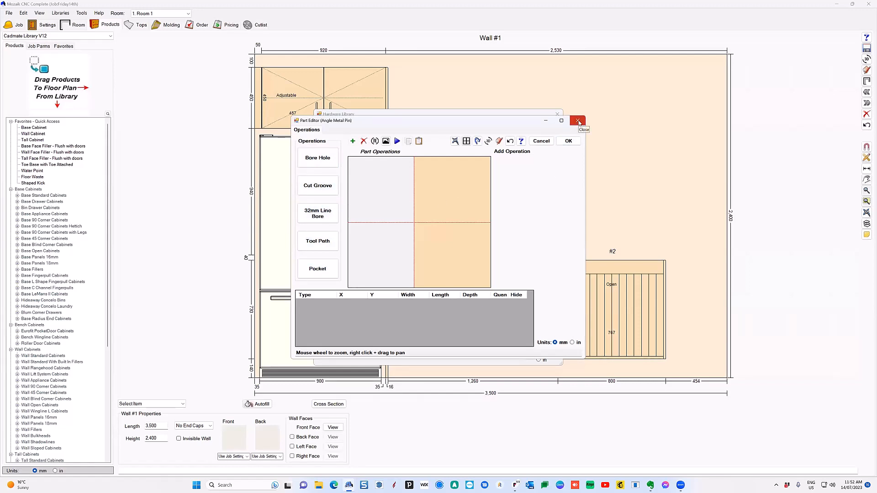
pyautogui.click(579, 121)
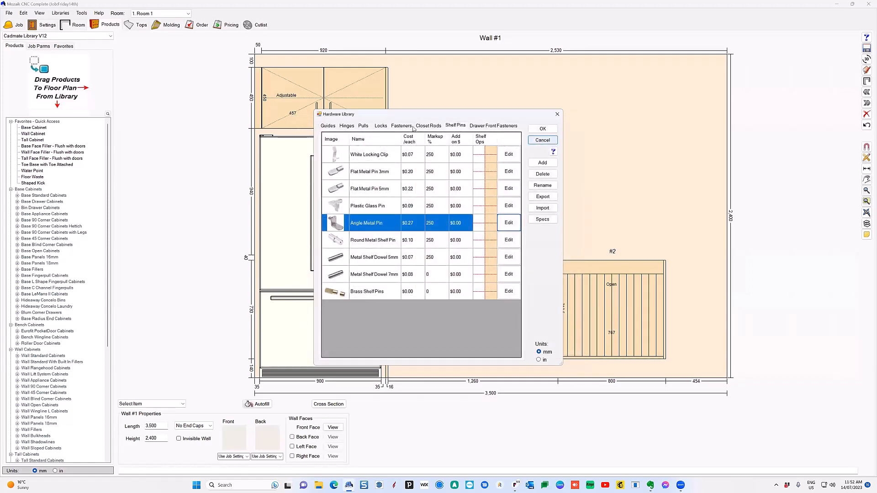
# Review the Cadmate Screws joint template's fastener locations for the End -> Top joint, and close the Hardware Library
pyautogui.click(402, 126)
pyautogui.click(344, 203)
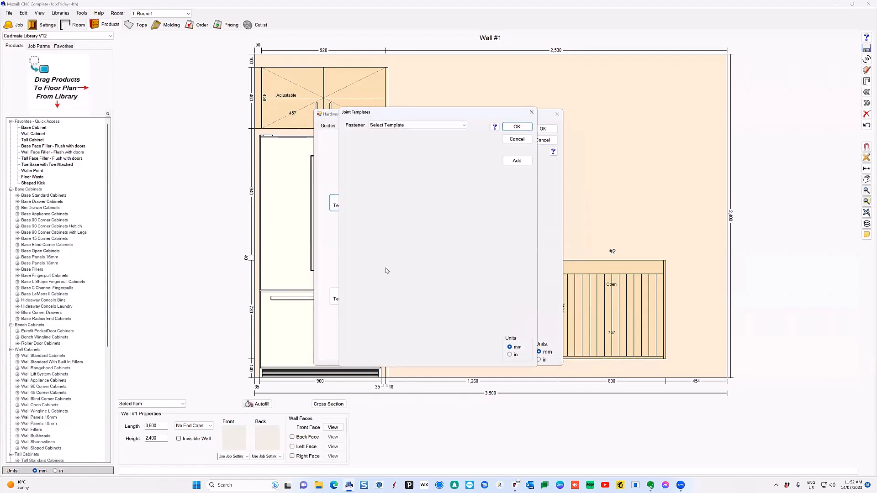
pyautogui.click(384, 126)
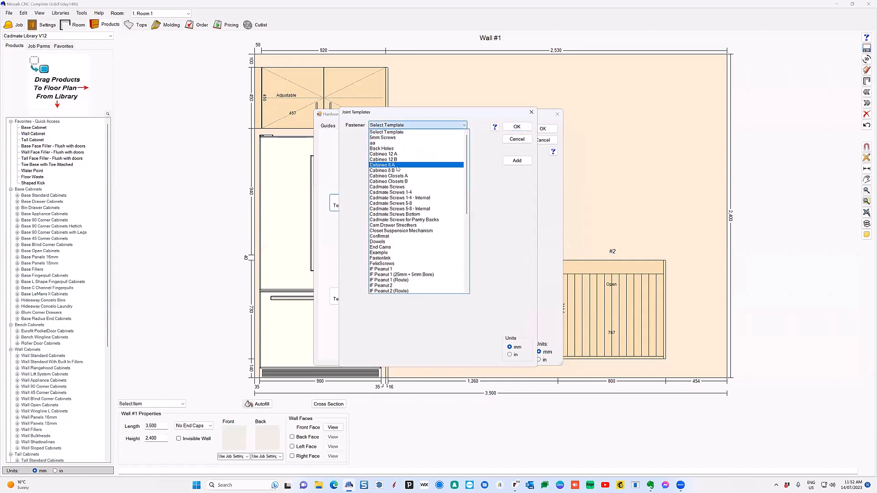
pyautogui.click(401, 187)
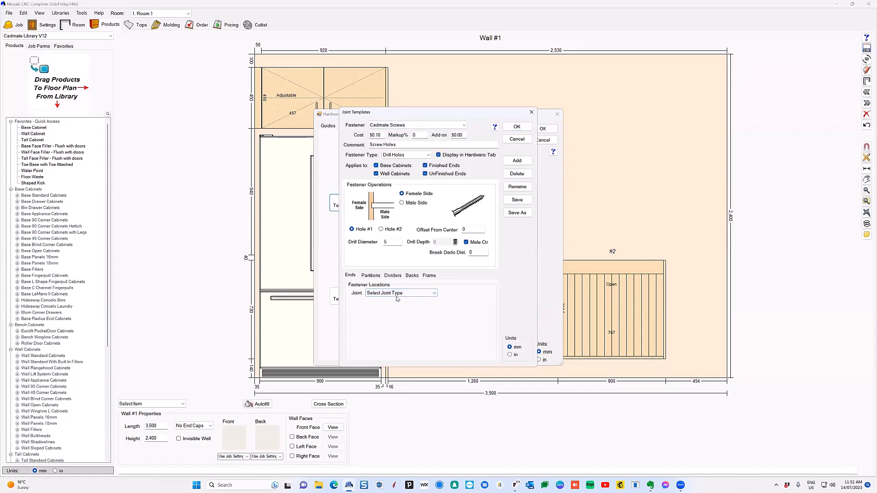
pyautogui.click(397, 295)
pyautogui.click(395, 305)
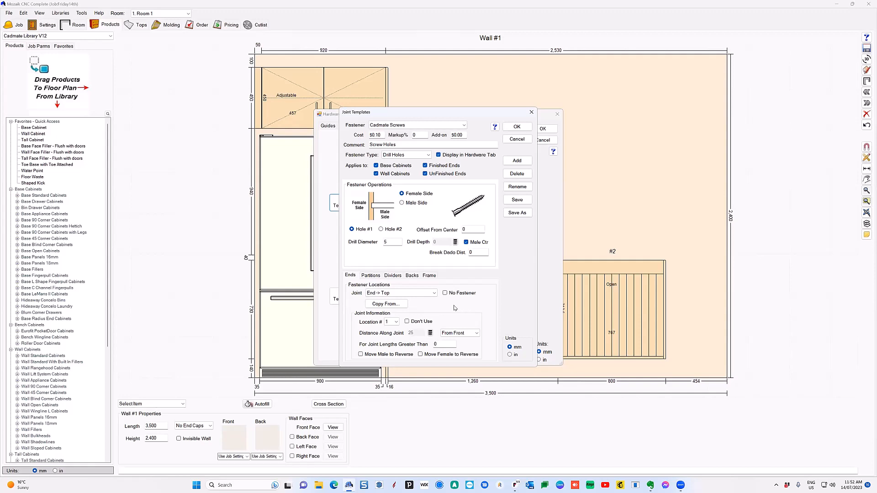
pyautogui.click(520, 127)
pyautogui.click(543, 130)
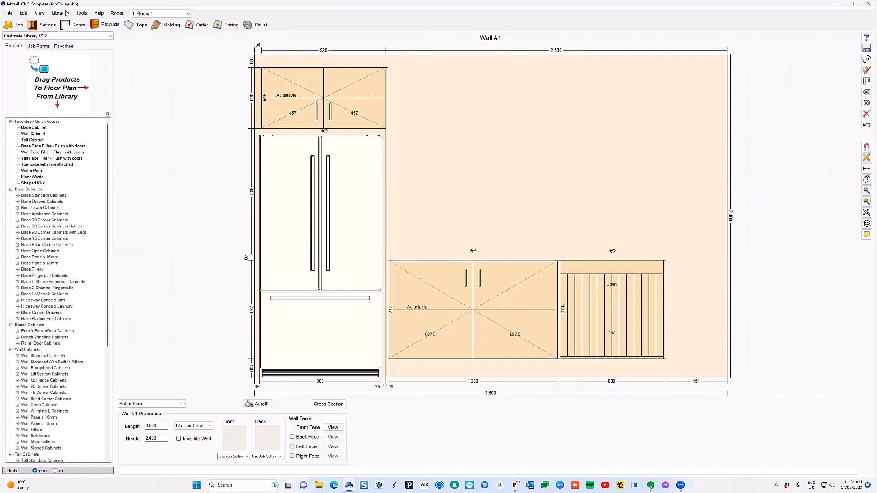
# View the room in 3D with filled display, zoomed on the base cabinets, and move the viewer clear of the cabinet parameters
pyautogui.click(550, 299)
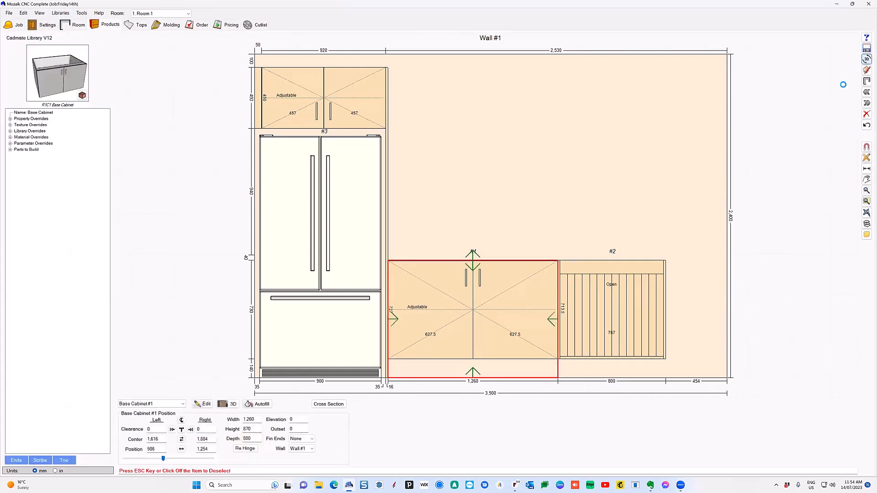
pyautogui.scroll(7, 345, 155)
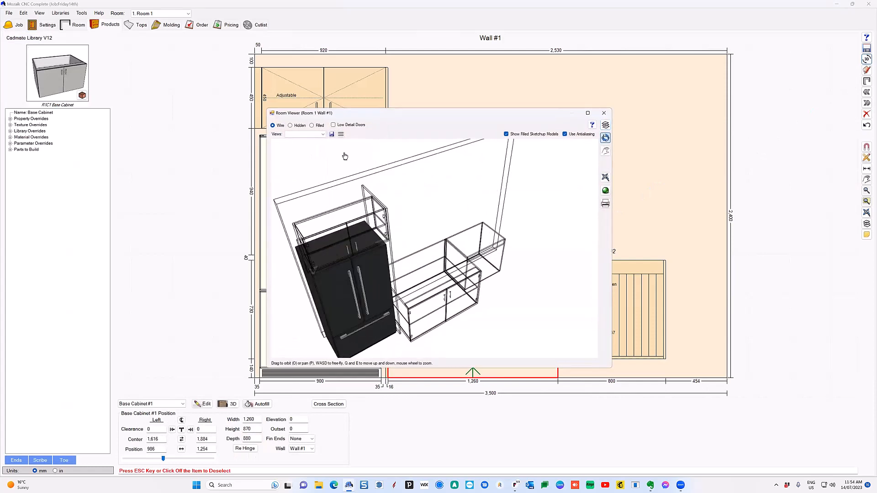
pyautogui.click(313, 125)
pyautogui.scroll(-3, 438, 276)
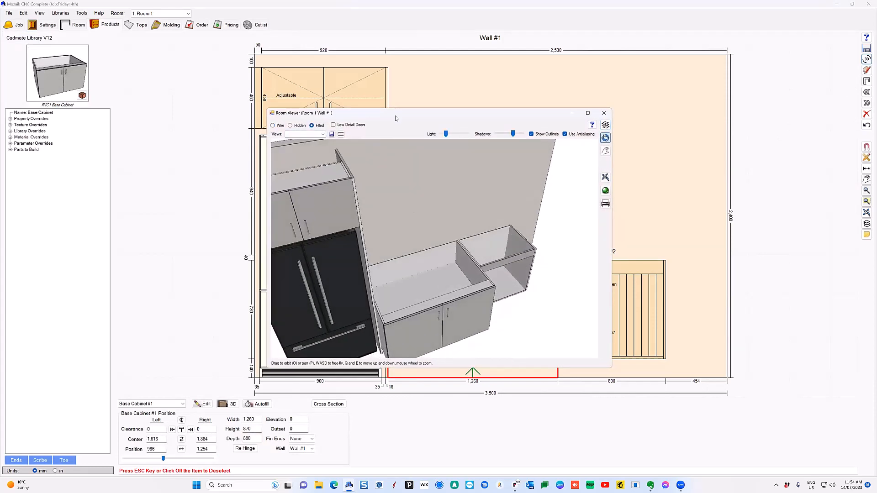
pyautogui.moveTo(401, 116); pyautogui.dragTo(560, 101)
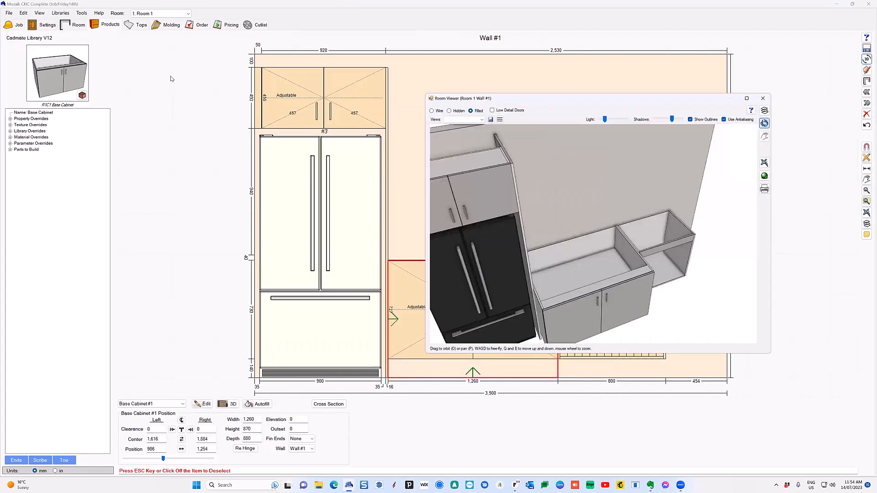
# Deselect the cabinet and set the job's BackStretcherW parameter for tops to 100
pyautogui.click(166, 77)
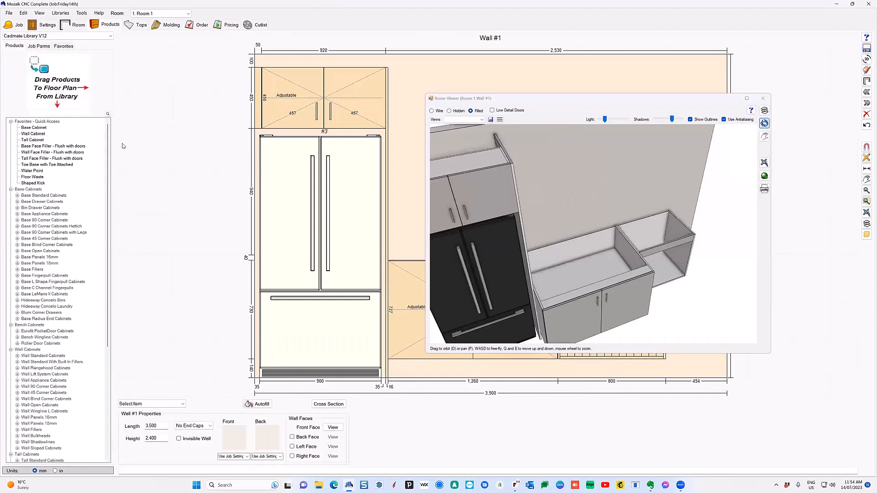
pyautogui.click(38, 46)
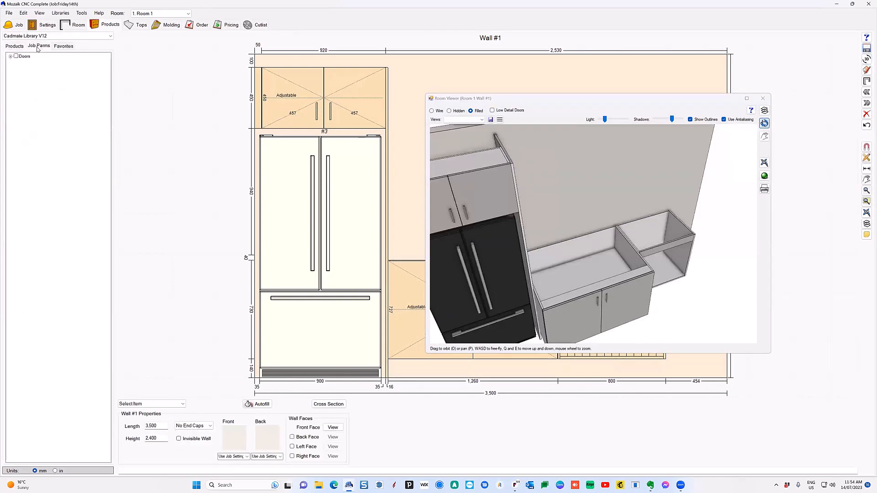
pyautogui.click(11, 143)
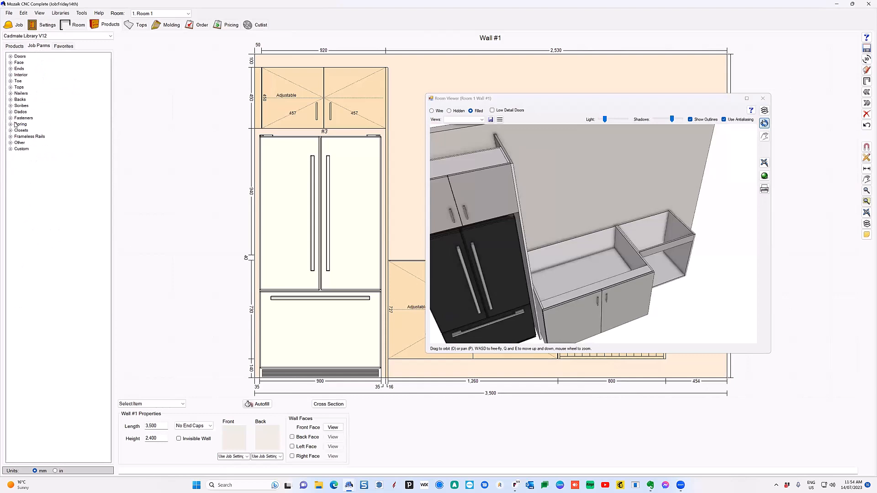
pyautogui.click(10, 100)
pyautogui.click(10, 100)
pyautogui.click(11, 87)
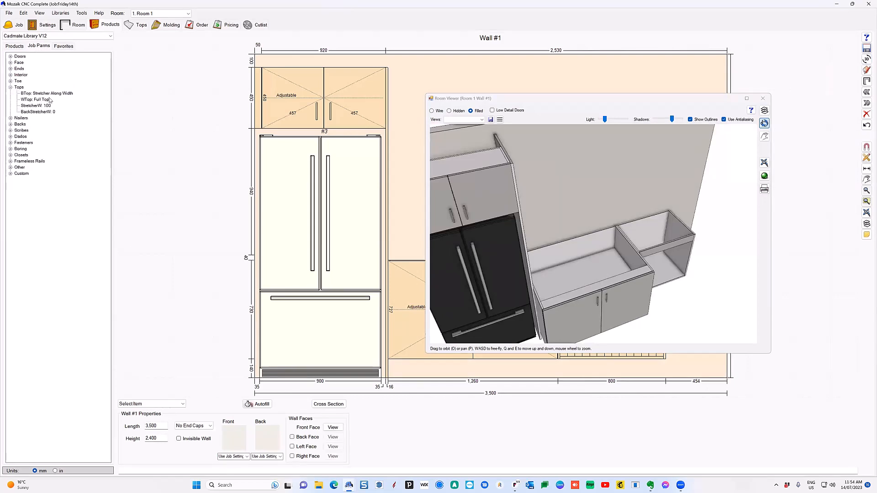
pyautogui.click(53, 111)
pyautogui.click(55, 112)
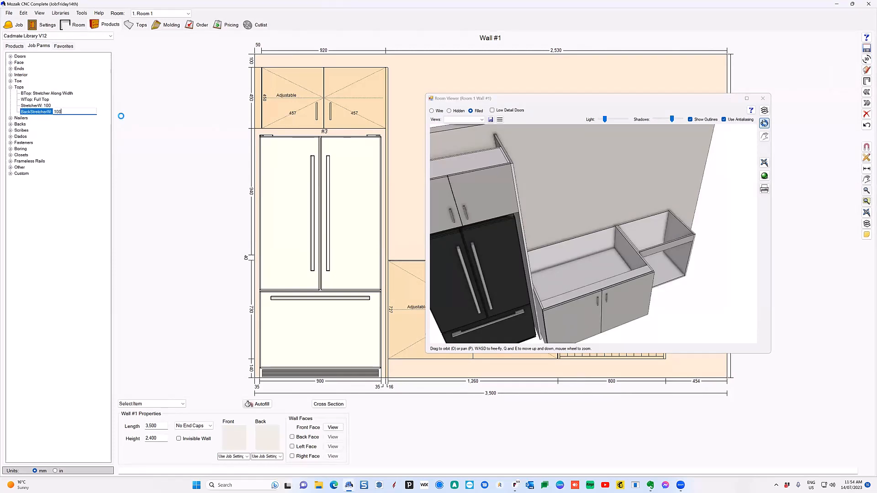
# Inspect the top stretchers of the base cabinets in the 3D room view, and close the viewer
pyautogui.scroll(1, 604, 302)
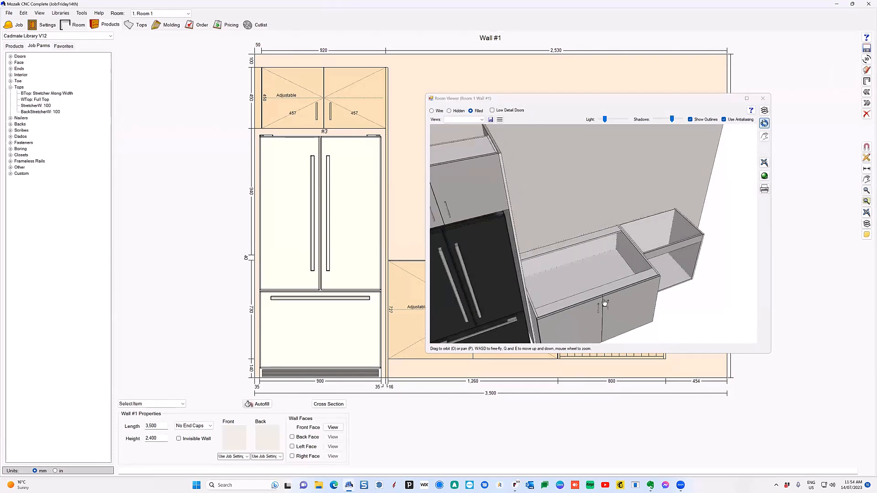
pyautogui.scroll(1, 605, 302)
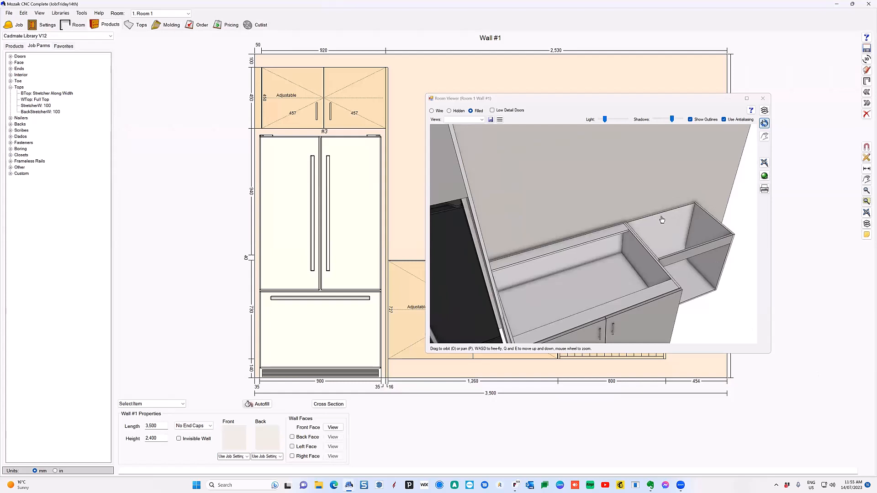
pyautogui.moveTo(684, 255); pyautogui.dragTo(688, 262)
pyautogui.click(762, 99)
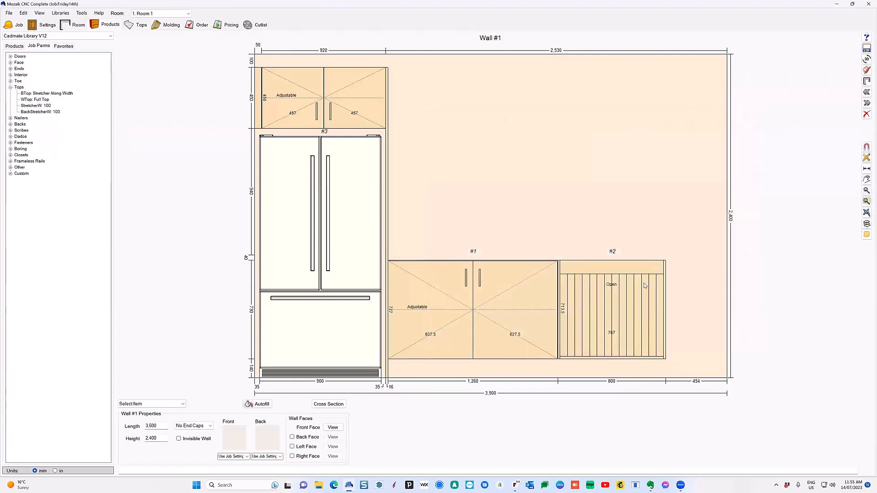
# Override Base Cabinet #2's BTop parameter with Stretcher Along Width, and check the cabinet in the 3D room view
pyautogui.click(643, 283)
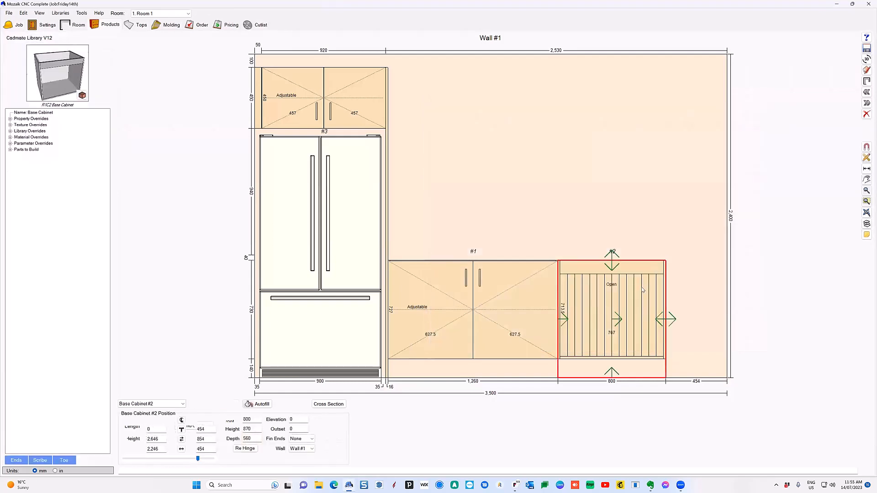
pyautogui.click(10, 144)
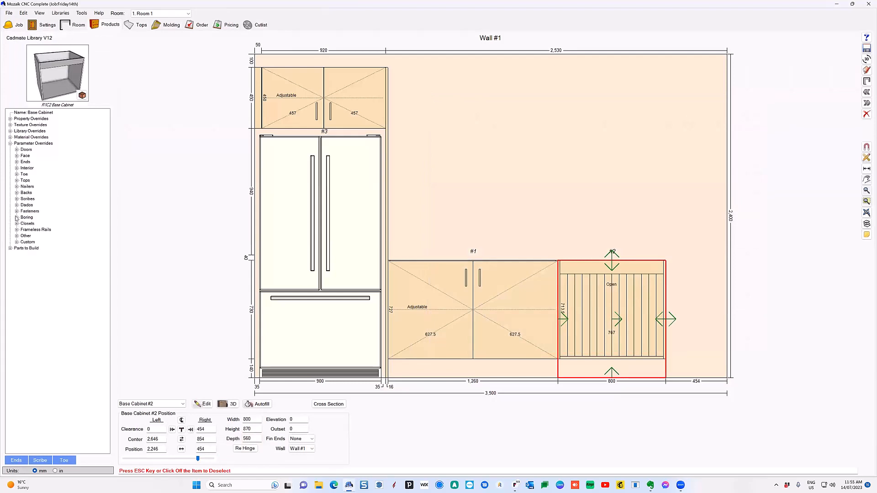
pyautogui.click(17, 181)
pyautogui.click(46, 205)
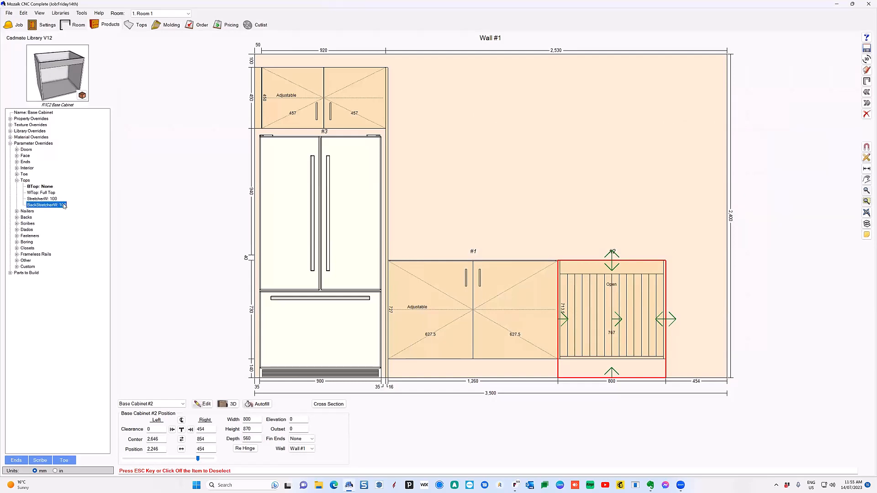
pyautogui.doubleClick(50, 188)
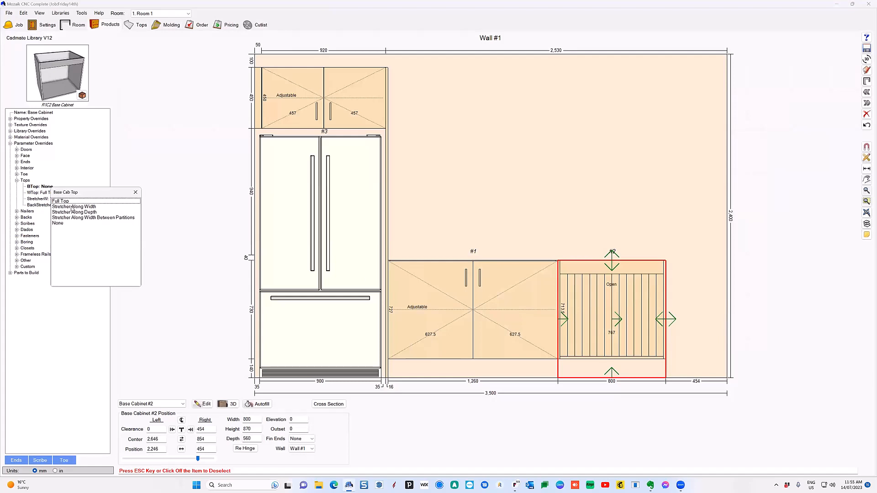
pyautogui.click(72, 207)
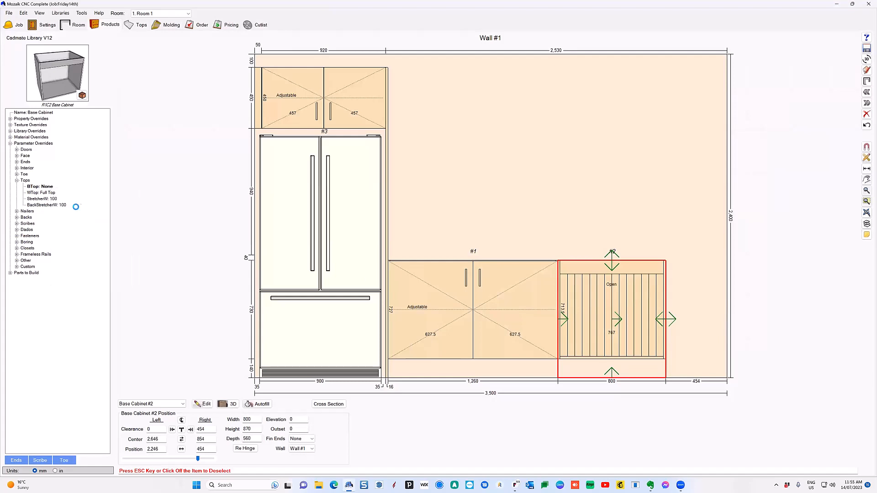
pyautogui.click(865, 59)
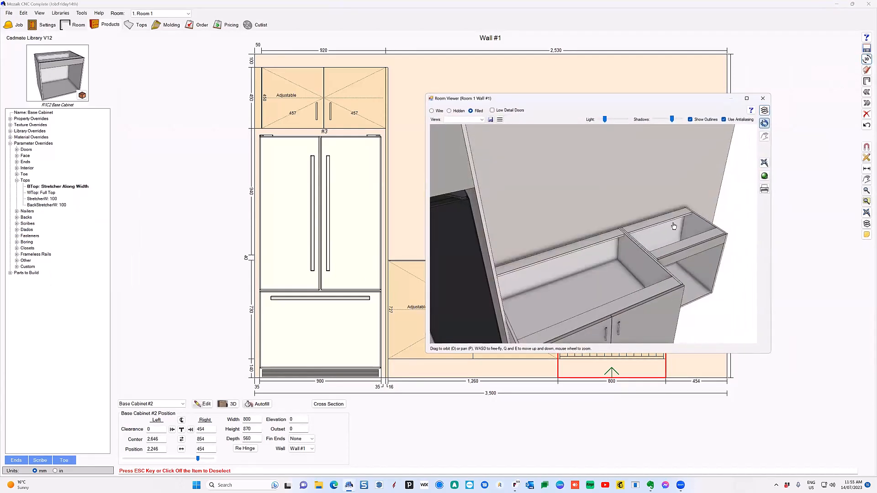
pyautogui.click(763, 99)
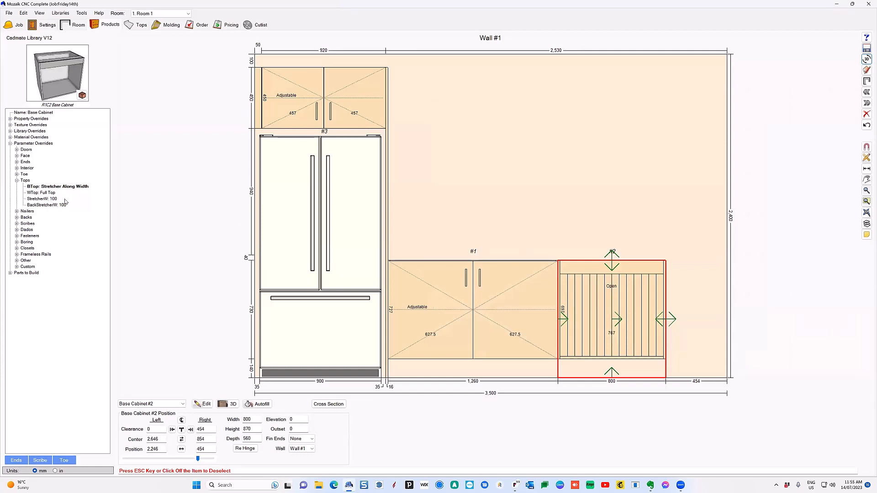
# Override Base Cabinet #2's StretcherW with 0, and check the cabinet's top in the 3D room view
pyautogui.doubleClick(55, 200)
pyautogui.write('0')
pyautogui.press('Return')
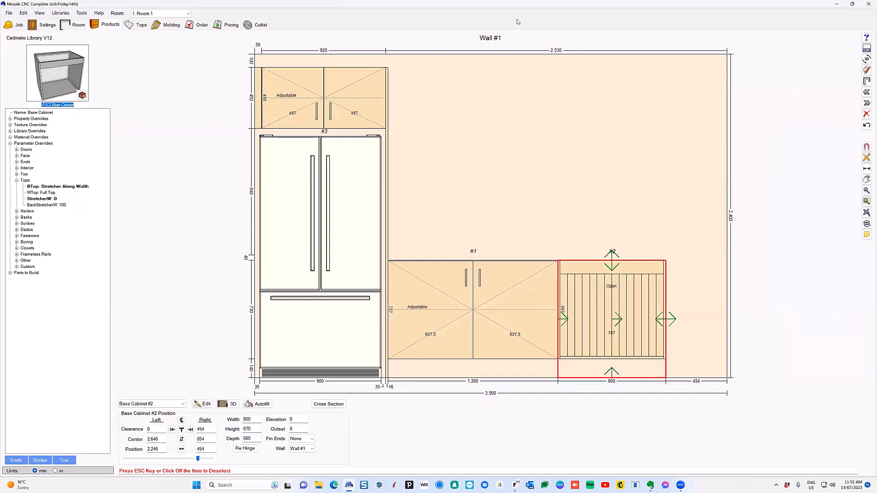
pyautogui.click(866, 59)
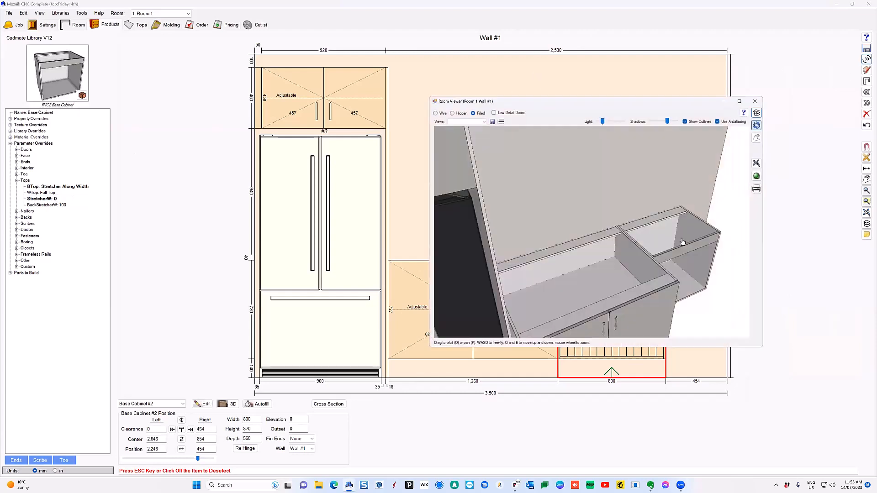
pyautogui.click(762, 98)
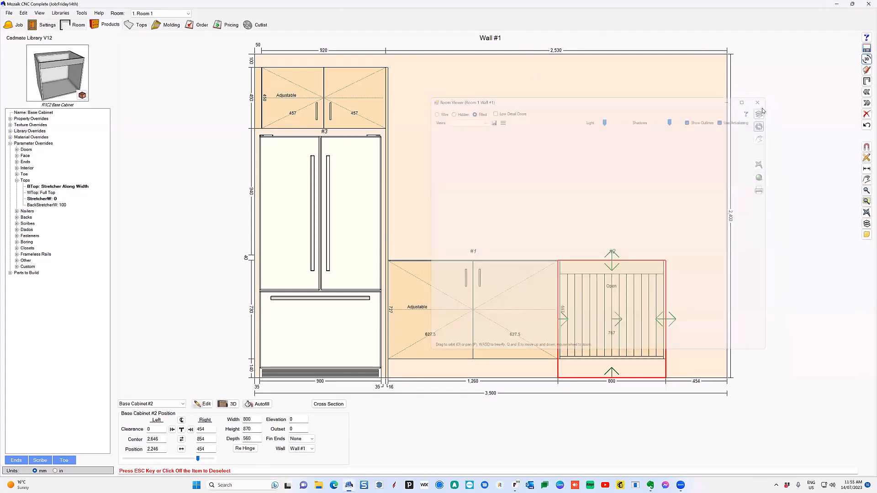
# Deselect the cabinet and set the BackStretcherW parameter for tops to 100 in the Cadmate Library V12 product library
pyautogui.click(574, 164)
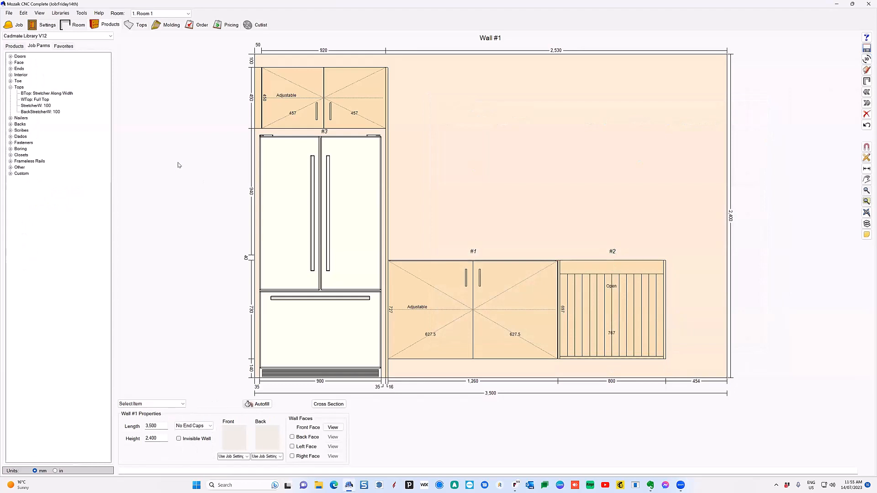
pyautogui.click(60, 13)
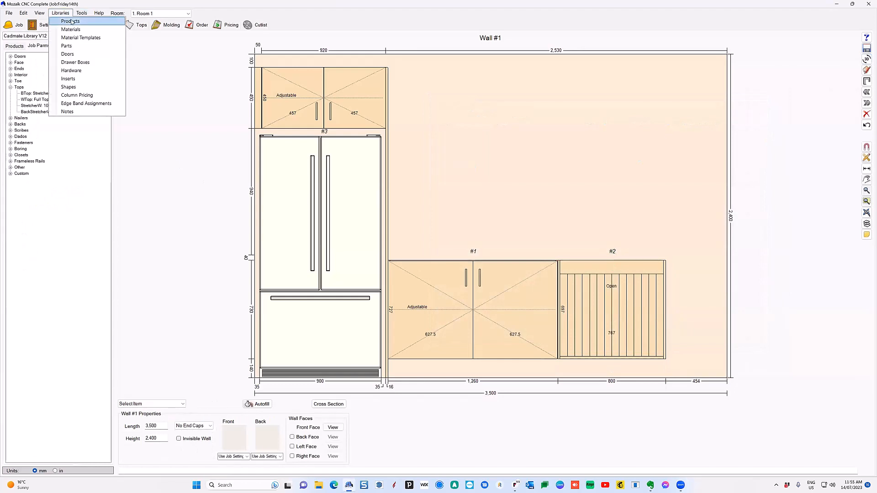
pyautogui.click(69, 21)
pyautogui.click(320, 138)
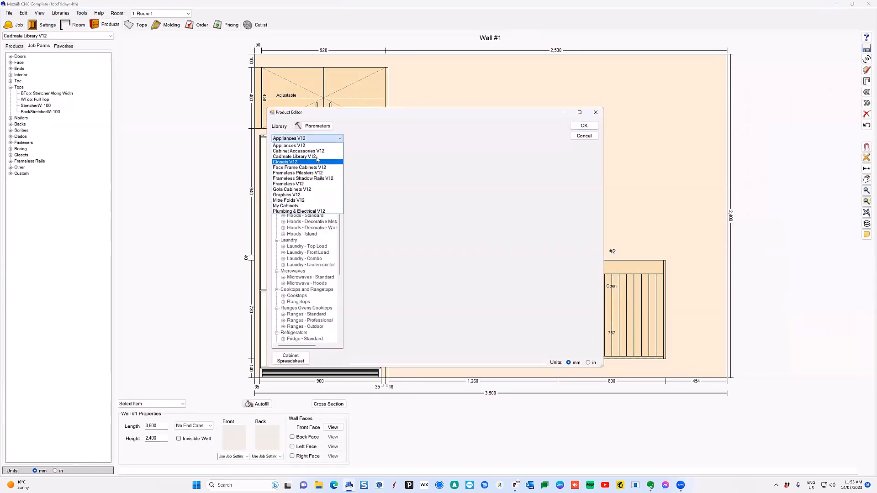
pyautogui.click(319, 158)
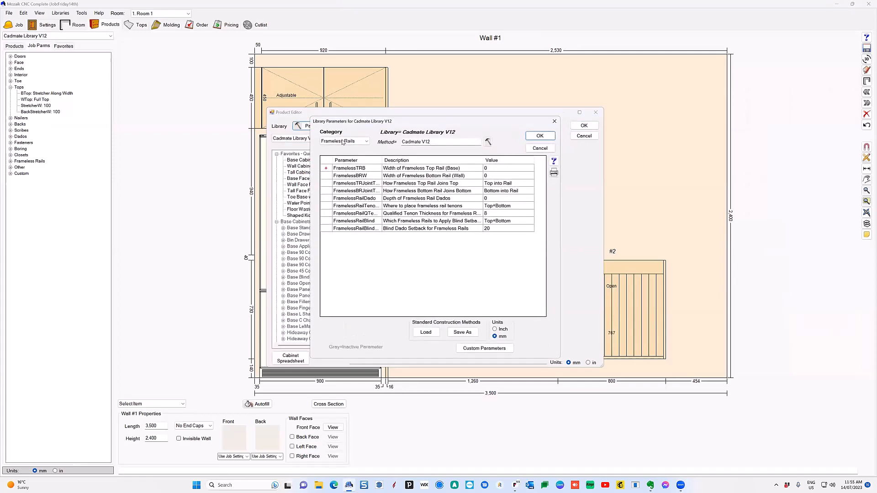
pyautogui.click(349, 141)
pyautogui.click(338, 176)
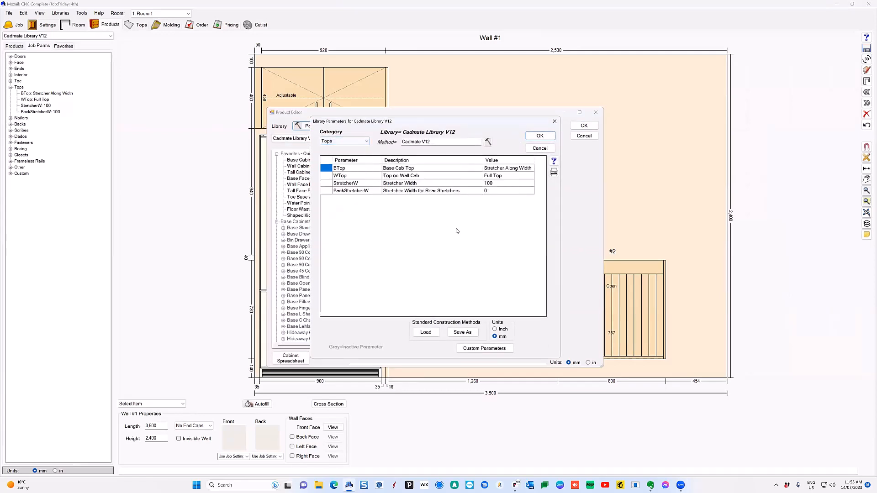
pyautogui.click(496, 193)
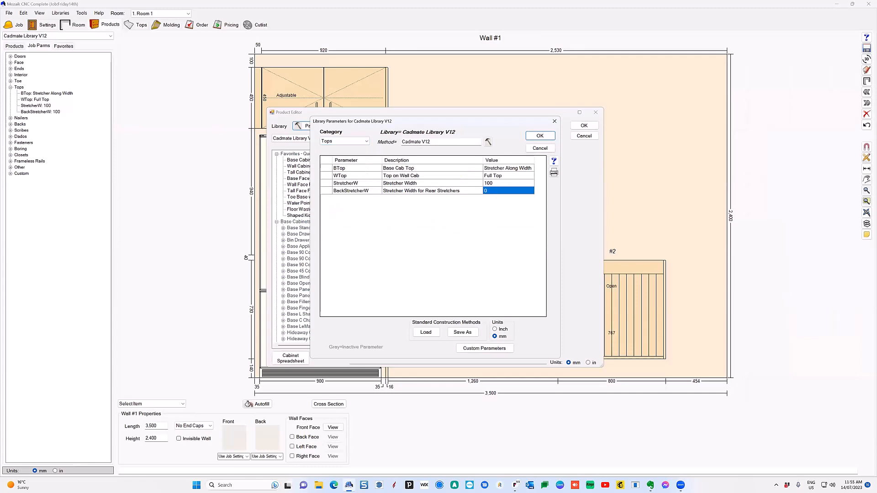
pyautogui.write('100')
pyautogui.press('Return')
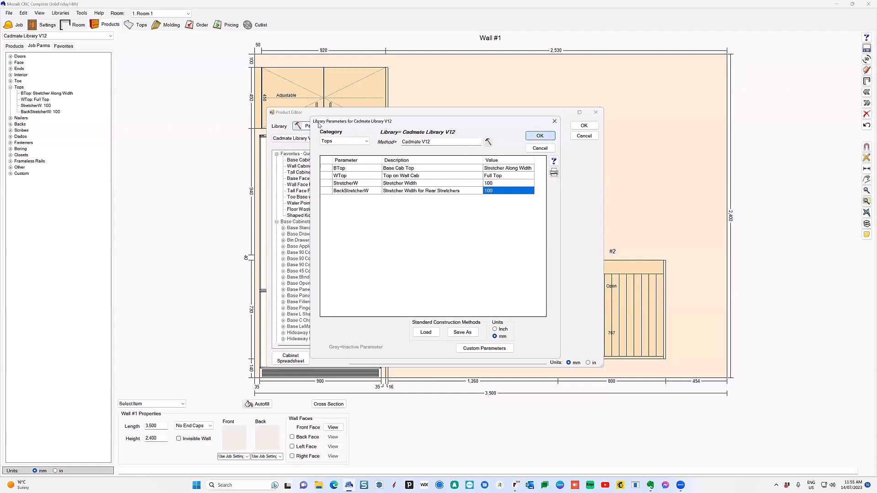
pyautogui.click(539, 136)
# Review the Tops parameters of the Frameless V12 product library, and close them without changes
pyautogui.click(314, 140)
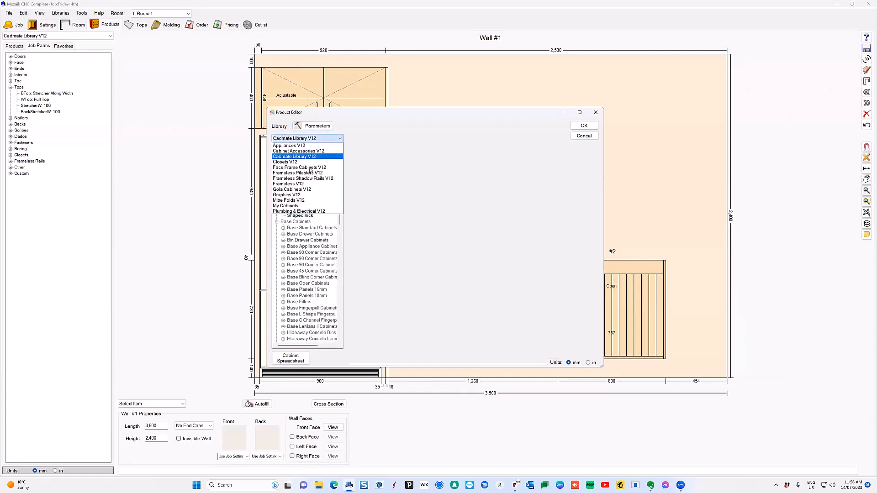
pyautogui.click(309, 183)
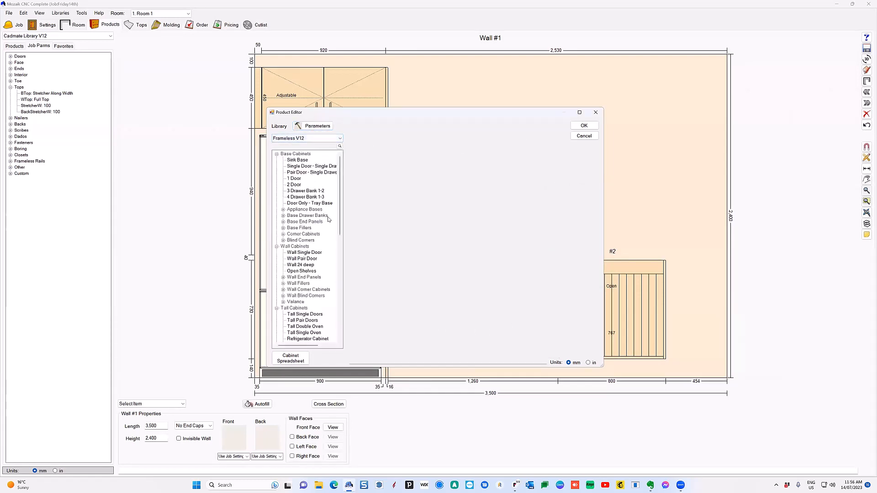
pyautogui.click(313, 126)
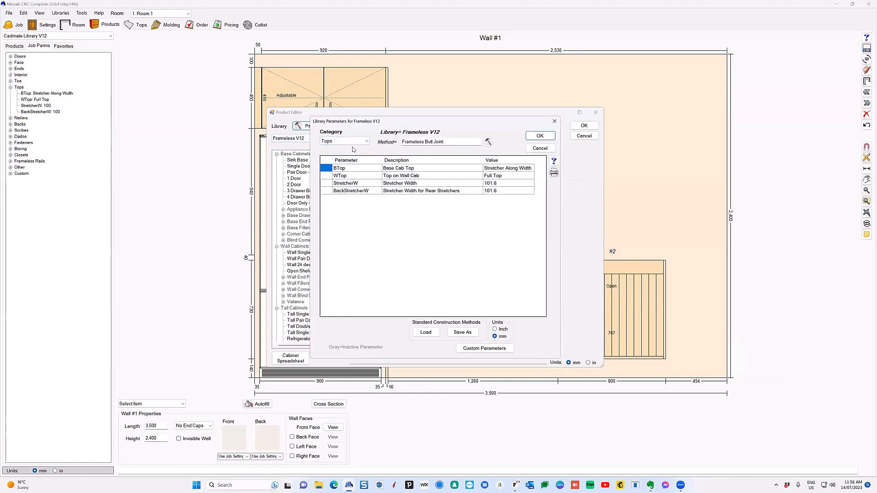
pyautogui.press('Escape')
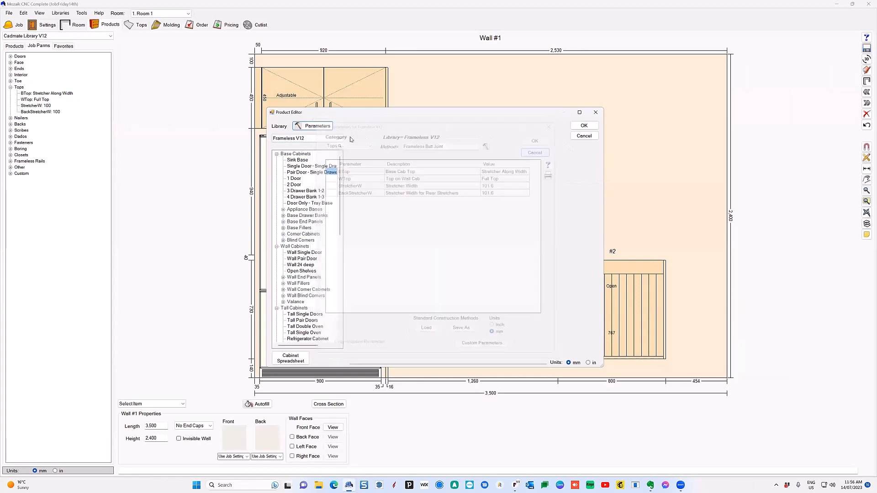
# Recheck the Tops parameters of Cadmate Library V12, and accept the product library changes
pyautogui.click(320, 138)
pyautogui.click(310, 145)
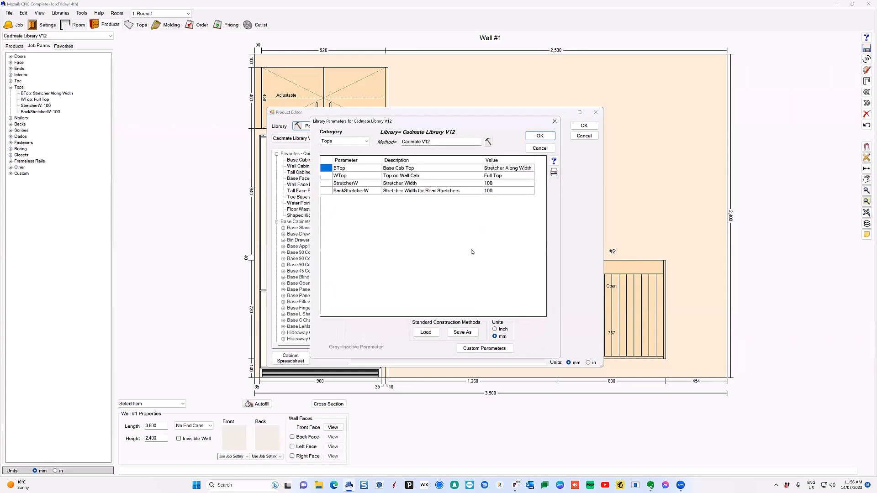
pyautogui.click(539, 136)
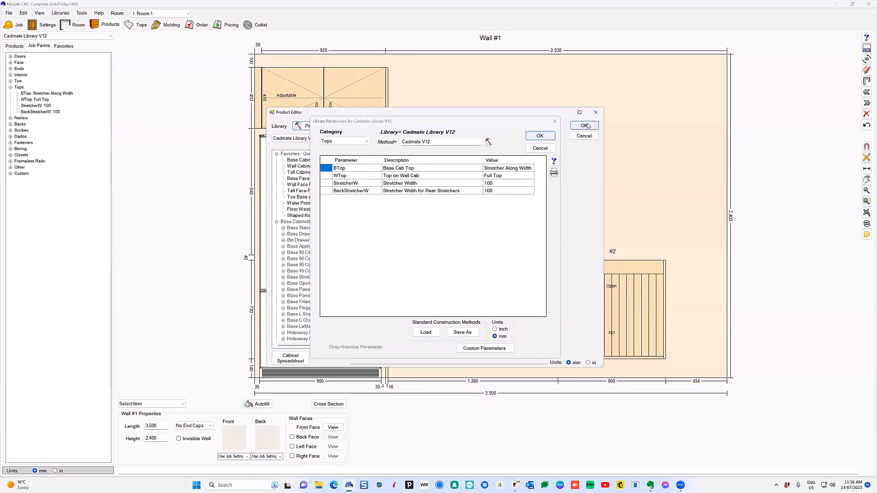
pyautogui.click(584, 125)
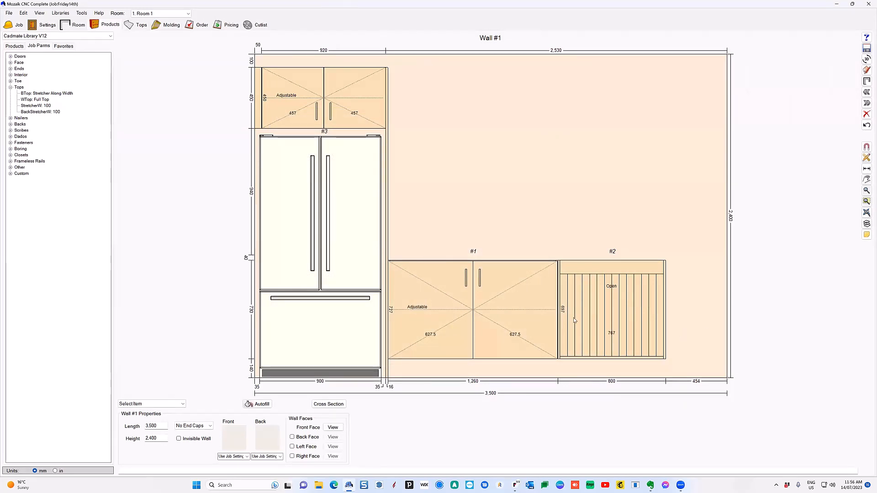
# Delete both base cabinets beside the fridge from Wall #1, and collapse the job's Tops parameters
pyautogui.click(523, 305)
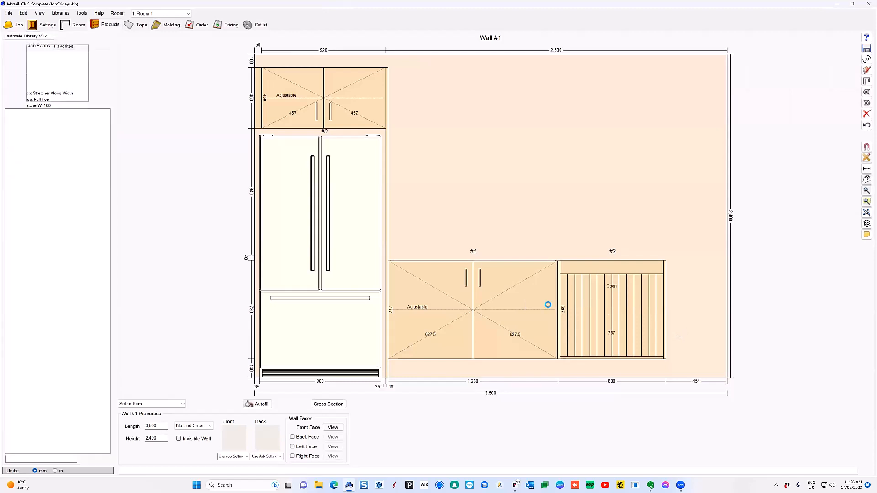
pyautogui.press('Delete')
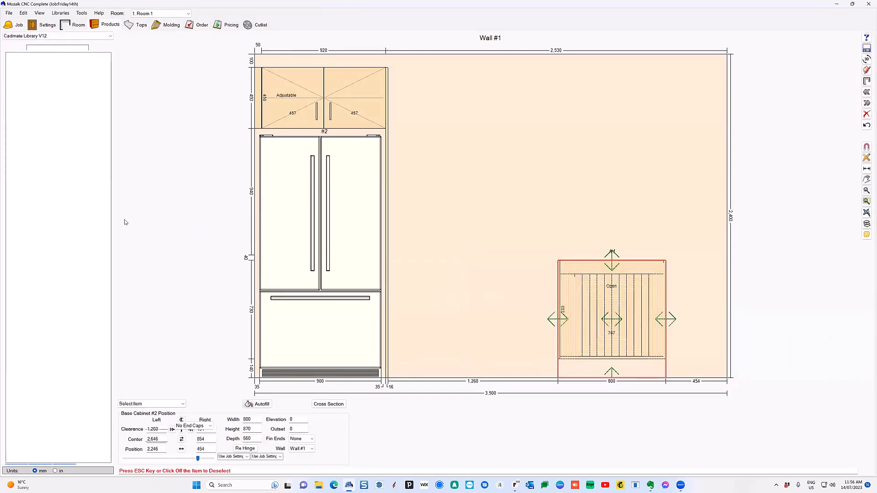
pyautogui.click(11, 86)
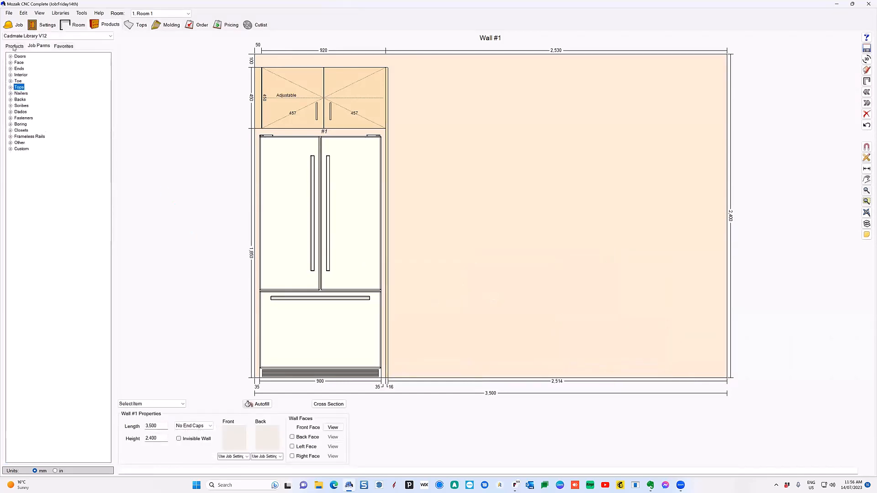
# Place a Base Cabinet 1 Door from the Base Standard Cabinets on Wall #1, centred in the free space beside the fridge
pyautogui.click(14, 46)
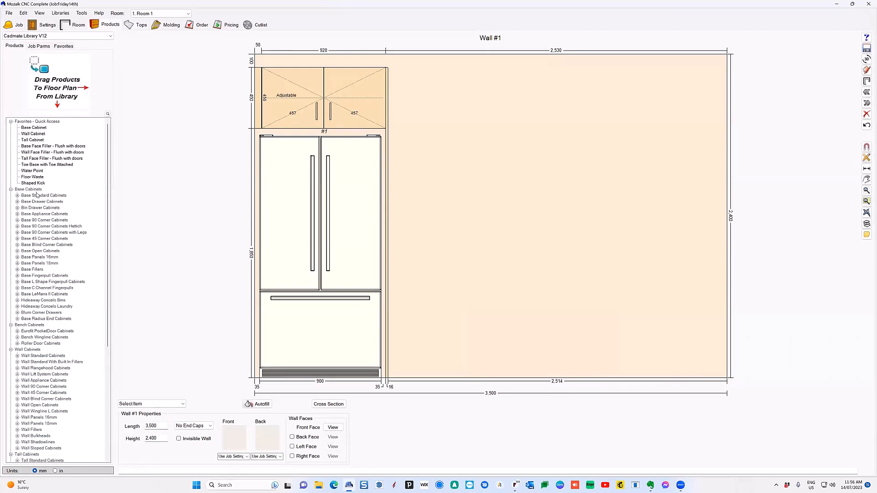
pyautogui.click(18, 195)
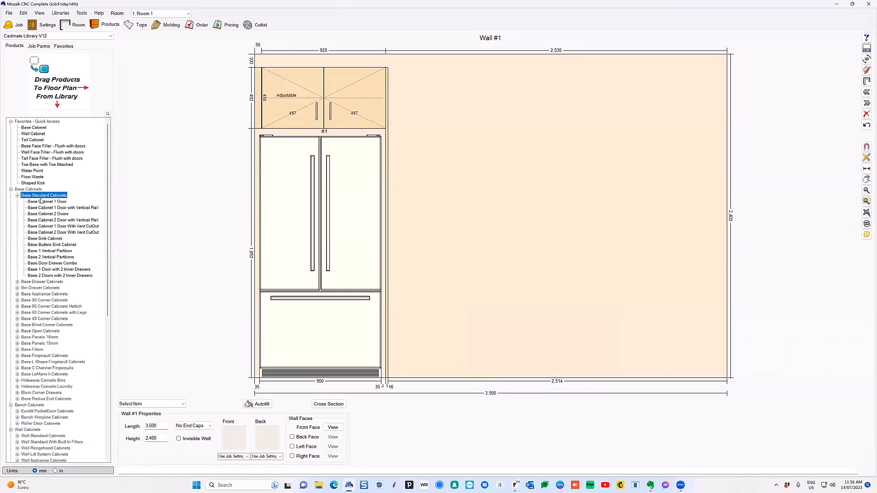
pyautogui.click(46, 201)
pyautogui.click(419, 317)
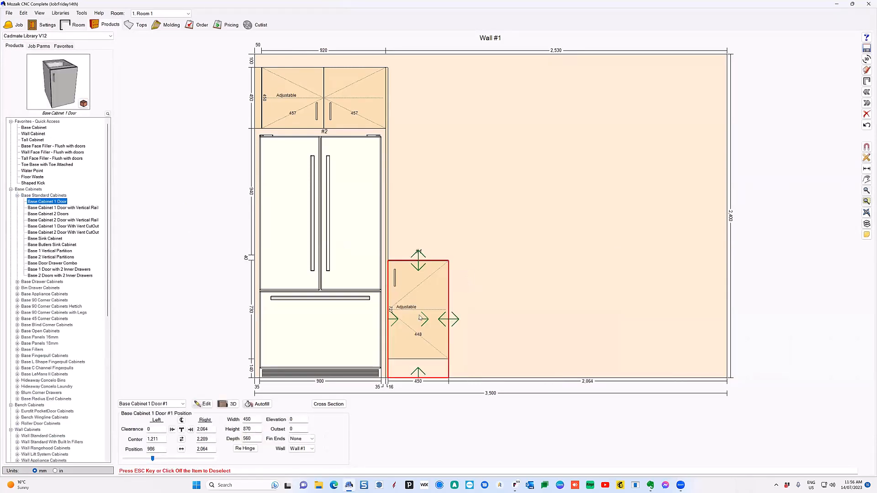
pyautogui.moveTo(422, 322); pyautogui.dragTo(544, 318)
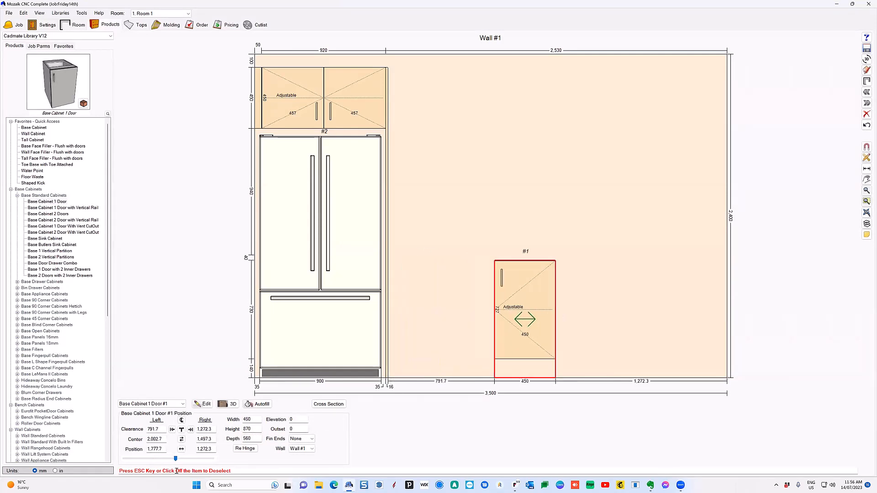
pyautogui.click(182, 429)
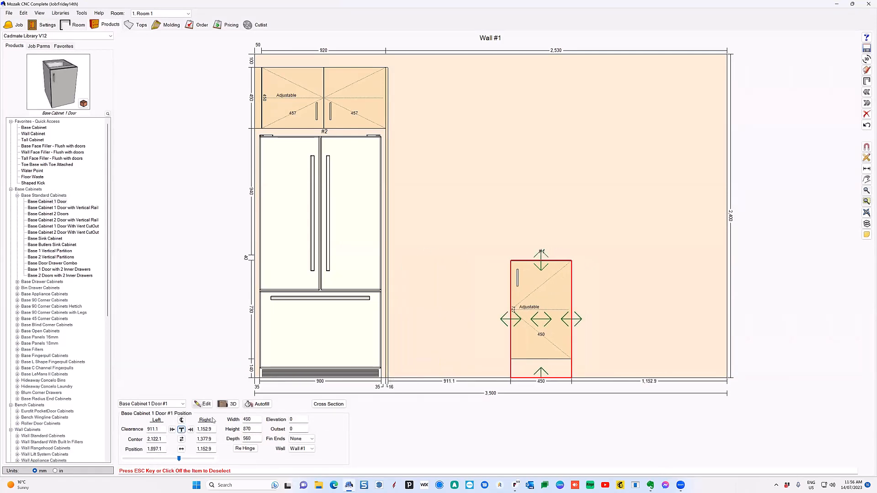
# Open the one-door base cabinet for editing and clear its entire interior
pyautogui.doubleClick(554, 302)
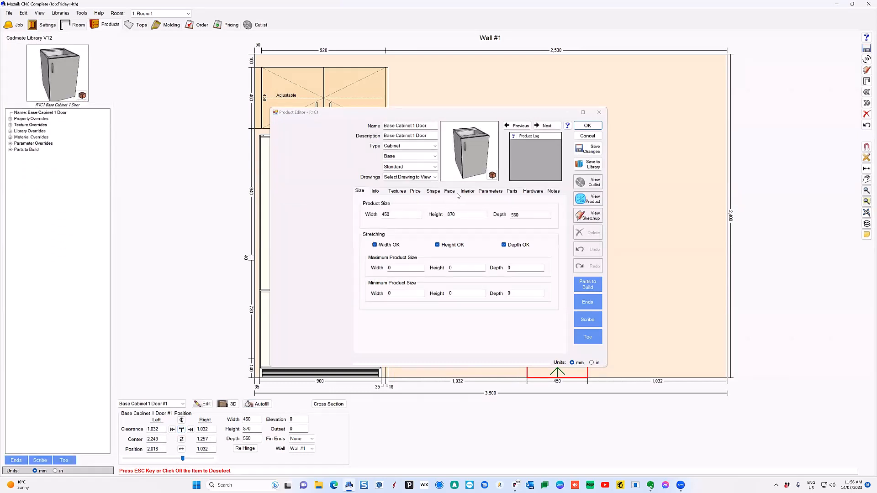
pyautogui.click(467, 190)
pyautogui.click(504, 346)
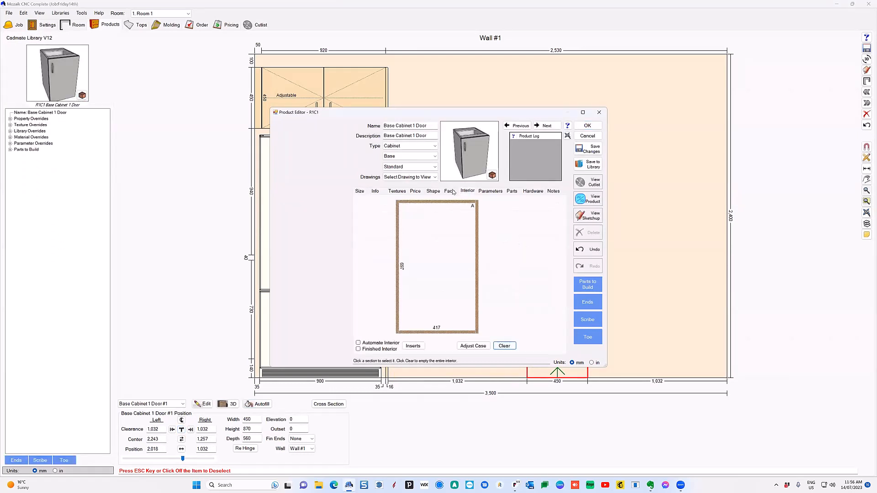
# Set the cabinet door's hinge side to Bottom, and apply the Delete Hinges option in its face adjustments
pyautogui.click(450, 191)
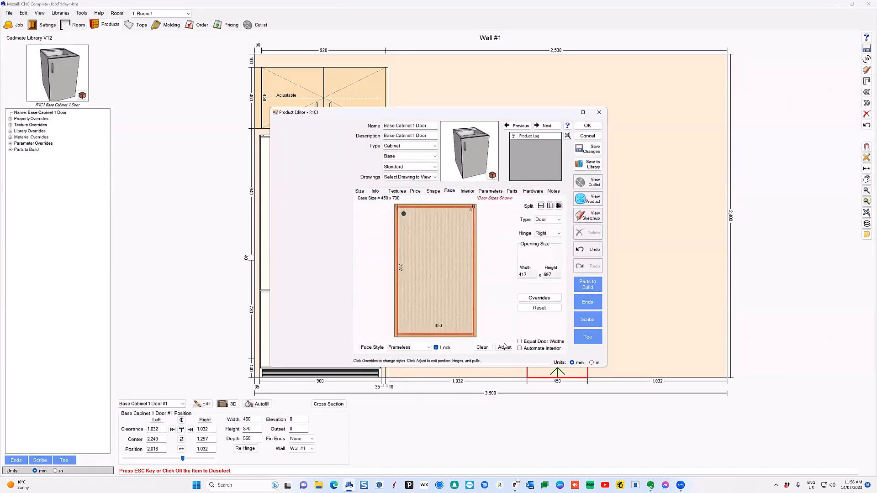
pyautogui.click(544, 234)
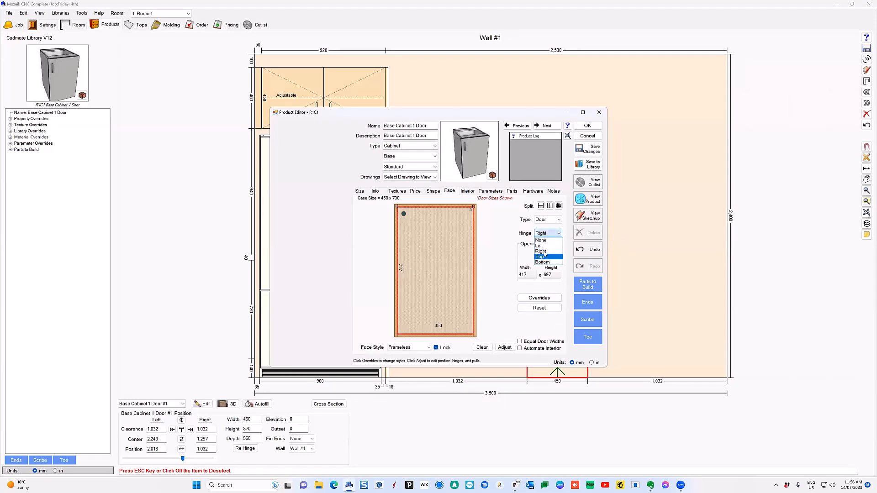
pyautogui.click(542, 262)
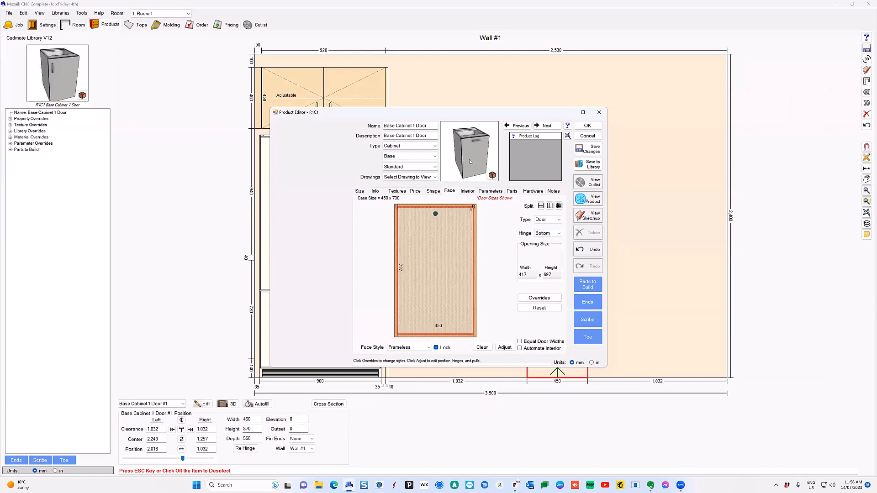
pyautogui.click(505, 347)
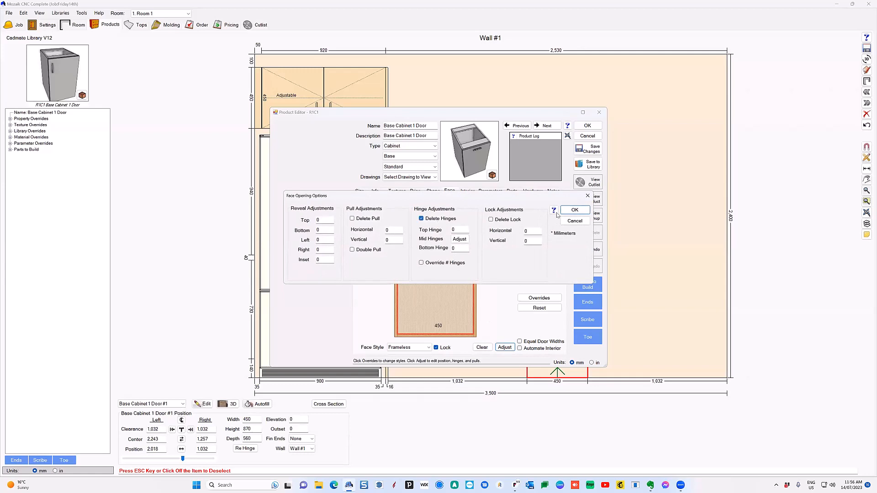
pyautogui.click(573, 211)
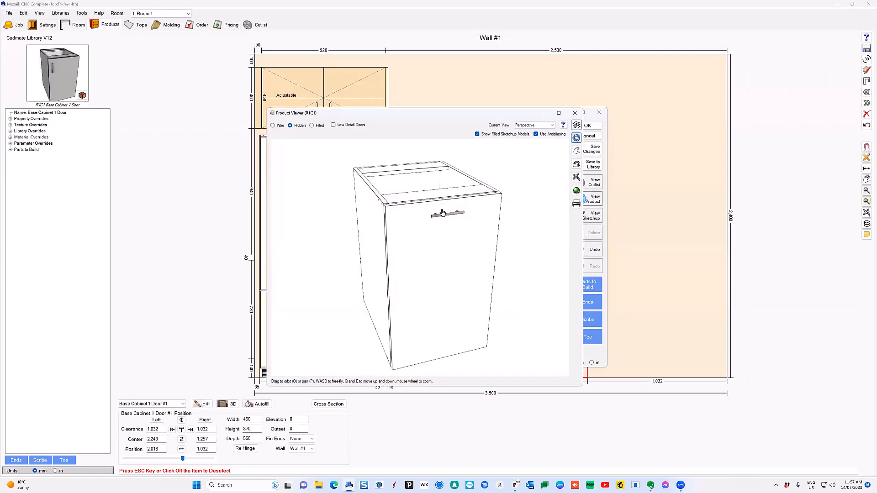
# Inspect the cabinet in the 3D product viewer as a wireframe from several angles, and close the viewer
pyautogui.moveTo(509, 261); pyautogui.dragTo(369, 213)
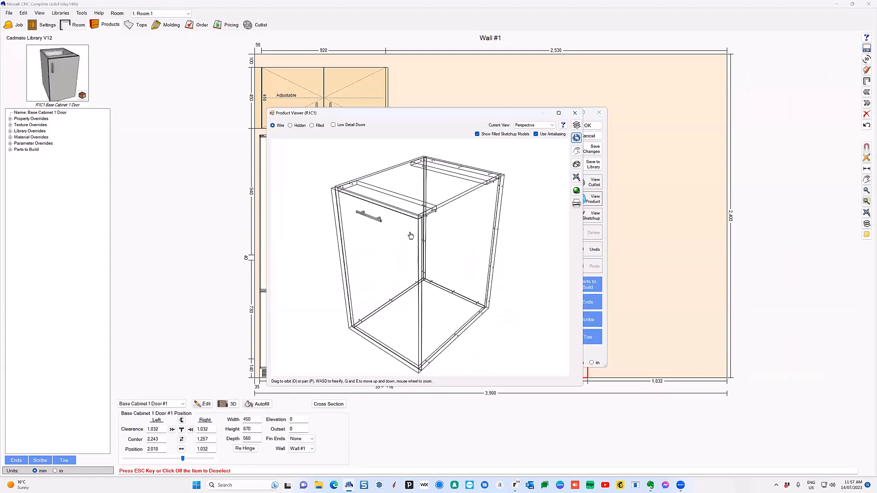
pyautogui.moveTo(410, 235)
pyautogui.mouseDown()
pyautogui.moveTo(389, 233)
pyautogui.moveTo(400, 232)
pyautogui.mouseUp()
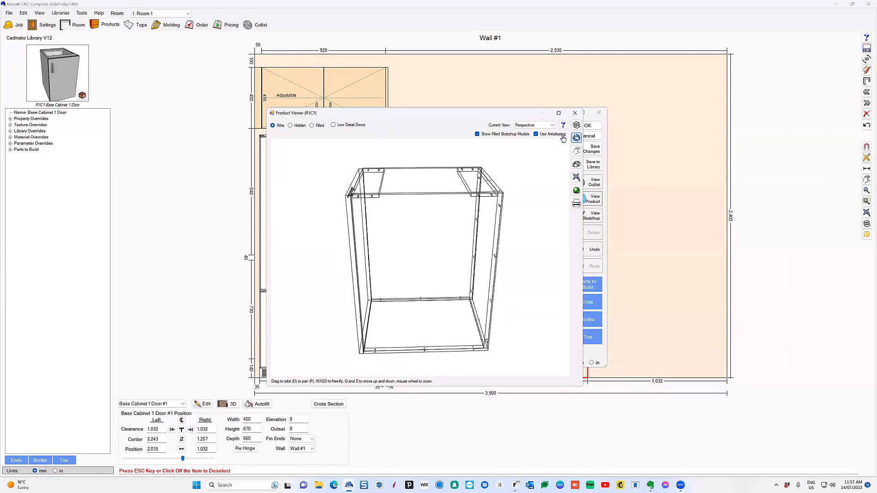
pyautogui.click(574, 113)
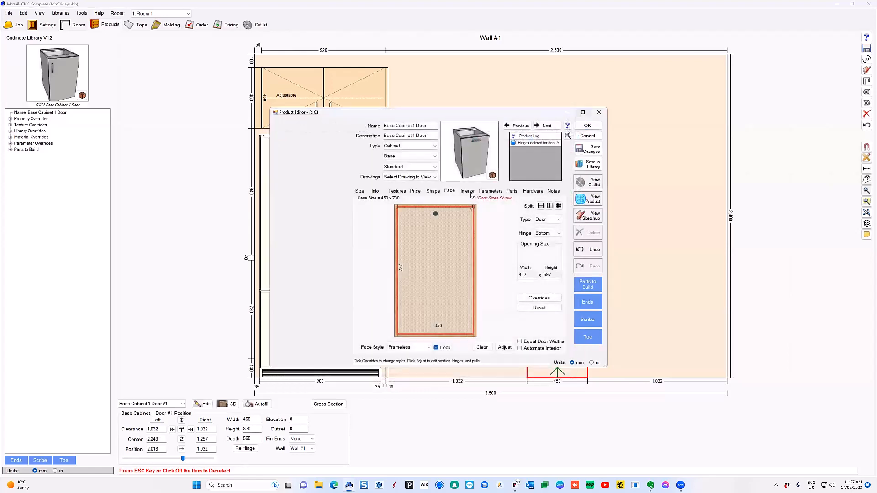
# Show the interior insert library and split the cabinet's interior opening horizontally with an adjustable shelf
pyautogui.click(467, 191)
pyautogui.click(461, 260)
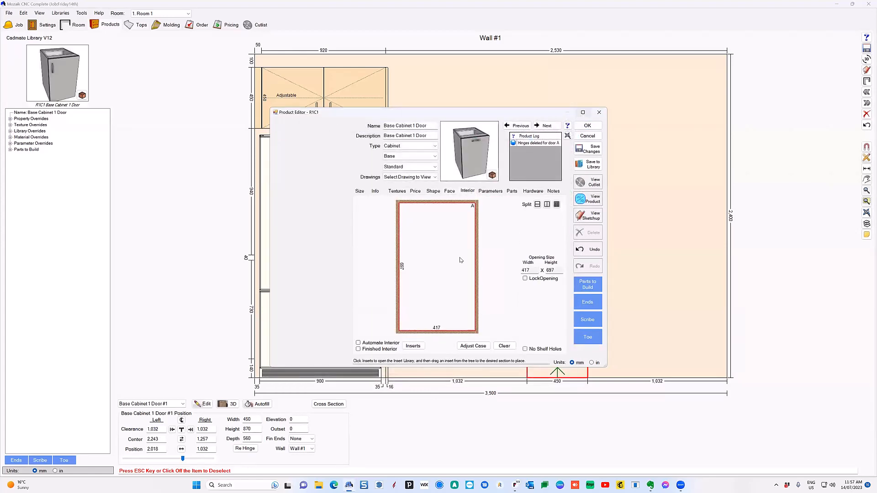
pyautogui.click(412, 346)
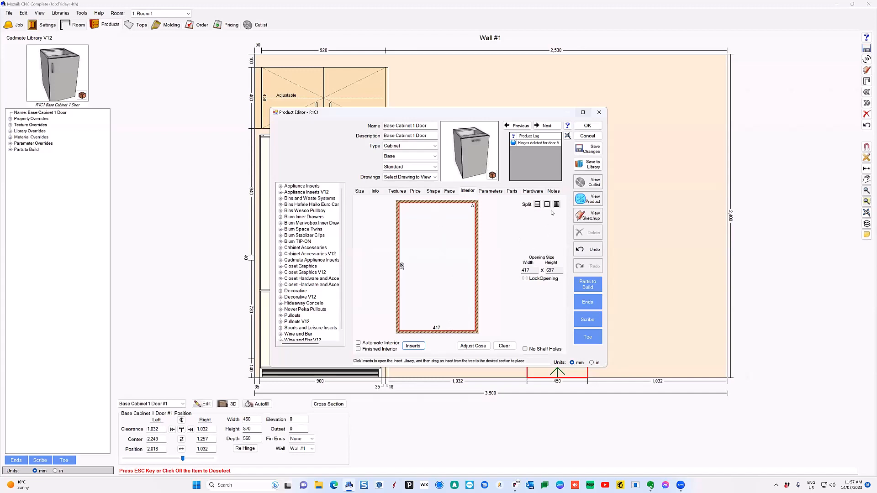
pyautogui.click(537, 204)
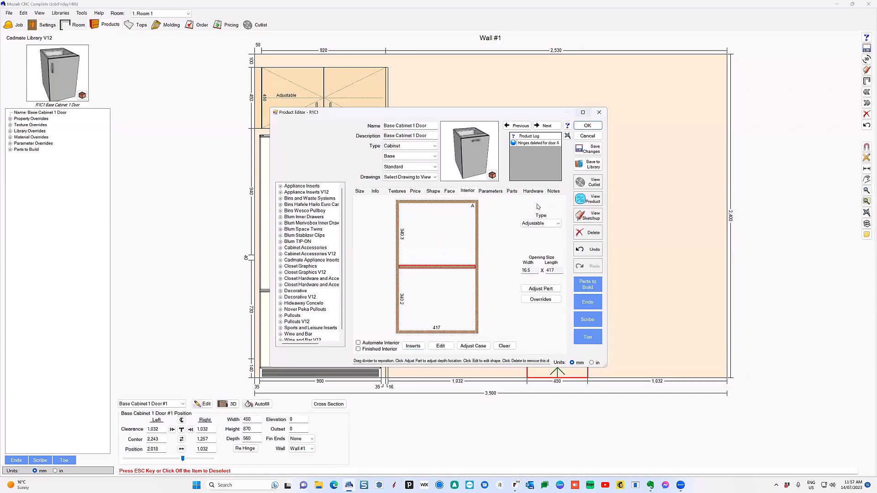
# Change the interior's horizontal divider to a Separator and set the lower opening's height to 50 mm
pyautogui.click(540, 224)
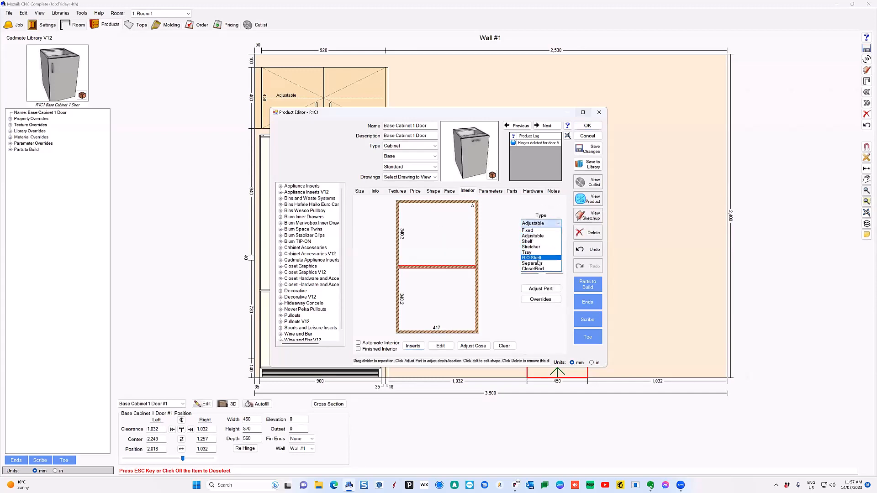
pyautogui.click(538, 263)
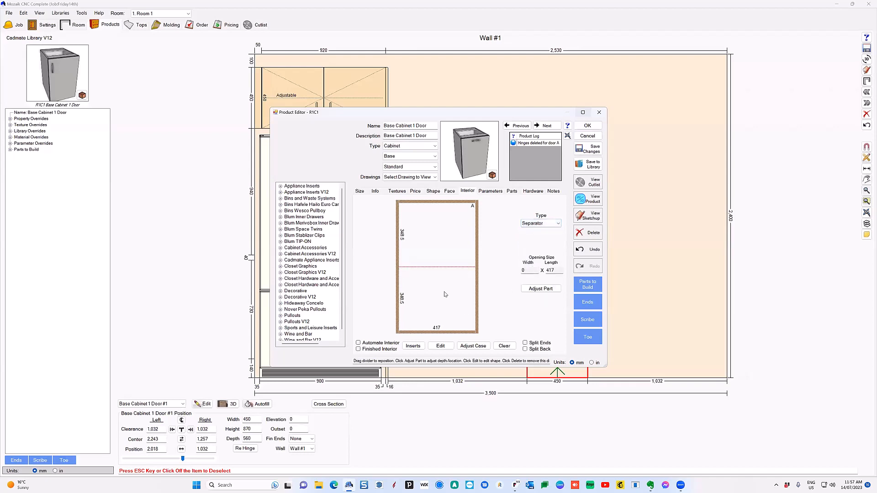
pyautogui.click(440, 275)
pyautogui.doubleClick(552, 270)
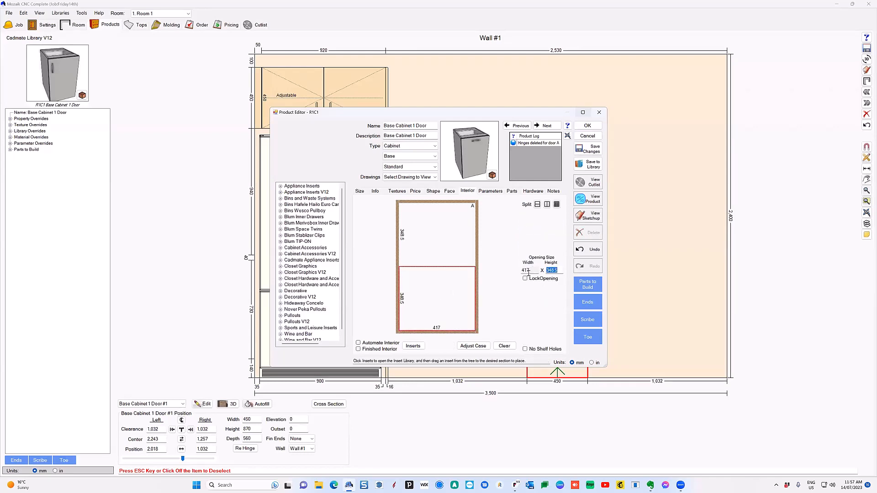
pyautogui.write('50')
pyautogui.press('Return')
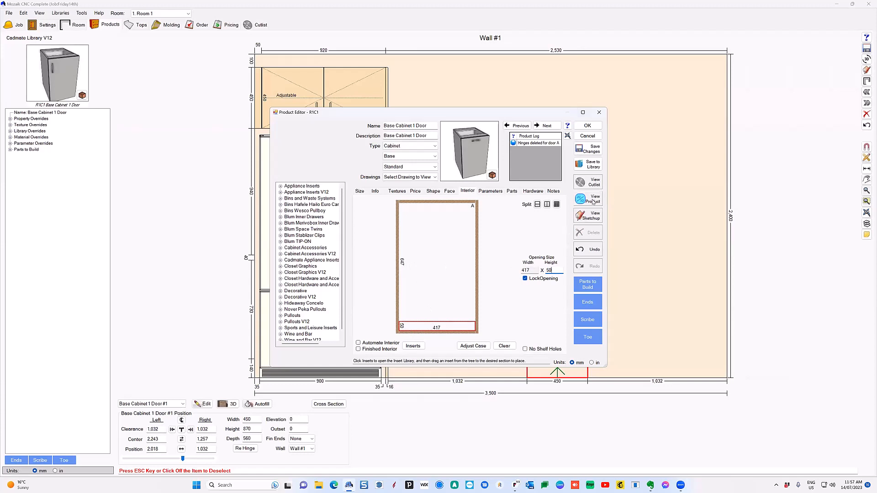
# Place the Hailo Euro Cargo ST45 insert in the upper interior opening and inspect its side brackets up close in the 3D product viewer
pyautogui.click(434, 243)
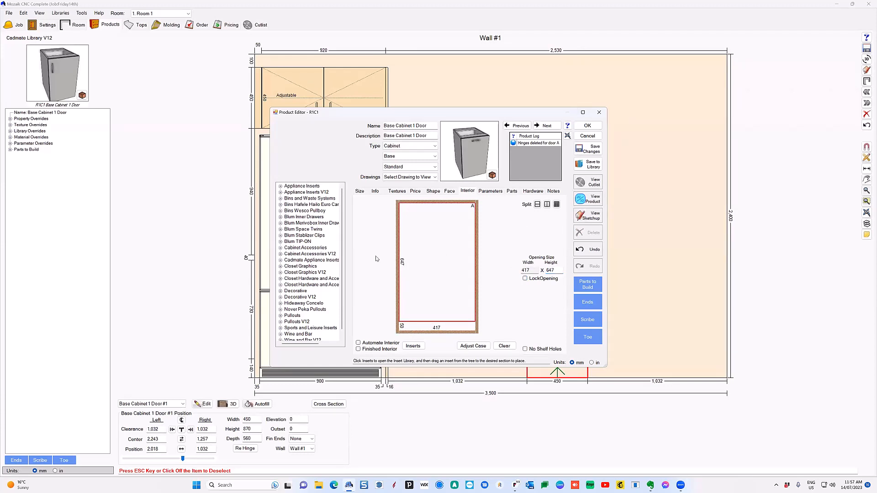
pyautogui.click(291, 205)
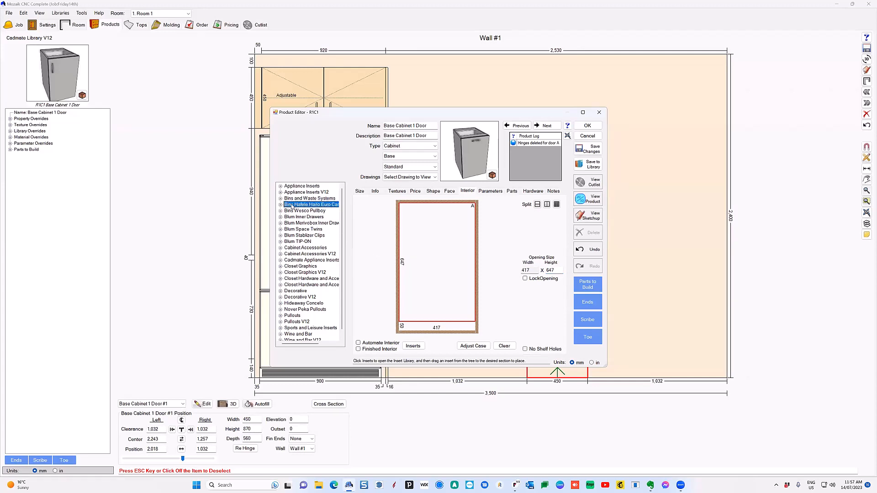
pyautogui.doubleClick(291, 205)
pyautogui.moveTo(319, 219); pyautogui.dragTo(446, 253)
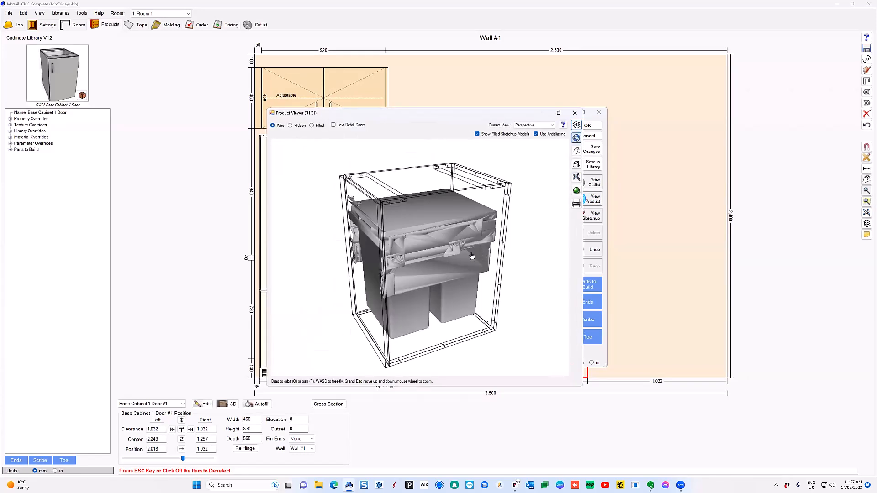
pyautogui.moveTo(472, 255)
pyautogui.mouseDown()
pyautogui.moveTo(489, 250)
pyautogui.moveTo(459, 246)
pyautogui.mouseUp()
pyautogui.scroll(3, 474, 250)
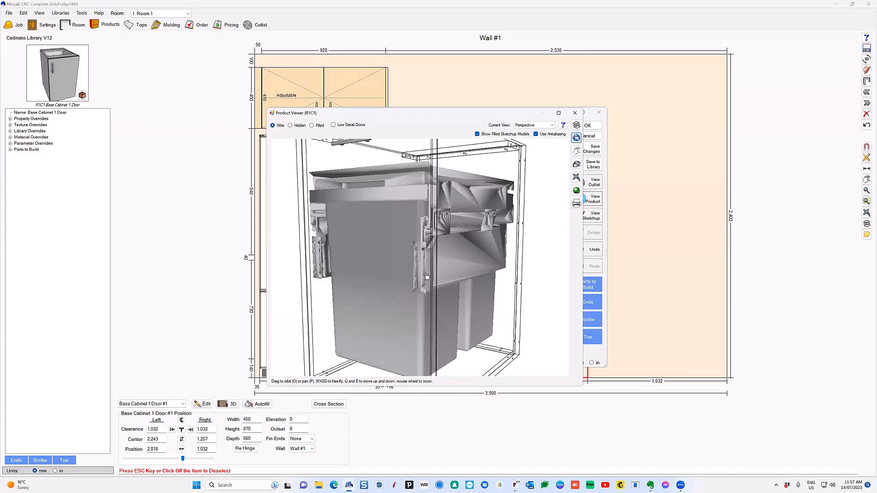
pyautogui.scroll(5, 459, 245)
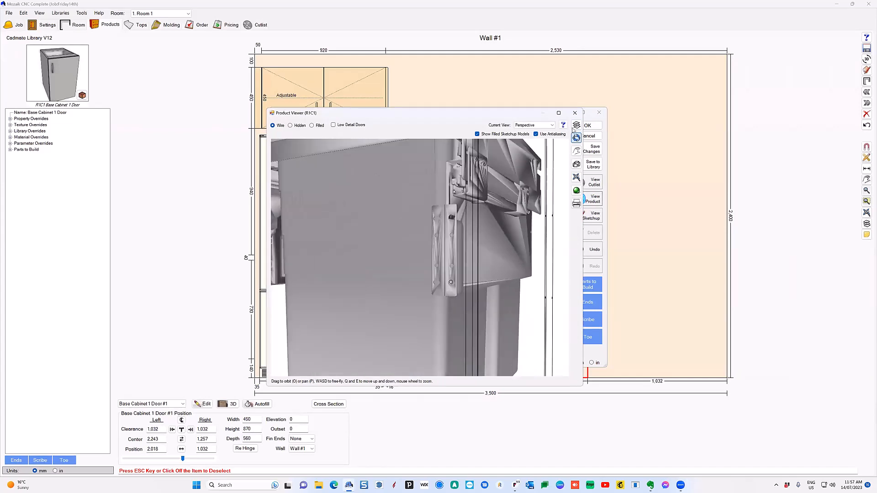
pyautogui.click(575, 113)
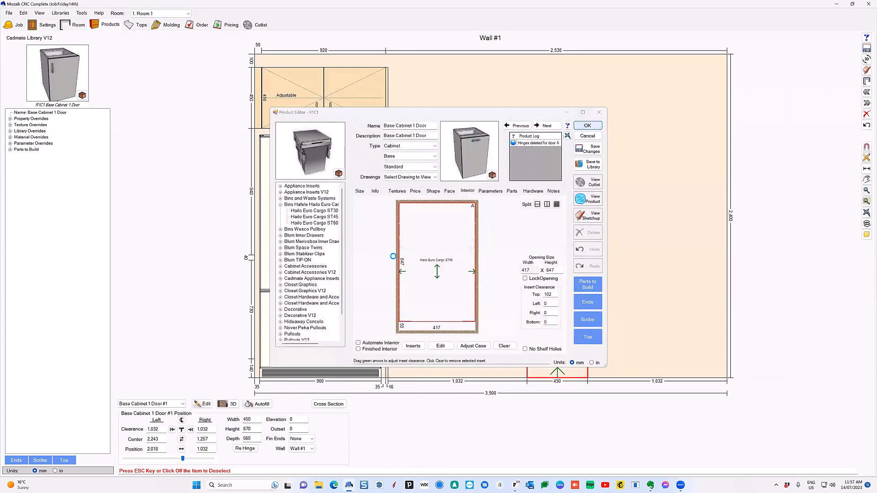
# Open the Bins Hafele Hailo Euro Cargo library in the Inserts Library and show the Hailo Euro Cargo ST45 insert's operations
pyautogui.click(233, 202)
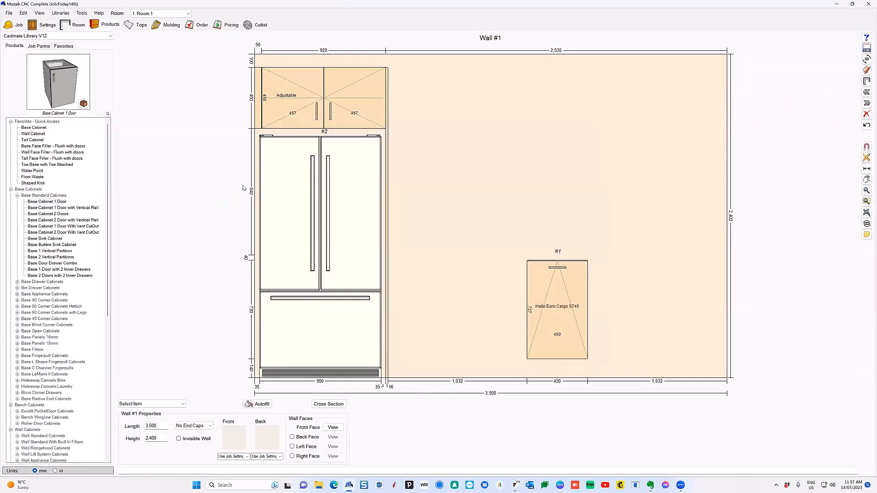
pyautogui.click(69, 15)
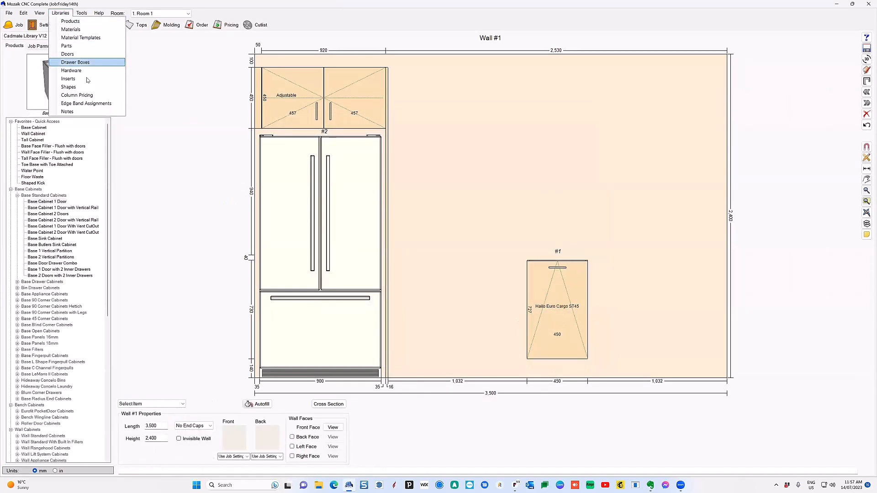
pyautogui.click(88, 80)
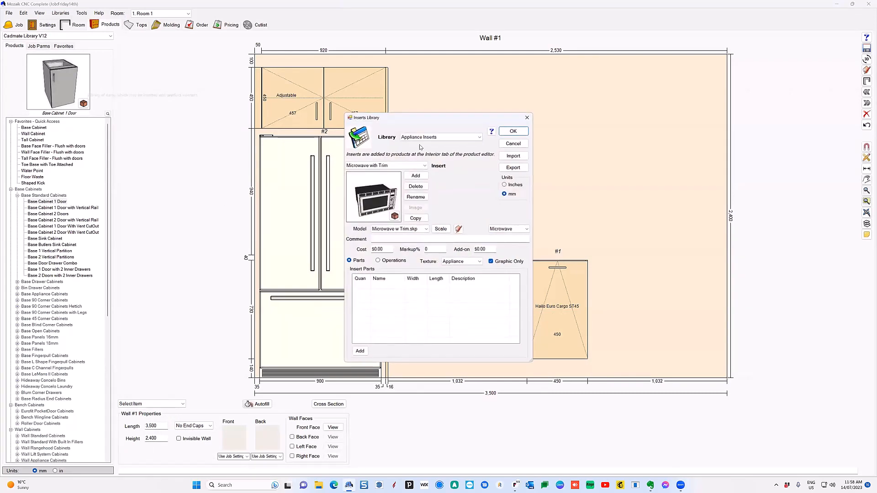
pyautogui.click(445, 137)
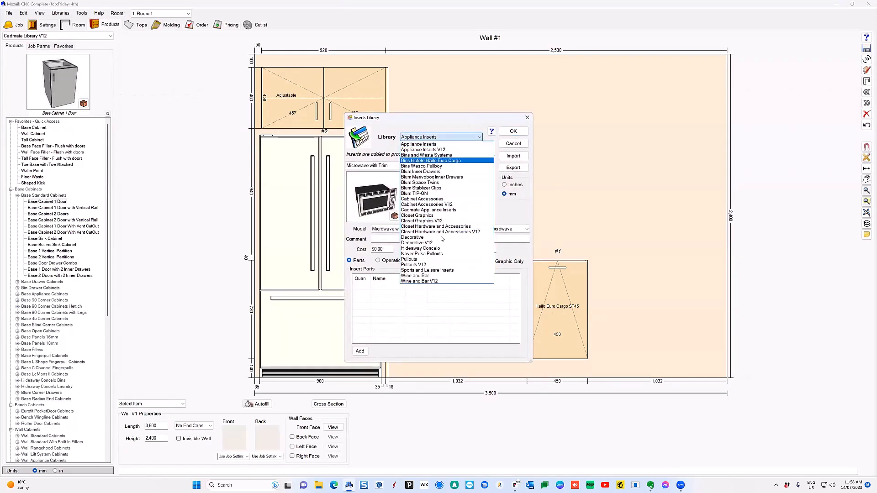
pyautogui.click(429, 160)
pyautogui.click(378, 261)
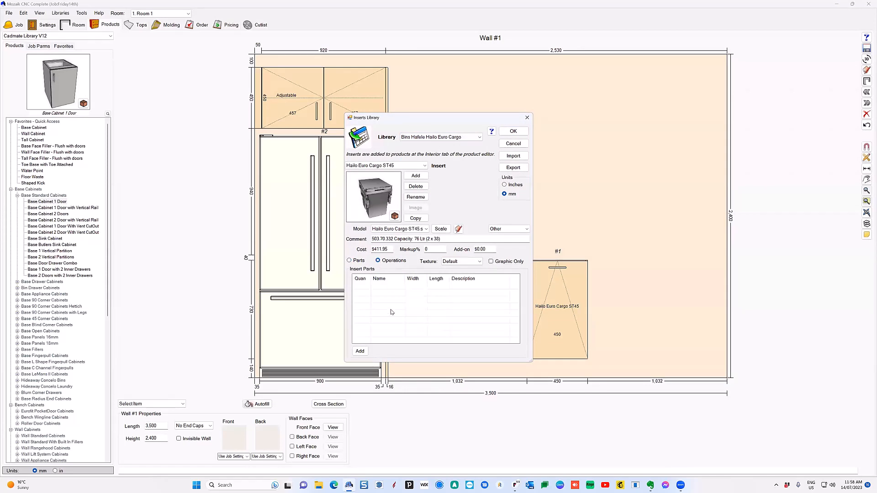
# Add a Bore Hole operation on the Face side to the Hailo Euro Cargo ST45 insert
pyautogui.click(360, 351)
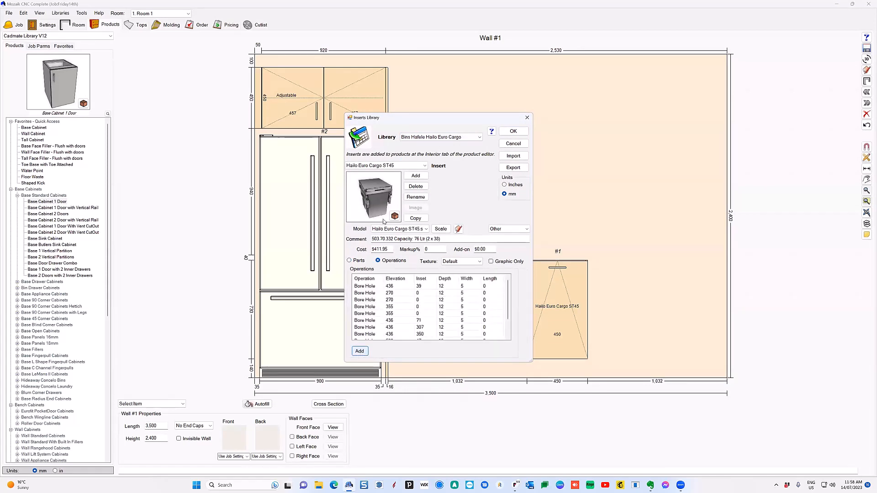
pyautogui.click(372, 199)
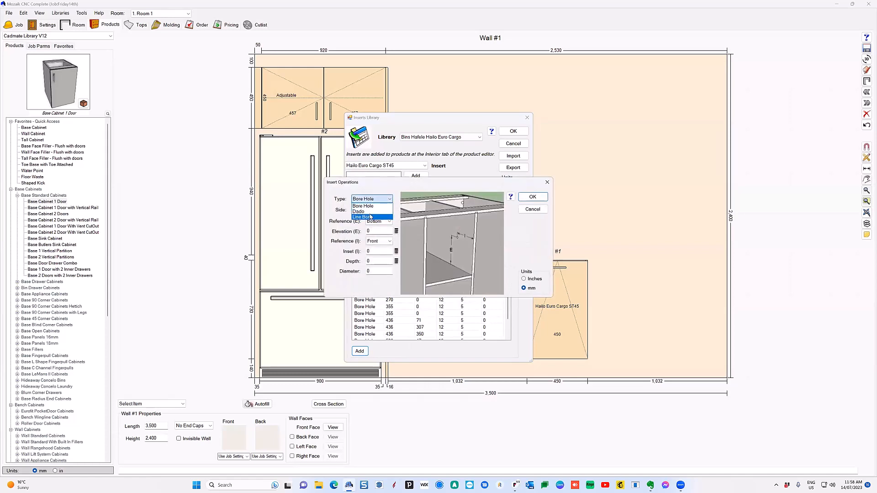
pyautogui.click(370, 208)
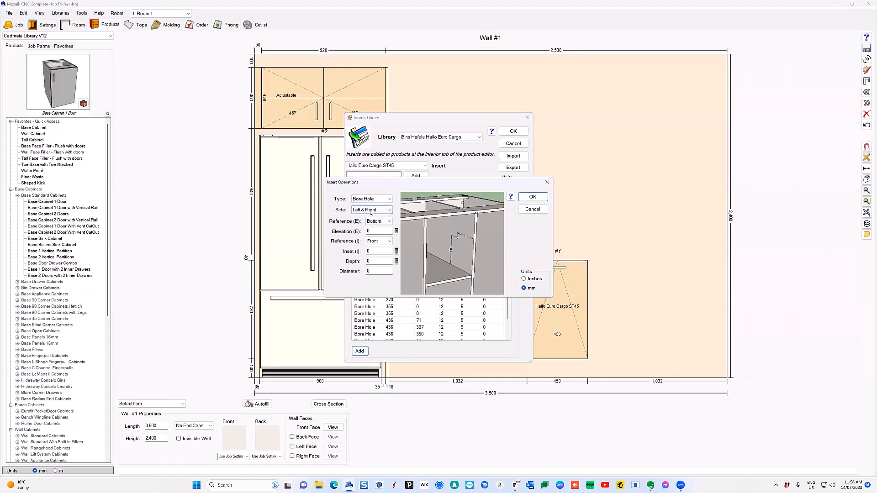
pyautogui.click(370, 210)
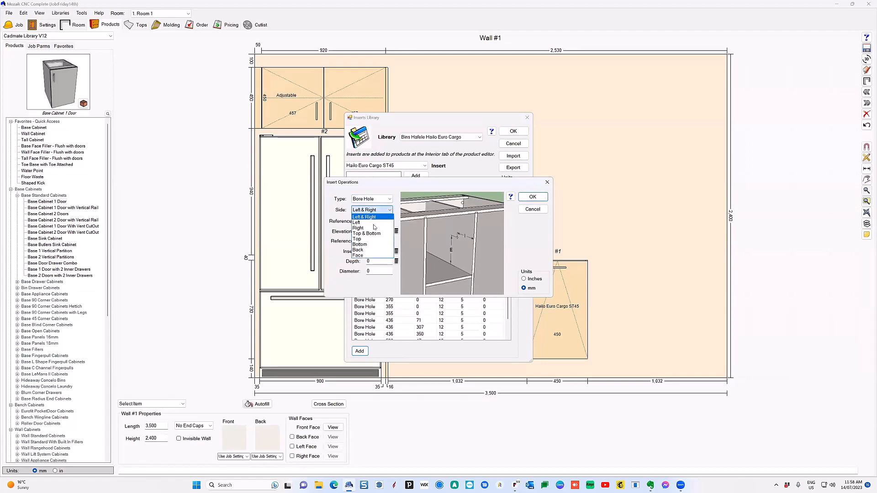
pyautogui.click(361, 256)
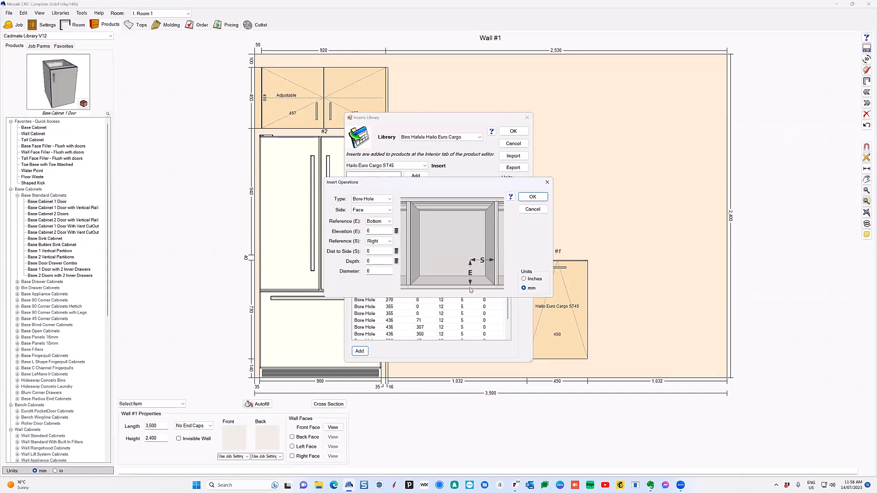
# Set the bore hole's elevation to 100, its distance from the left side to 100 and its depth to 10, and save the insert
pyautogui.click(378, 231)
pyautogui.write('100')
pyautogui.press('Tab')
pyautogui.click(378, 241)
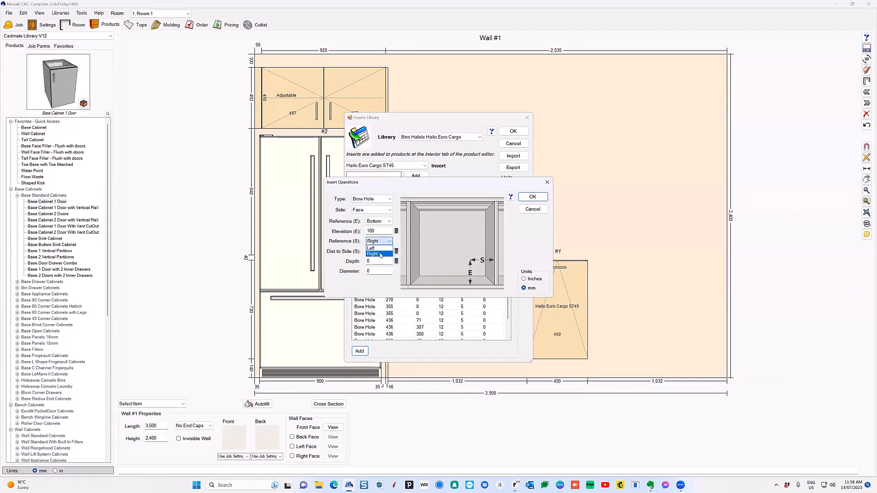
pyautogui.click(378, 249)
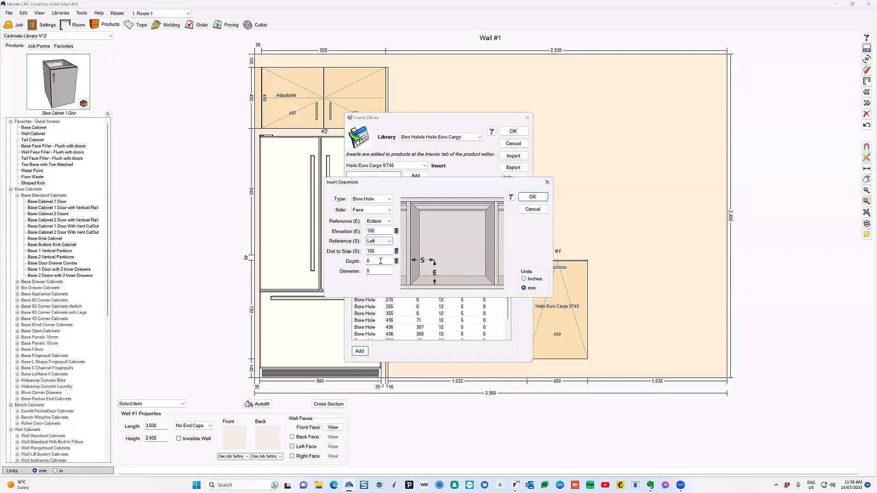
pyautogui.click(381, 261)
pyautogui.write('10')
pyautogui.press('Tab')
pyautogui.click(530, 197)
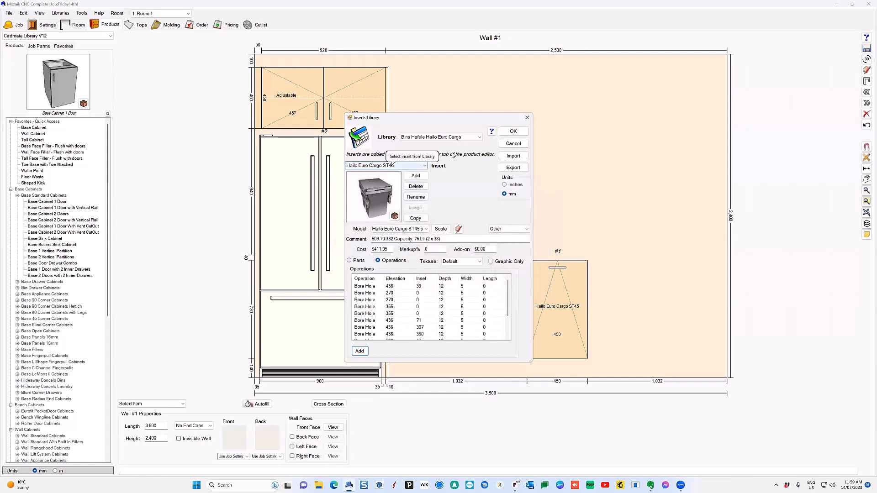
pyautogui.click(513, 132)
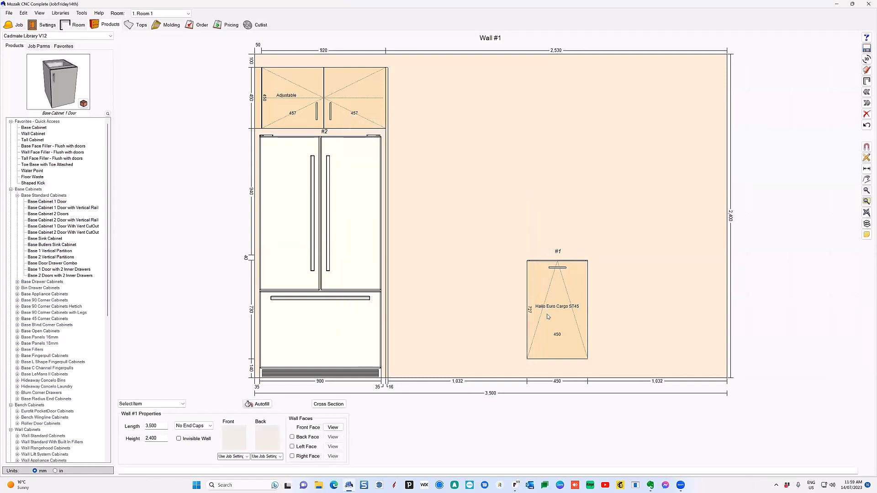
# Reopen the one-door base cabinet's interior, clear the existing bin insert, and place the Hailo Euro Cargo ST45 in the upper opening again
pyautogui.click(556, 318)
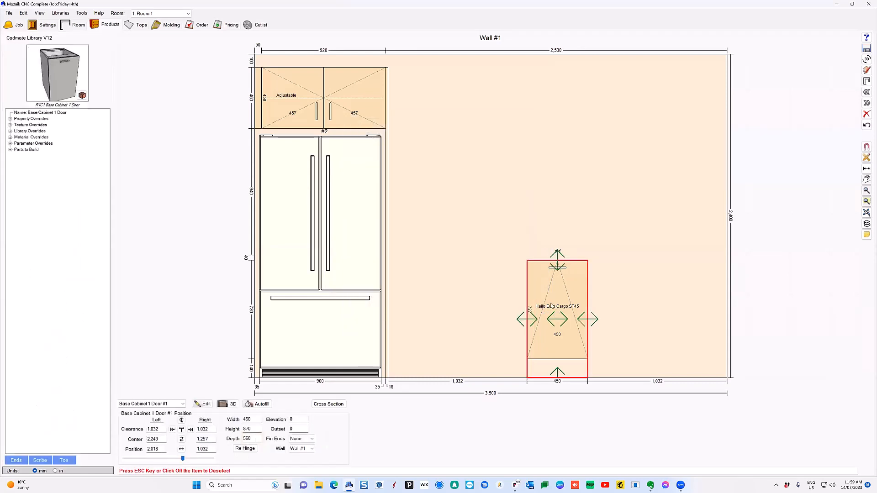
pyautogui.doubleClick(552, 293)
pyautogui.click(467, 192)
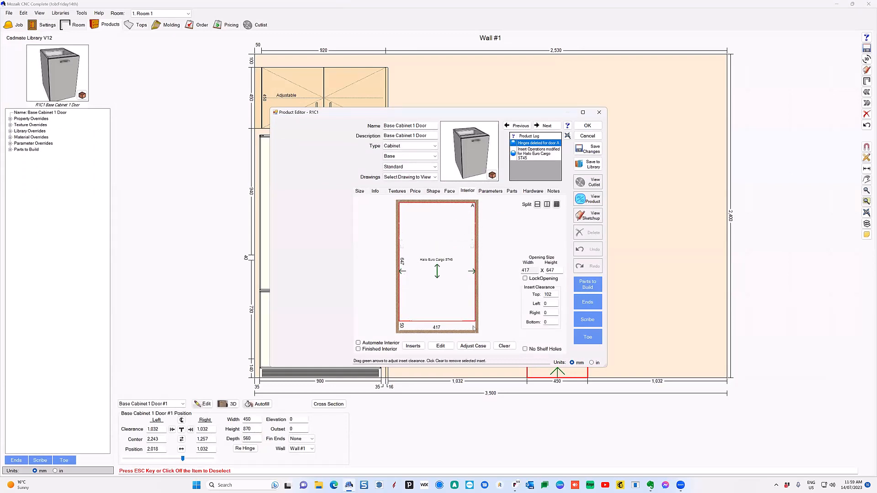
pyautogui.click(504, 346)
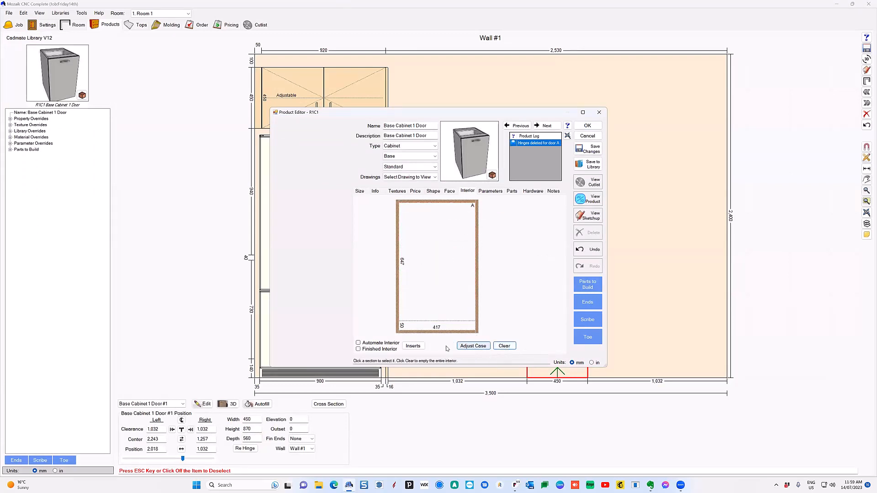
pyautogui.click(413, 345)
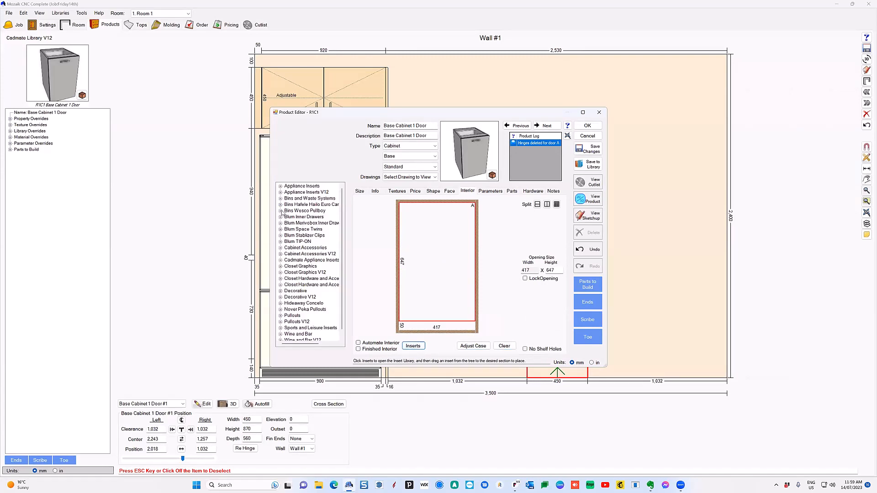
pyautogui.click(281, 204)
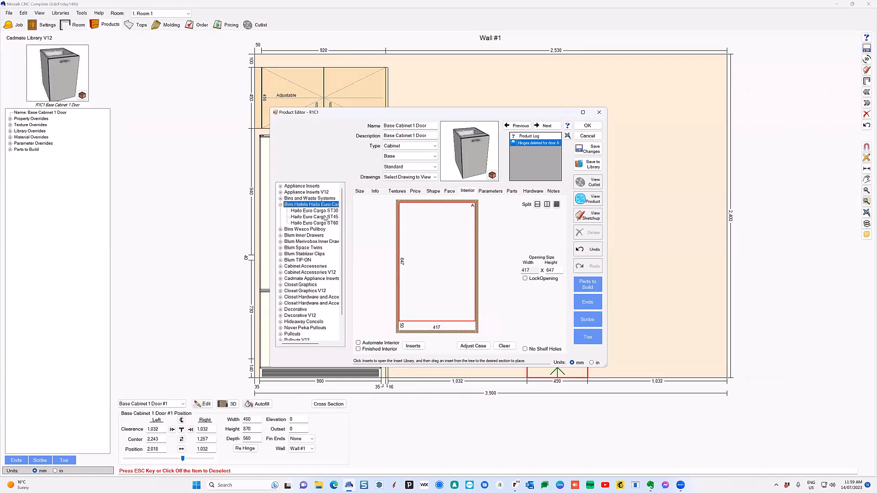
pyautogui.moveTo(325, 217); pyautogui.dragTo(450, 247)
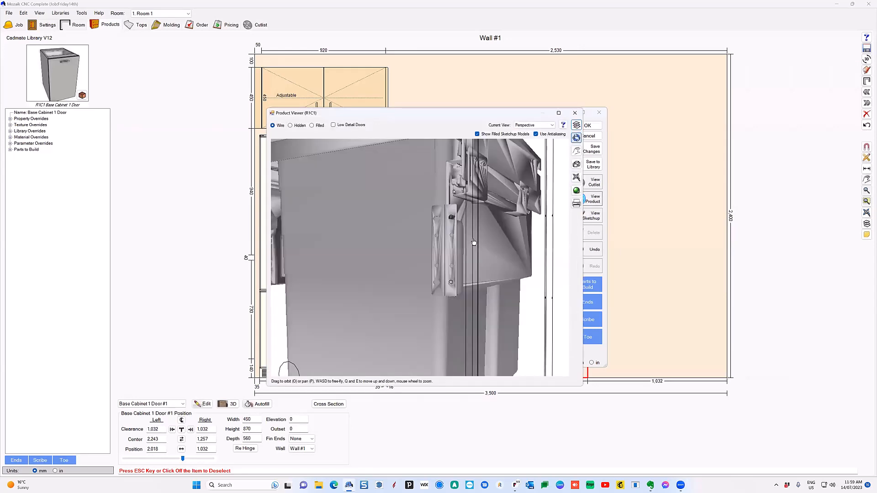
# Inspect the bore hole on the cabinet's front in the 3D product viewer, with the viewer placed beside the product editor
pyautogui.moveTo(474, 254); pyautogui.dragTo(411, 283)
pyautogui.scroll(-5, 466, 247)
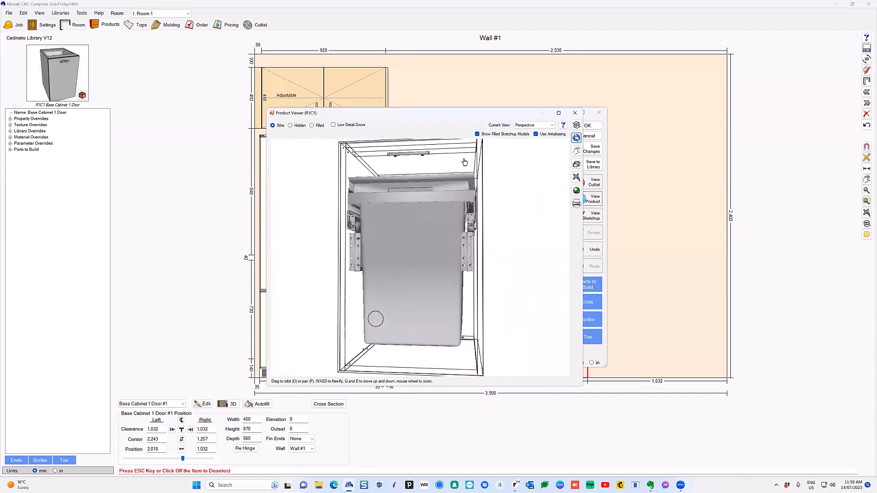
pyautogui.moveTo(481, 115); pyautogui.dragTo(734, 109)
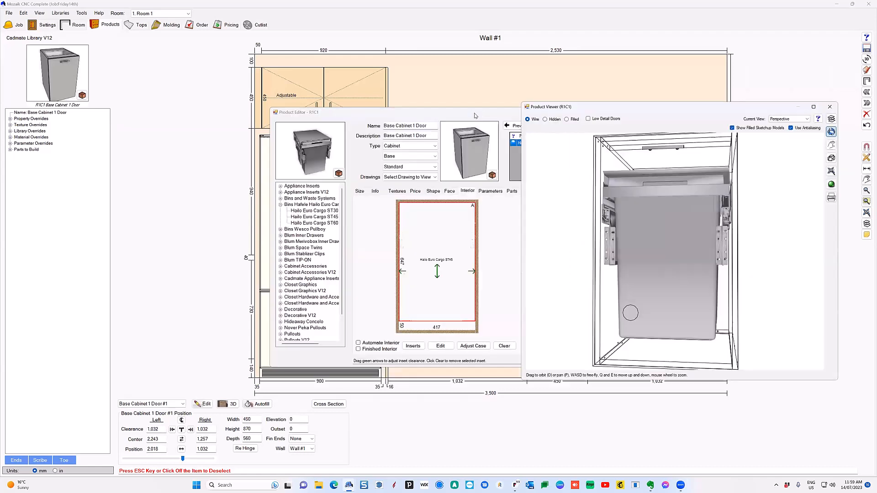
pyautogui.moveTo(681, 221); pyautogui.dragTo(692, 164)
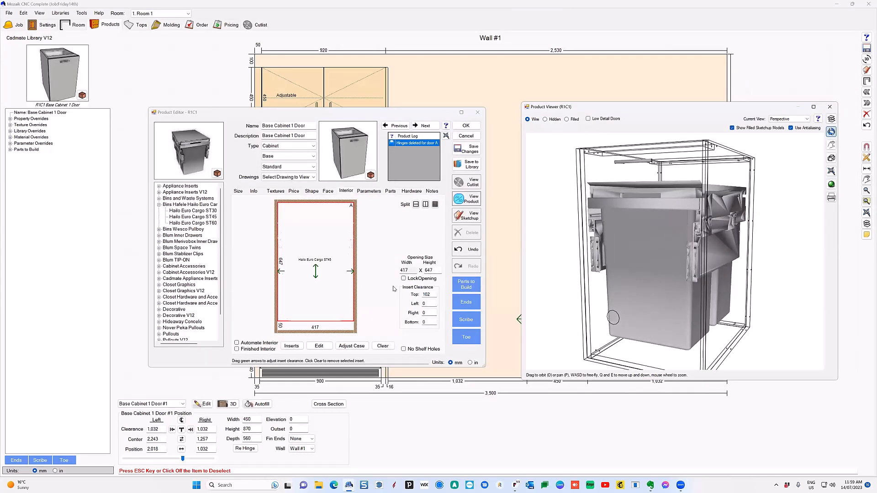
# Set the height of the lower interior opening below the bin insert to 150 mm
pyautogui.click(343, 329)
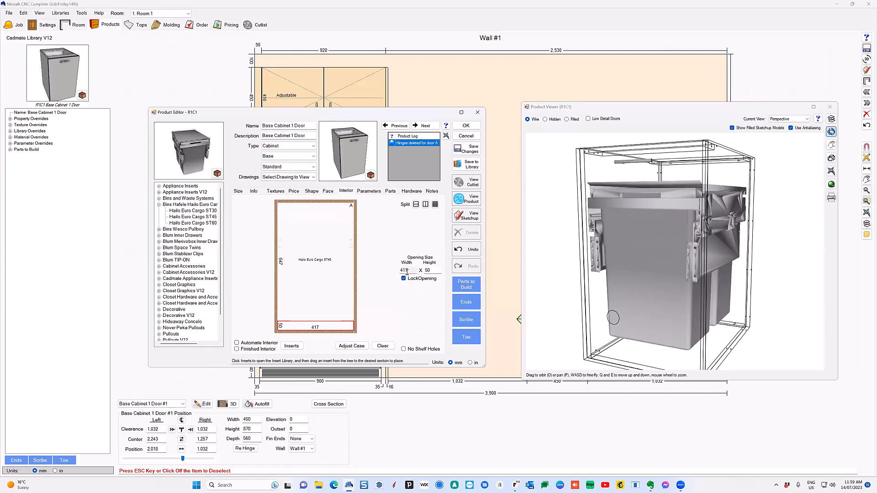
pyautogui.moveTo(432, 270); pyautogui.dragTo(407, 273)
pyautogui.write('150')
pyautogui.press('Return')
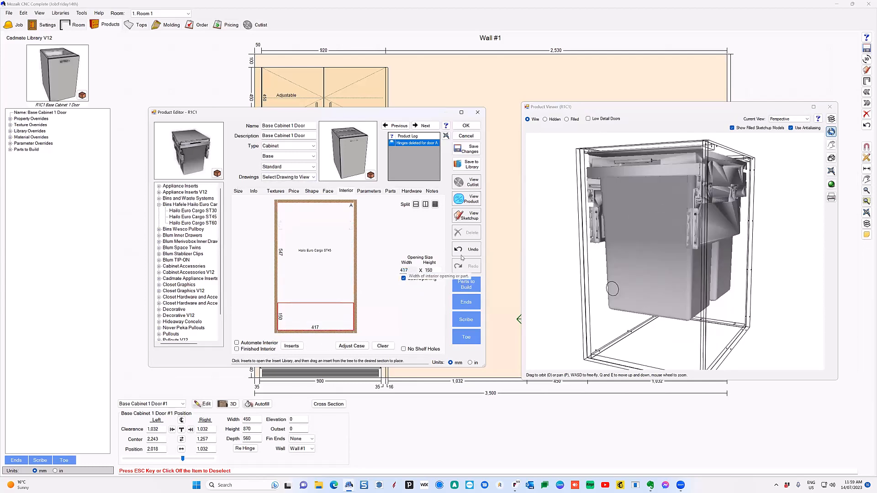
# Set the height of the lower interior opening below the bin insert to 120 mm
pyautogui.moveTo(433, 270); pyautogui.dragTo(418, 272)
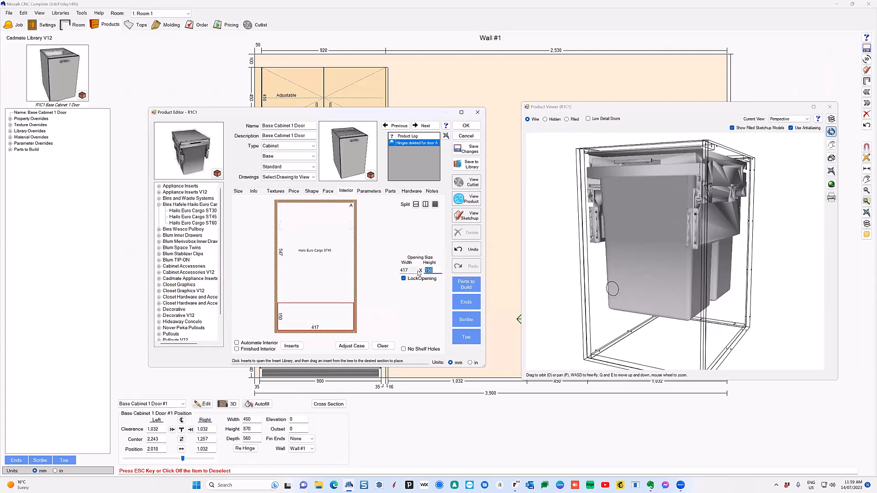
pyautogui.write('120')
pyautogui.press('Return')
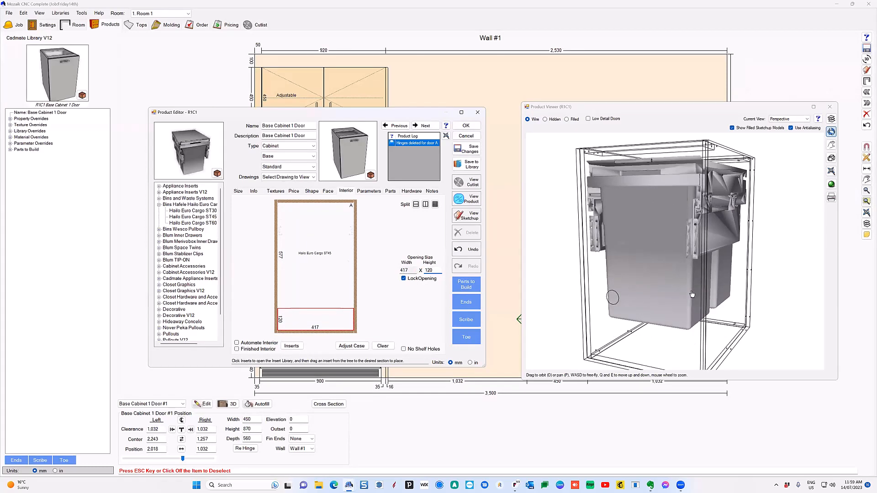
# Check the product layers list, and examine the front's bore hole and the bin insert's front brackets in the 3D viewer from several angles
pyautogui.moveTo(694, 293); pyautogui.dragTo(601, 299)
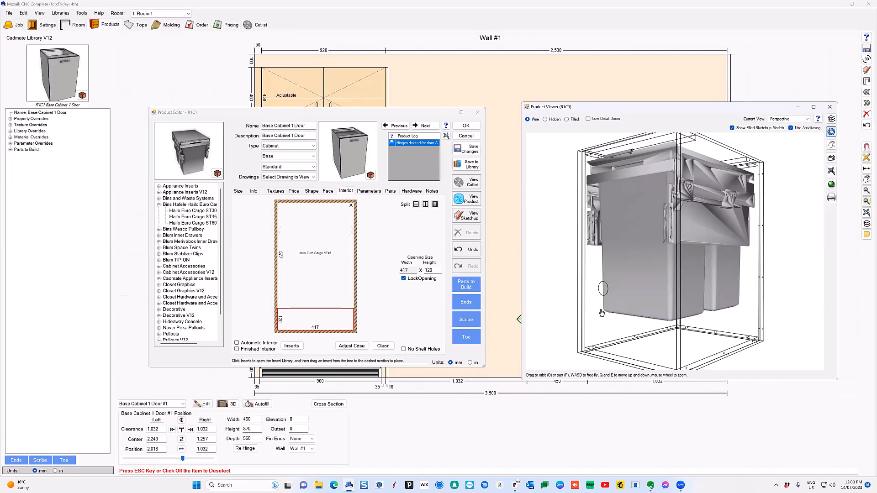
pyautogui.click(831, 119)
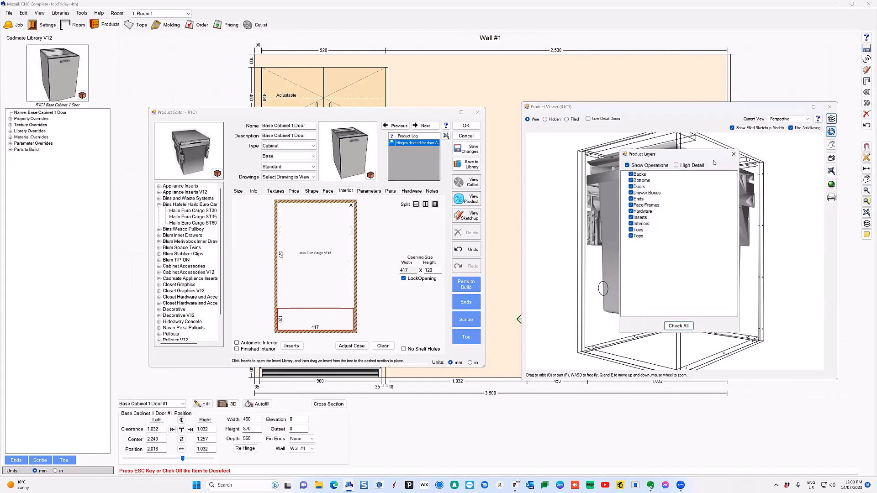
pyautogui.click(734, 154)
pyautogui.scroll(3, 584, 309)
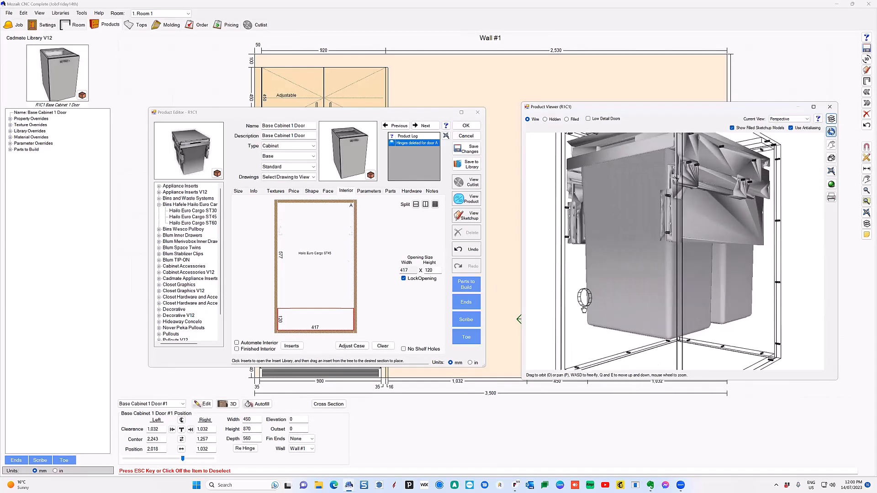
pyautogui.scroll(1, 582, 309)
pyautogui.scroll(-3, 614, 283)
pyautogui.moveTo(608, 294); pyautogui.dragTo(707, 180)
pyautogui.scroll(3, 714, 259)
pyautogui.moveTo(714, 260); pyautogui.dragTo(732, 256)
pyautogui.scroll(-5, 732, 256)
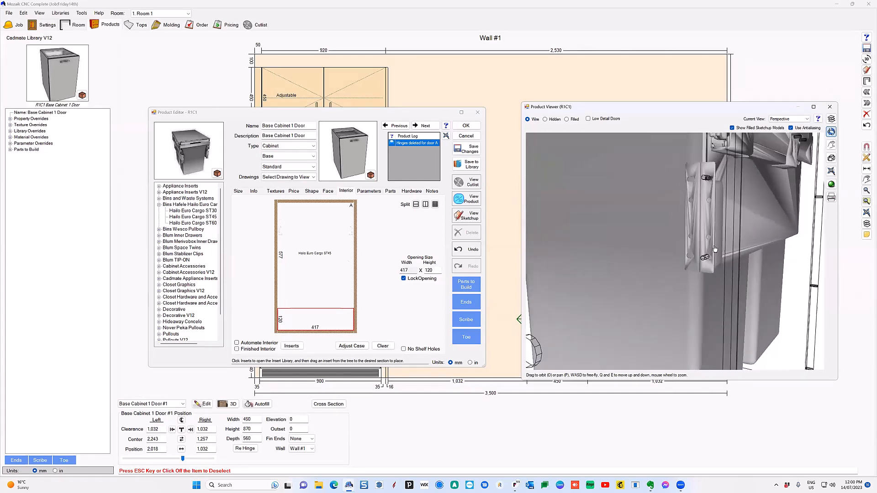
pyautogui.moveTo(738, 218); pyautogui.dragTo(757, 195)
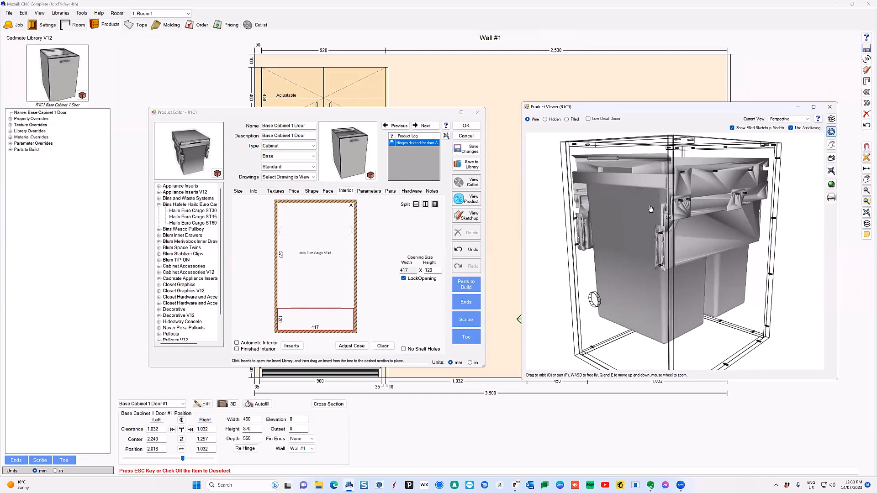
pyautogui.moveTo(650, 208); pyautogui.dragTo(678, 196)
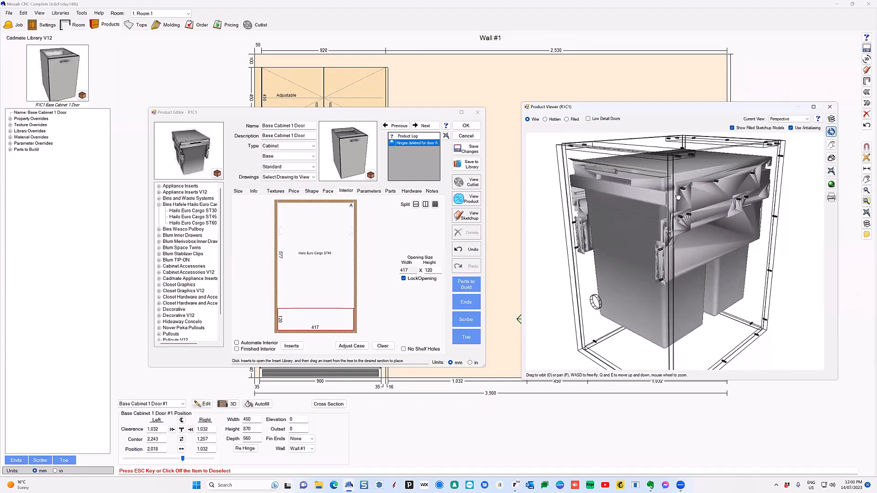
pyautogui.scroll(-2, 631, 257)
pyautogui.moveTo(631, 257); pyautogui.dragTo(718, 242)
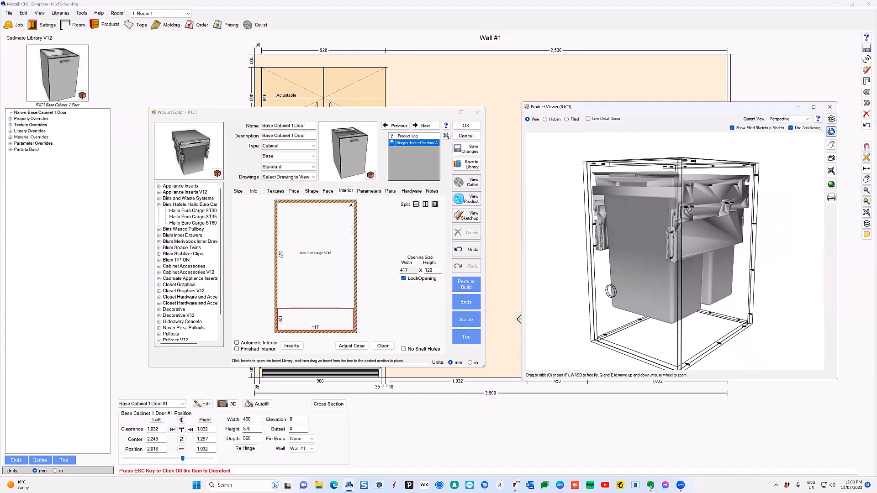